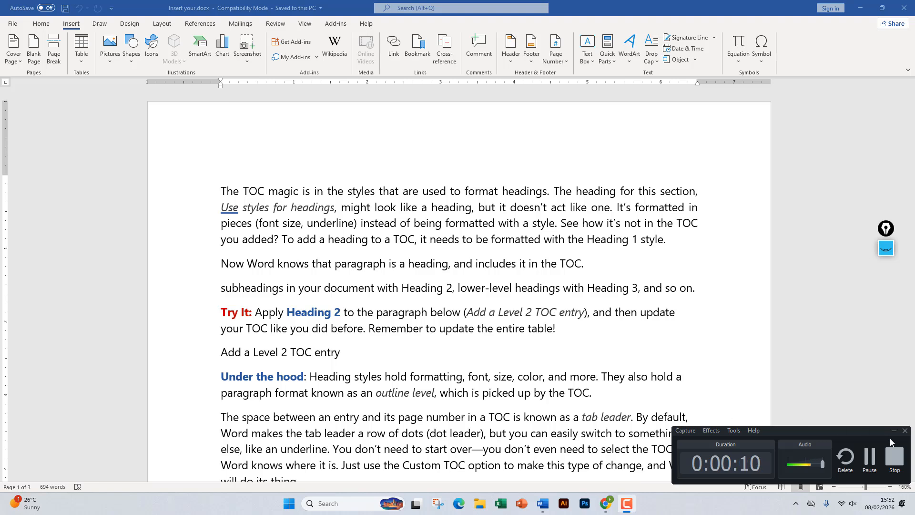
Insert a Basic Cycle SmartArt graphic from the Cycle category into the first paragraph.
left_click(893, 430)
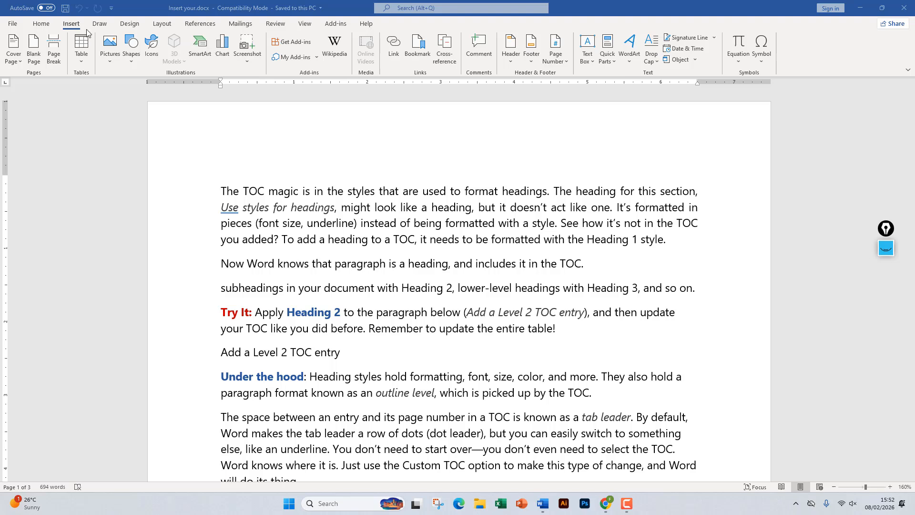
left_click(202, 51)
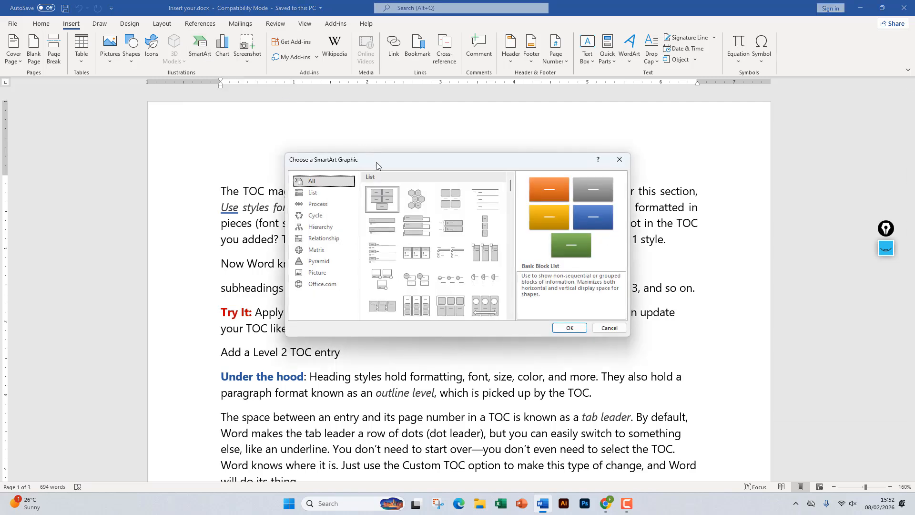
left_click_drag(376, 162, 336, 119)
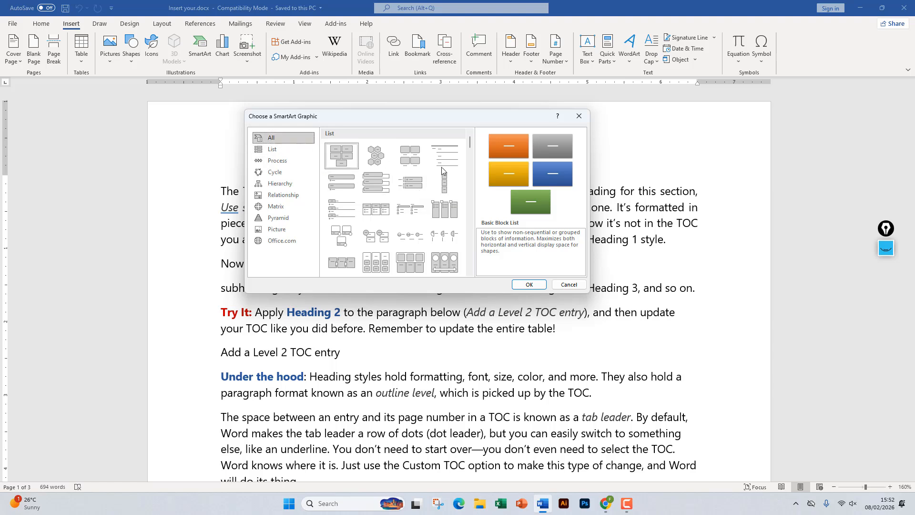
left_click_drag(469, 146, 453, 137)
left_click(278, 152)
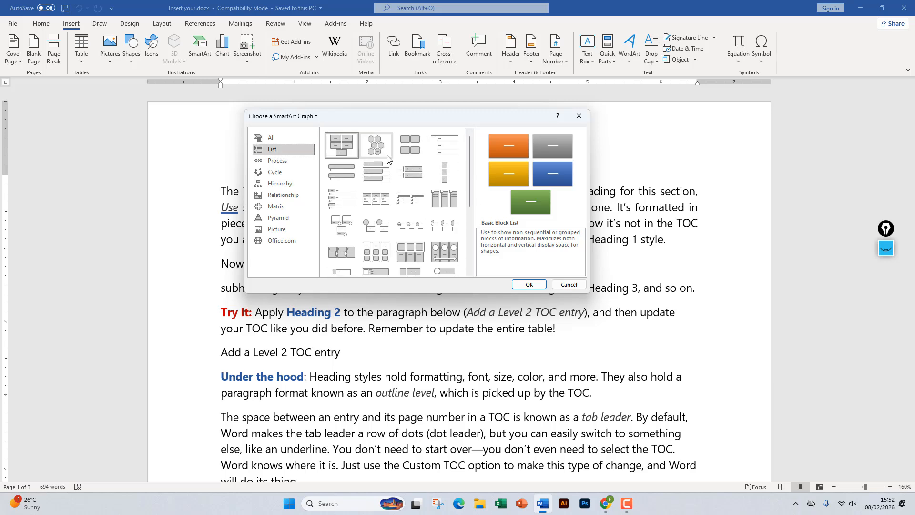
left_click(278, 161)
left_click(280, 172)
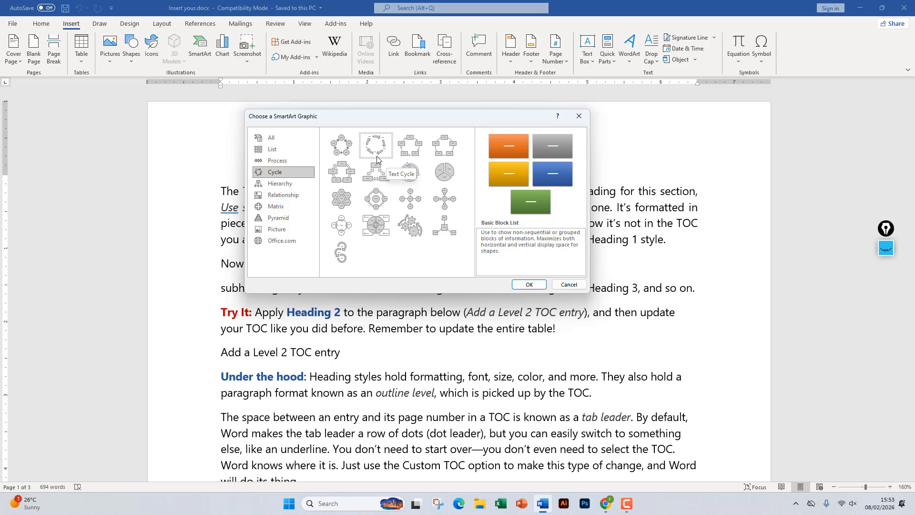
left_click(350, 149)
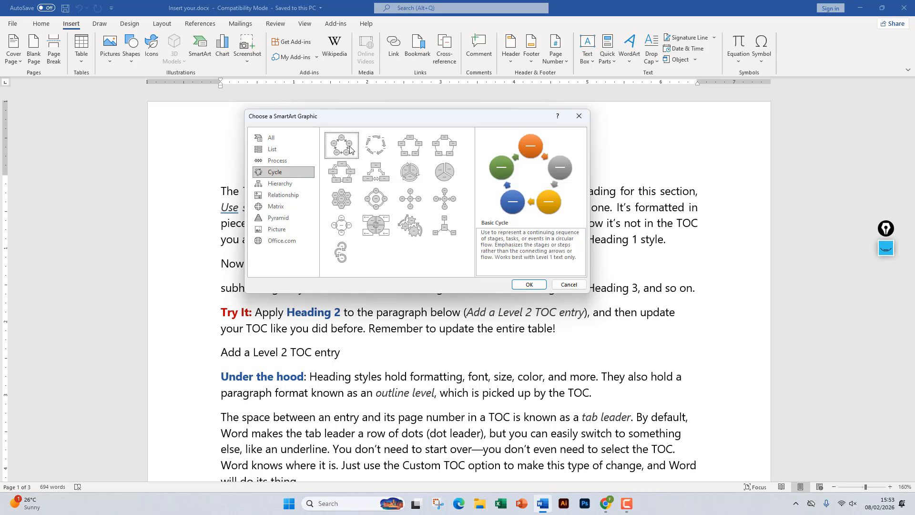
left_click(528, 284)
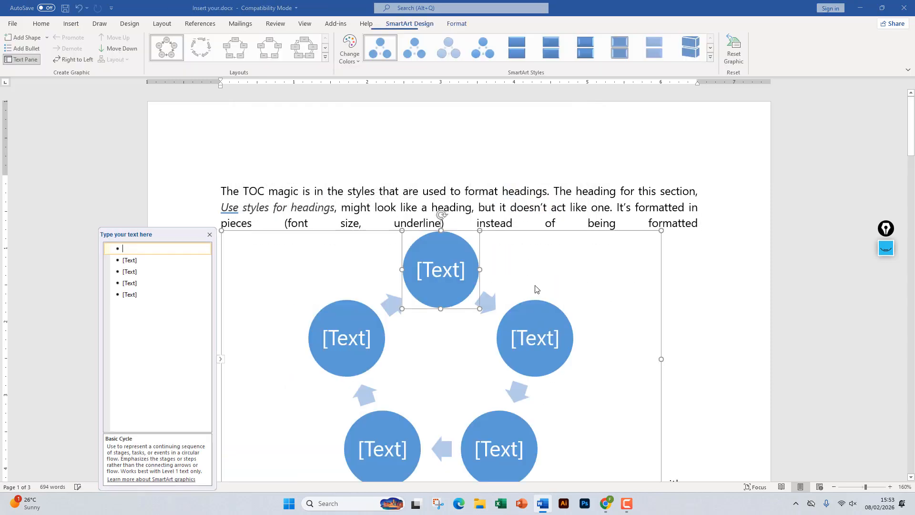
Label the five circles of the cycle graphic A, b, c, d and e in order.
scroll(260, 205, "down", 4)
scroll(274, 205, "up", 2)
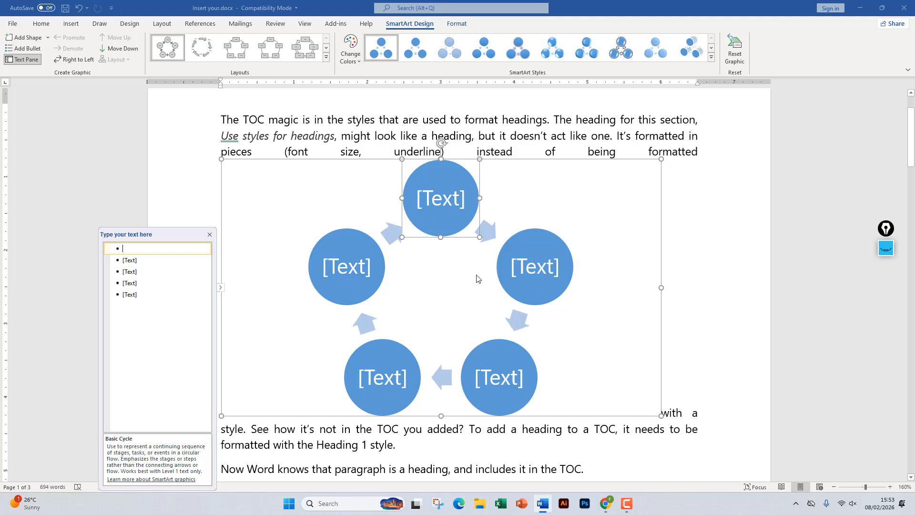
left_click(148, 253)
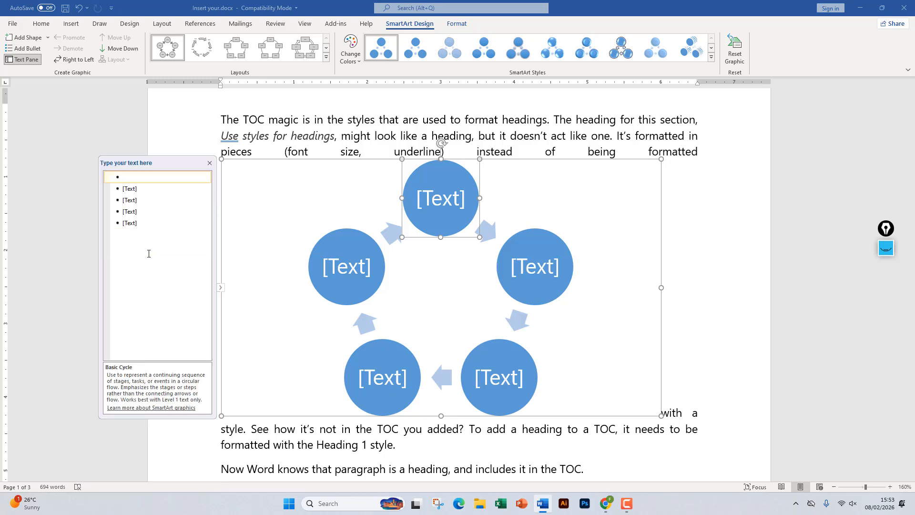
type("O")
key("BackSpace")
type("A")
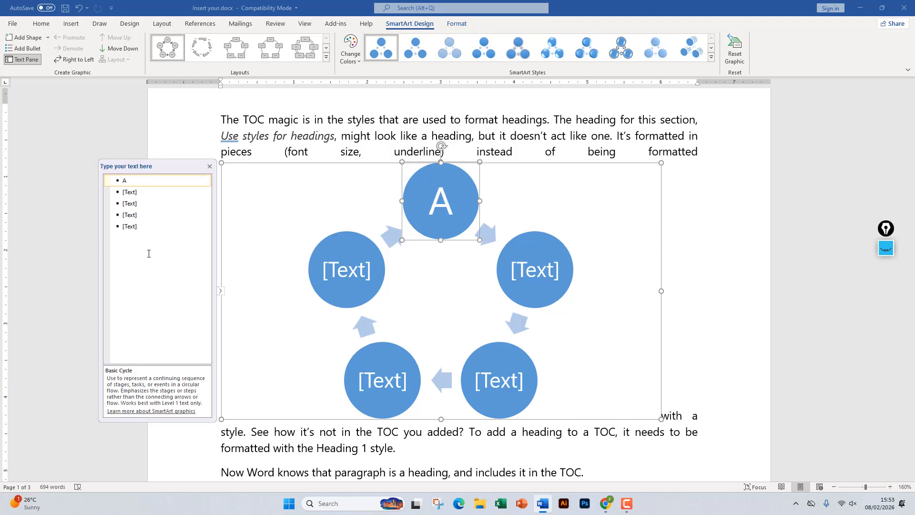
left_click(140, 195)
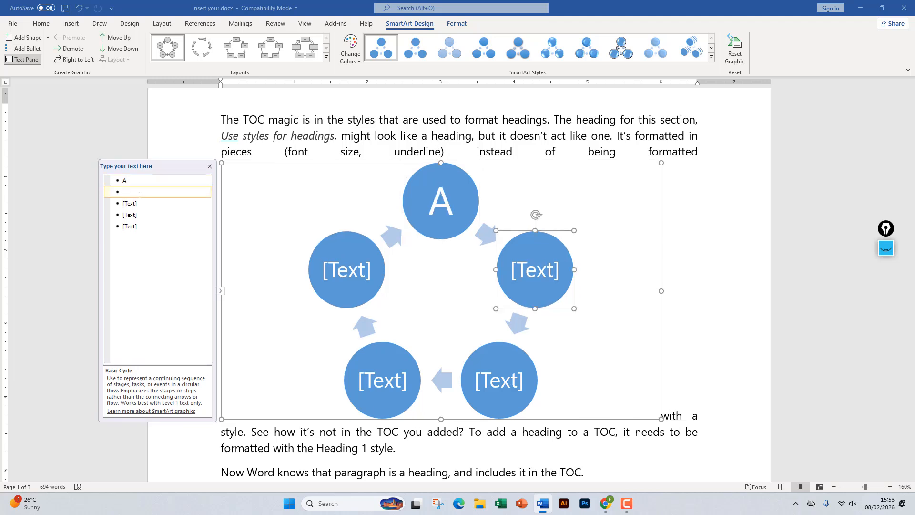
type("b")
left_click(139, 204)
type("c")
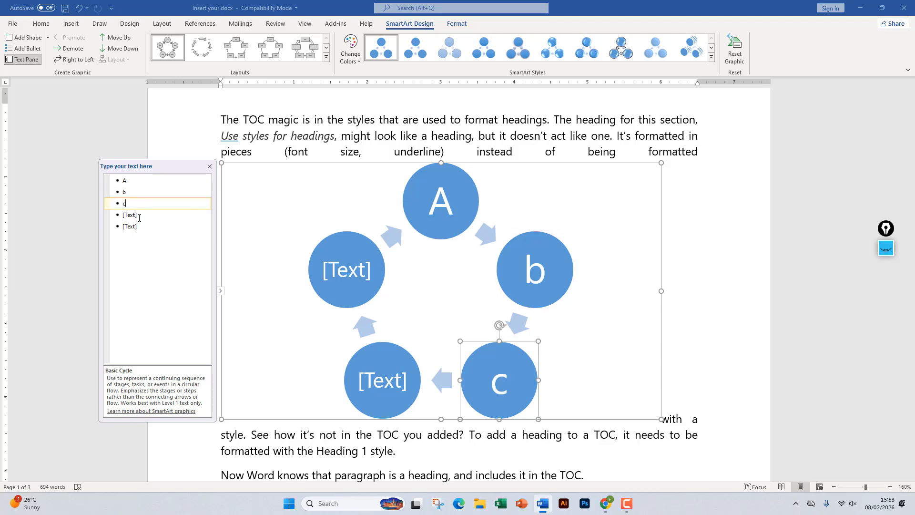
left_click(139, 215)
type("d")
left_click(138, 226)
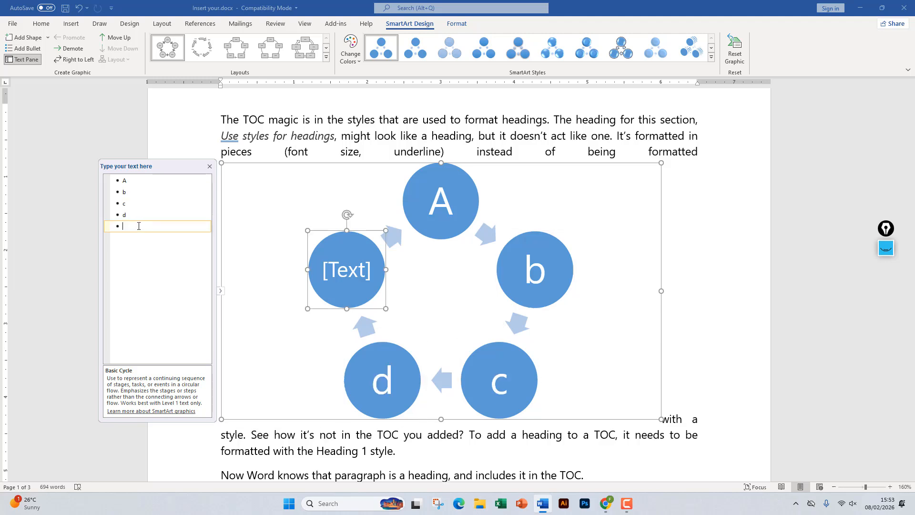
type("e")
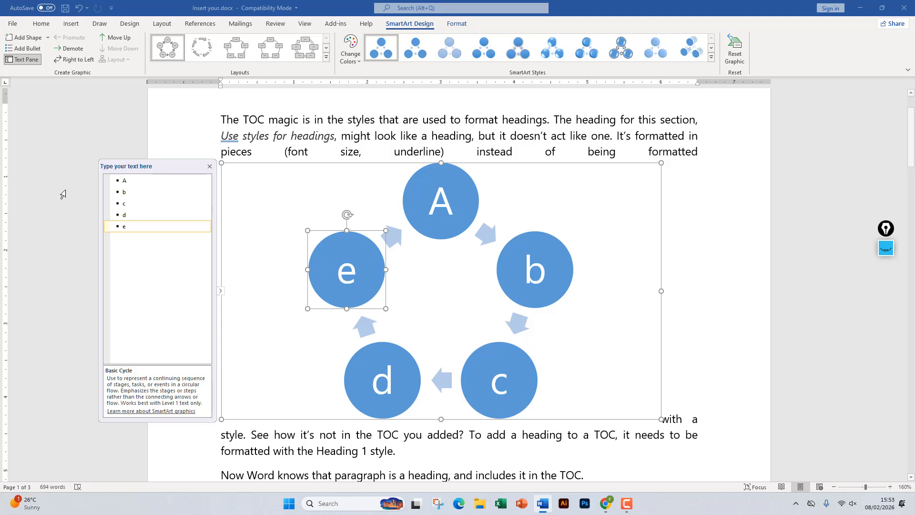
left_click(692, 238)
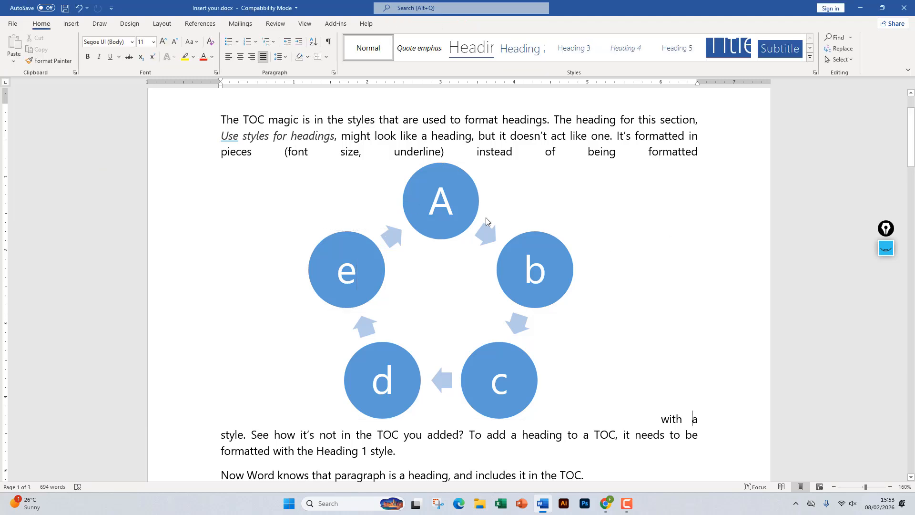
Demote the e entry beneath d, promote it back to the top level and re-enter its label as e.
left_click(453, 221)
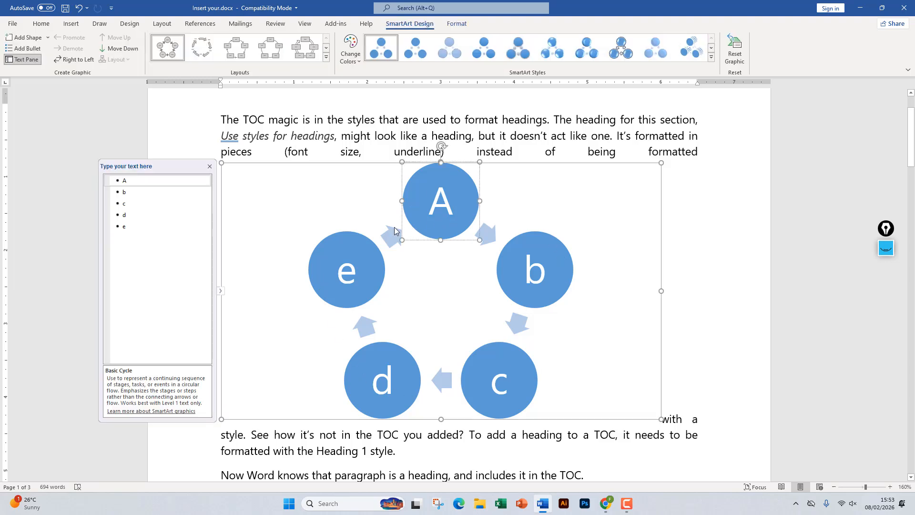
left_click(157, 229)
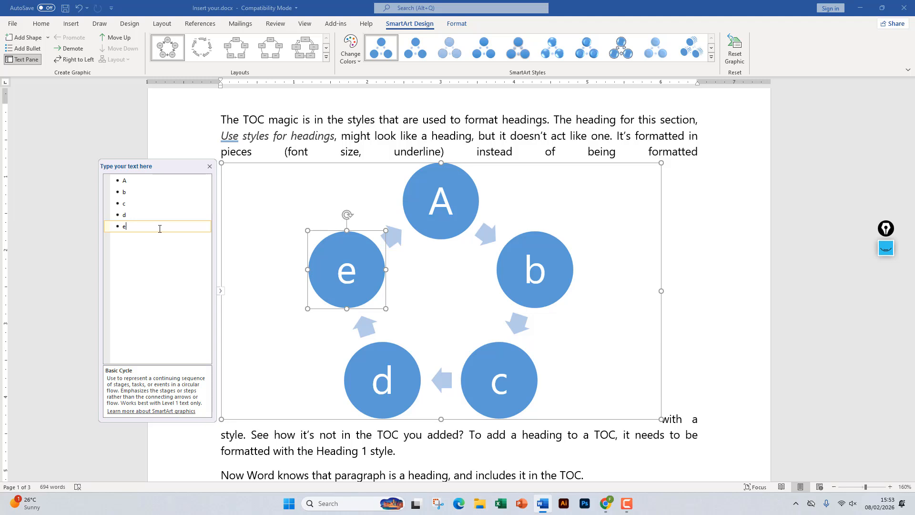
key("Tab")
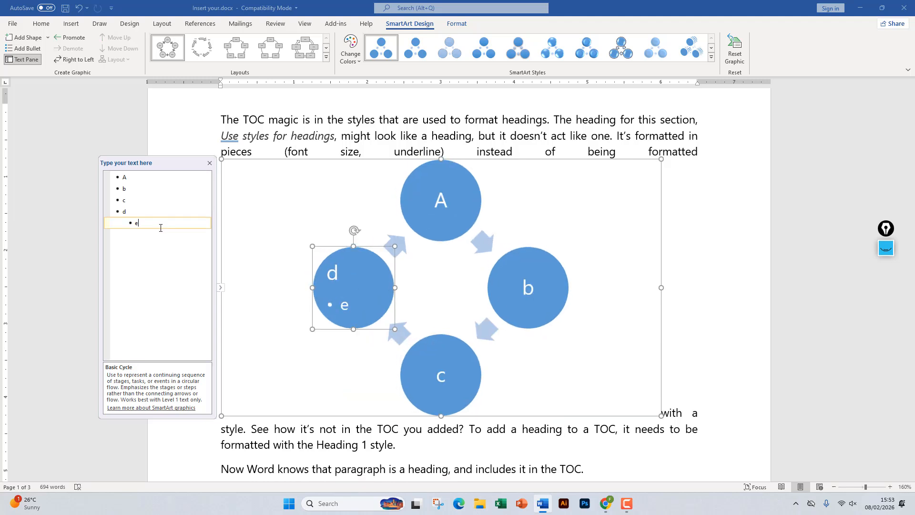
key("BackSpace")
key("shift+Tab")
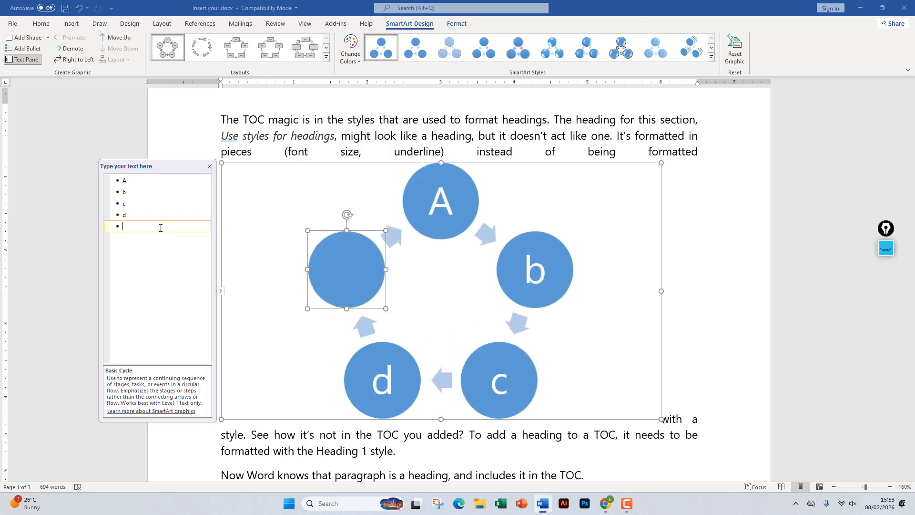
type("d")
key("BackSpace")
type("e")
Add a sixth entry labelled f after e in the cycle graphic.
key("Return")
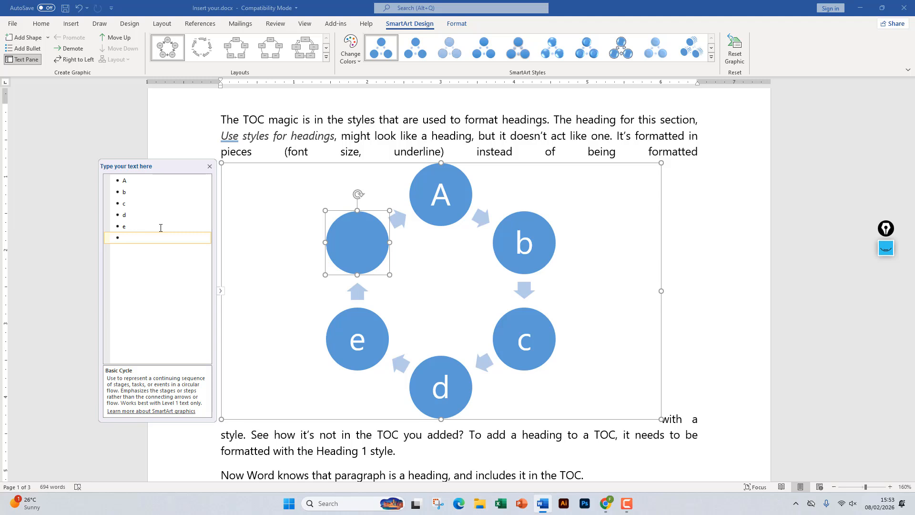
type("f")
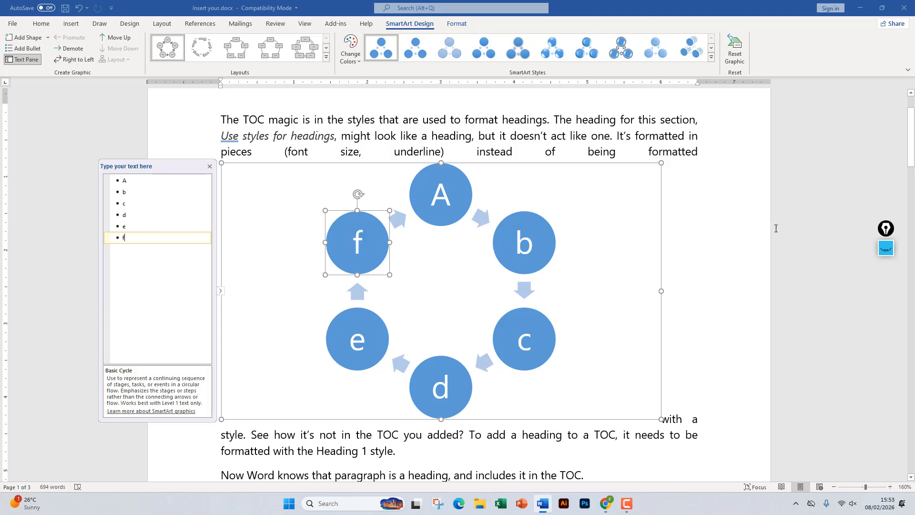
left_click(696, 266)
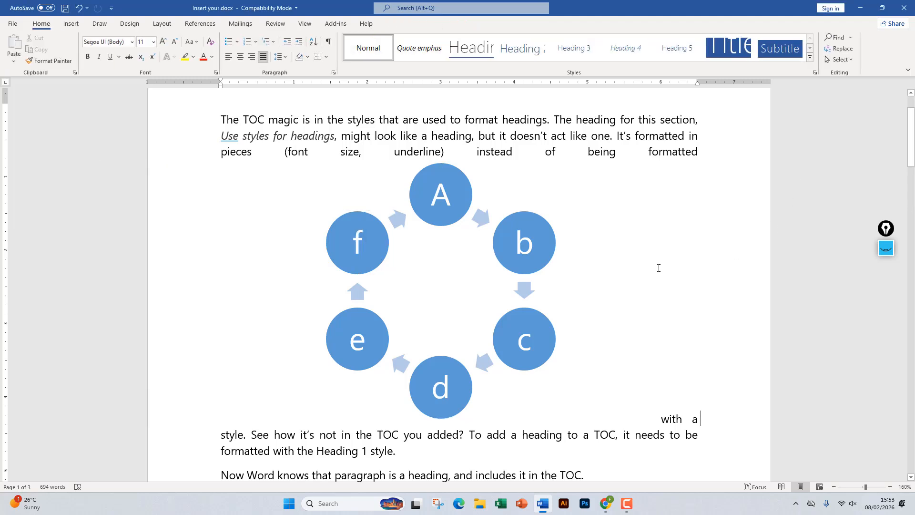
Try adding another empty shape to the end of the cycle graphic, and undo the addition.
left_click(420, 259)
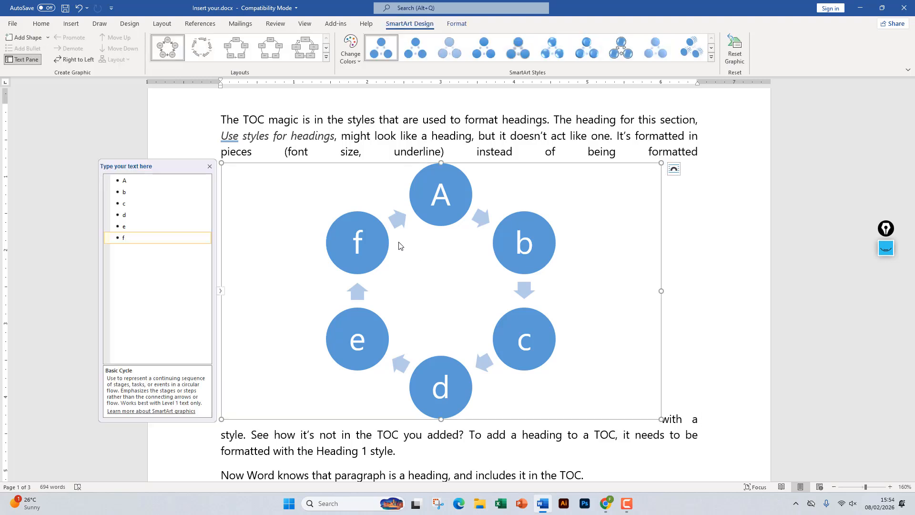
left_click(16, 39)
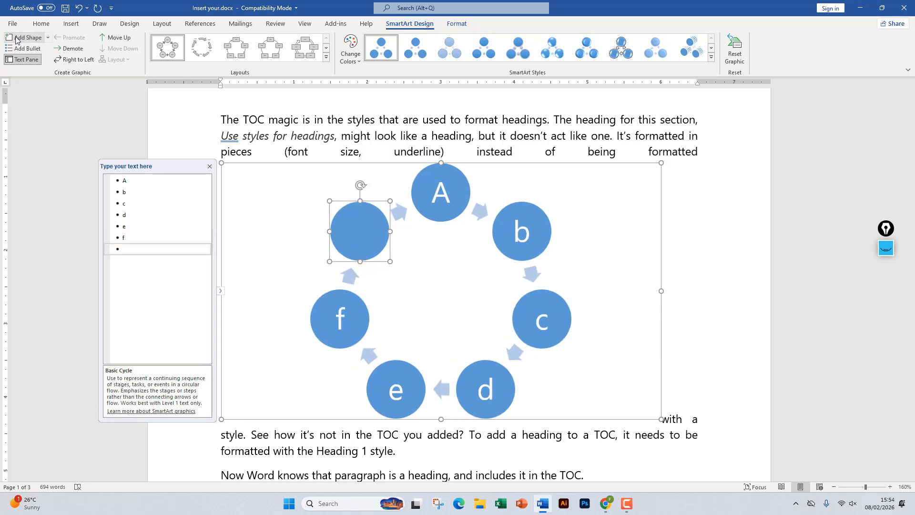
key("ctrl+z")
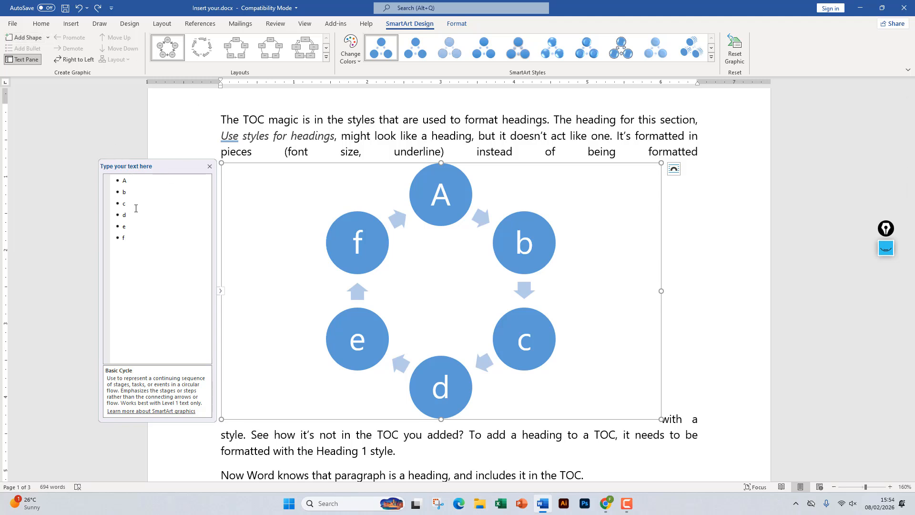
Hide the graphic's text list and edit circles directly, replacing A with "sdakjhlk" and inserting "asdf" before b.
left_click(209, 167)
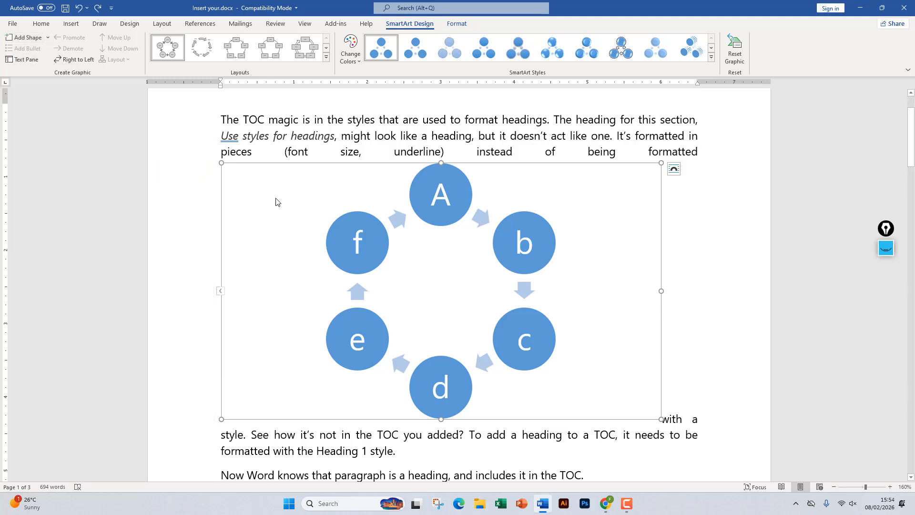
left_click(448, 193)
key("Delete")
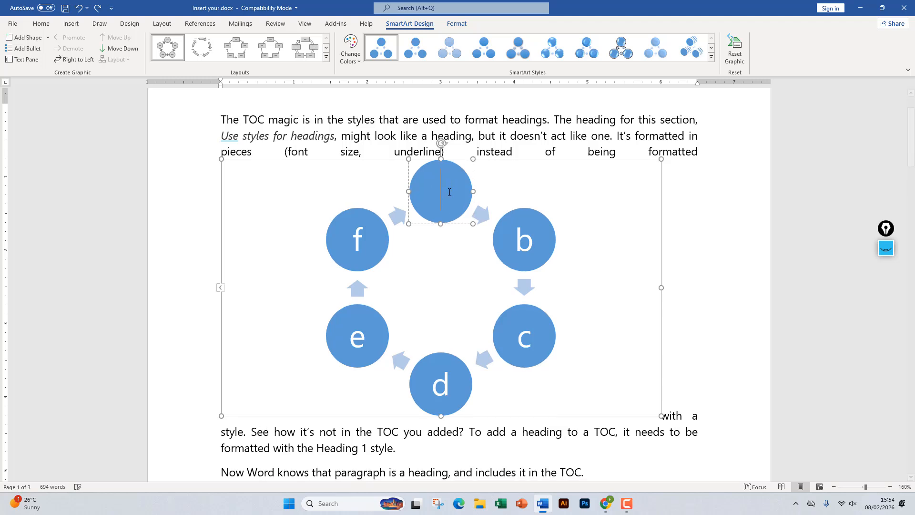
type("sdakjhlk")
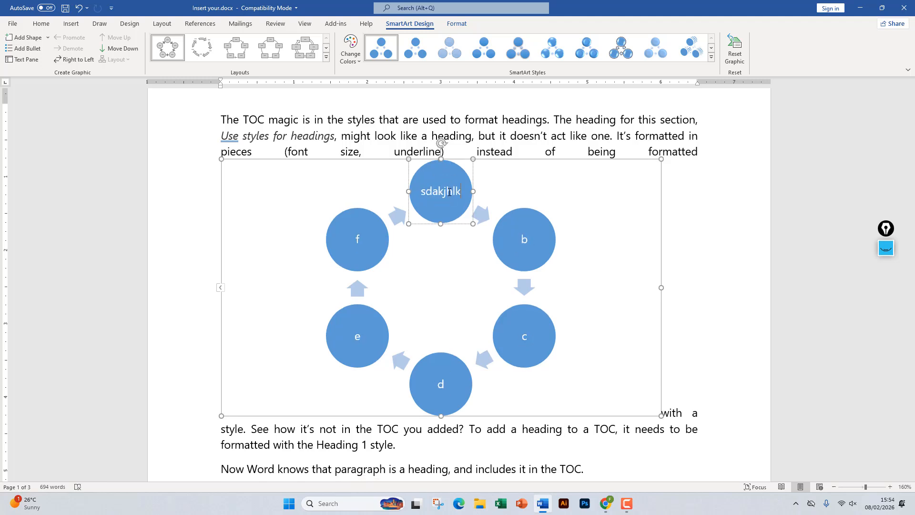
left_click(523, 235)
type("asdf")
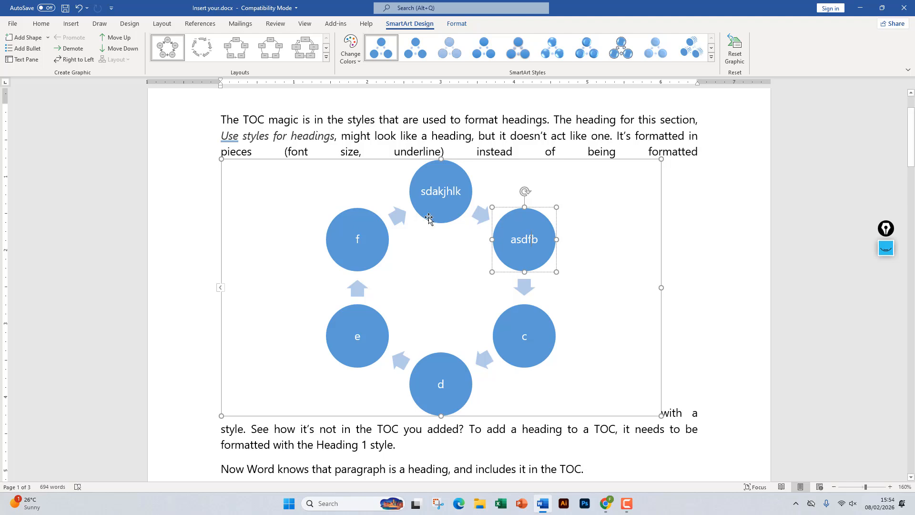
left_click(276, 192)
left_click(731, 238)
Delete the whole cycle graphic and add three blank lines above the first paragraph.
left_click(591, 226)
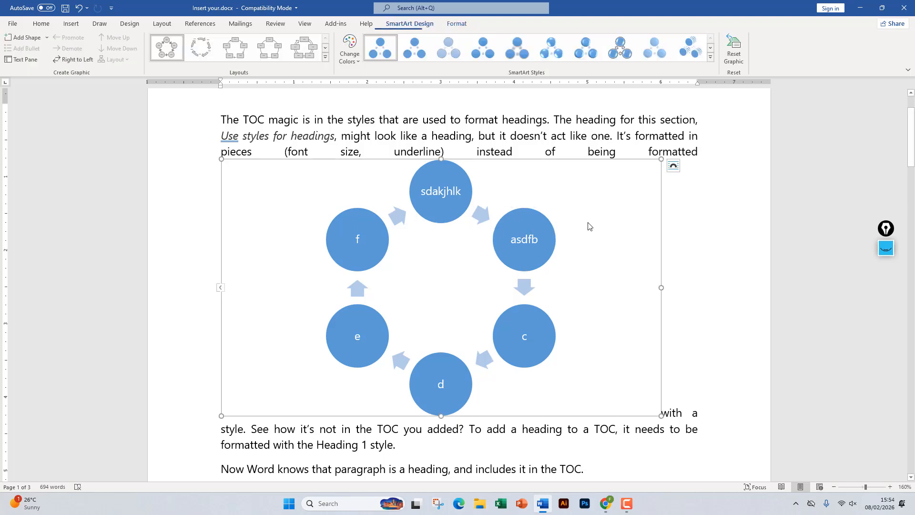
key("Delete")
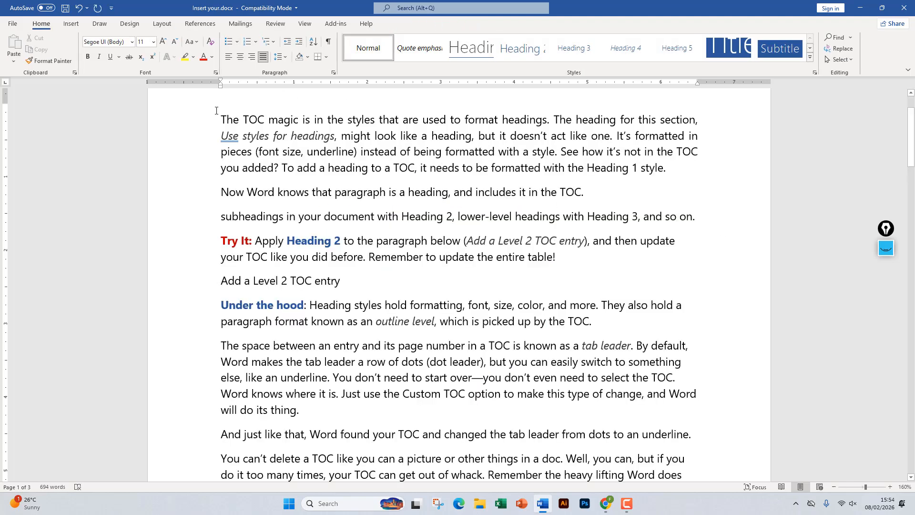
left_click(220, 117)
key("Return")
key("Return")
key("Return")
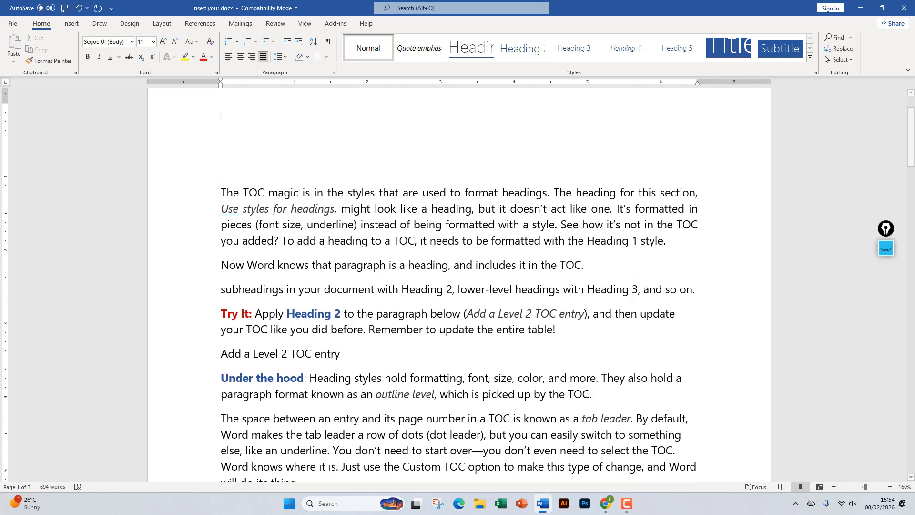
Insert a Block Cycle SmartArt graphic on the first blank line above the opening paragraph.
left_click(220, 117)
left_click(71, 23)
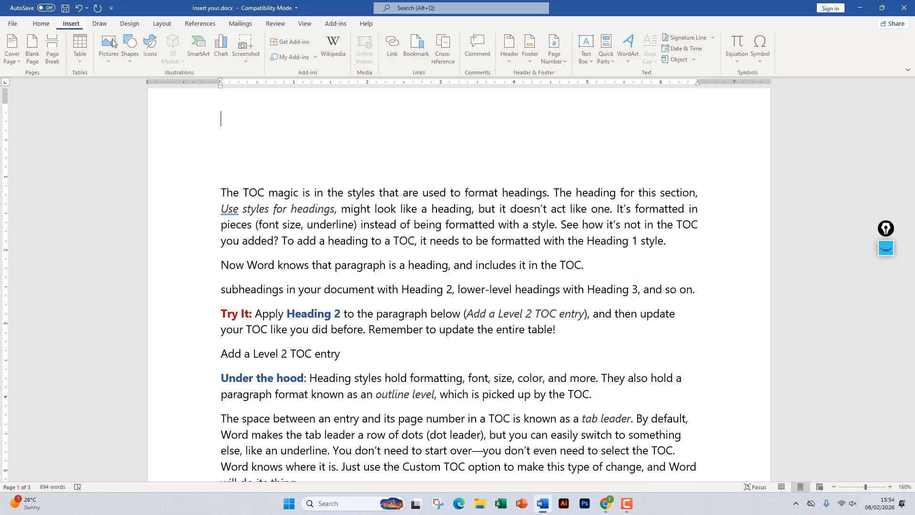
left_click(200, 47)
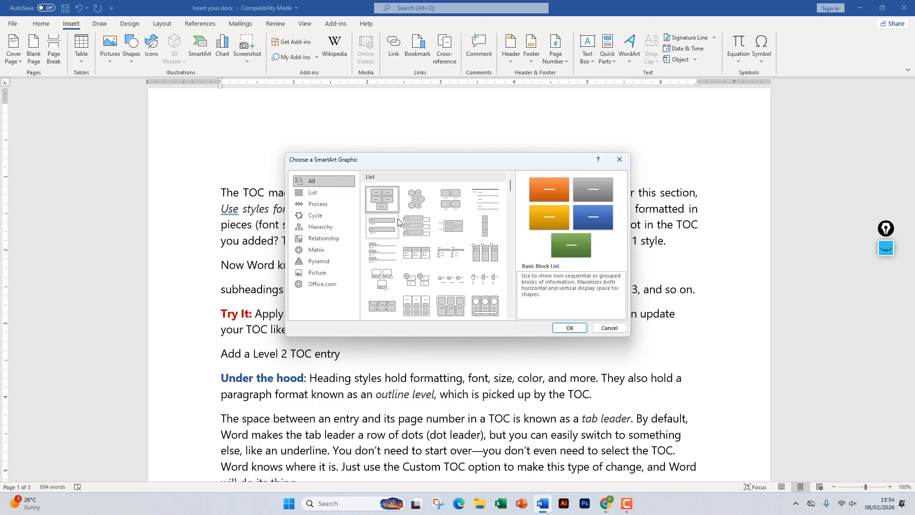
left_click(322, 206)
left_click(315, 216)
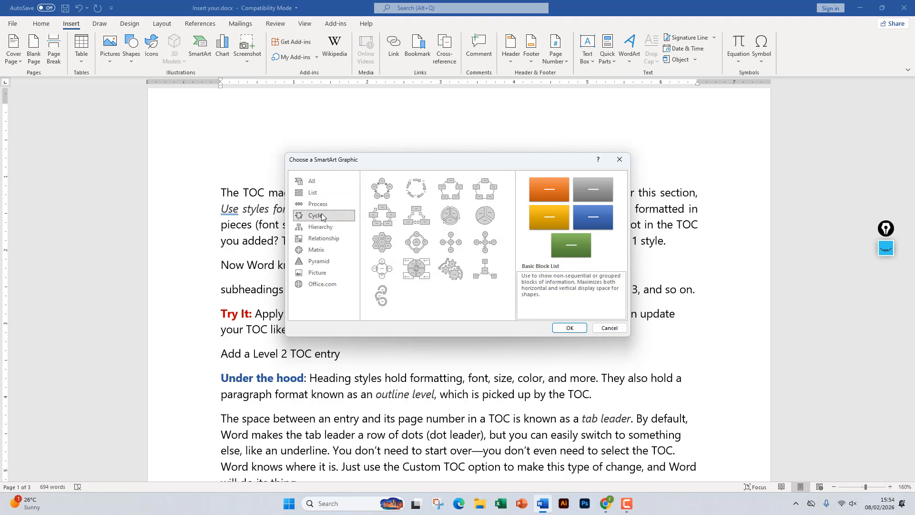
left_click(451, 196)
left_click(580, 328)
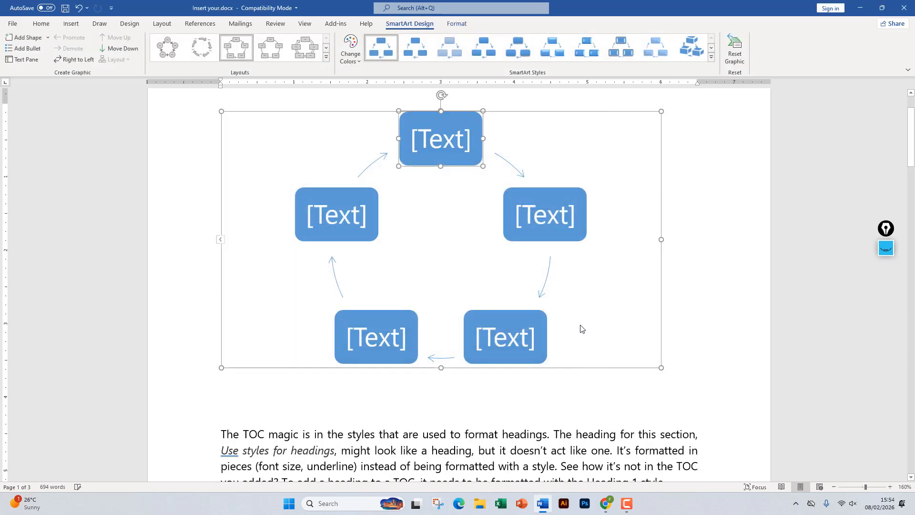
Select the whole block cycle graphic and open its text-wrapping layout options.
scroll(477, 209, "up", 2)
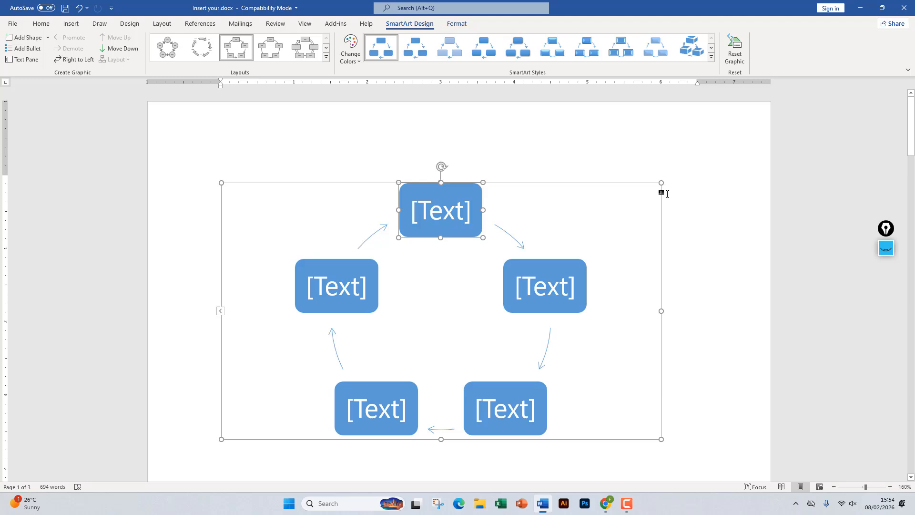
left_click(576, 219)
left_click(668, 270)
left_click(613, 250)
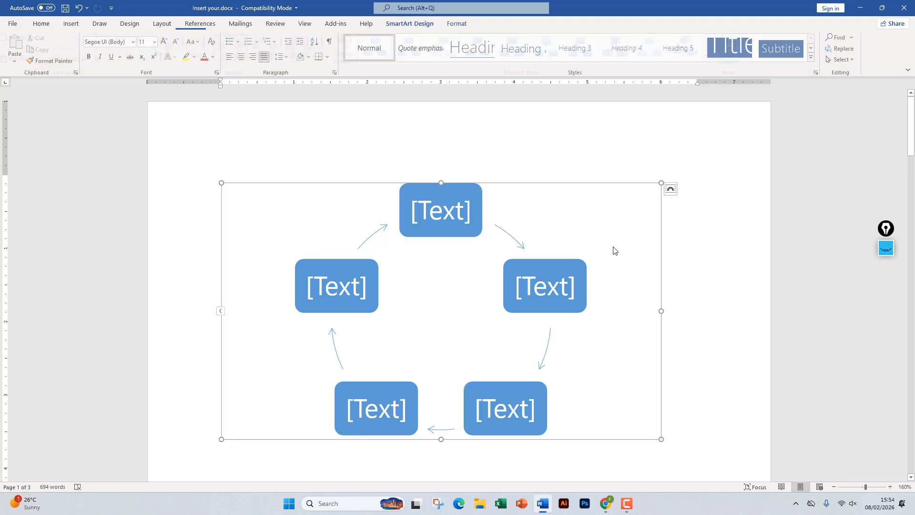
left_click(673, 190)
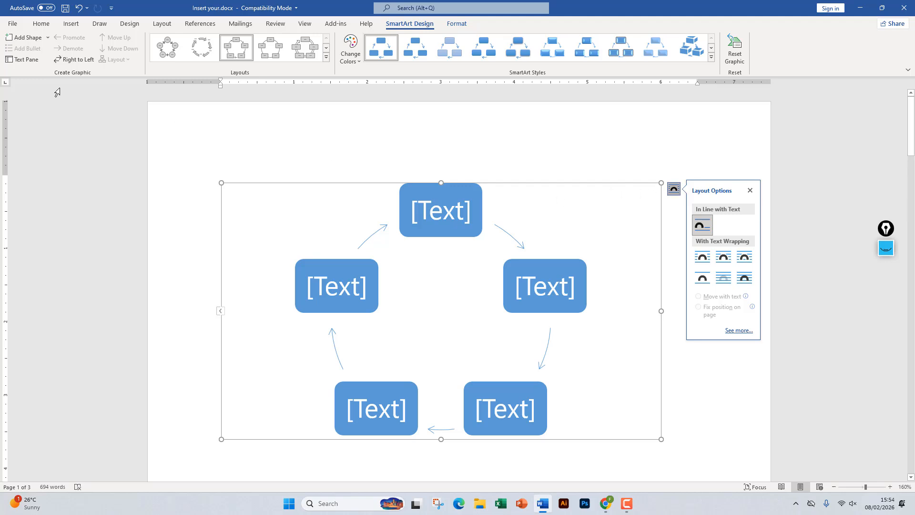
Show the block cycle's text list beside the graphic, hiding it once and bringing it back.
left_click(34, 61)
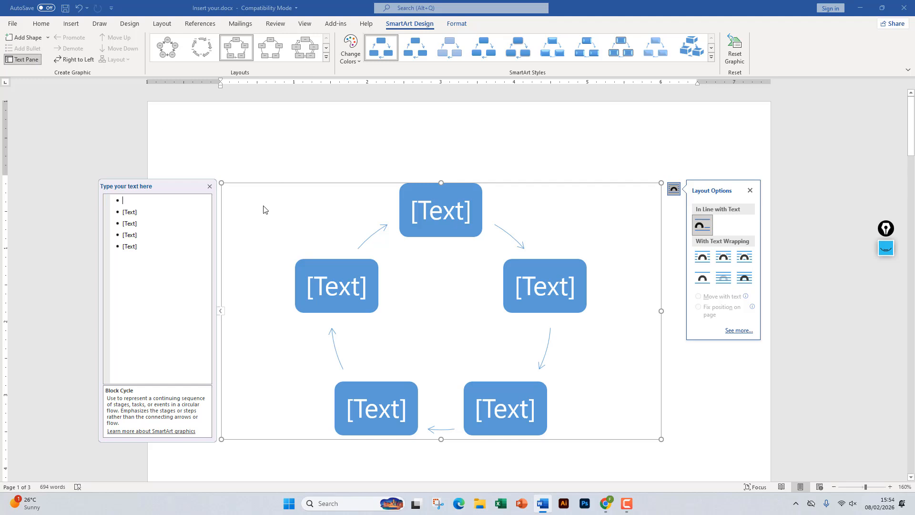
left_click(209, 187)
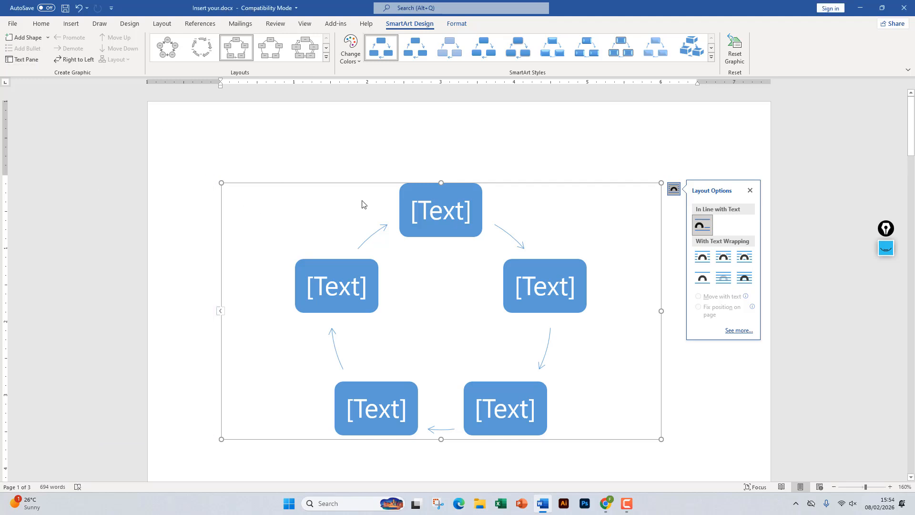
left_click(21, 61)
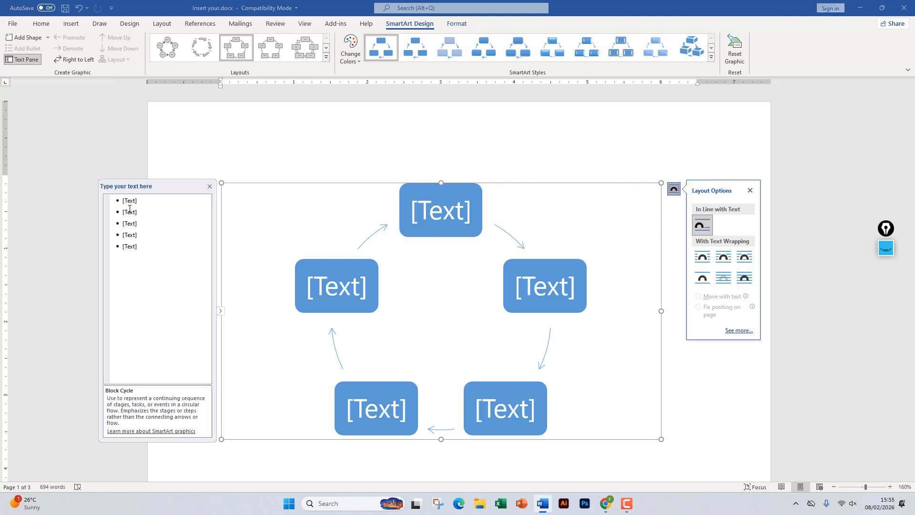
Add two empty entries after the fifth item in the block cycle's text list.
key("Down")
key("Down")
key("Down")
key("Down")
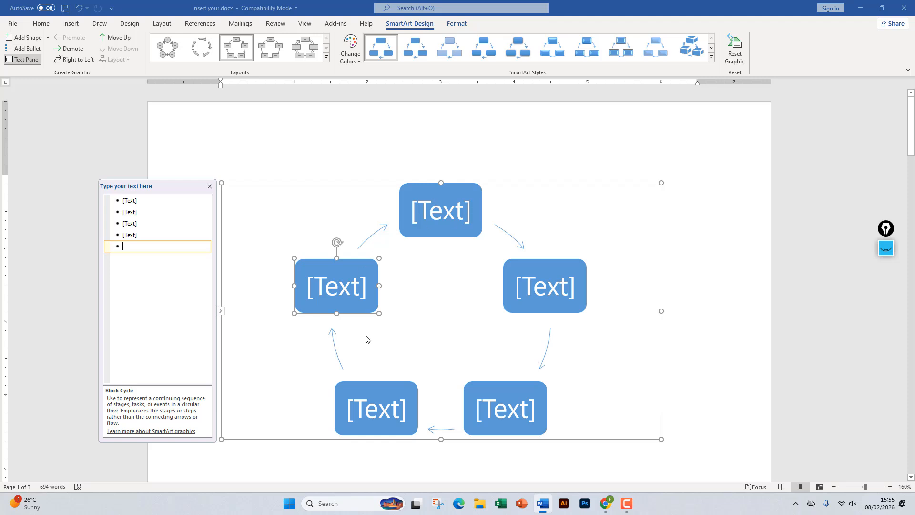
left_click(135, 223)
left_click(125, 247)
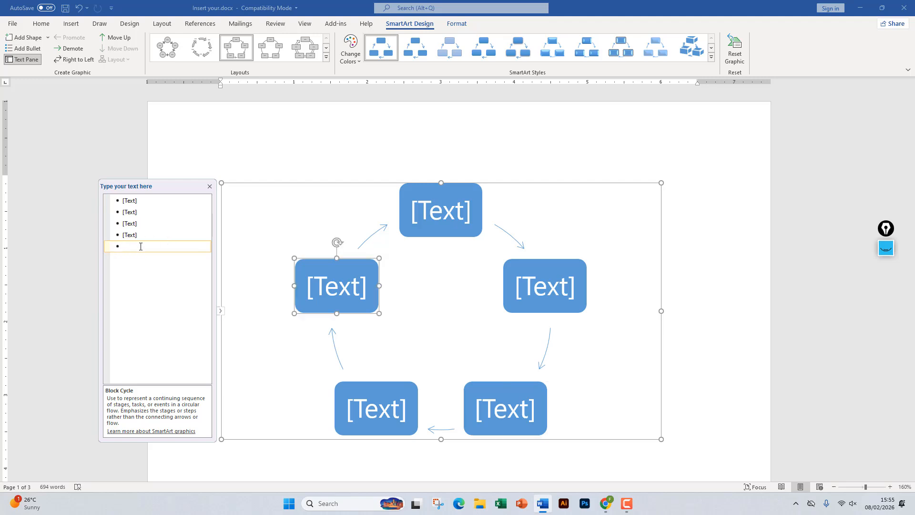
key("Return")
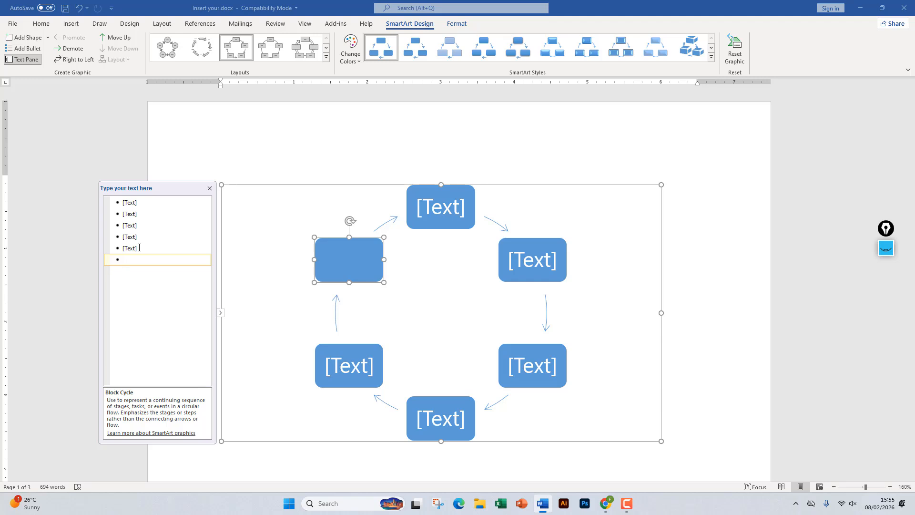
key("Return")
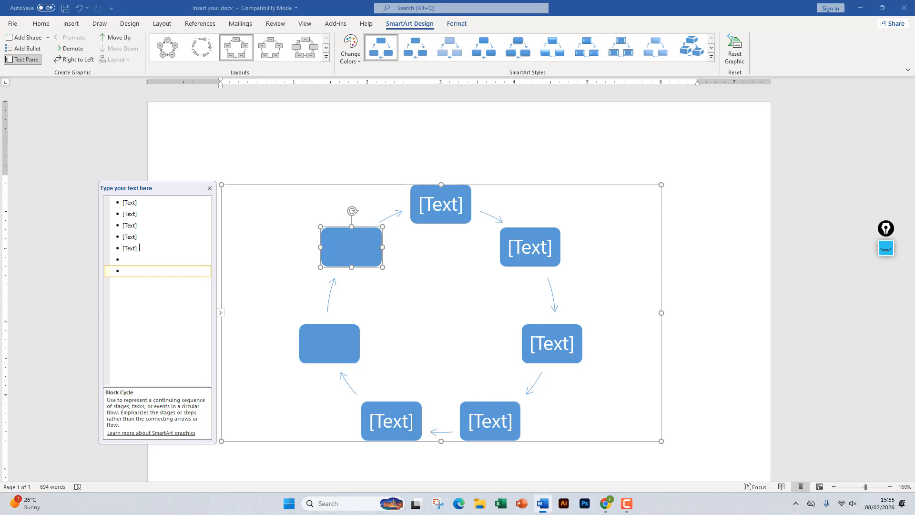
Add three more empty shapes to the end of the block cycle with the Add Shape command.
left_click(139, 247)
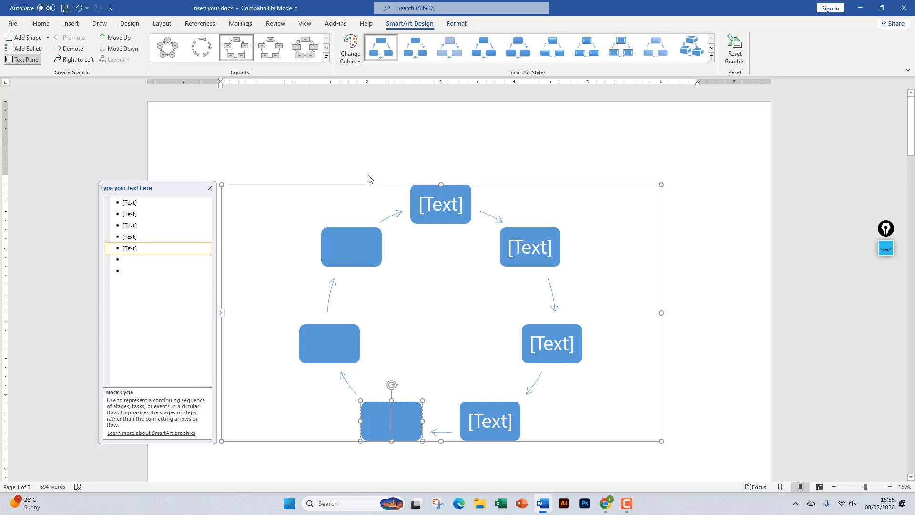
left_click(349, 200)
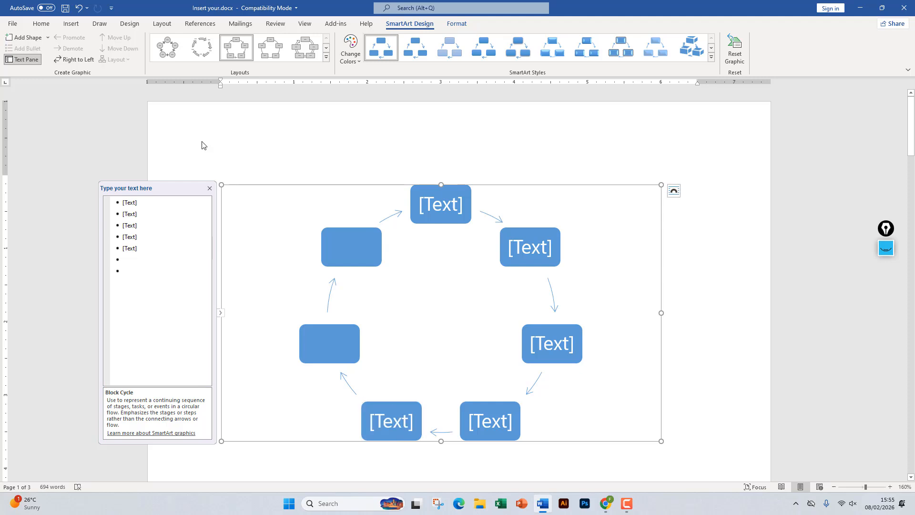
left_click(31, 41)
left_click(31, 38)
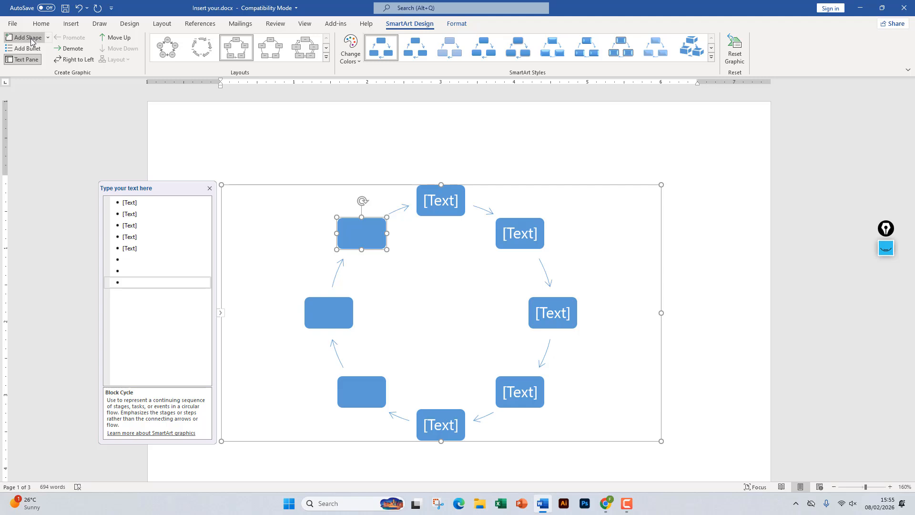
left_click(30, 39)
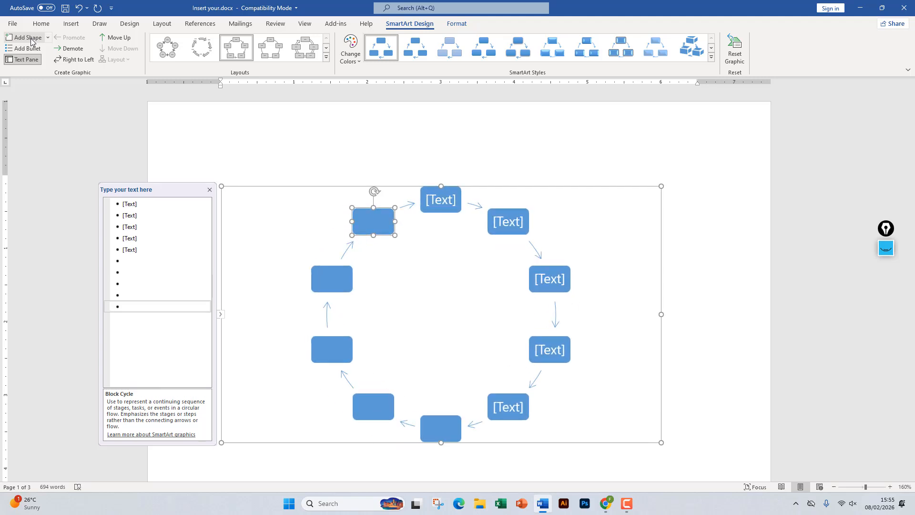
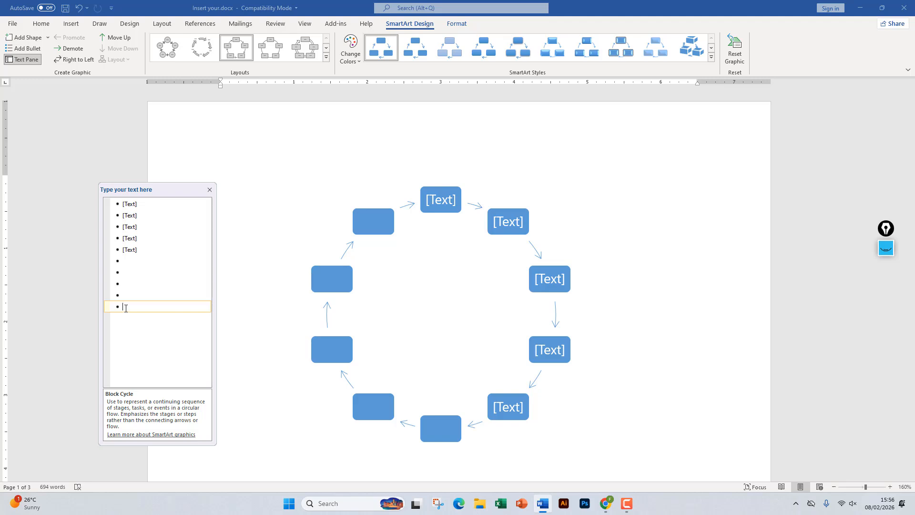
Delete the last six entries from the text list so four remain, and add one empty fifth entry.
key("BackSpace")
key("BackSpace")
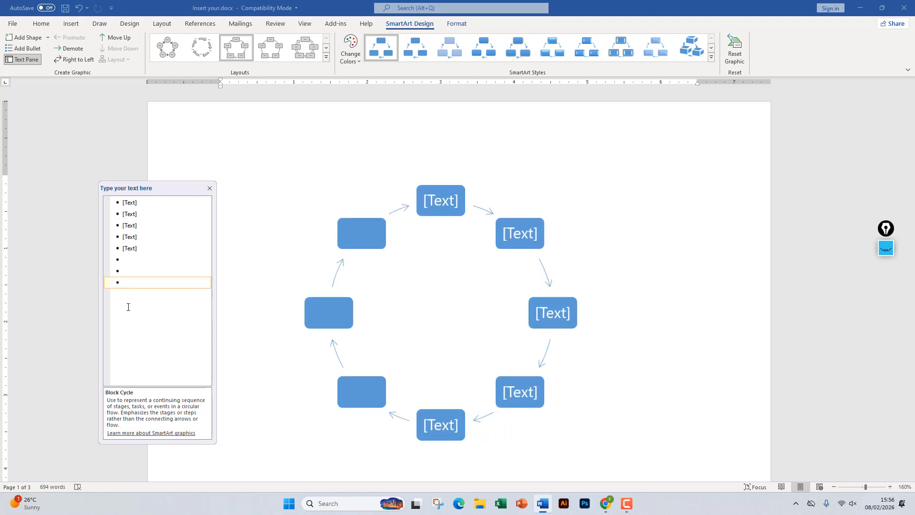
key("BackSpace")
key("BackSpace")
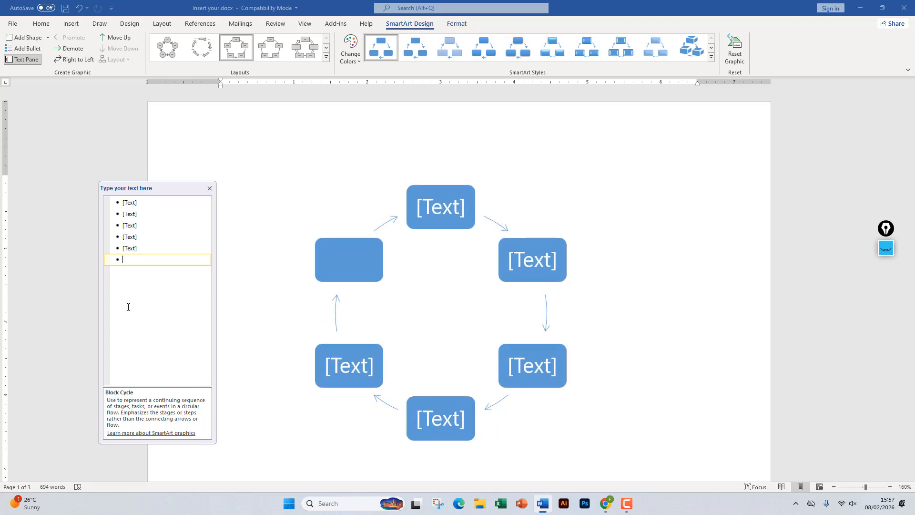
key("BackSpace")
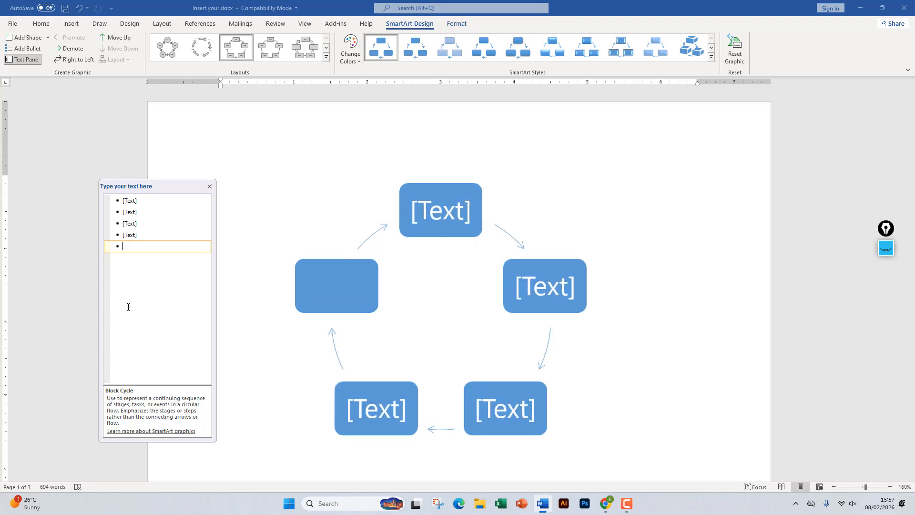
key("BackSpace")
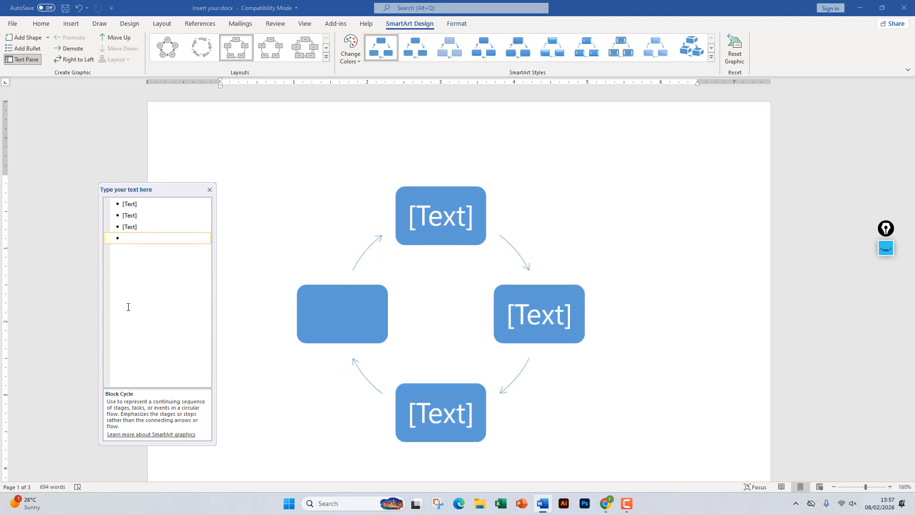
key("Return")
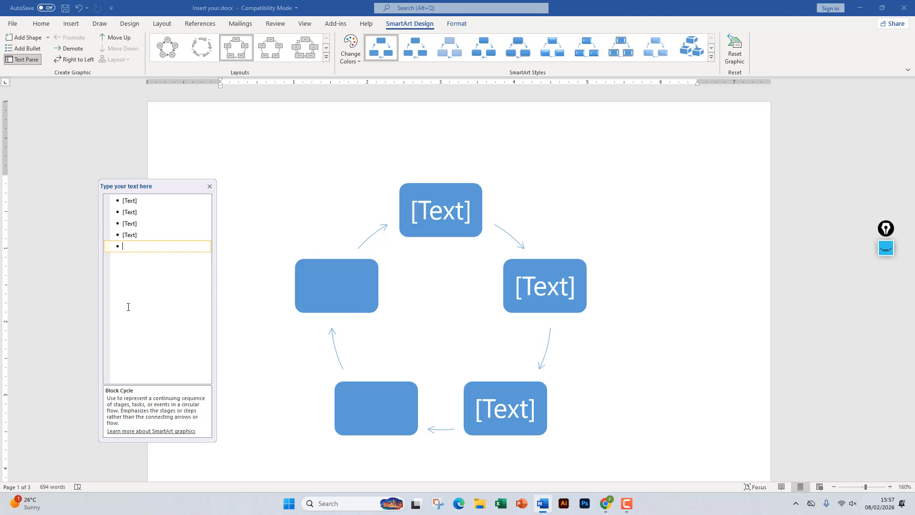
Select the whole graphic and change its layout from Block Cycle to Segmented Cycle.
left_click(501, 262)
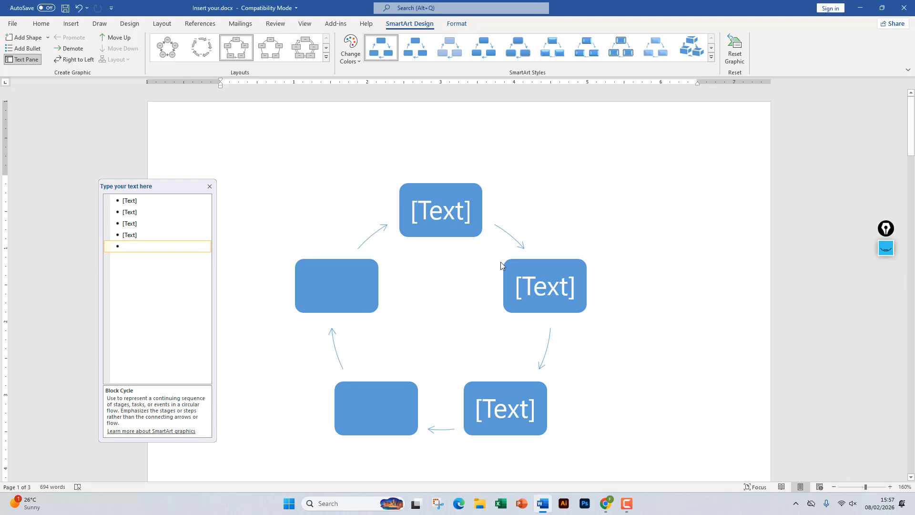
left_click(574, 209)
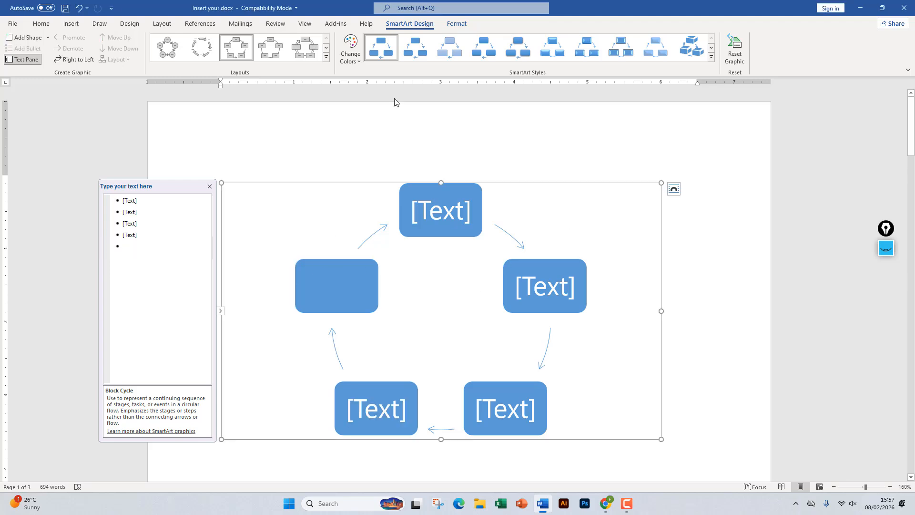
left_click(325, 57)
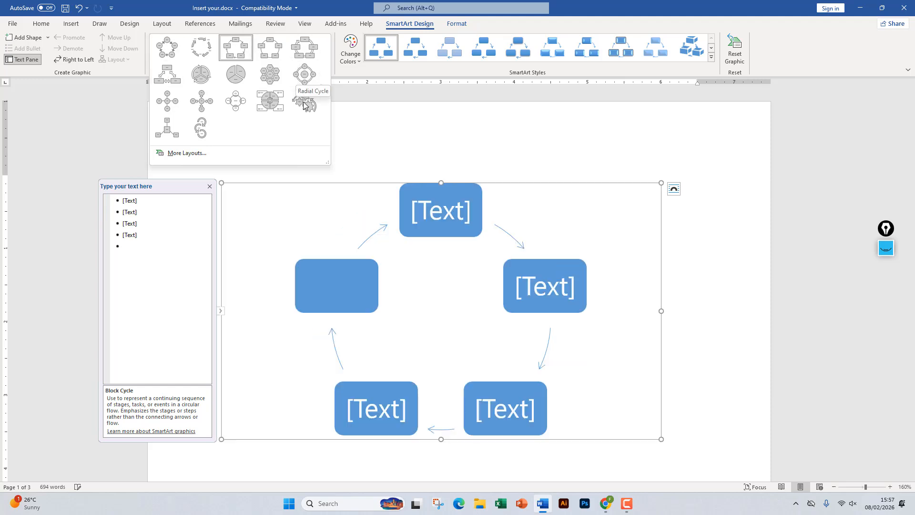
left_click(357, 102)
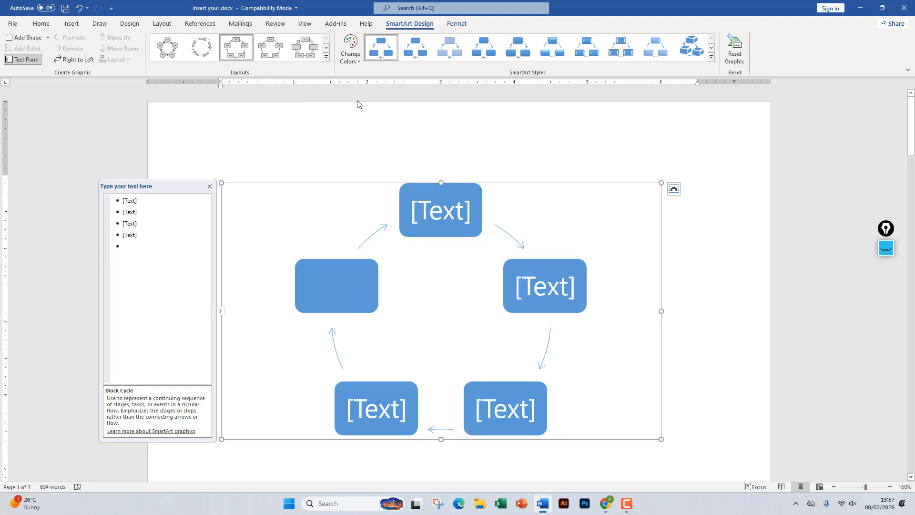
left_click(326, 58)
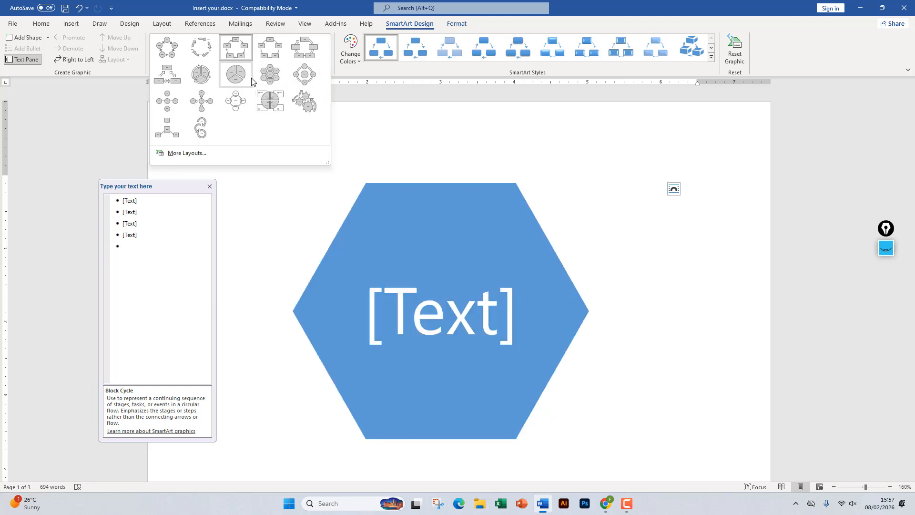
left_click(207, 79)
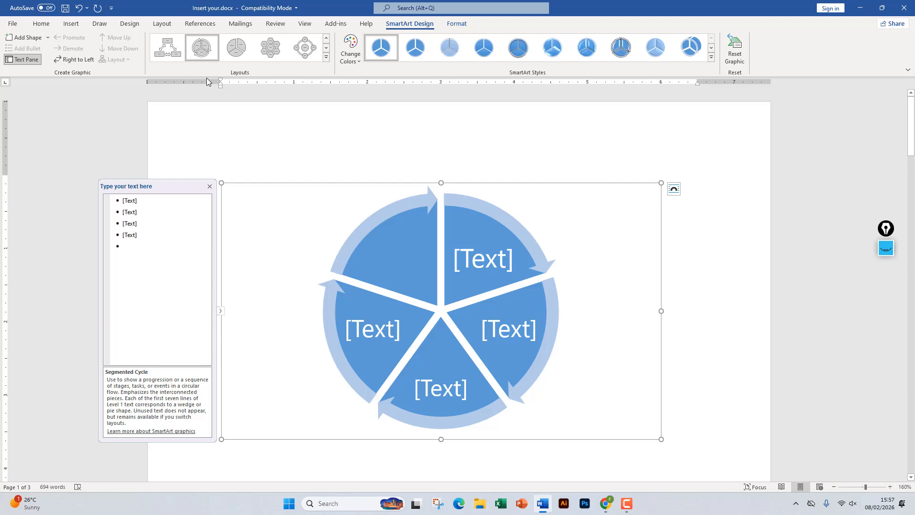
Recolor the segmented cycle with the fourth Colorful scheme, yellow through green to blue, and switch its layout to the circular arrows.
left_click(351, 50)
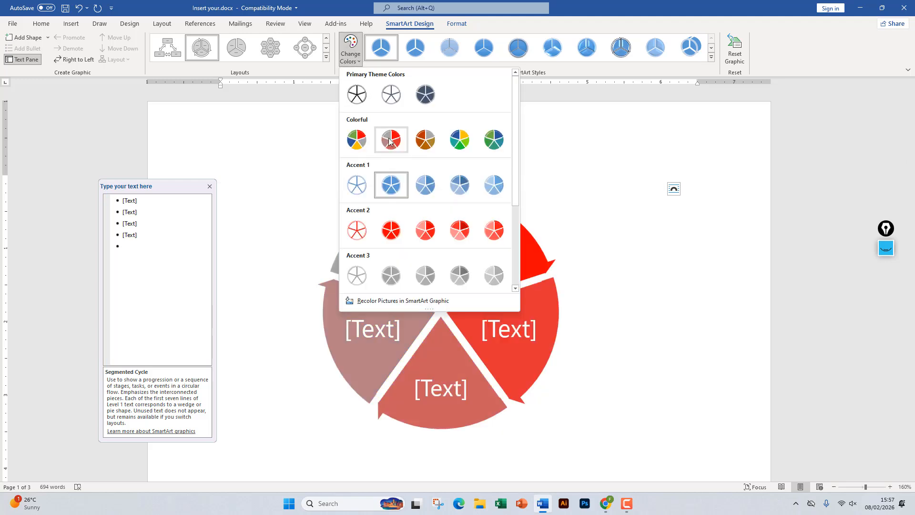
left_click(388, 141)
left_click(359, 61)
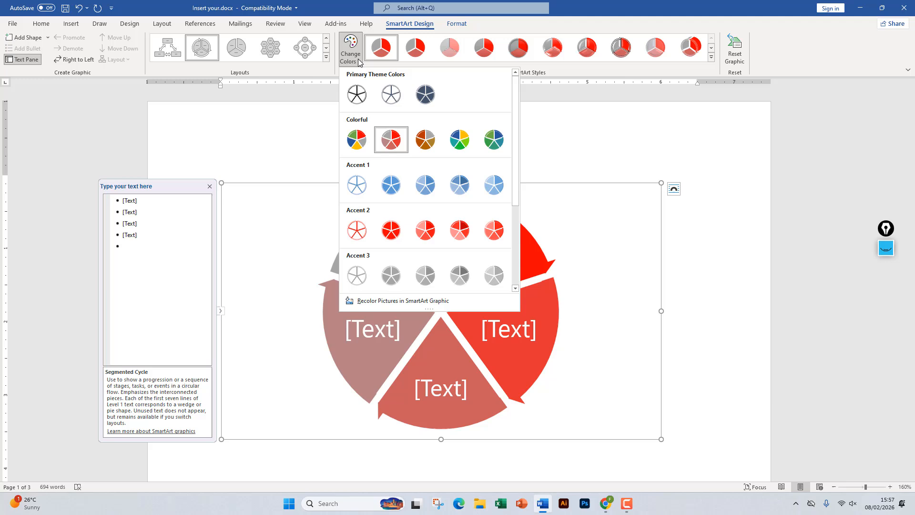
left_click(460, 138)
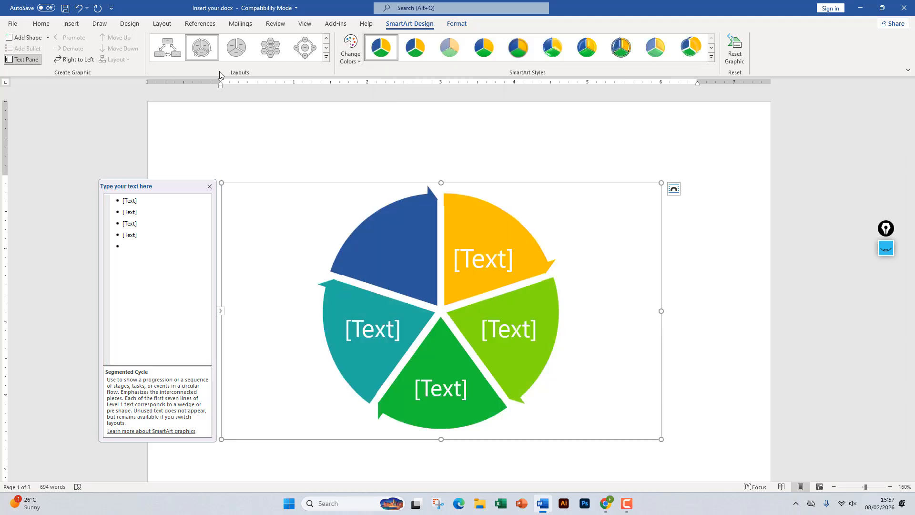
left_click(325, 57)
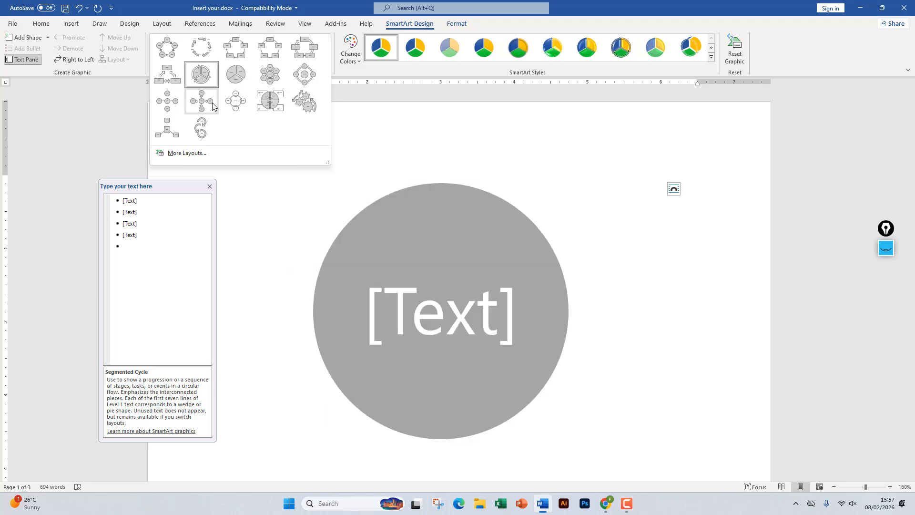
left_click(202, 128)
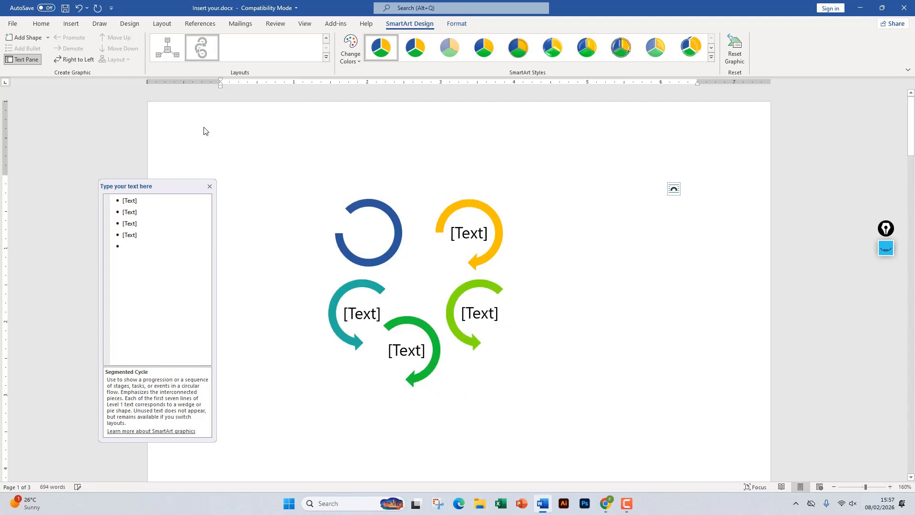
Try the second Colorful scheme and a dark outline scheme on the circle arrows, and reapply the fourth Colorful scheme, yellow through green to blue.
left_click(350, 57)
left_click(398, 144)
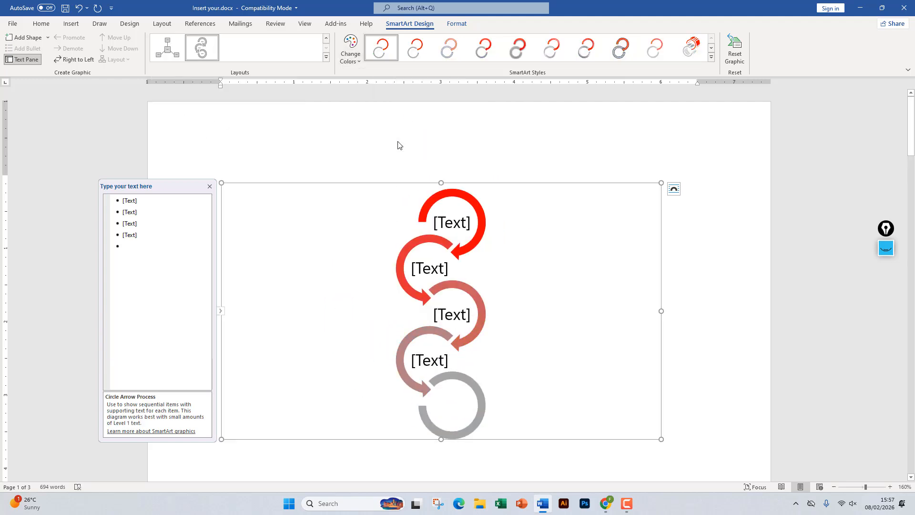
left_click(357, 63)
left_click(391, 95)
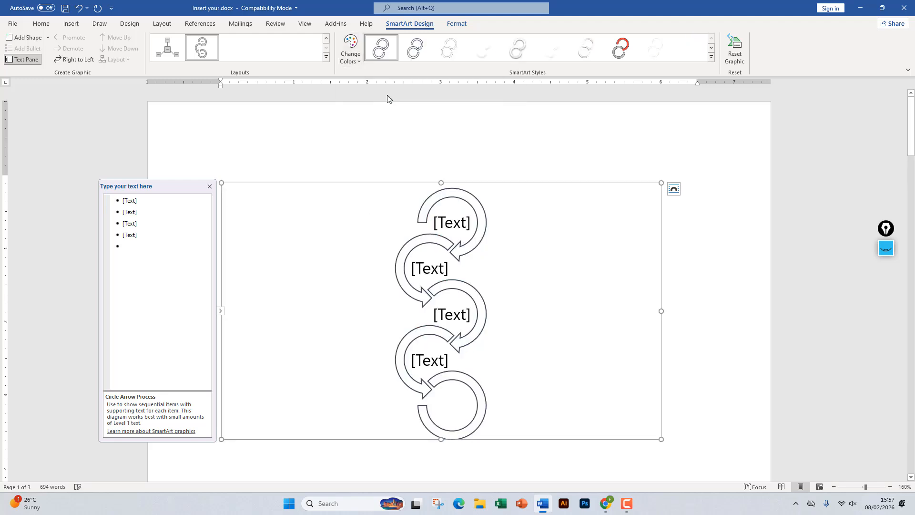
left_click(355, 60)
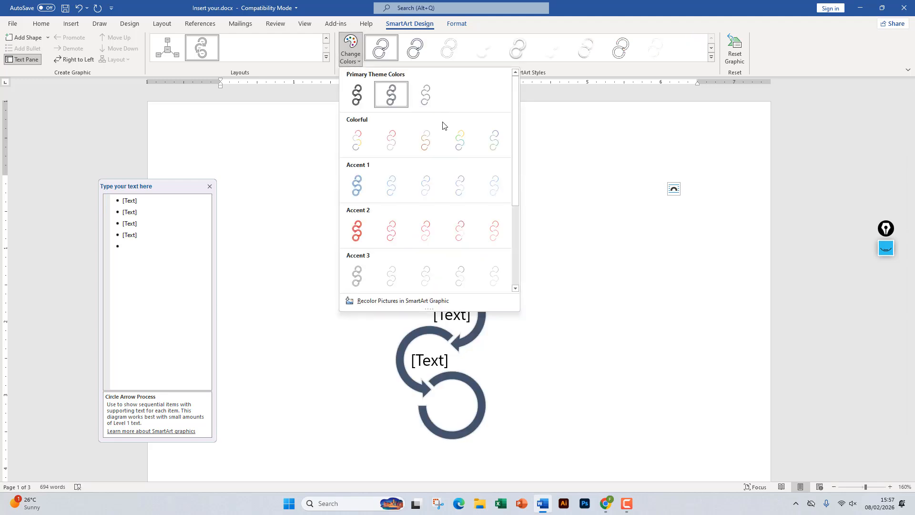
left_click(461, 139)
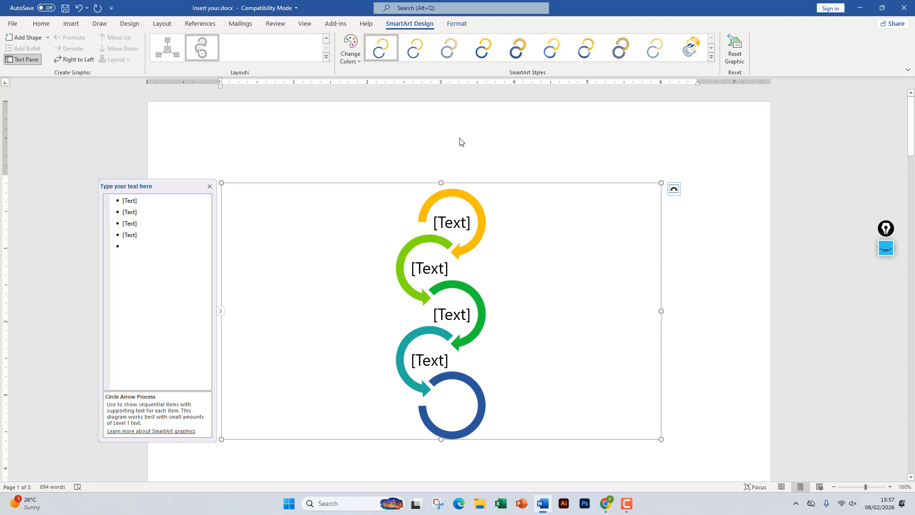
Try several SmartArt styles on the circle arrows and apply the sixth one, with the glossy finish.
left_click(699, 49)
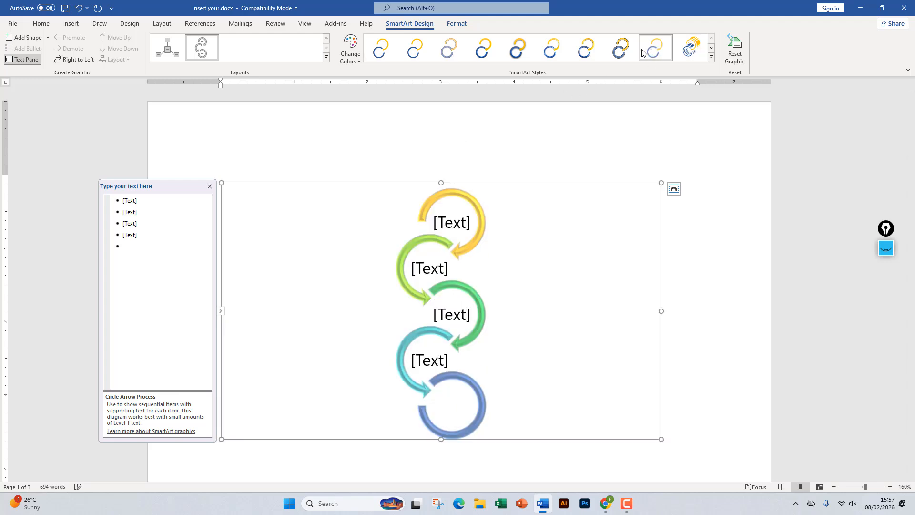
left_click(624, 49)
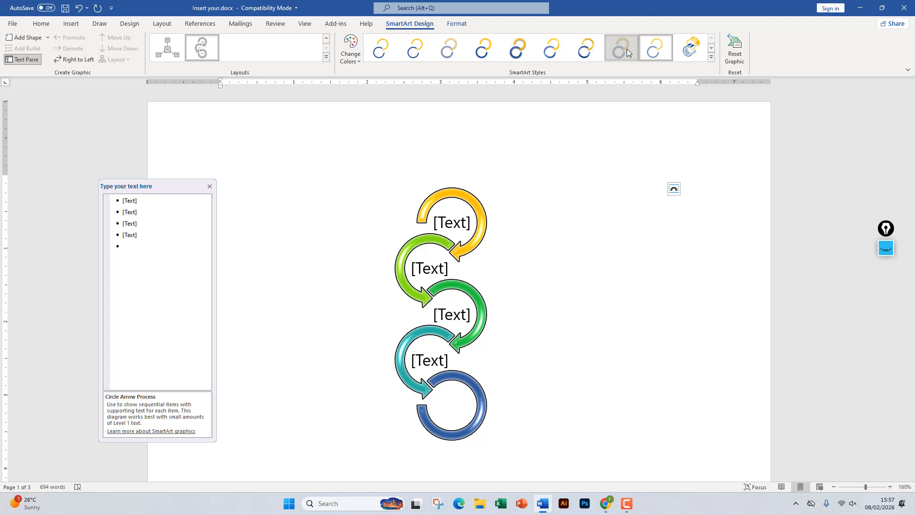
left_click(590, 51)
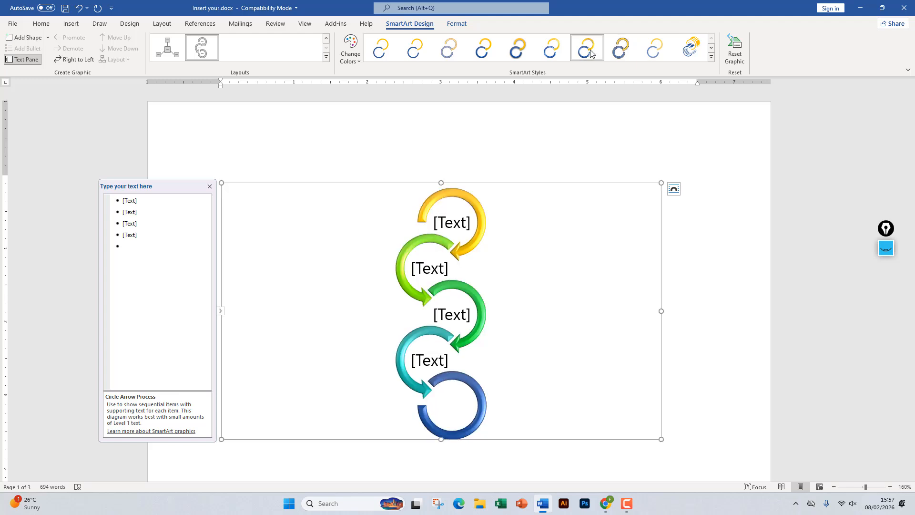
left_click(551, 50)
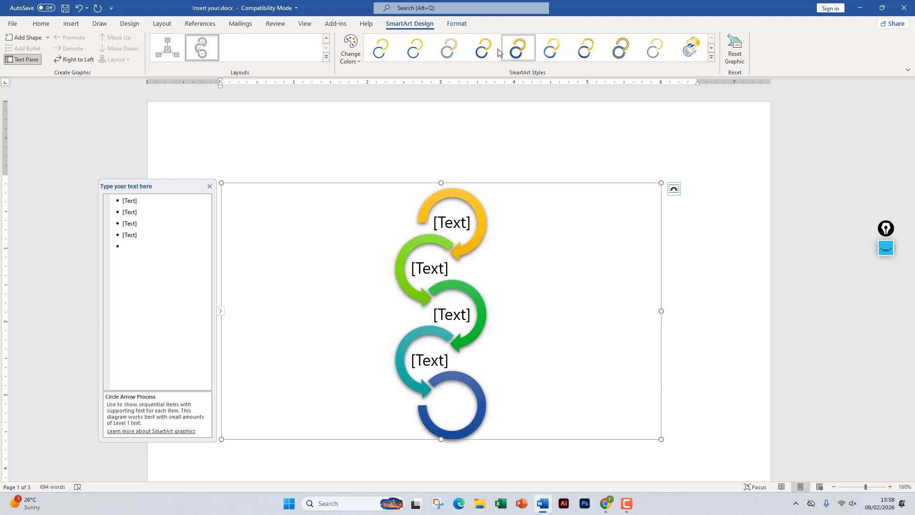
left_click(519, 49)
left_click(551, 49)
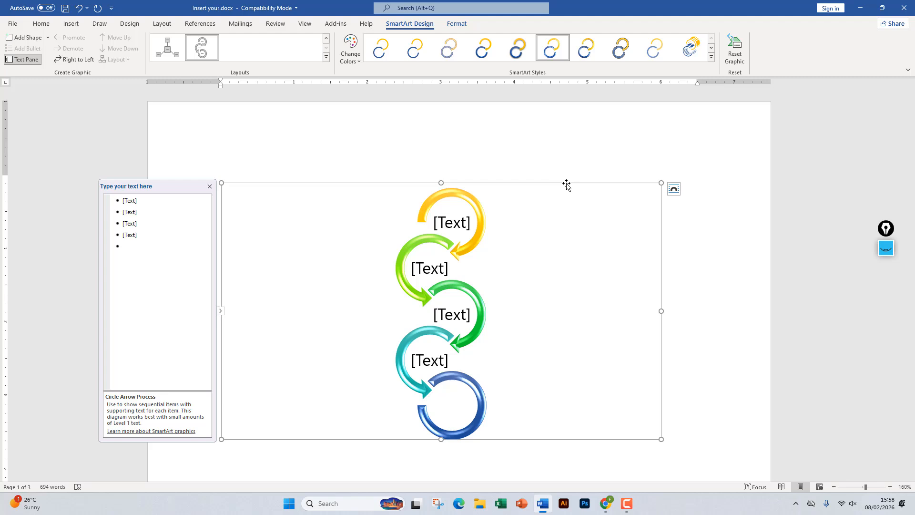
Replace the placeholder inside the first, yellow circle arrow with the text "sldkjglksa".
left_click(455, 25)
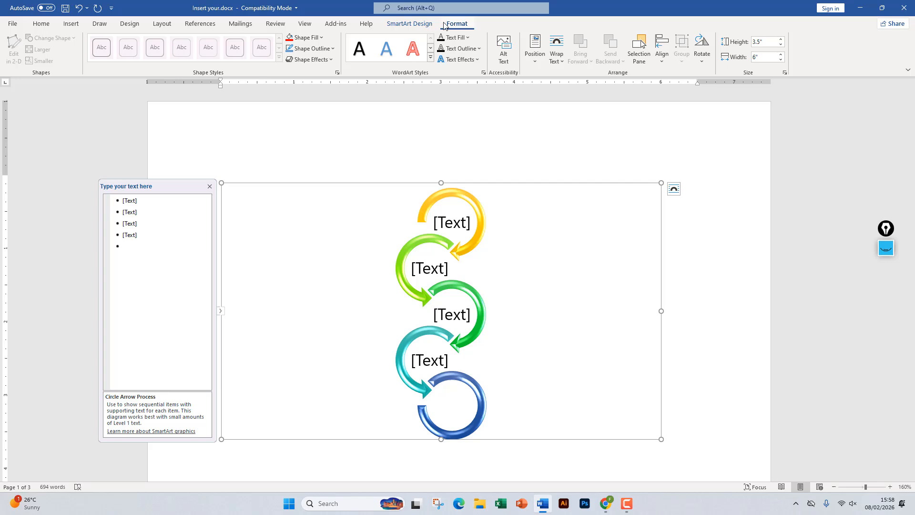
left_click(416, 24)
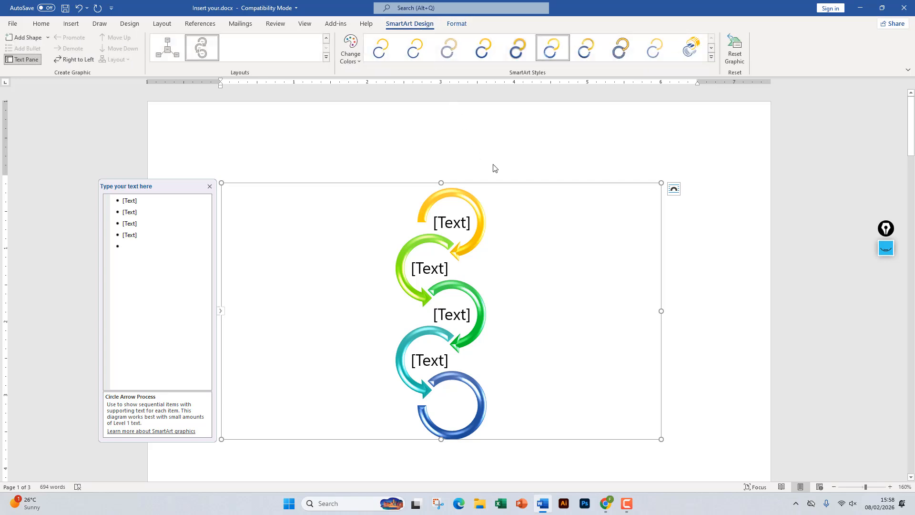
left_click(458, 24)
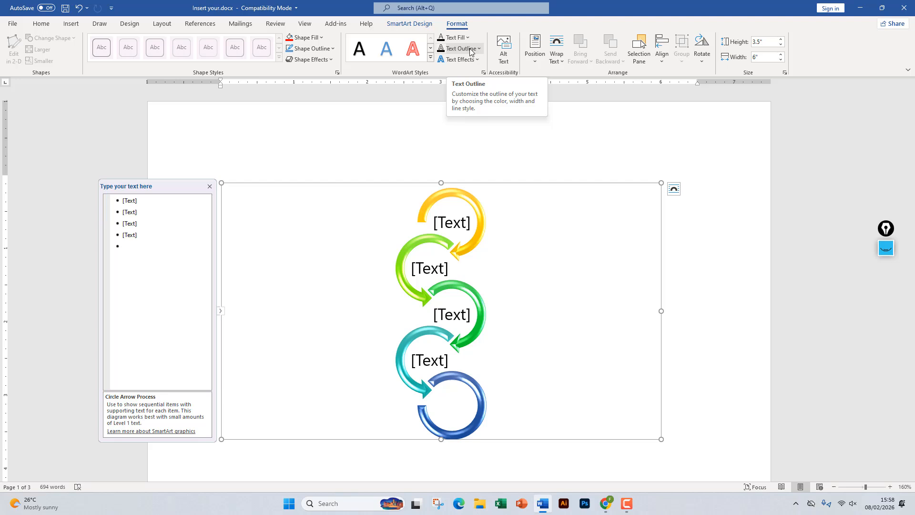
left_click(455, 197)
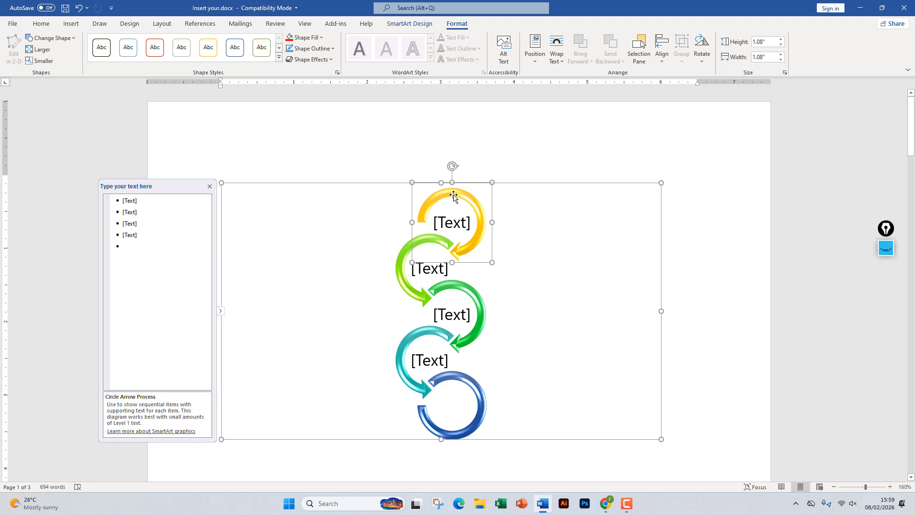
left_click(450, 209)
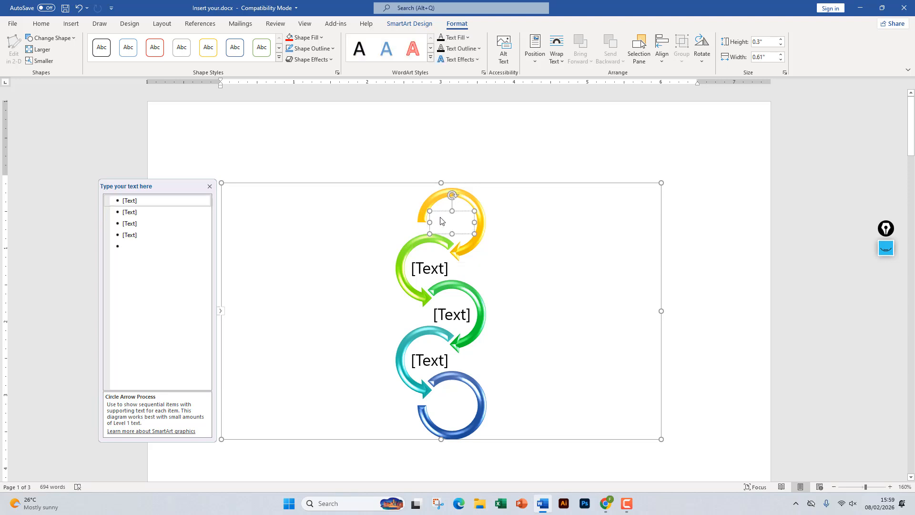
type("sldkjglksa")
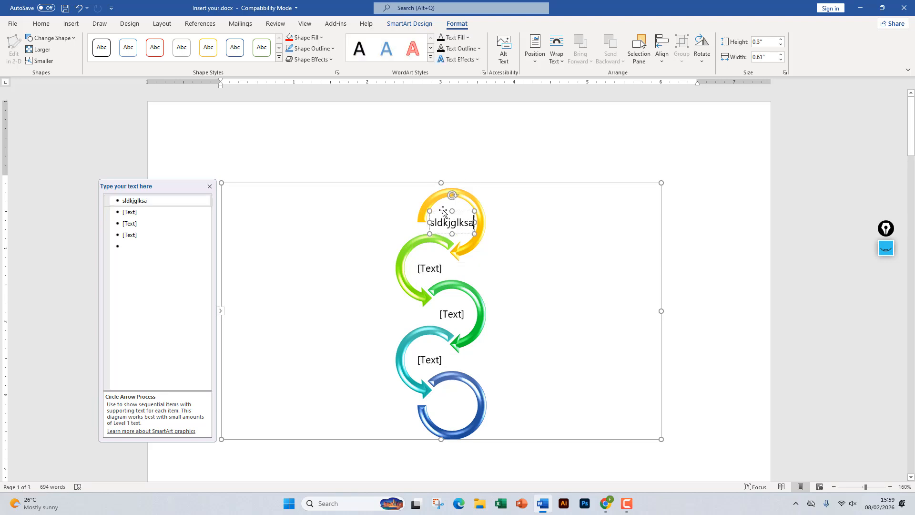
Try a dark red text fill on "sldkjglksa" in the yellow arrow and set it to standard green.
left_click(468, 38)
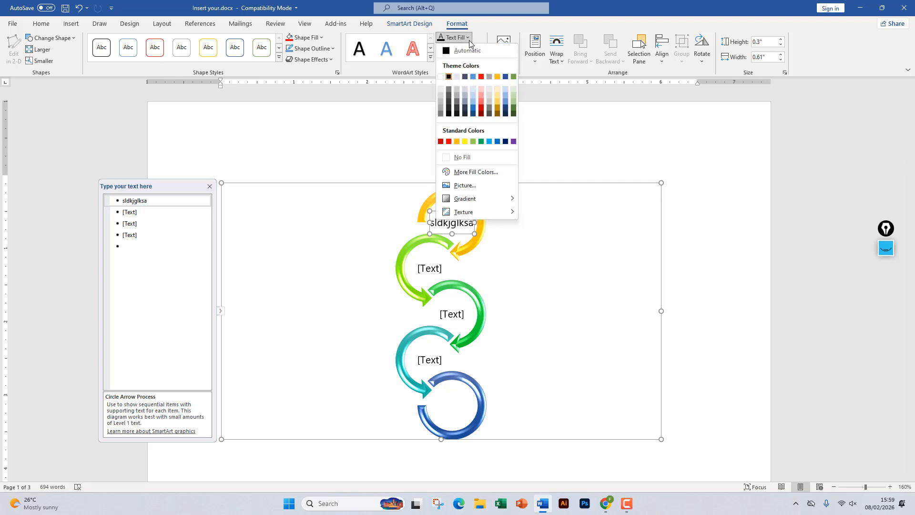
left_click(481, 99)
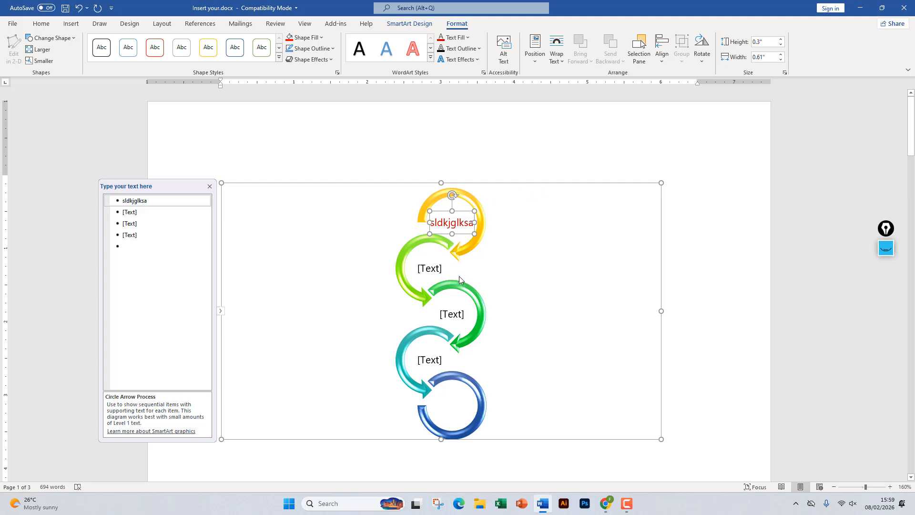
left_click(456, 223)
left_click(469, 38)
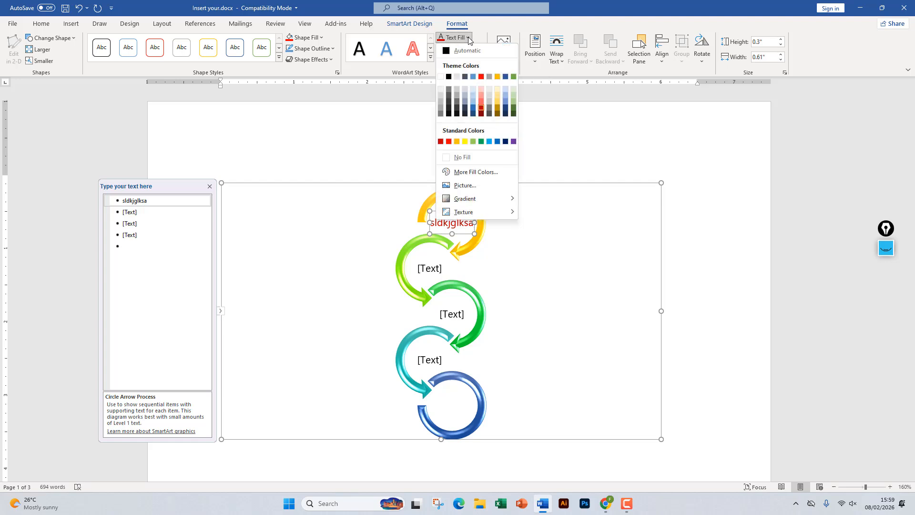
left_click(482, 141)
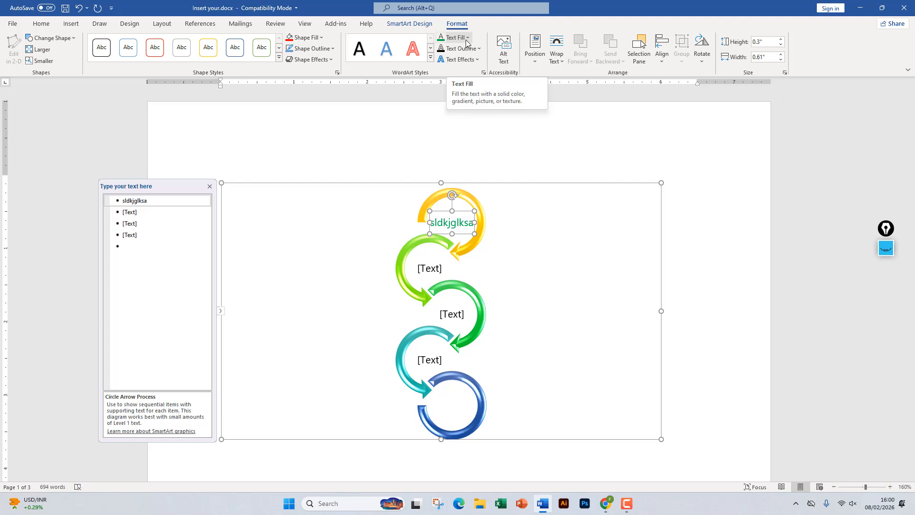
Select the whole SmartArt graphic and delete it from the document.
left_click(410, 189)
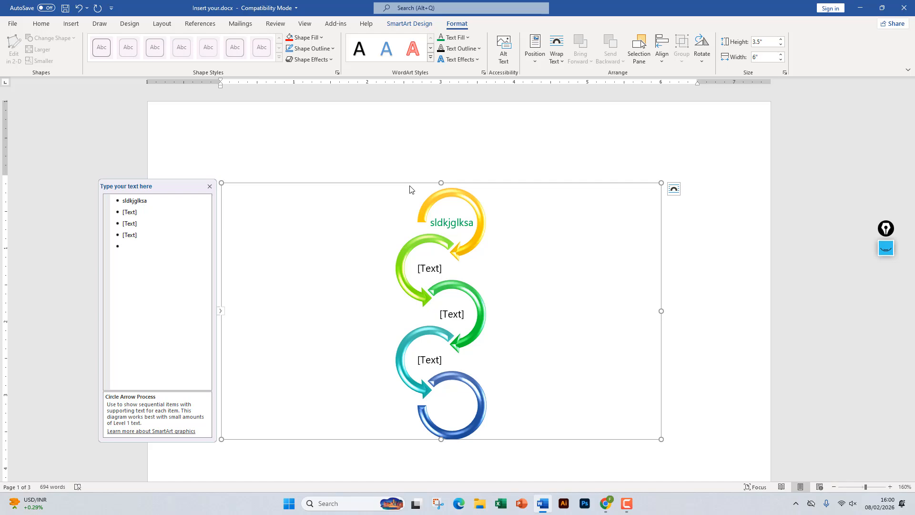
key("Delete")
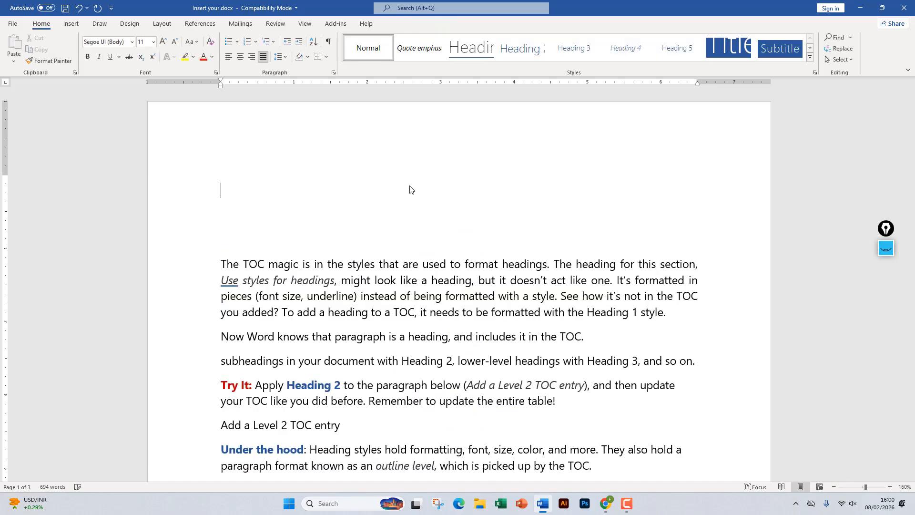
left_click(77, 28)
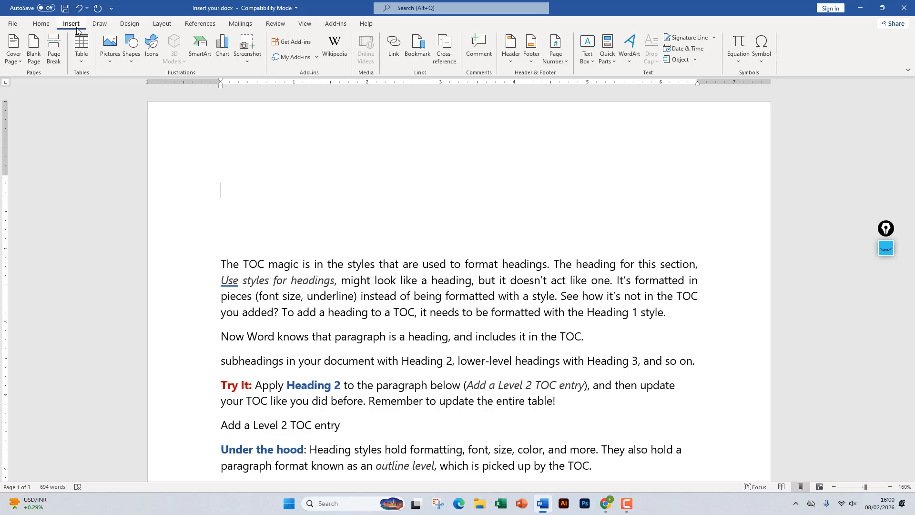
left_click(626, 504)
left_click(869, 457)
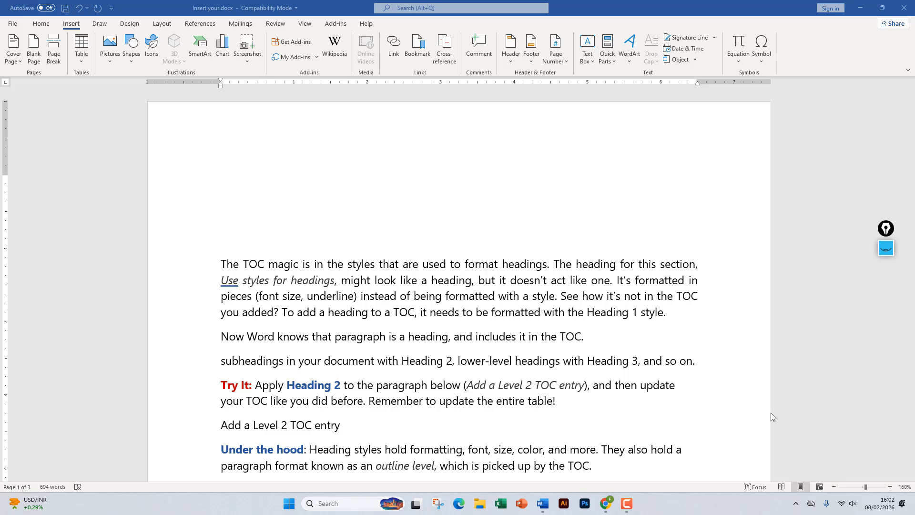
left_click(626, 504)
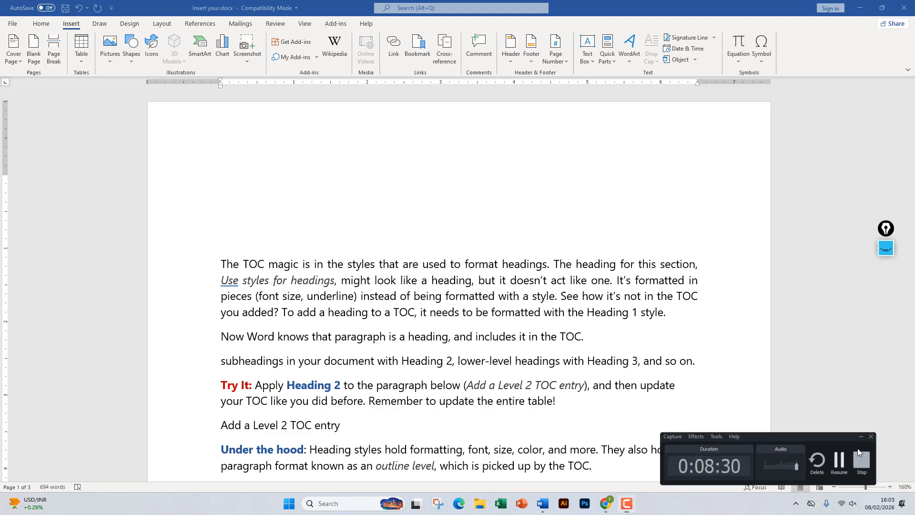
left_click(858, 453)
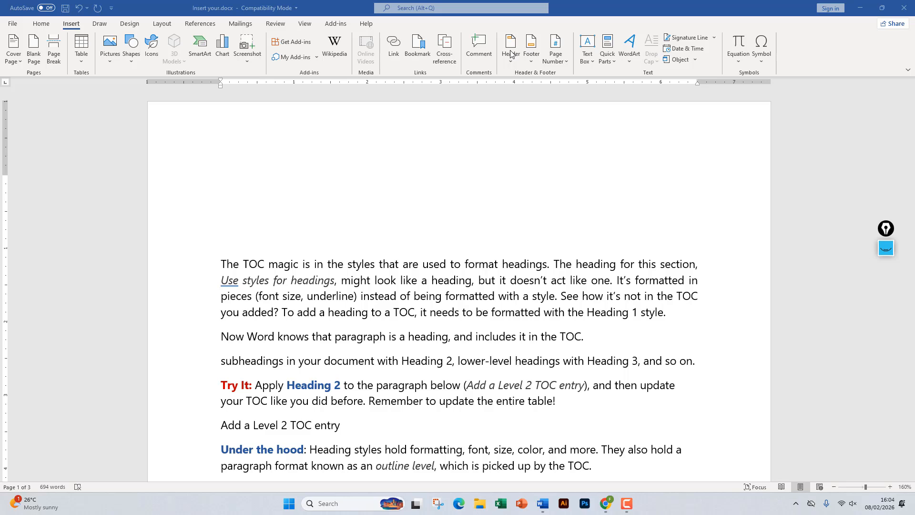
Open the page header for editing without a built-in design and enter the text "Klejf lkasdj flksja kj sadf".
left_click(499, 189)
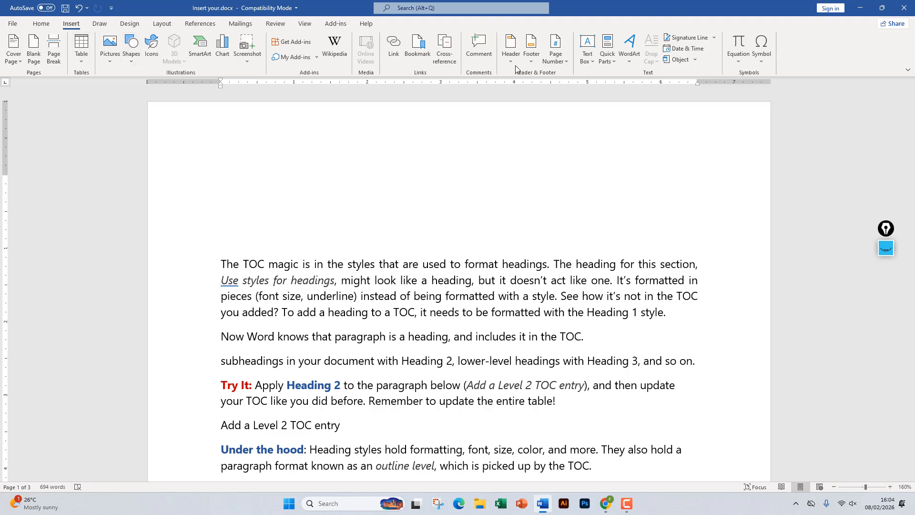
left_click(559, 59)
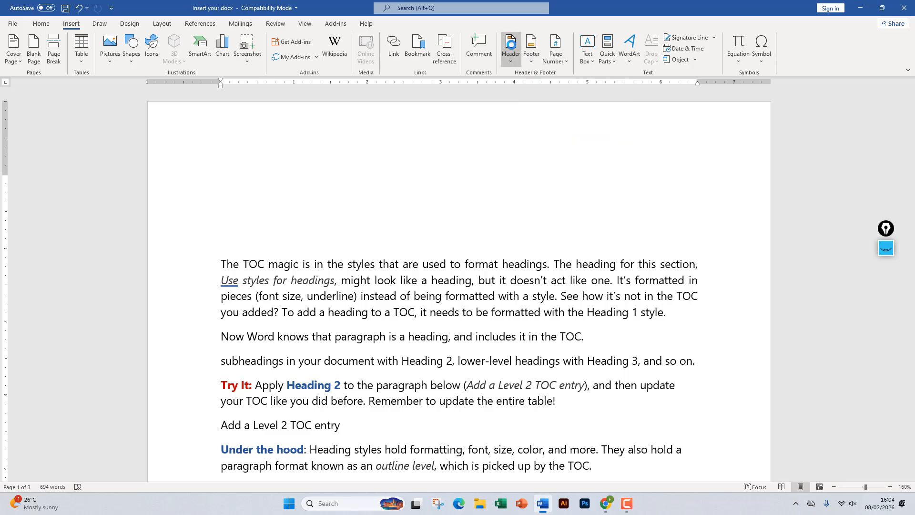
left_click(511, 47)
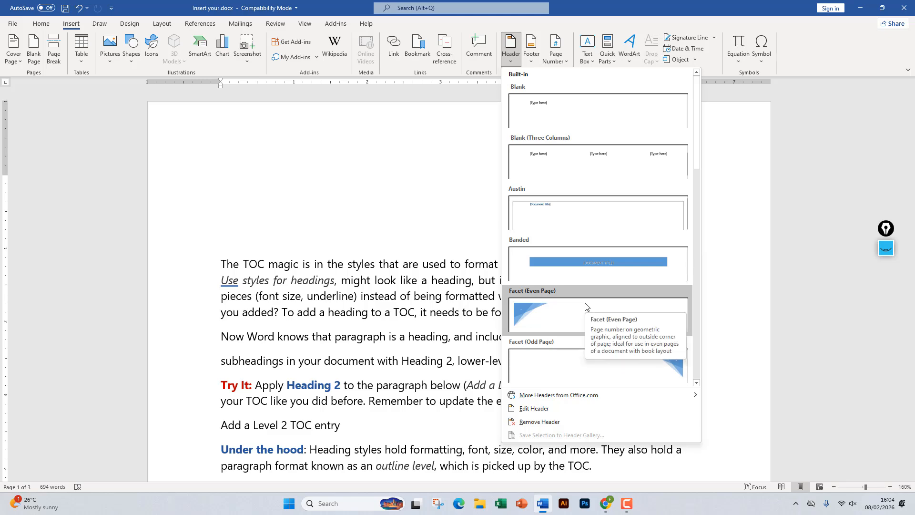
left_click(551, 408)
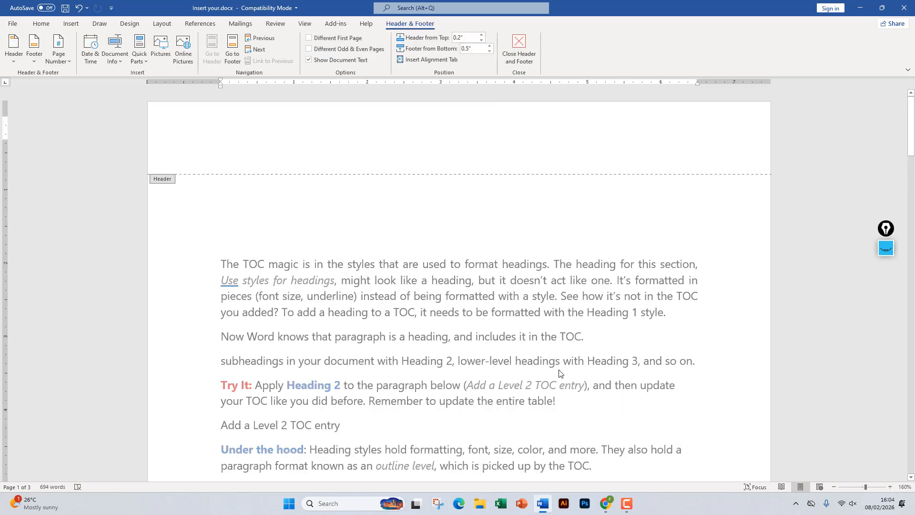
scroll(386, 260, "down", 1)
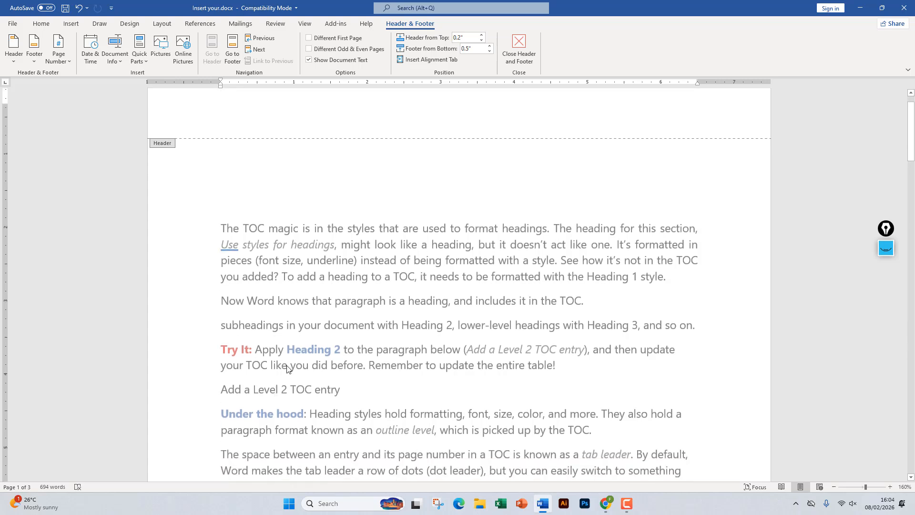
scroll(287, 368, "up", 1)
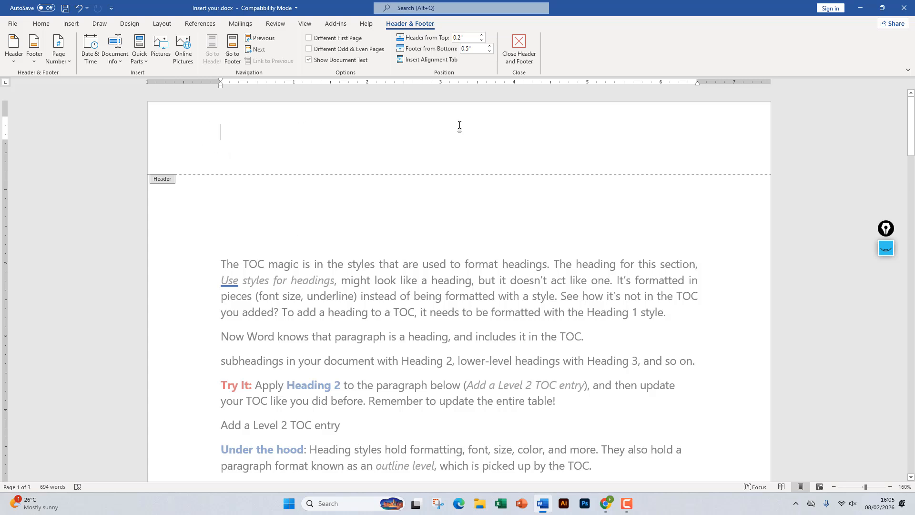
type("Klejf ")
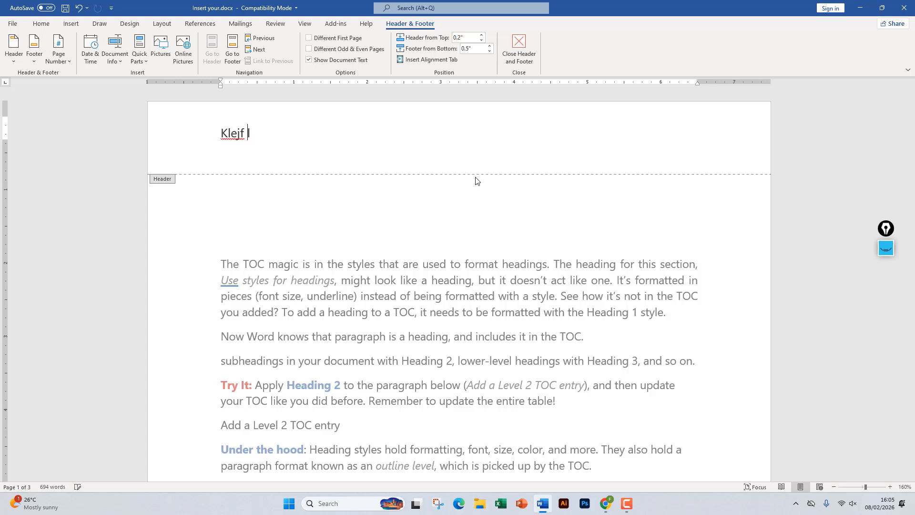
type("lkasdj flksja kj sadf")
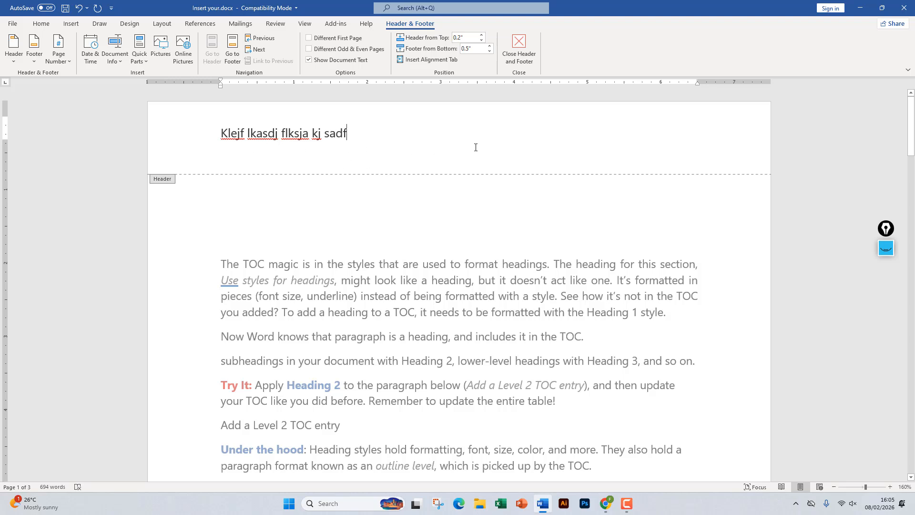
left_click_drag(213, 136, 354, 147)
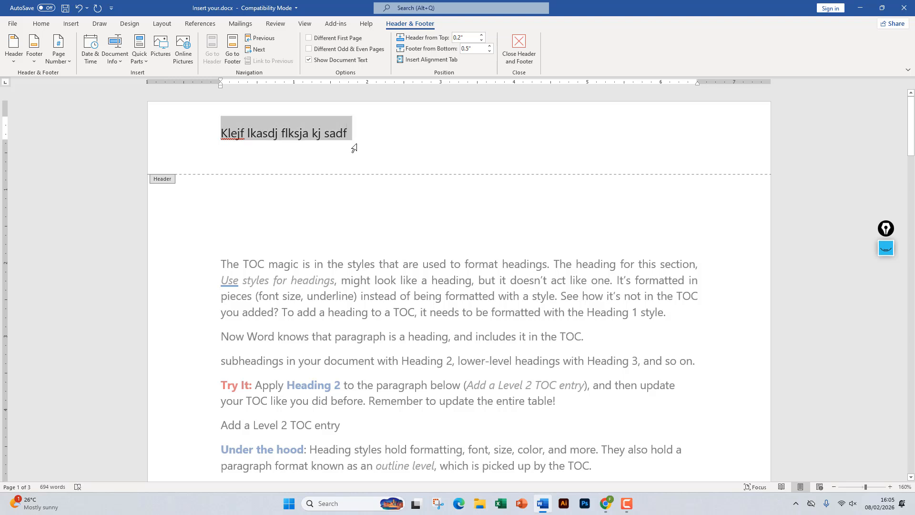
left_click(382, 137)
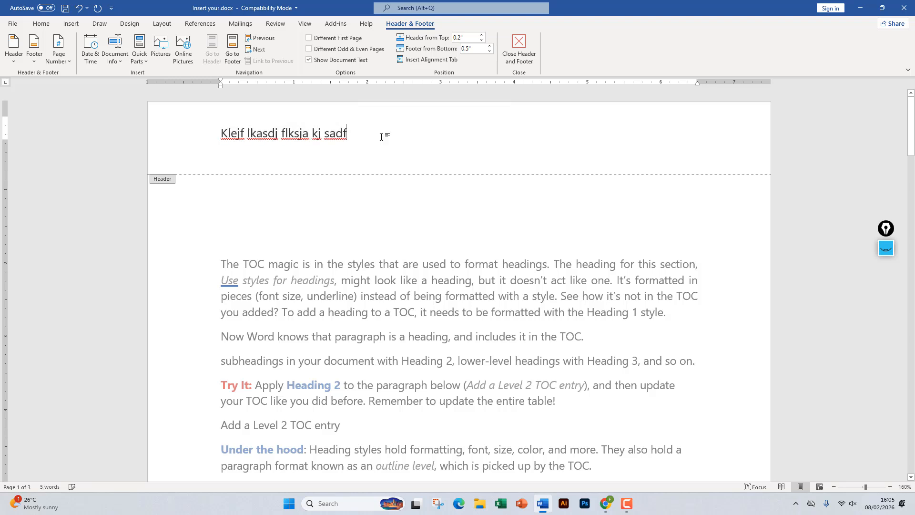
Close header editing and return to the document body.
left_click(523, 53)
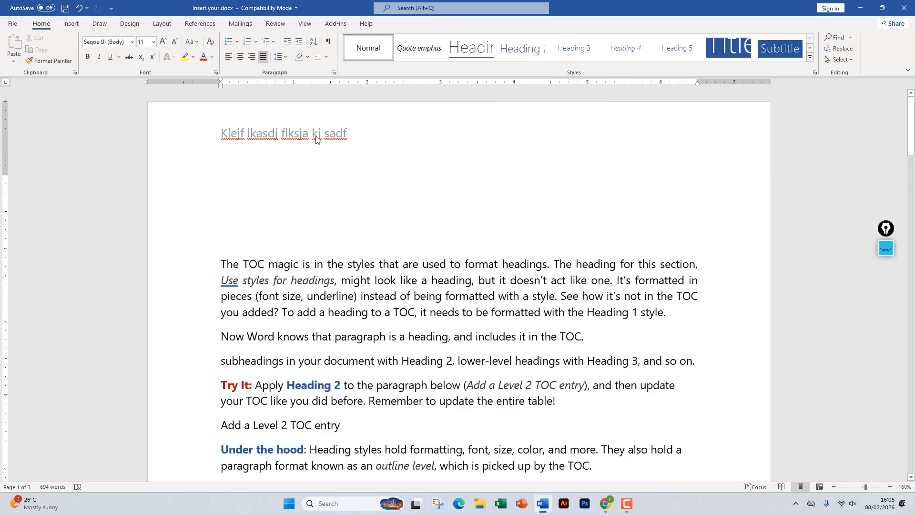
left_click_drag(314, 263, 384, 336)
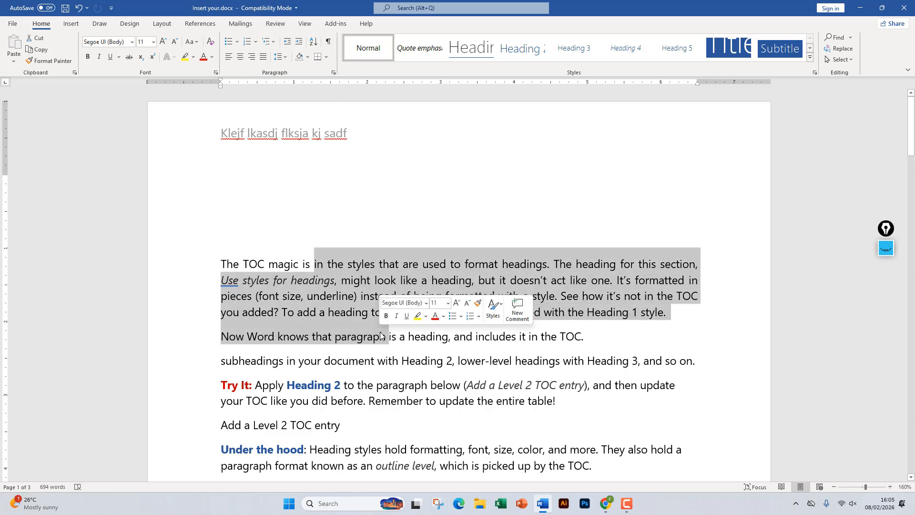
left_click(338, 295)
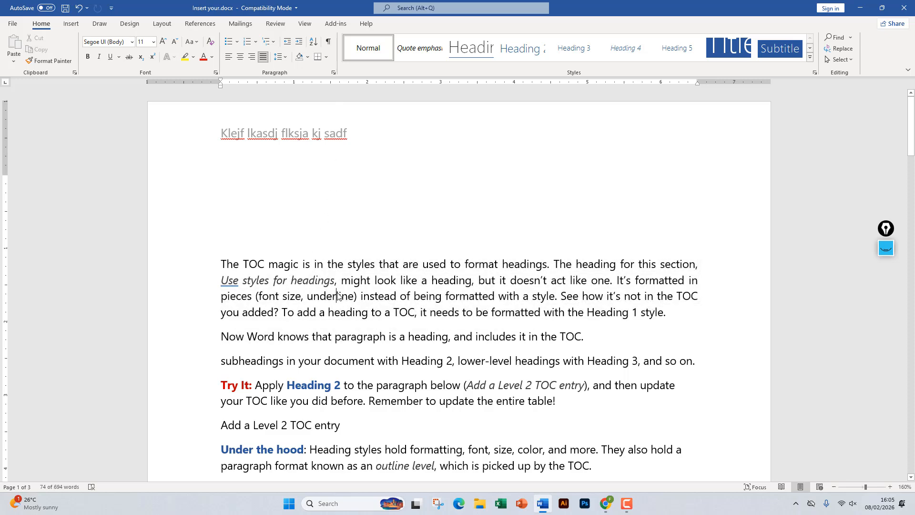
Insert a Plain Number 1 page number at the bottom of the pages.
scroll(315, 163, "down", 10)
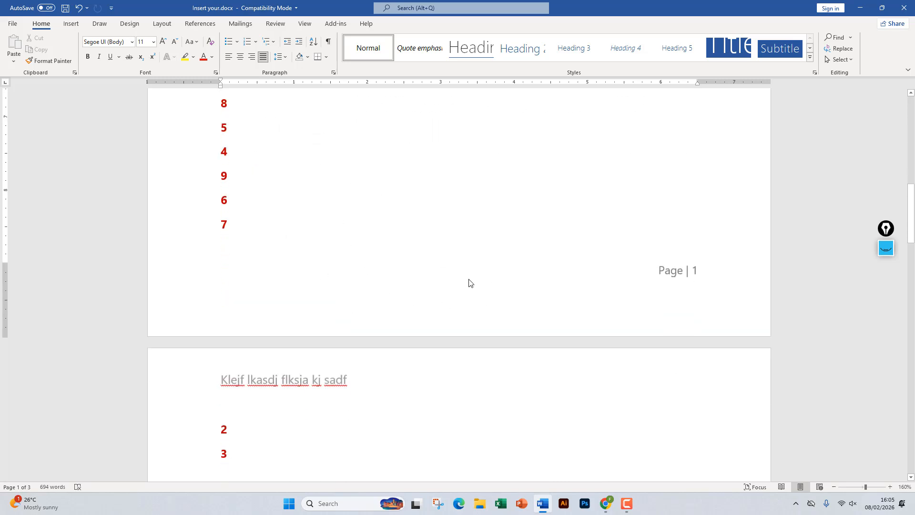
left_click(71, 24)
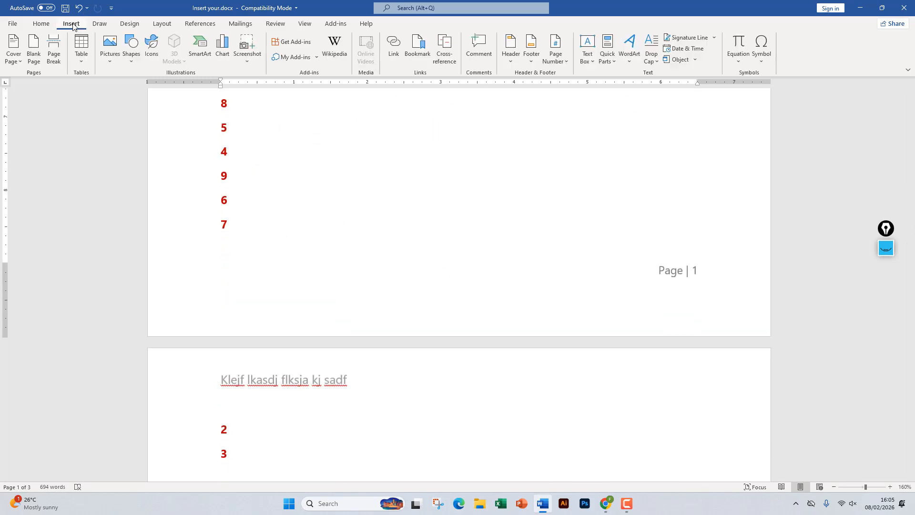
left_click(533, 46)
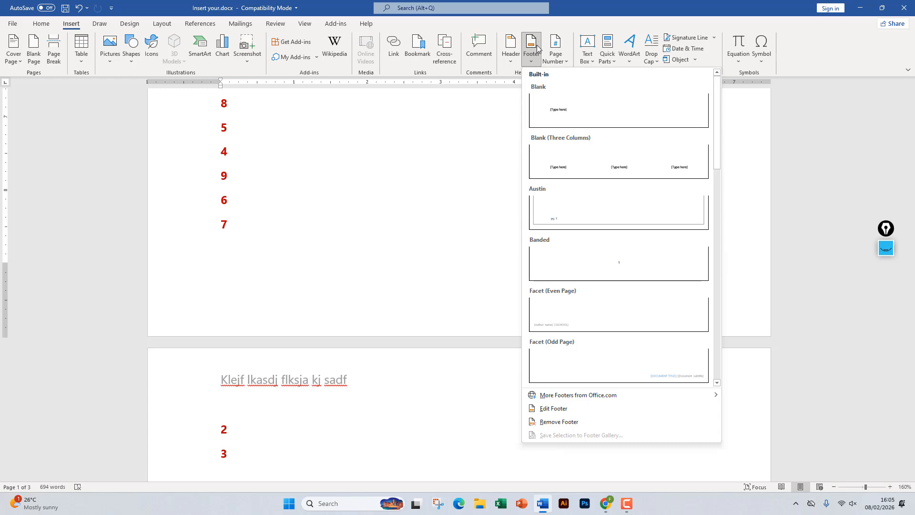
left_click(555, 50)
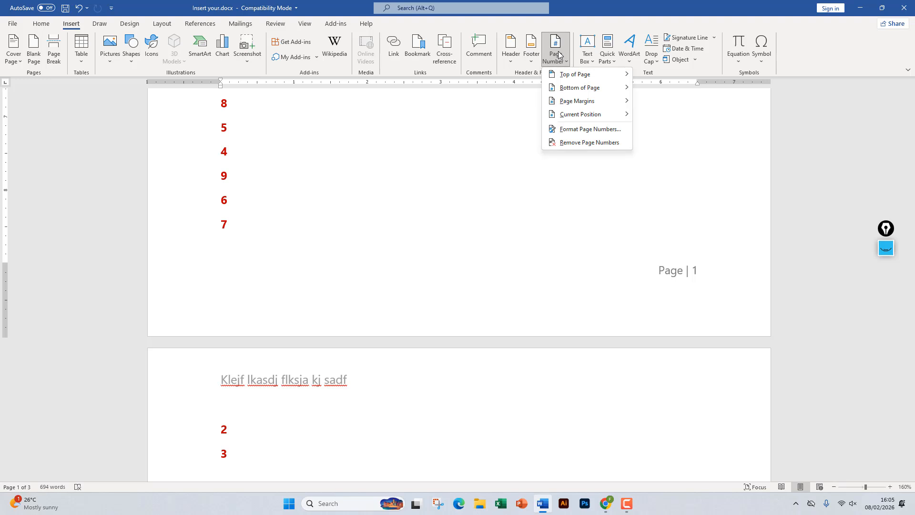
mouse_move(589, 90)
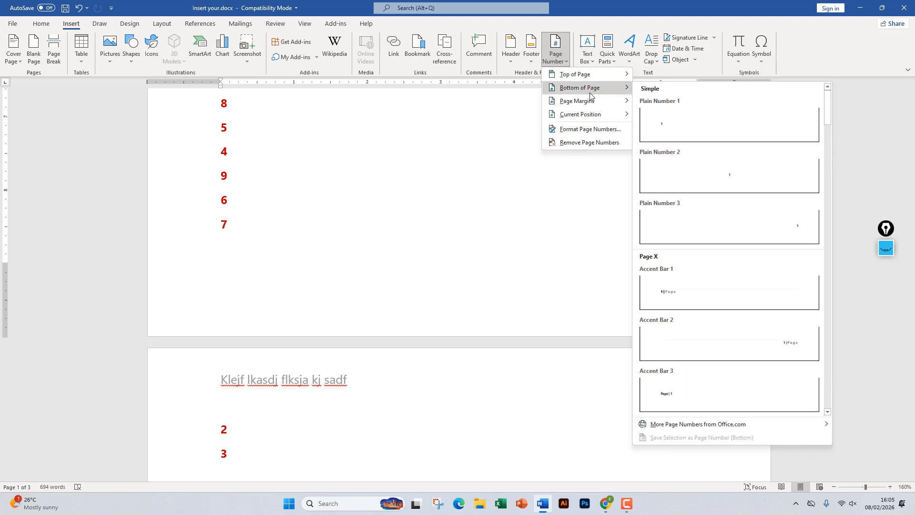
left_click(676, 134)
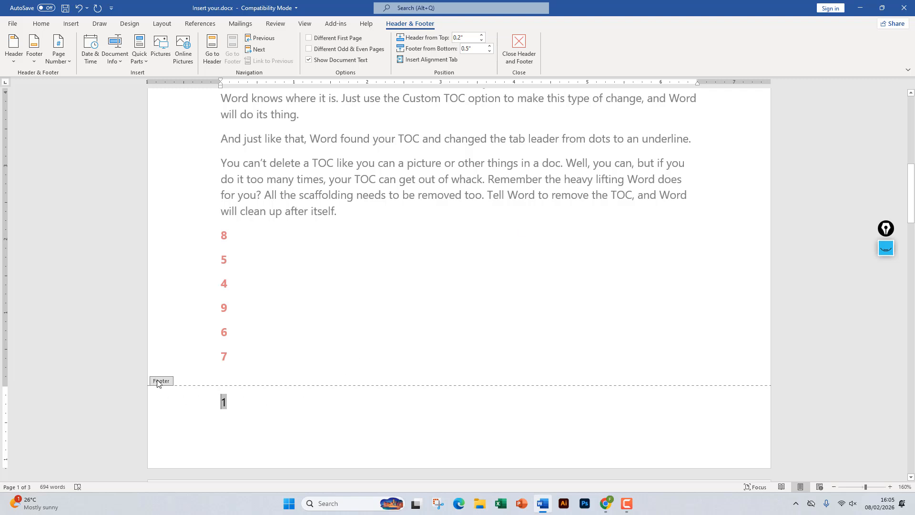
scroll(162, 352, "down", 3)
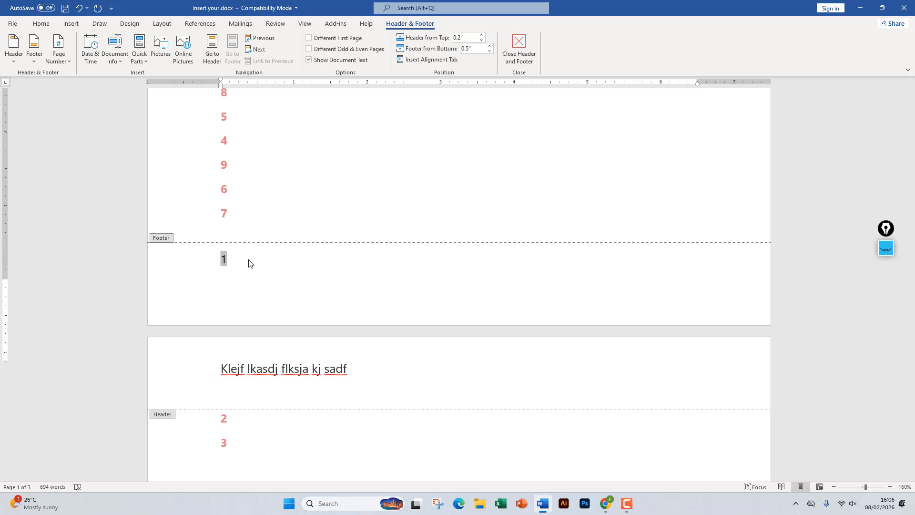
scroll(359, 166, "down", 6)
scroll(360, 166, "up", 1)
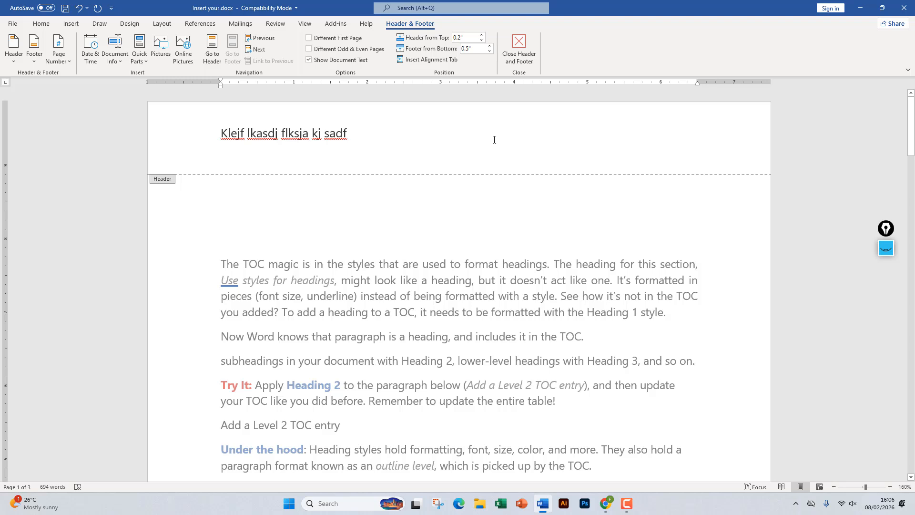
Look over the page number placement options and close header and footer editing.
left_click(58, 50)
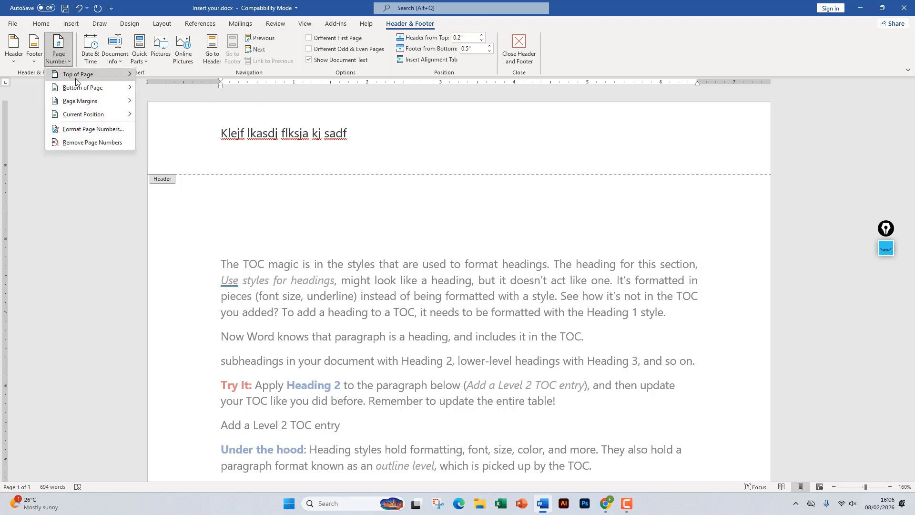
mouse_move(76, 78)
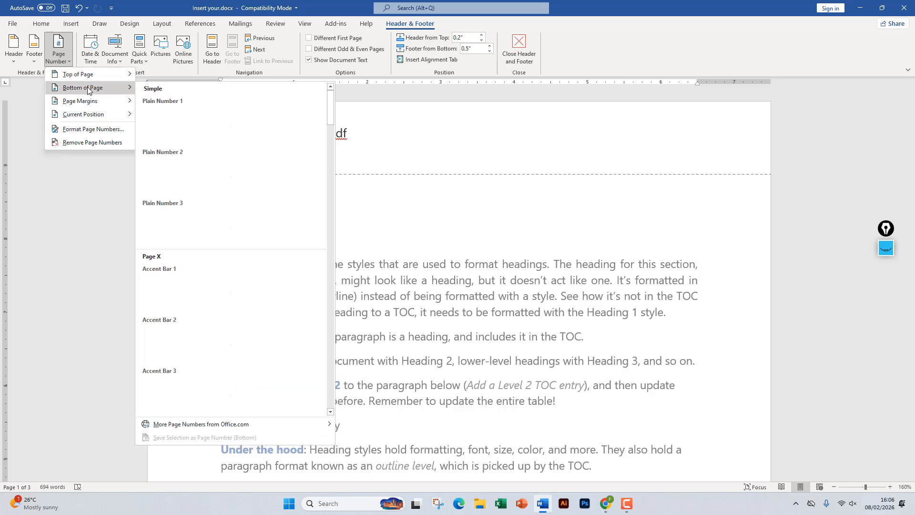
left_click(466, 241)
scroll(343, 277, "down", 7)
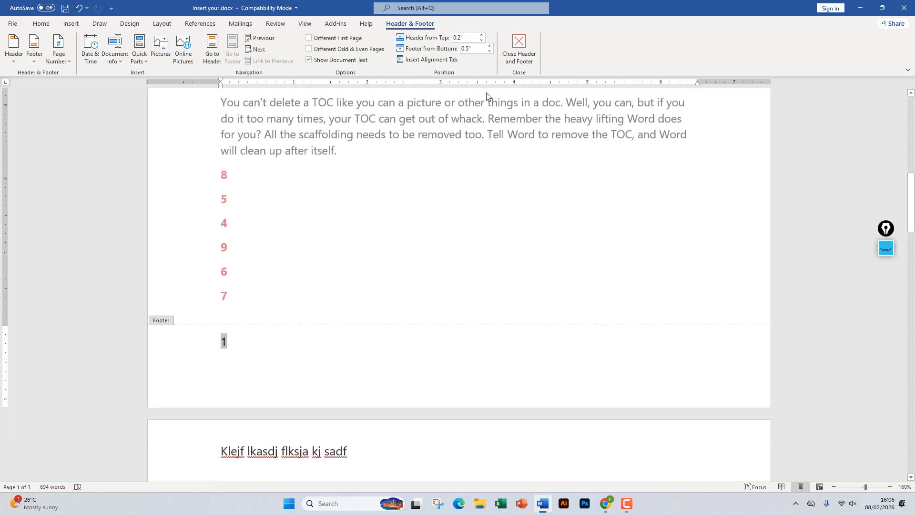
left_click(533, 57)
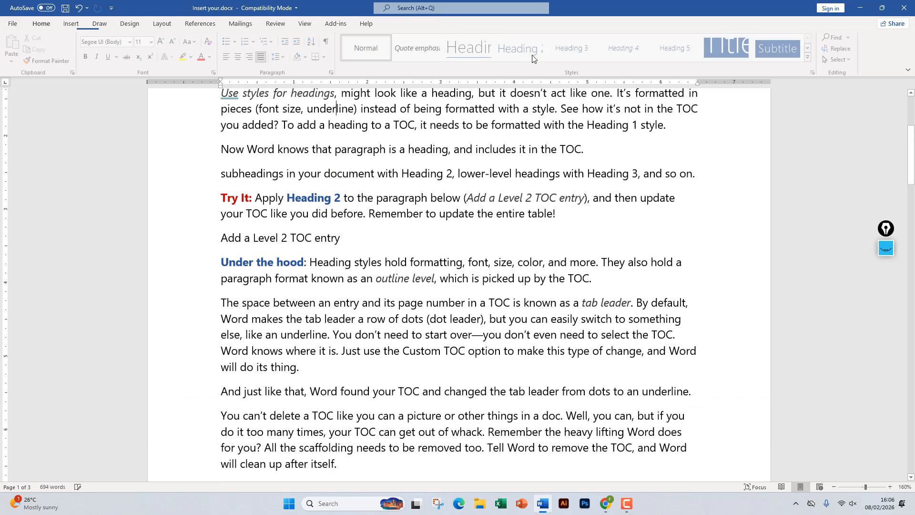
Examine the header text and the footer page numbers across the document's pages.
scroll(357, 237, "up", 4)
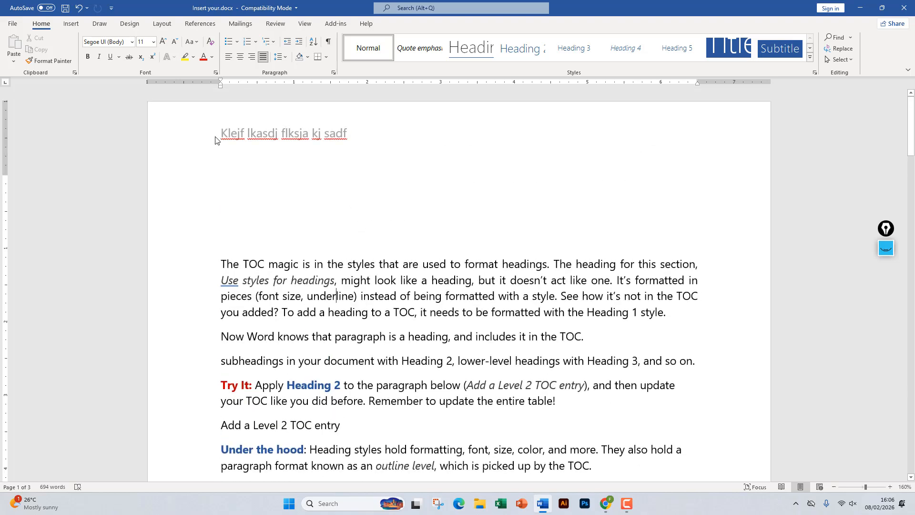
scroll(296, 200, "up", 5)
scroll(297, 202, "down", 1)
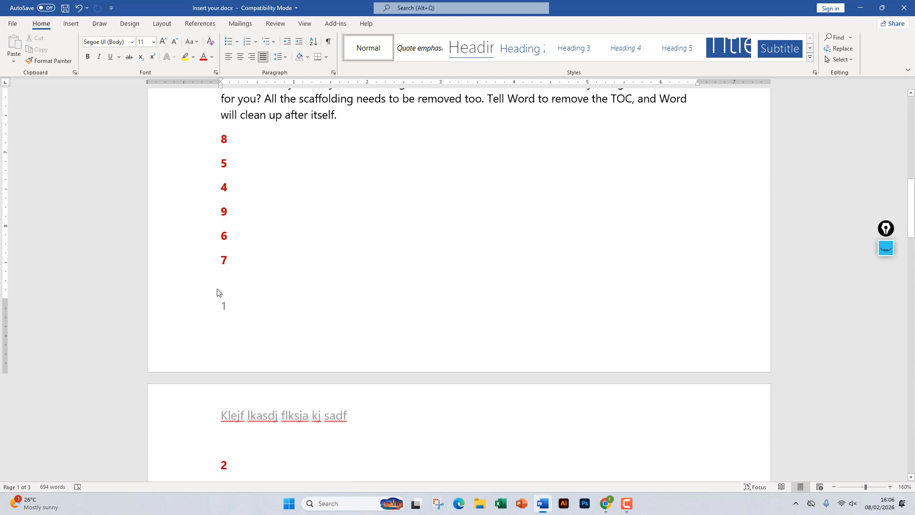
scroll(270, 117, "up", 6)
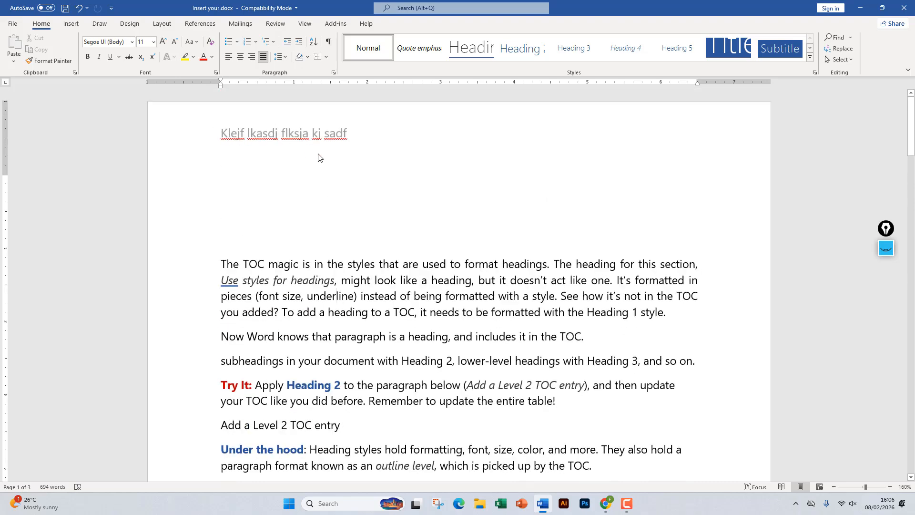
scroll(317, 153, "down", 15)
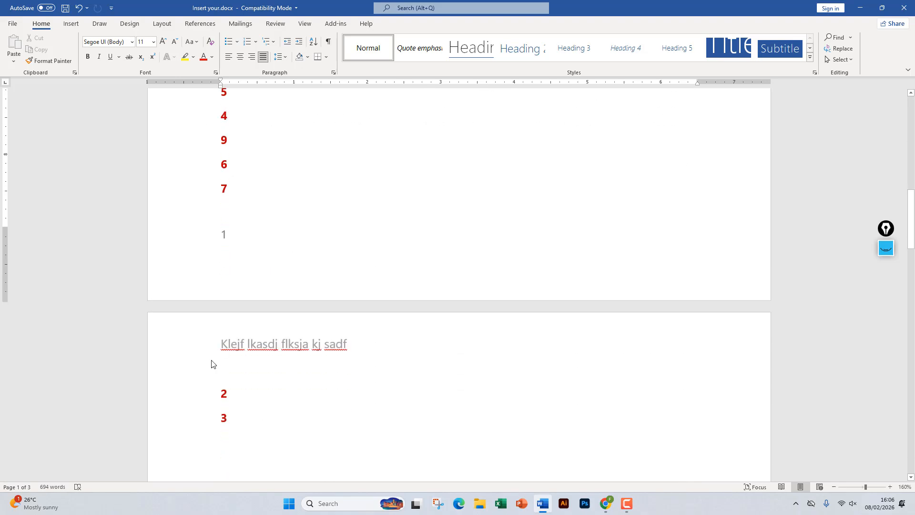
scroll(354, 357, "down", 3)
scroll(354, 354, "down", 14)
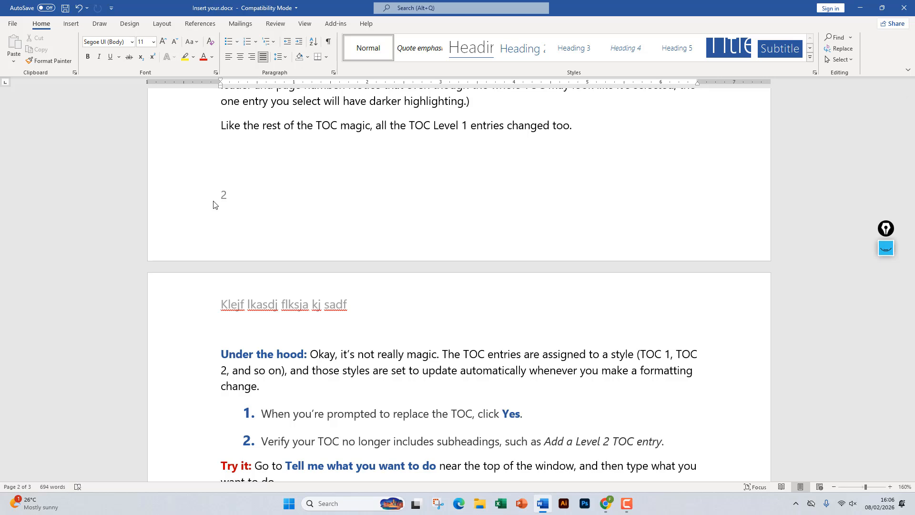
scroll(213, 204, "up", 5)
left_click(71, 23)
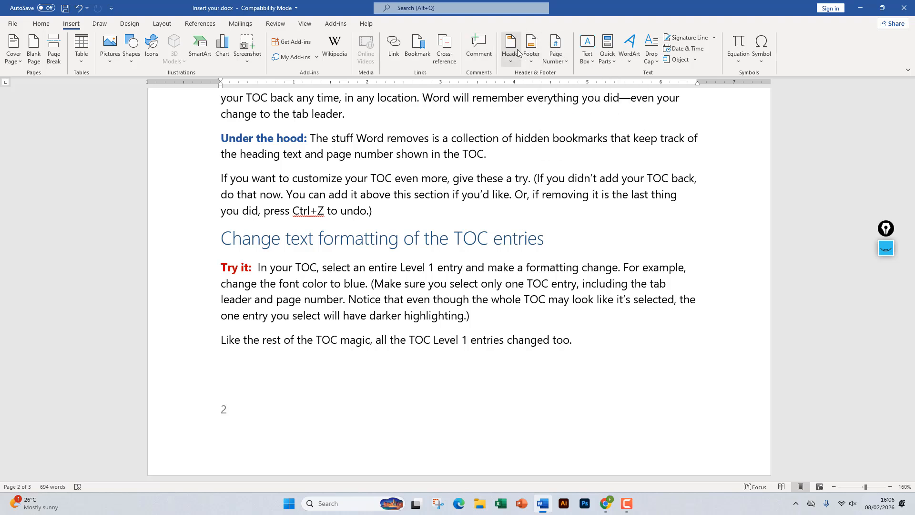
scroll(310, 154, "up", 12)
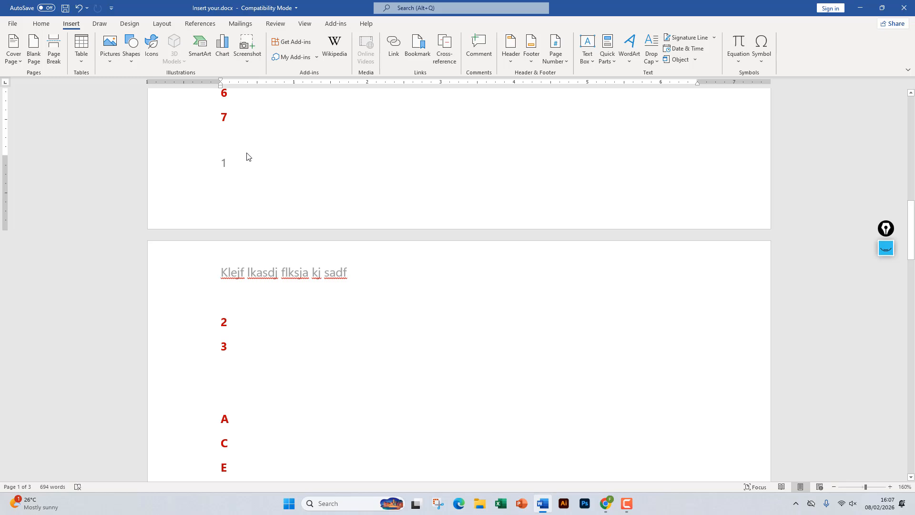
scroll(248, 157, "up", 12)
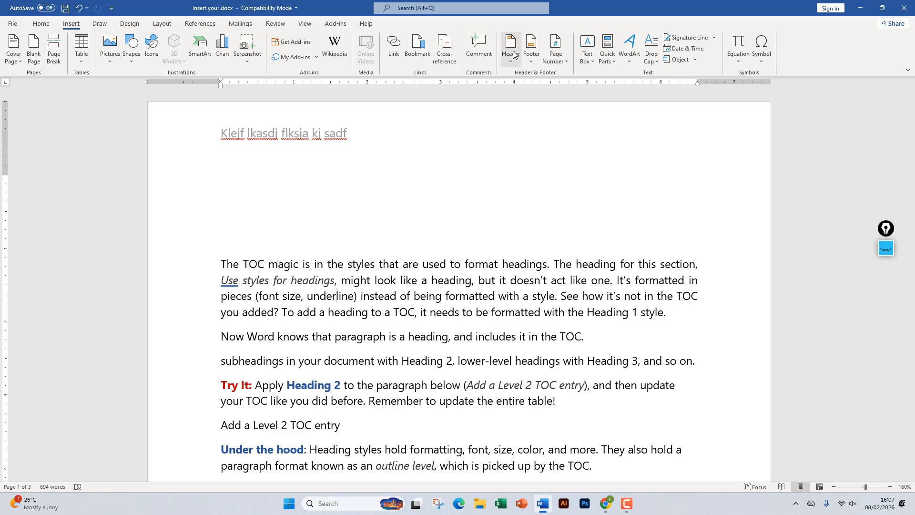
Reopen the page header for editing, return to the body and briefly select text in the opening paragraphs.
double_click(403, 128)
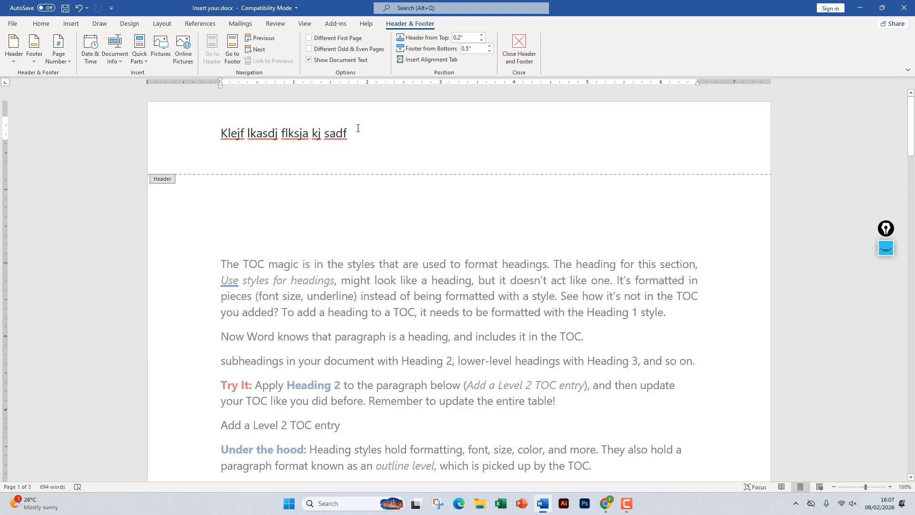
double_click(373, 266)
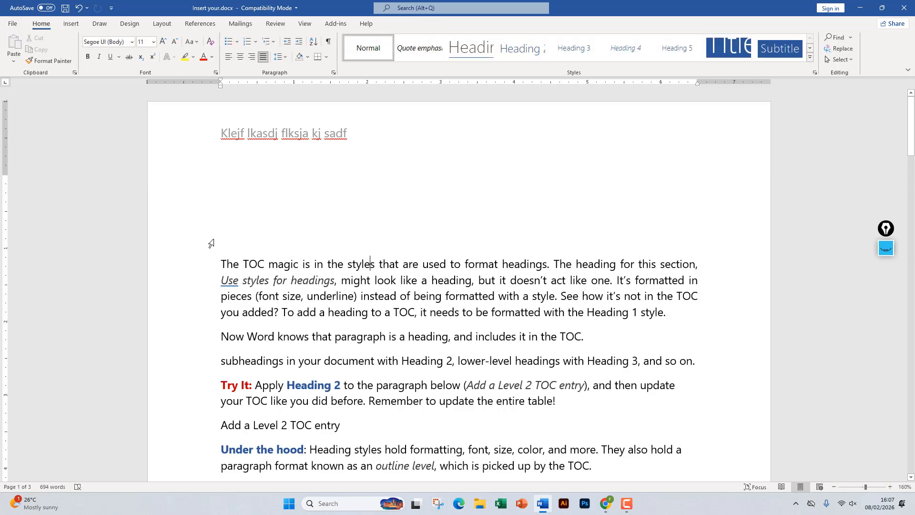
left_click_drag(245, 263, 411, 350)
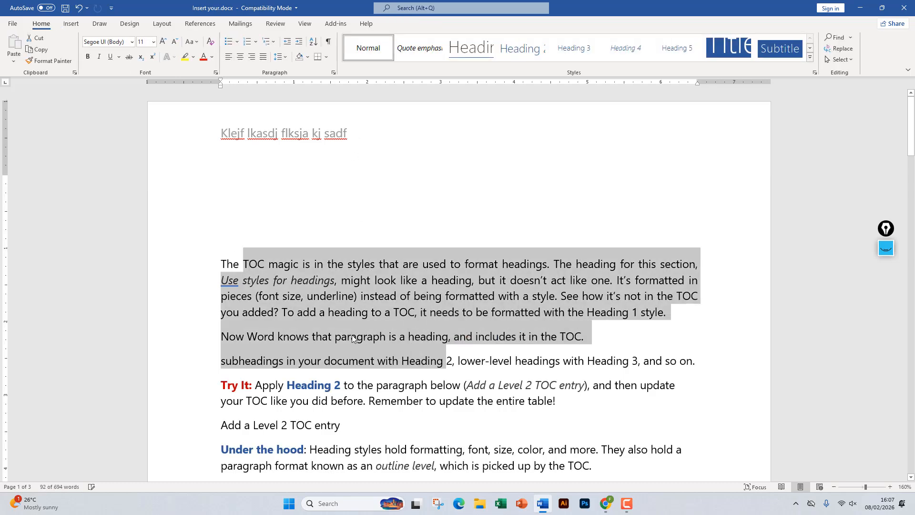
left_click(304, 311)
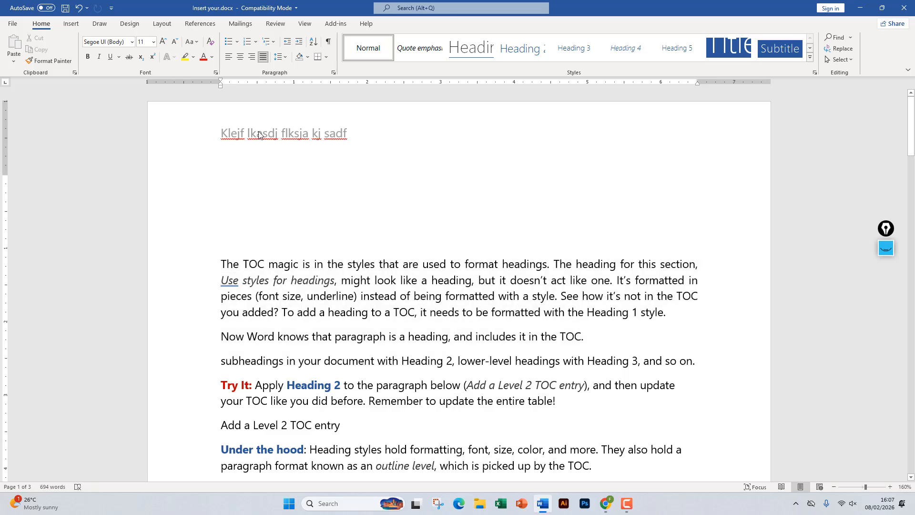
Select the whole header line in header editing, return to the body and briefly select its opening text.
double_click(367, 140)
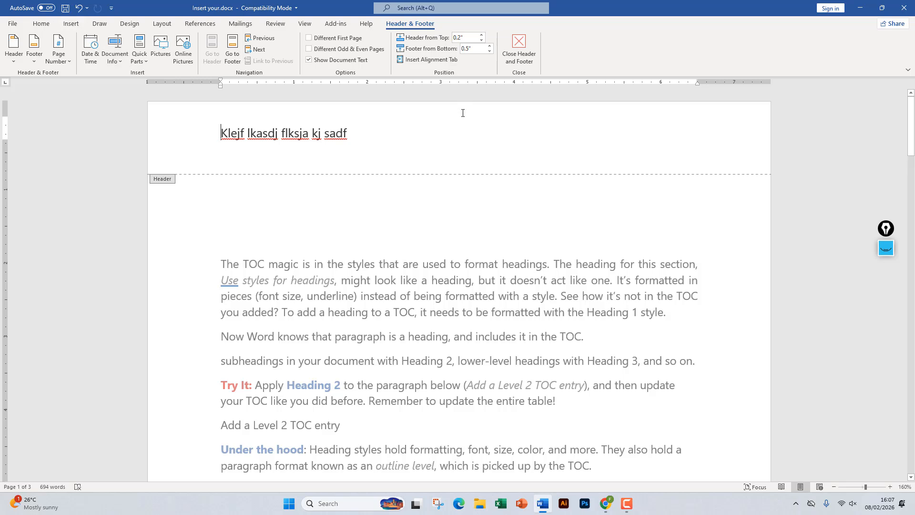
left_click(205, 132)
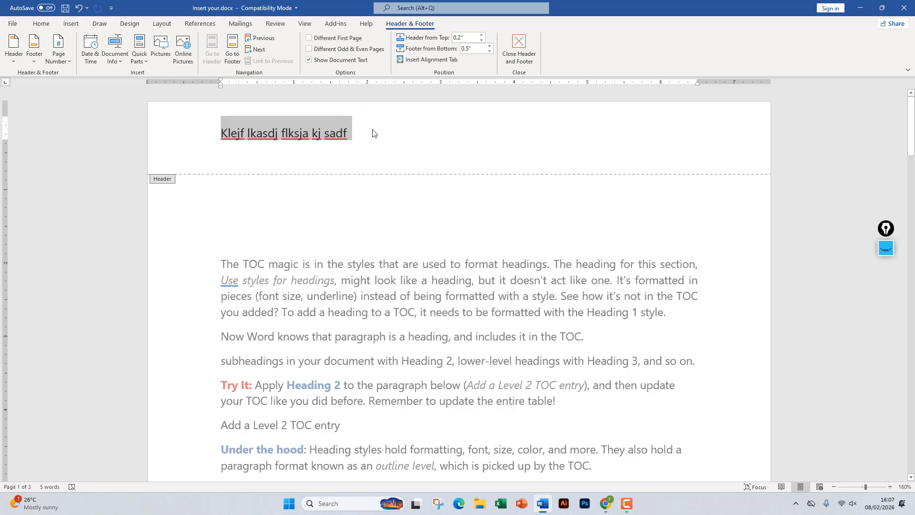
double_click(381, 248)
left_click_drag(300, 246, 355, 326)
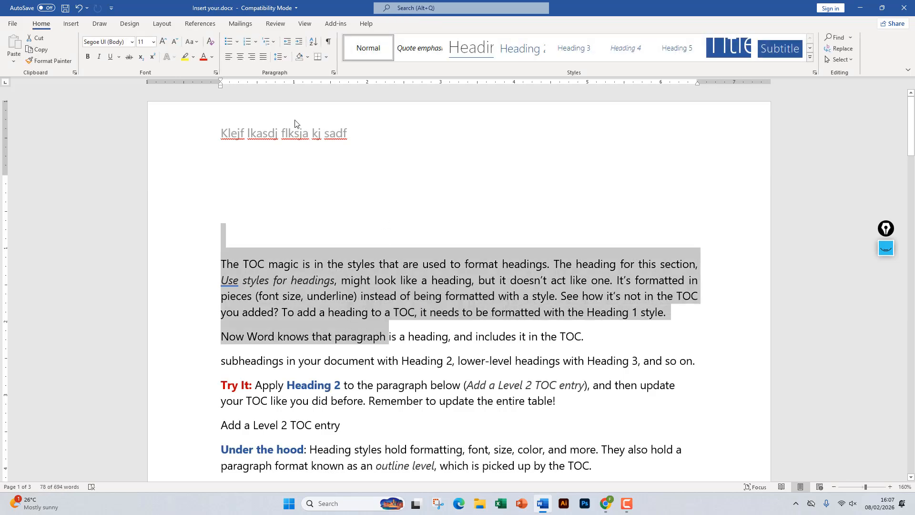
left_click(267, 126)
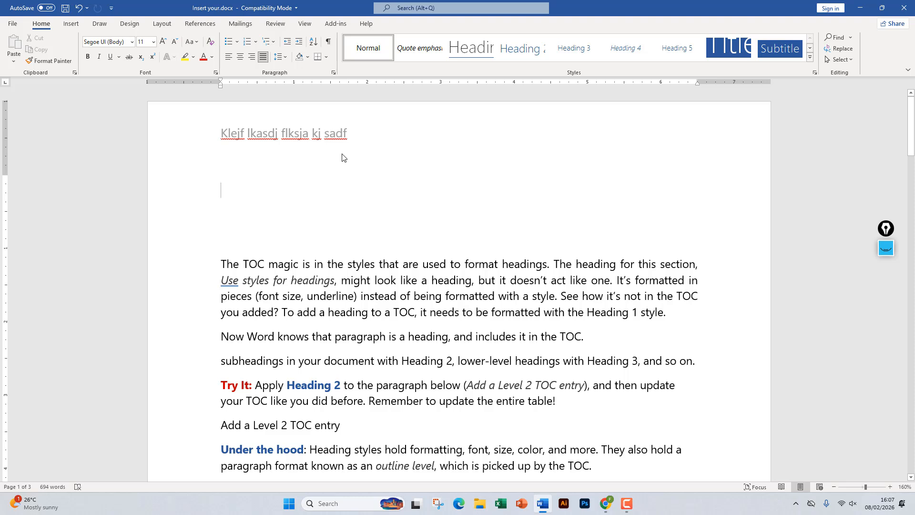
left_click(74, 24)
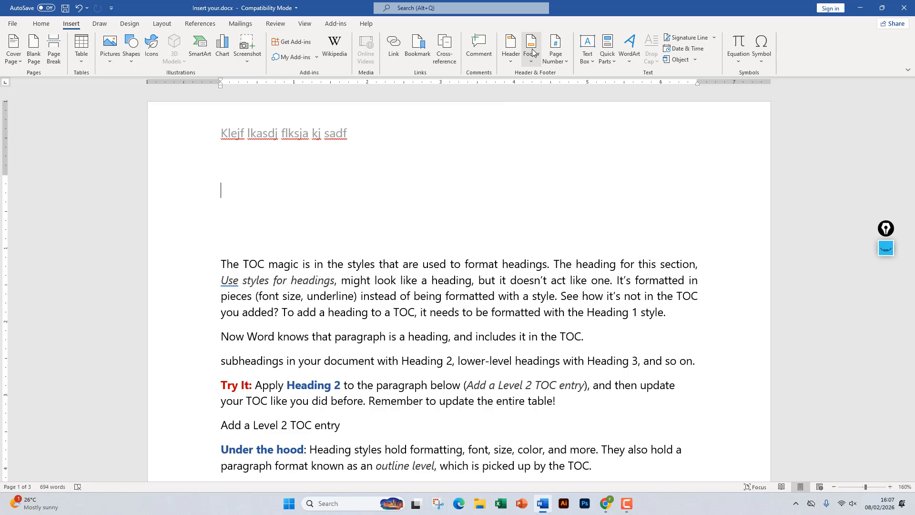
left_click(41, 23)
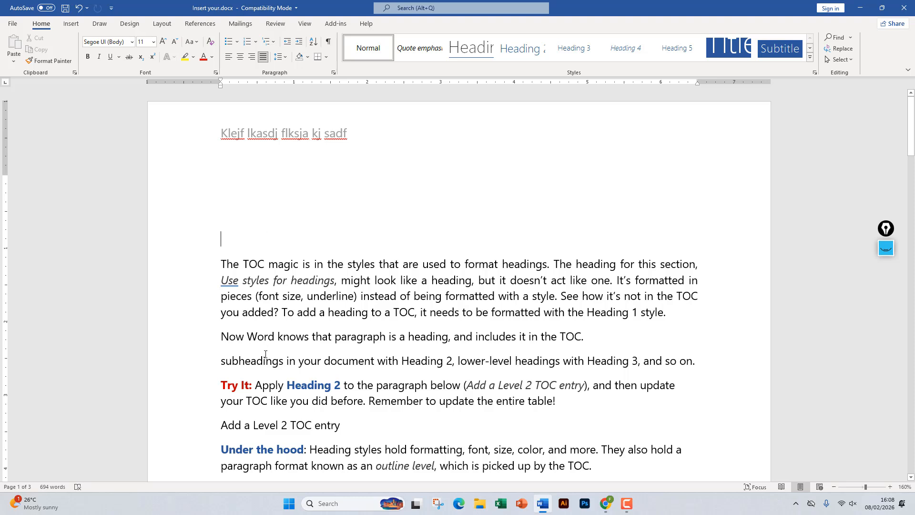
Open the first page's header, select its full line of text and go back to the document body.
double_click(264, 138)
left_click(205, 129)
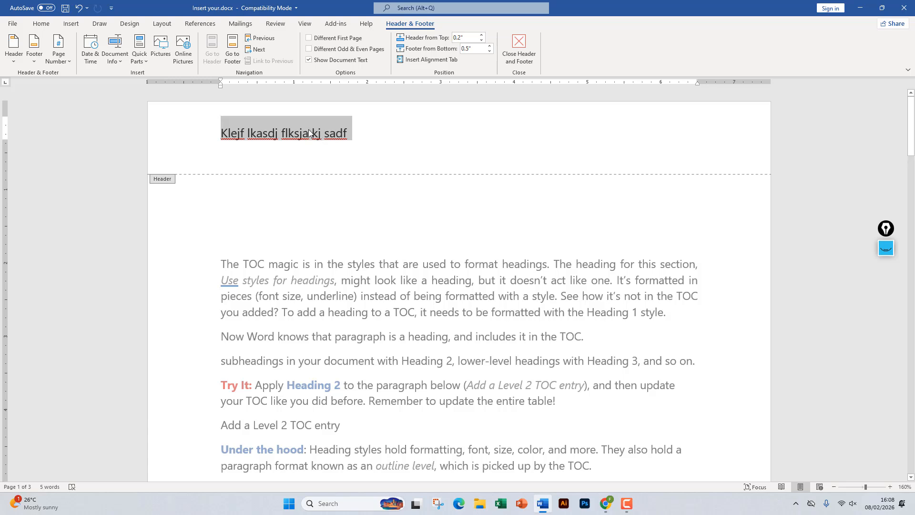
double_click(334, 261)
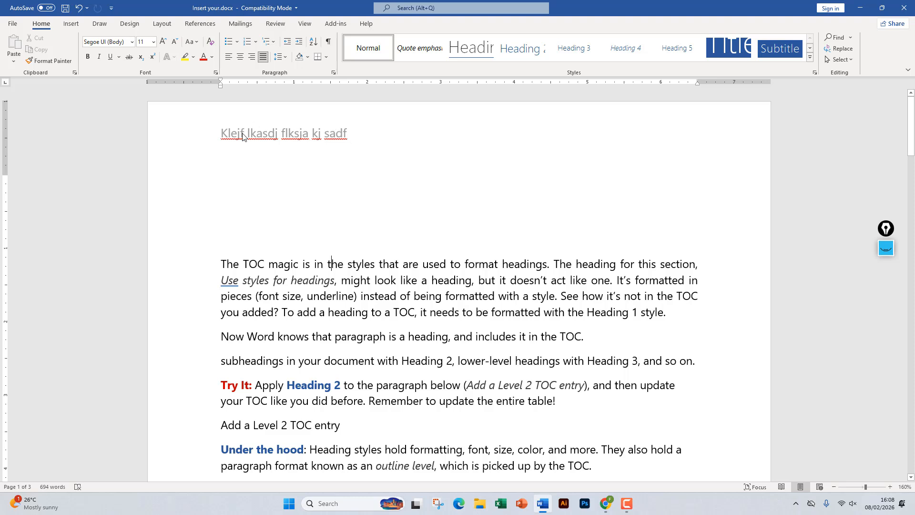
Preview the document for printing, zoom in on the first page's header text, and return to the document.
left_click_drag(223, 236, 337, 327)
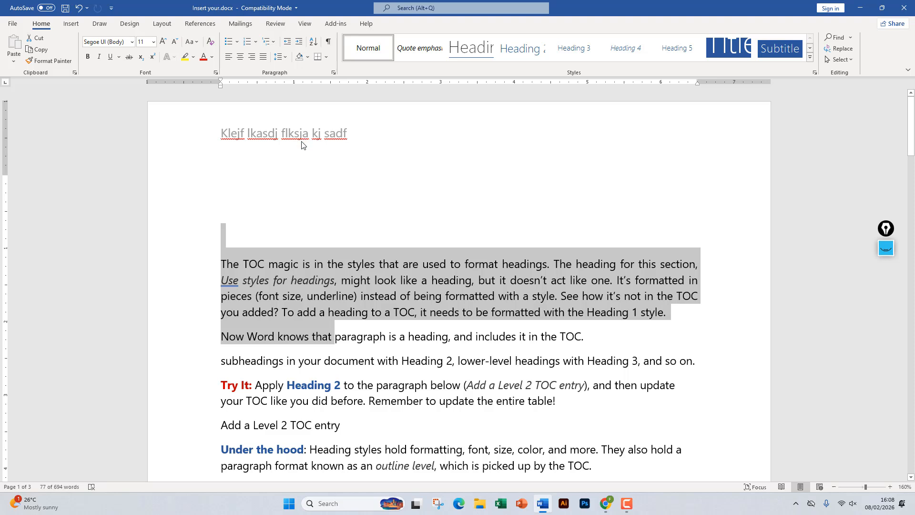
left_click(301, 137)
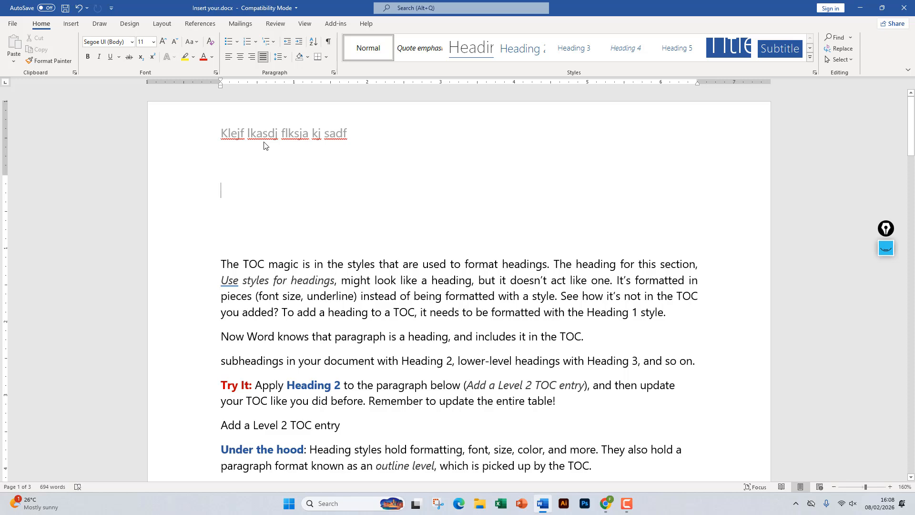
key("ctrl+p")
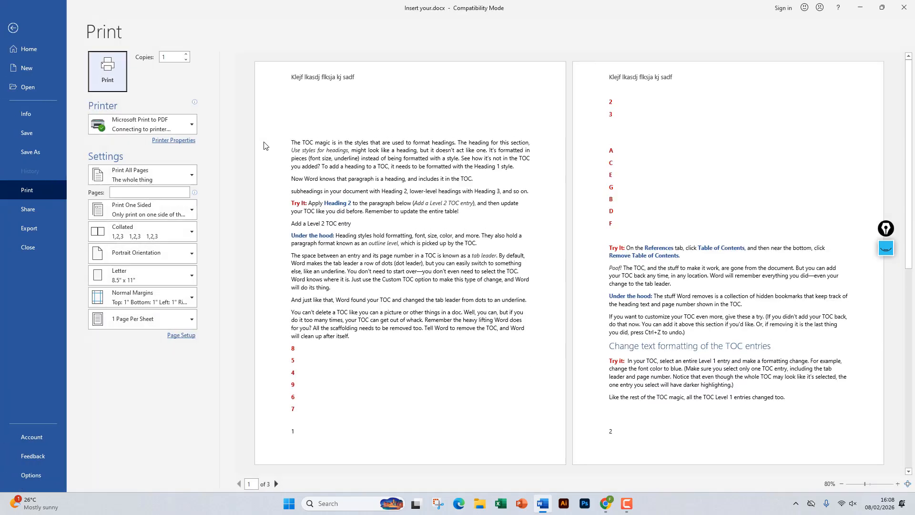
scroll(310, 90, "up", 6, "ctrl")
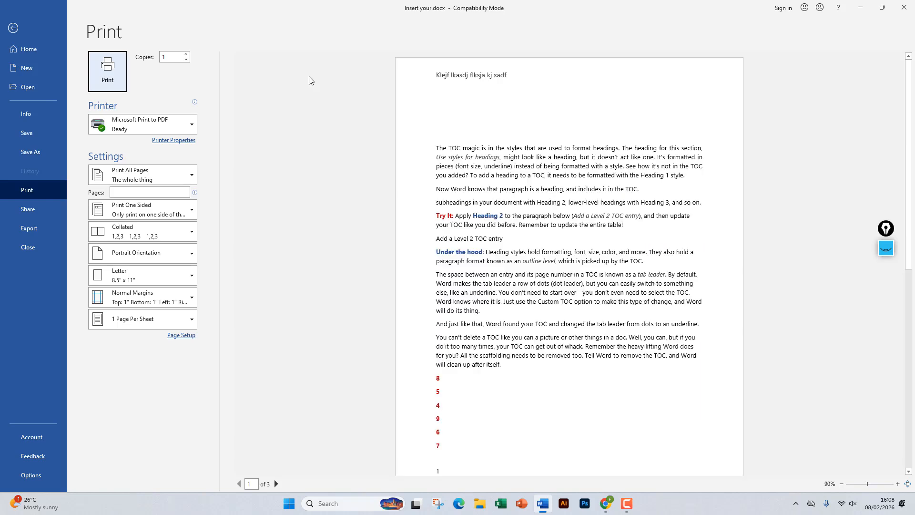
scroll(414, 128, "up", 1)
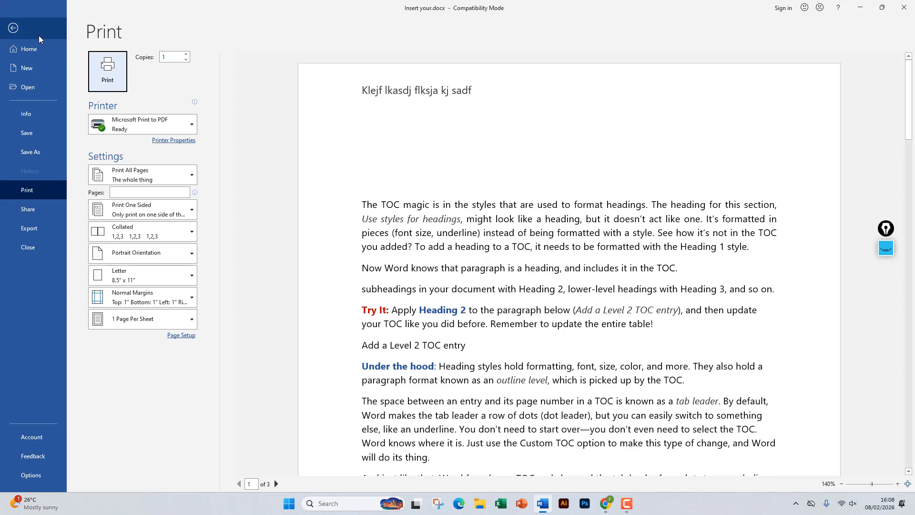
left_click(14, 29)
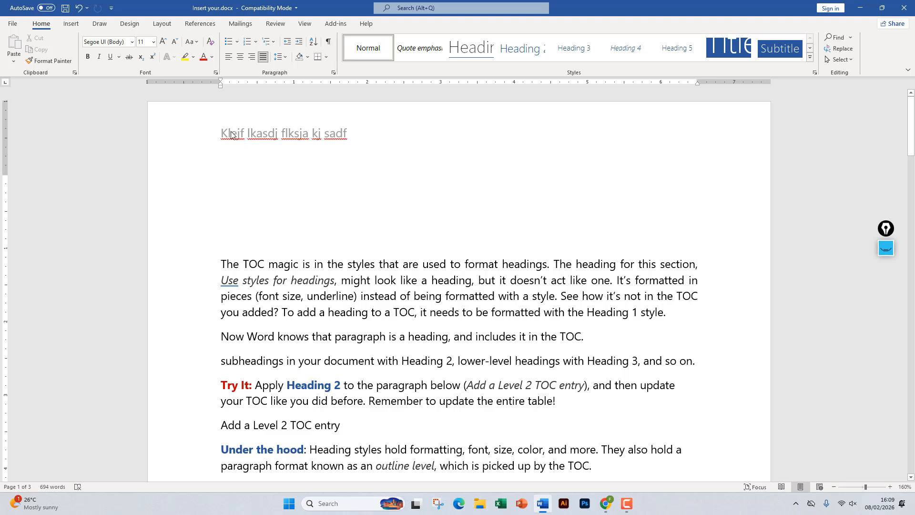
Open the first page's footer for editing, return to the body and review the page numbers on the remaining pages.
scroll(279, 198, "down", 15)
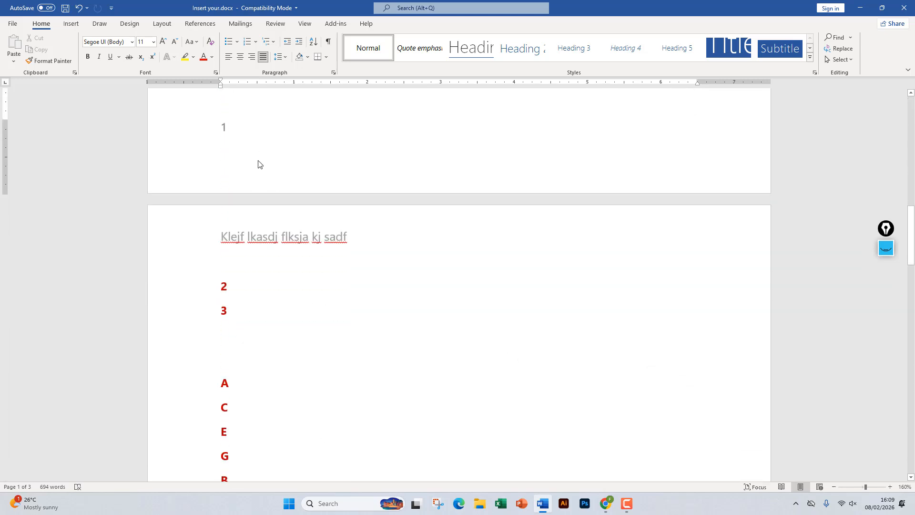
scroll(255, 162, "up", 3)
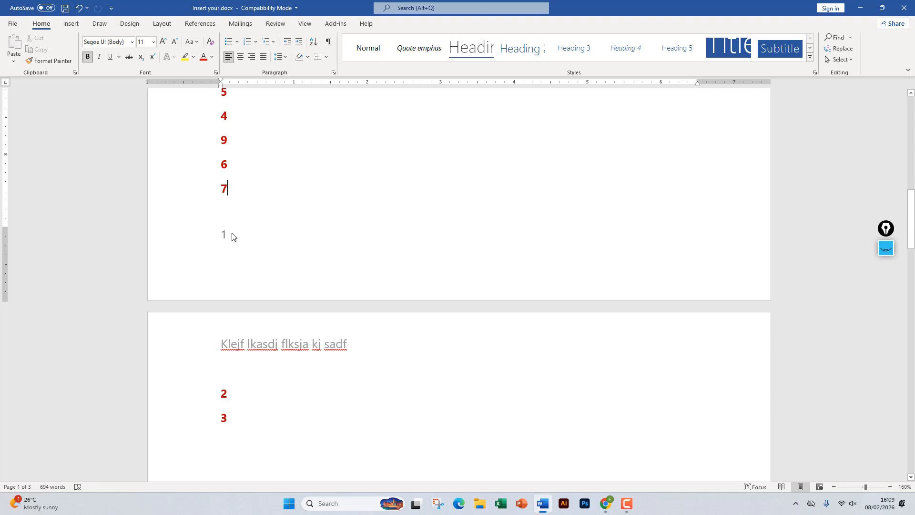
double_click(228, 237)
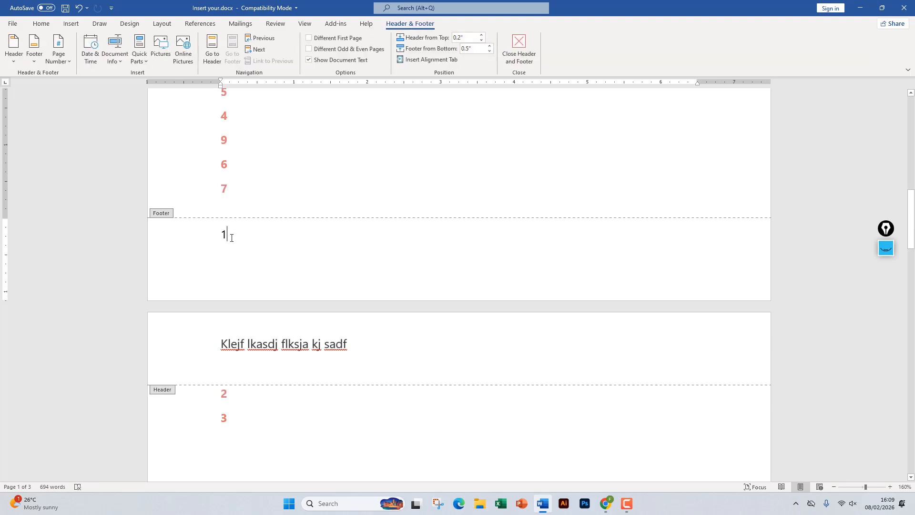
scroll(238, 246, "up", 4)
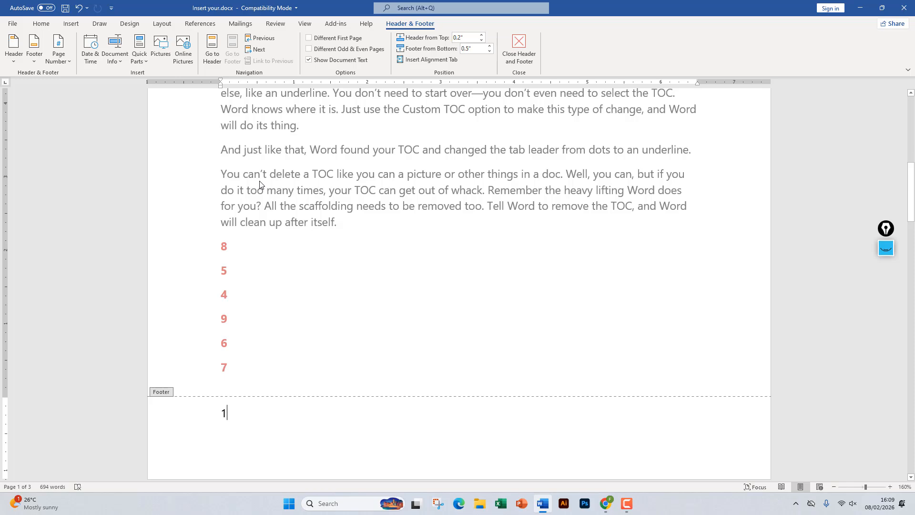
double_click(260, 184)
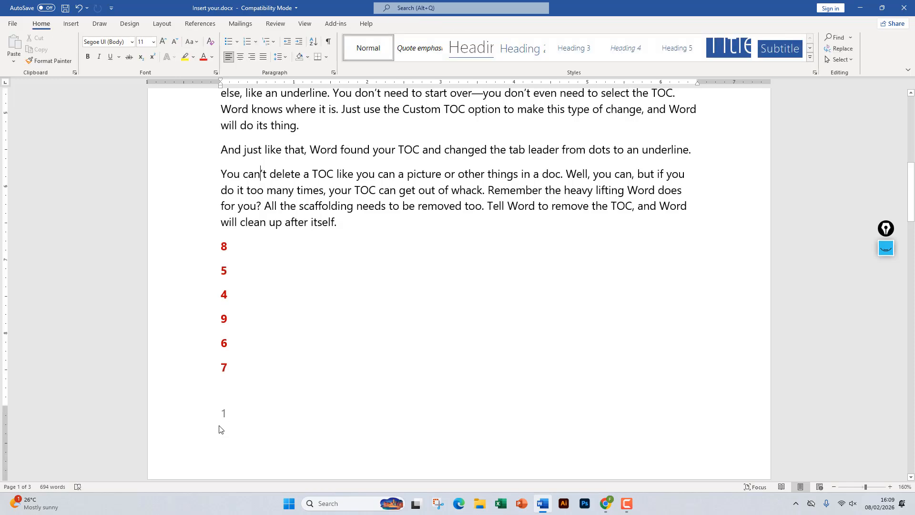
scroll(246, 342, "down", 20)
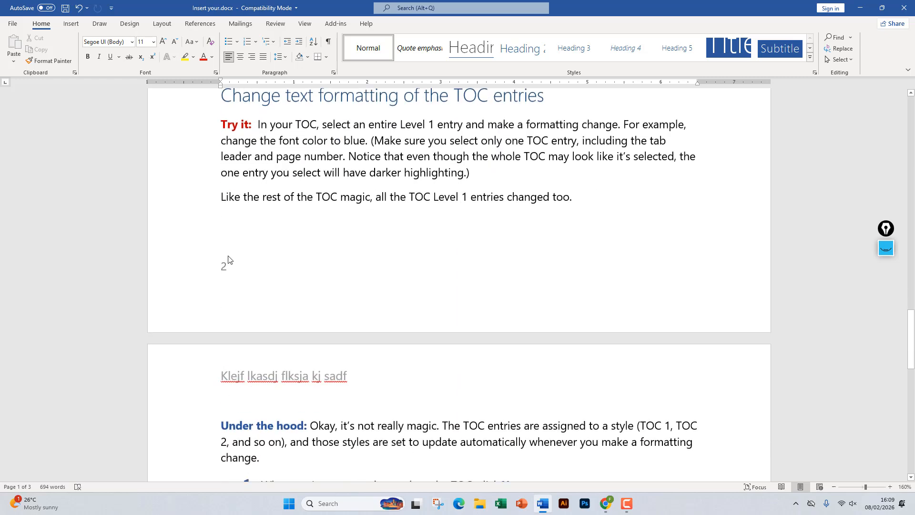
scroll(229, 262, "down", 15)
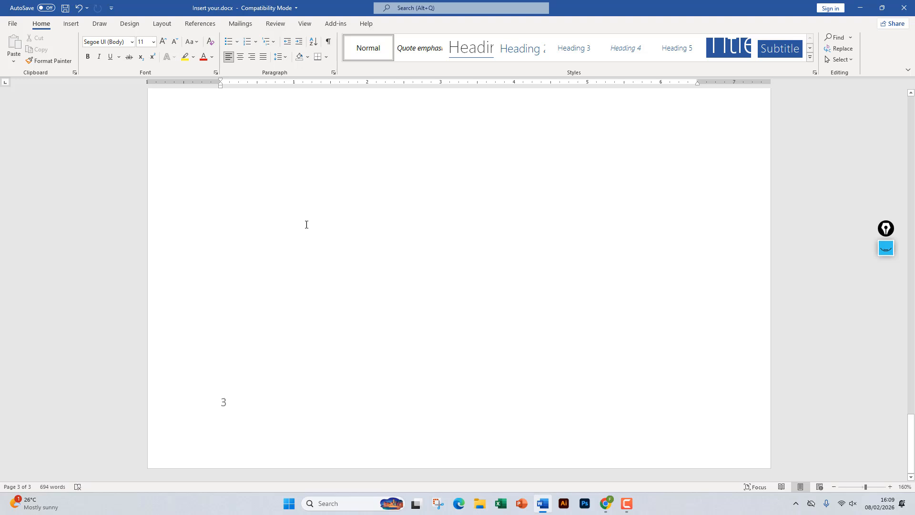
Browse the bottom-of-page number styles without choosing one, and go back to the top of the first page.
left_click(69, 27)
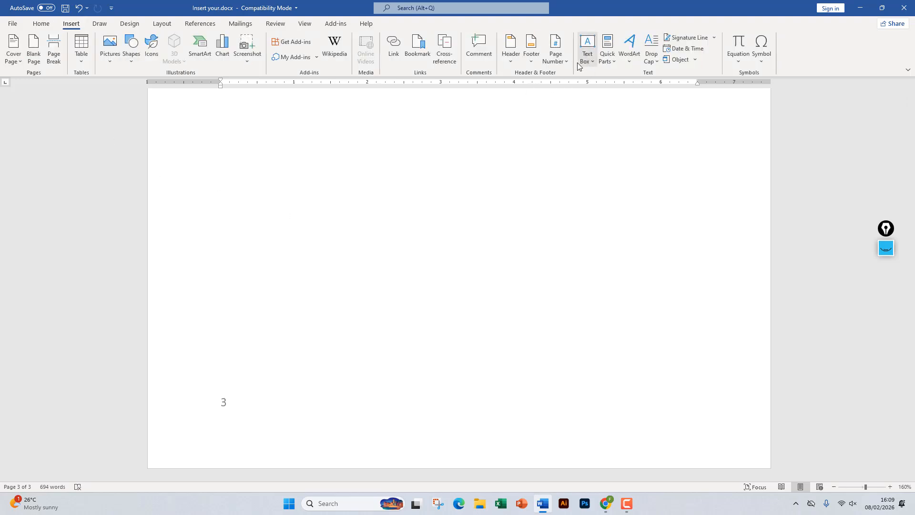
left_click(555, 52)
mouse_move(580, 76)
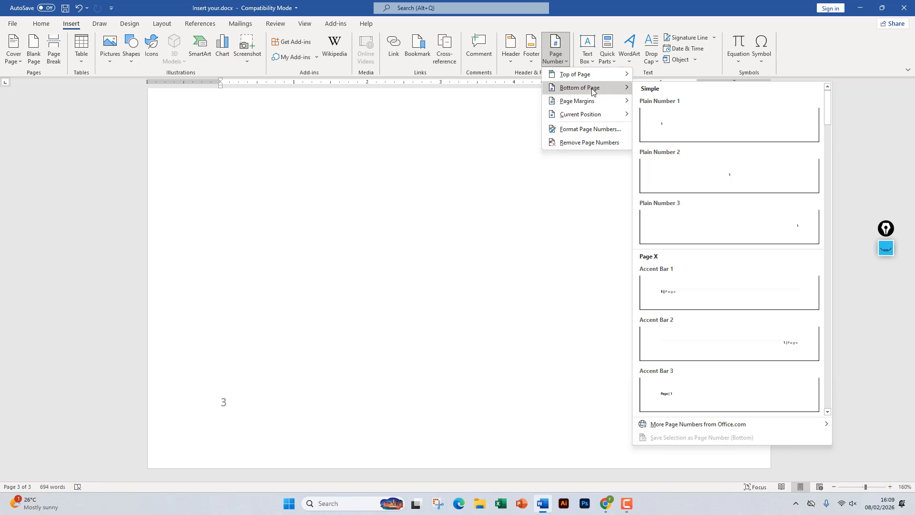
left_click(233, 185)
scroll(233, 187, "up", 10)
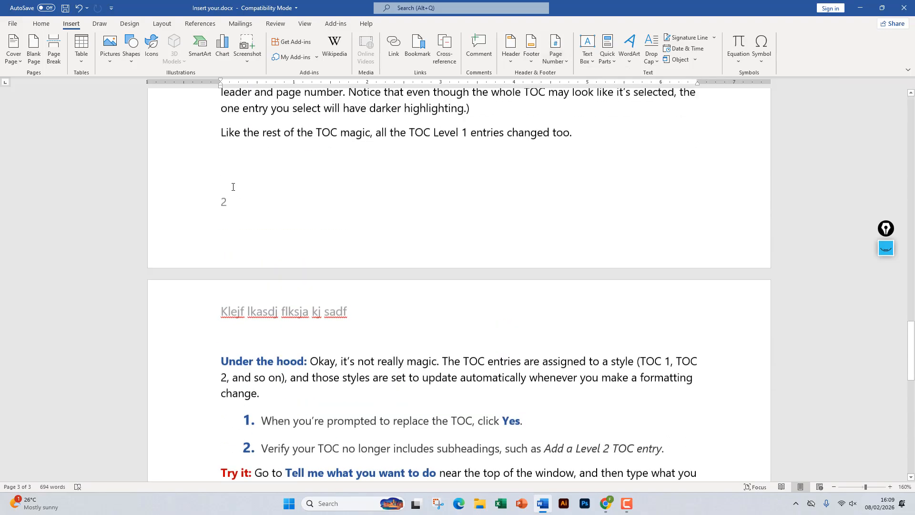
scroll(233, 187, "up", 15)
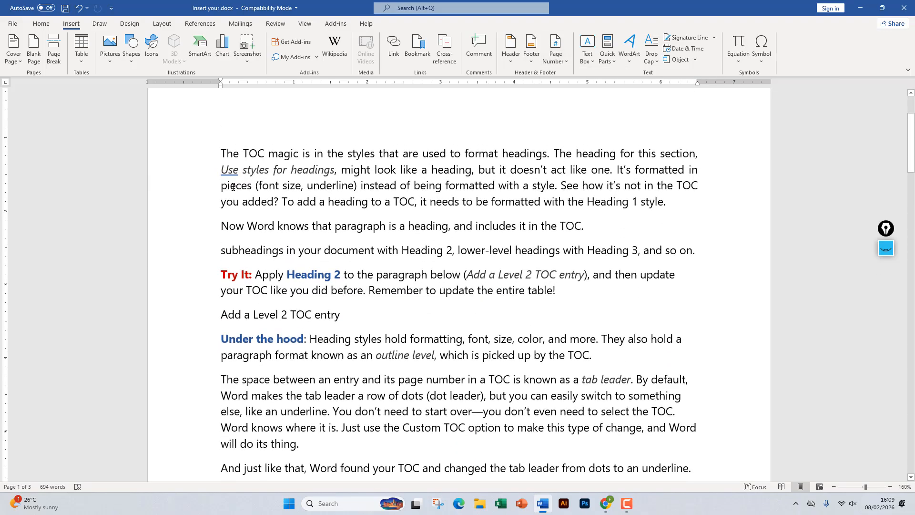
scroll(233, 186, "up", 4)
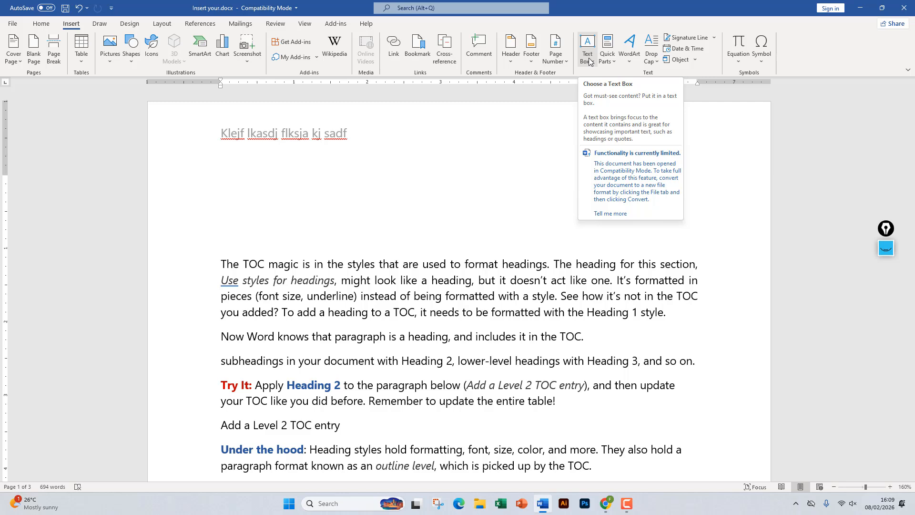
Delete blank lines above the opening paragraph on the first page.
left_click(353, 186)
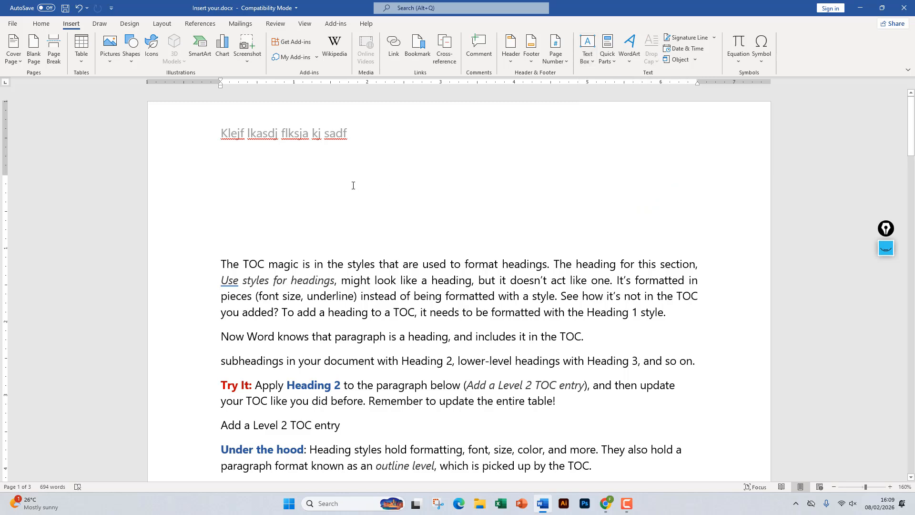
key("Delete")
key("Delete")
key("Delete")
Delete the column of red numbers from 8 to 3 at the end of the first page.
scroll(381, 157, "down", 5)
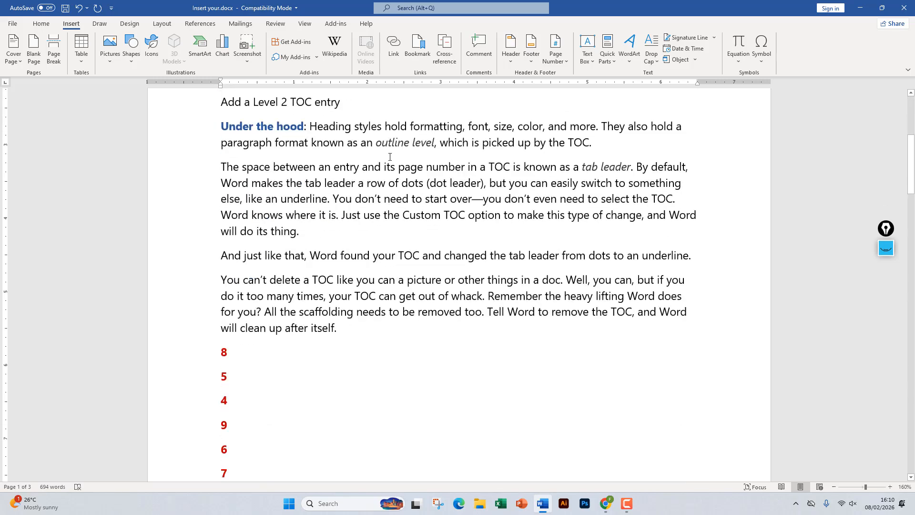
scroll(389, 156, "down", 3)
left_click(249, 384, "shift")
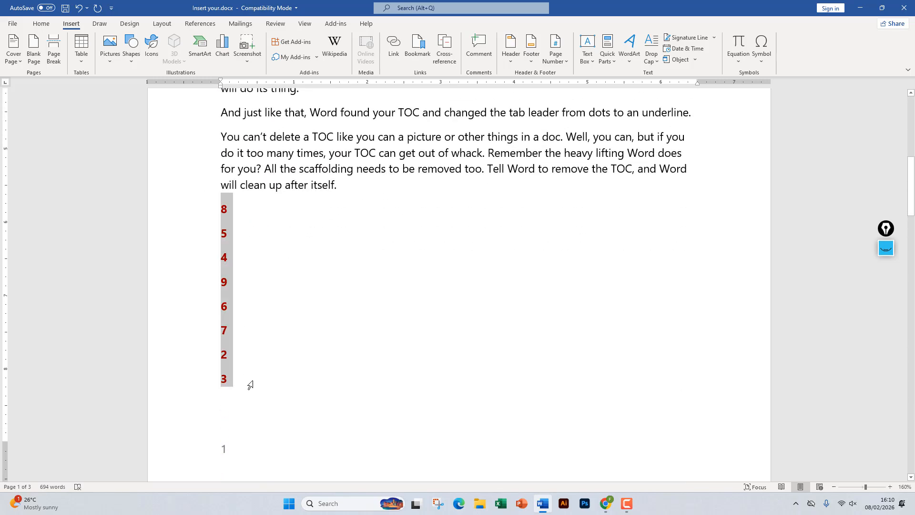
key("Delete")
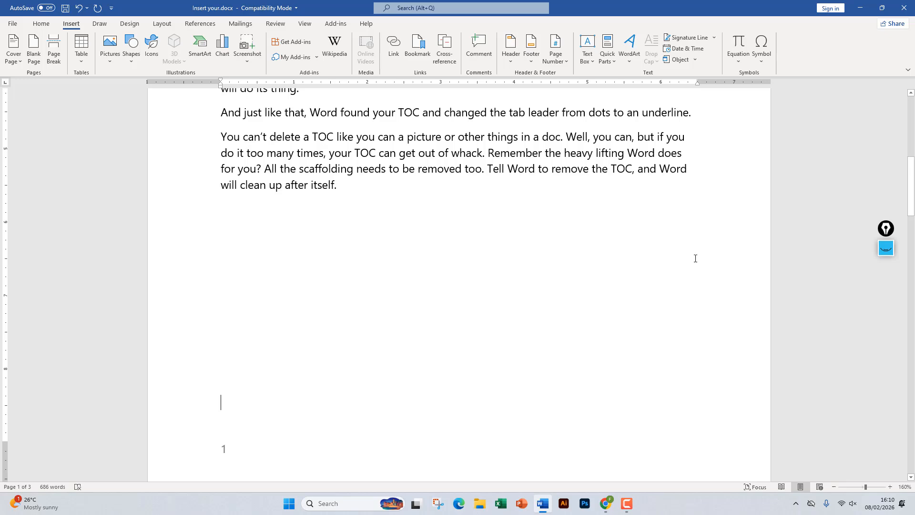
Copy the passage from "things in a doc" to "Remember" and paste it into the blank area below the last paragraph.
scroll(695, 258, "up", 3)
left_click_drag(487, 280, 544, 291)
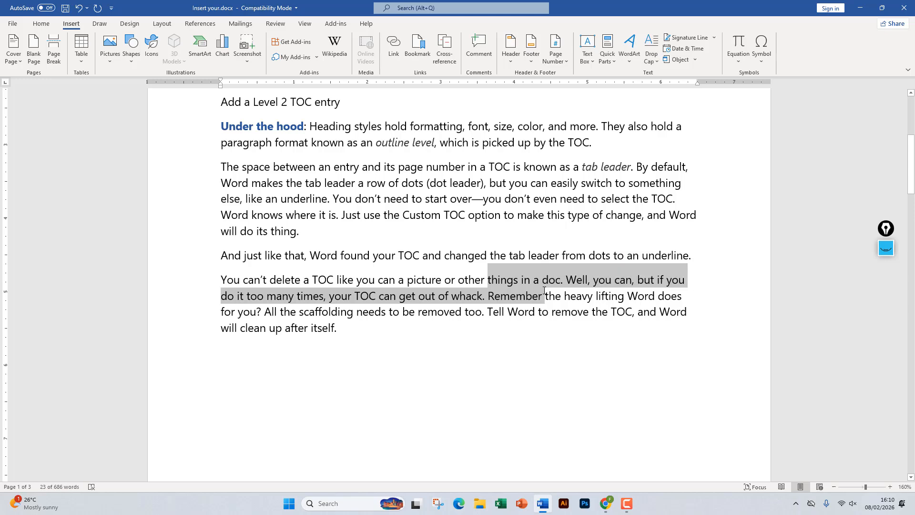
key("super")
key("super")
key("ctrl+c")
scroll(382, 198, "down", 5)
left_click(383, 198)
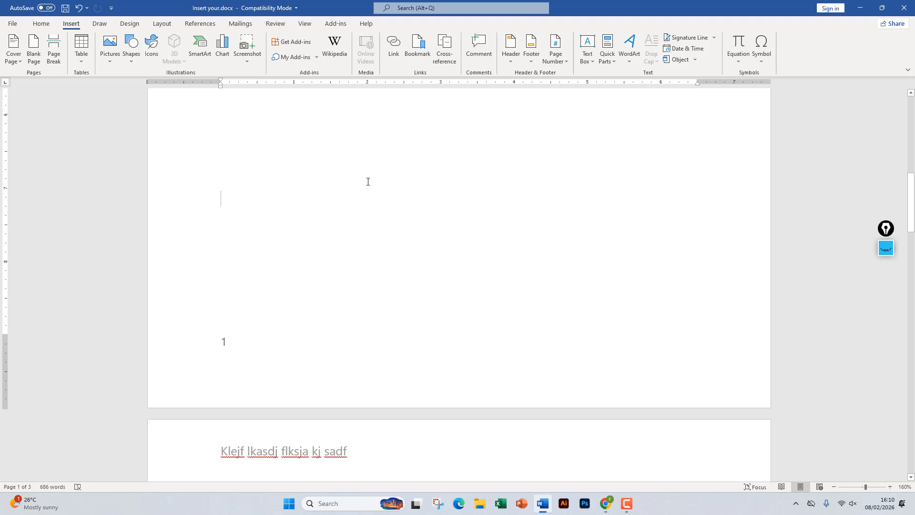
key("ctrl+v")
Break the pasted passage onto a new line before "if".
scroll(234, 293, "up", 3)
left_click(217, 305)
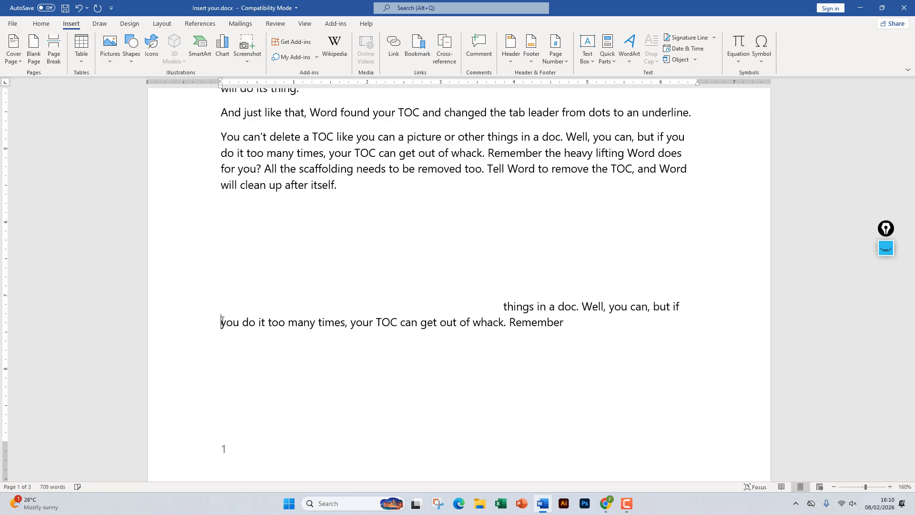
left_click(673, 308)
key("Return")
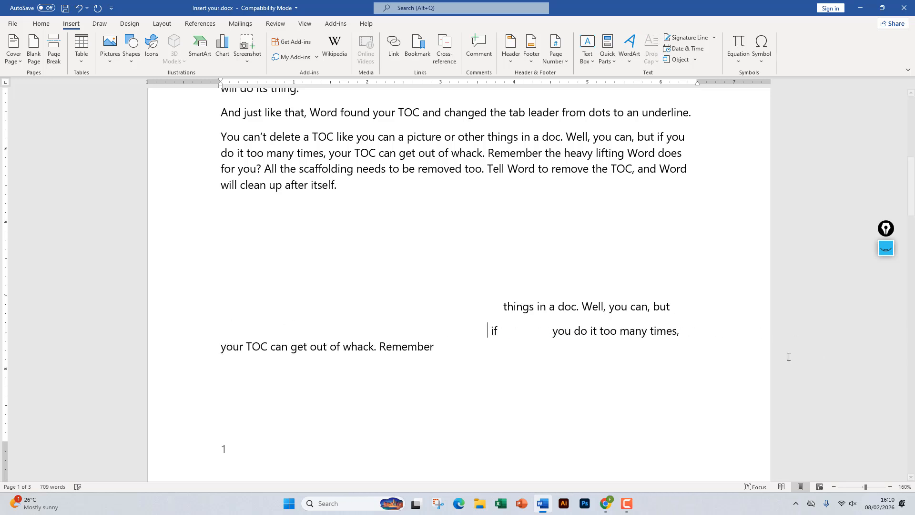
Remove the wide gap between "if" and "you" and start a new line before "your TOC".
key("BackSpace")
key("BackSpace")
key("BackSpace")
key("BackSpace")
key("BackSpace")
key("BackSpace")
key("BackSpace")
key("BackSpace")
key("BackSpace")
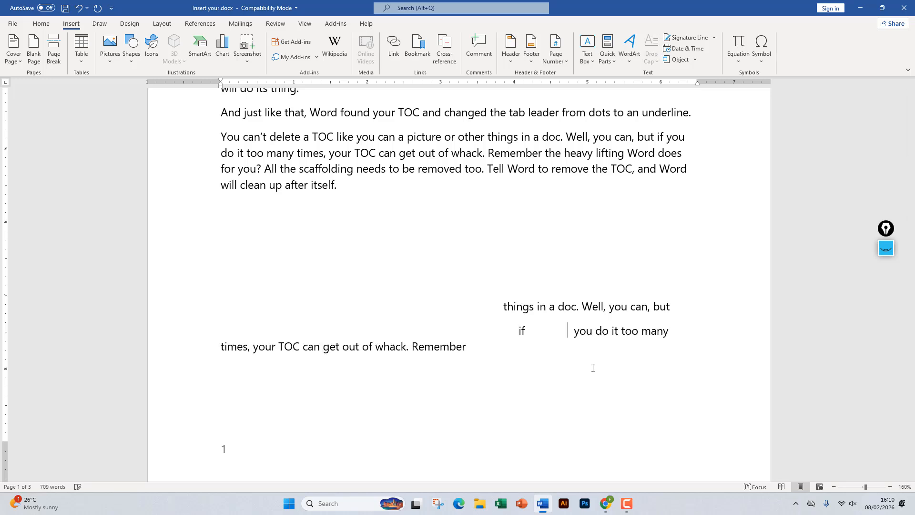
key("BackSpace")
key("BackSpace")
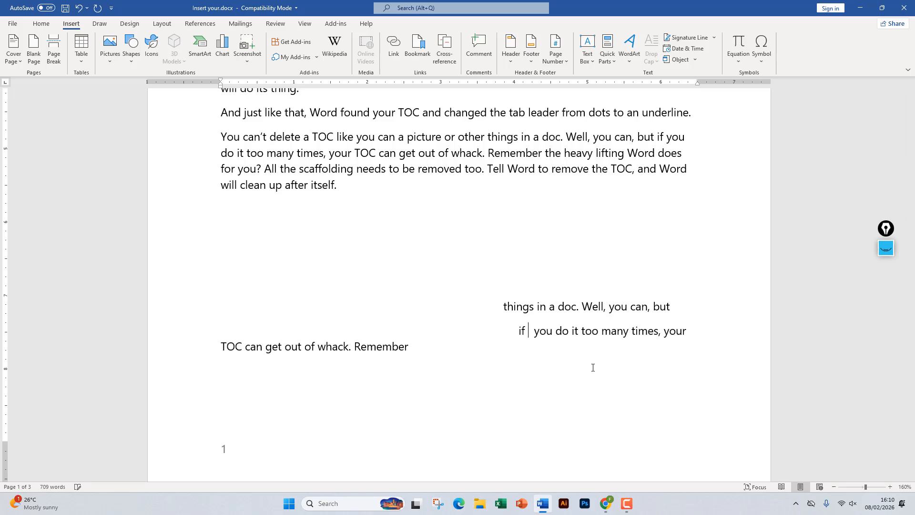
key("BackSpace")
key("BackSpace")
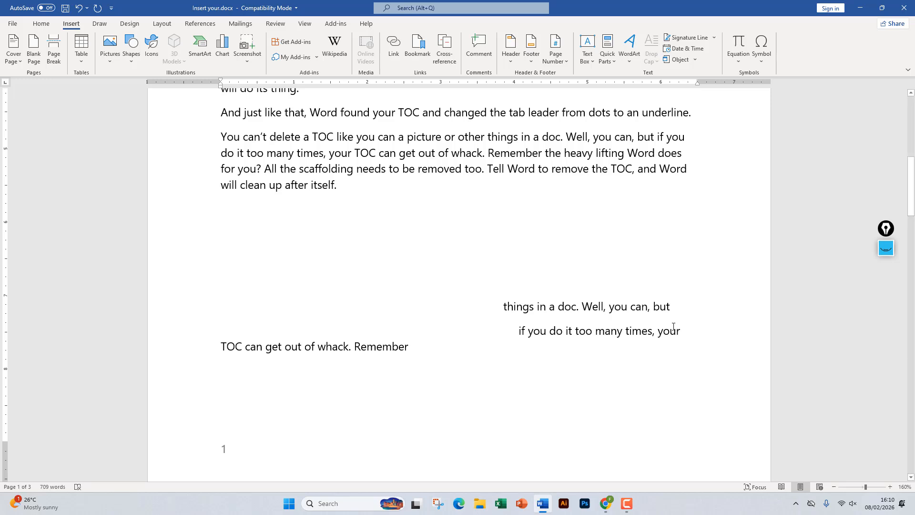
left_click(660, 331)
key("Return")
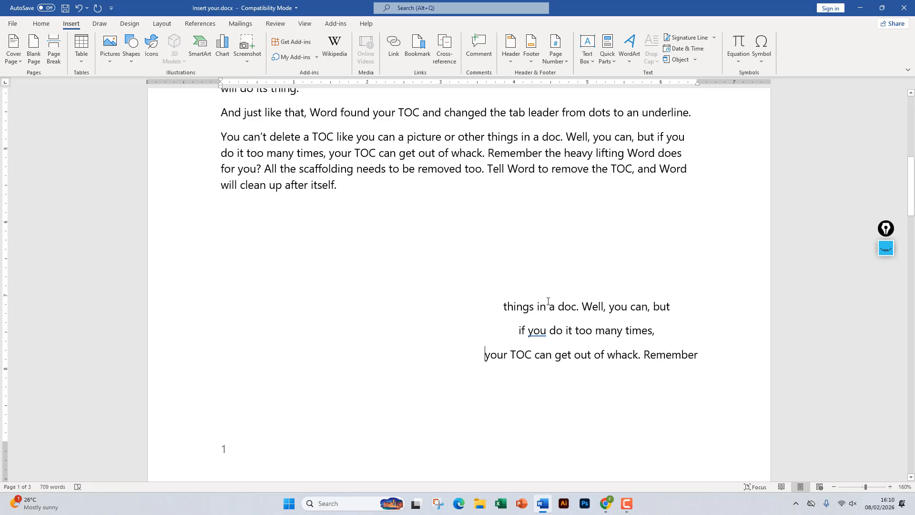
Try a larger font size on the three pasted lines and undo it.
left_click_drag(698, 355, 329, 236)
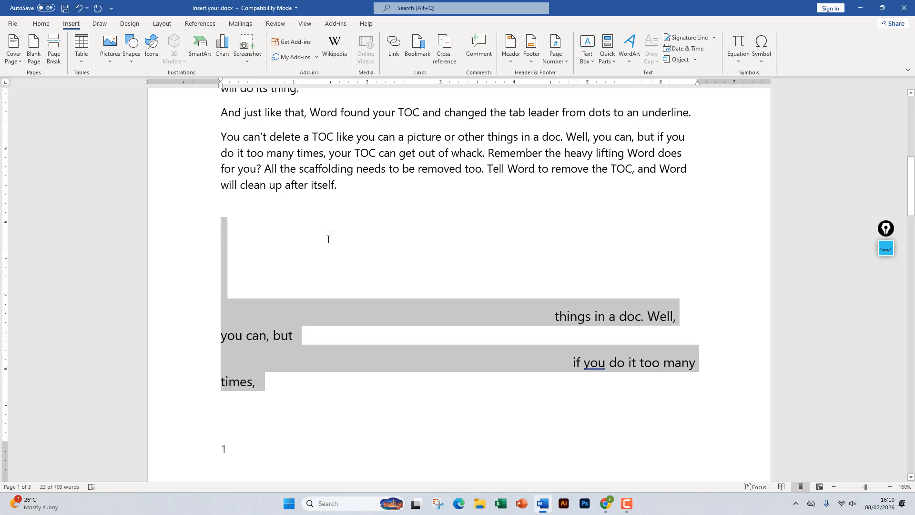
left_click(425, 262)
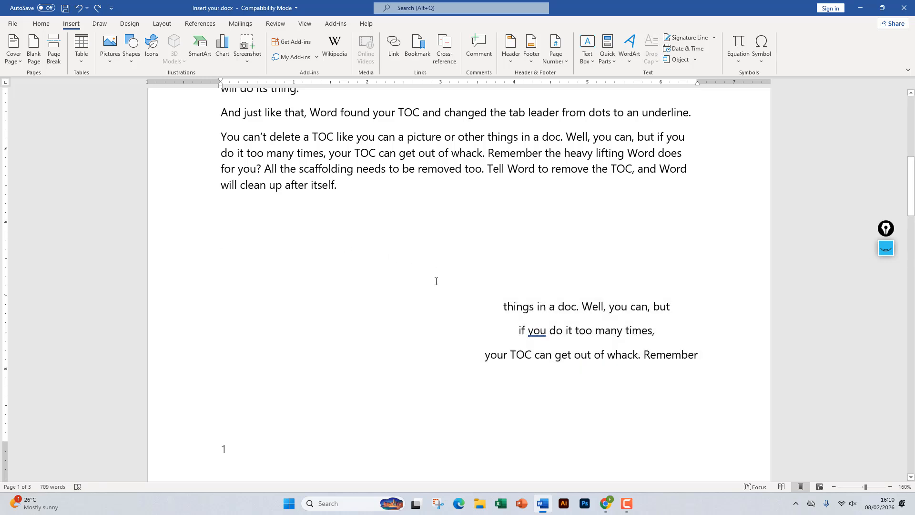
Draw a text box about 3.12" wide and 1.42" high below the last paragraph and move it clear of the pasted lines.
left_click(589, 61)
left_click(614, 359)
left_click_drag(384, 209, 609, 313)
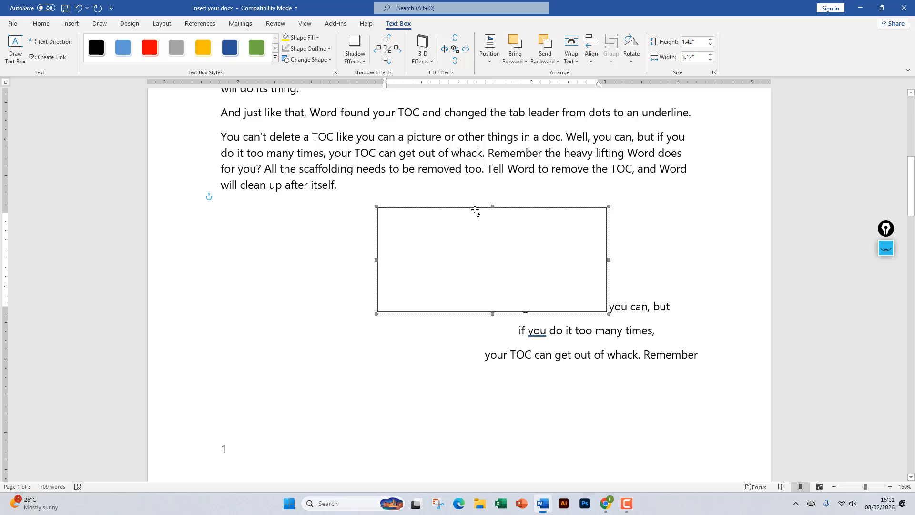
left_click_drag(476, 210, 463, 191)
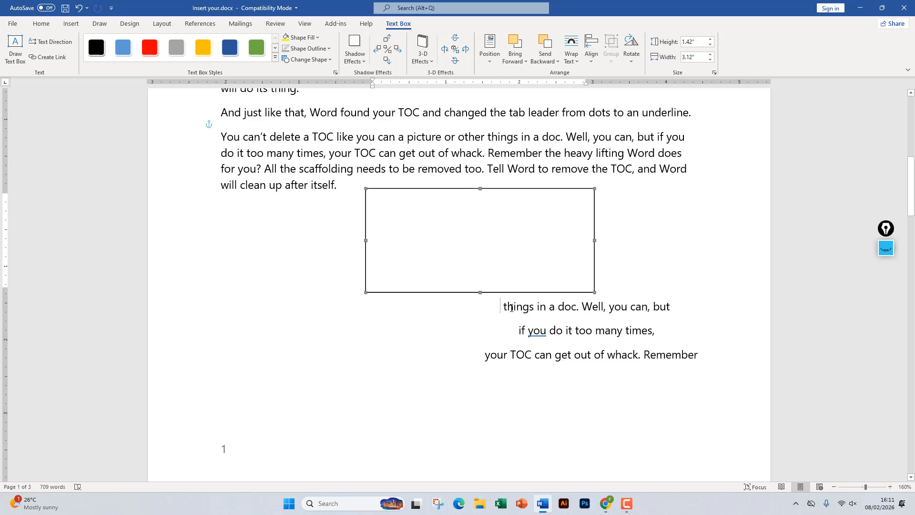
Move the line "things in a doc. Well, you can, but" into the text box and remove the blank space above it.
left_click_drag(500, 308, 669, 310)
key("ctrl+c")
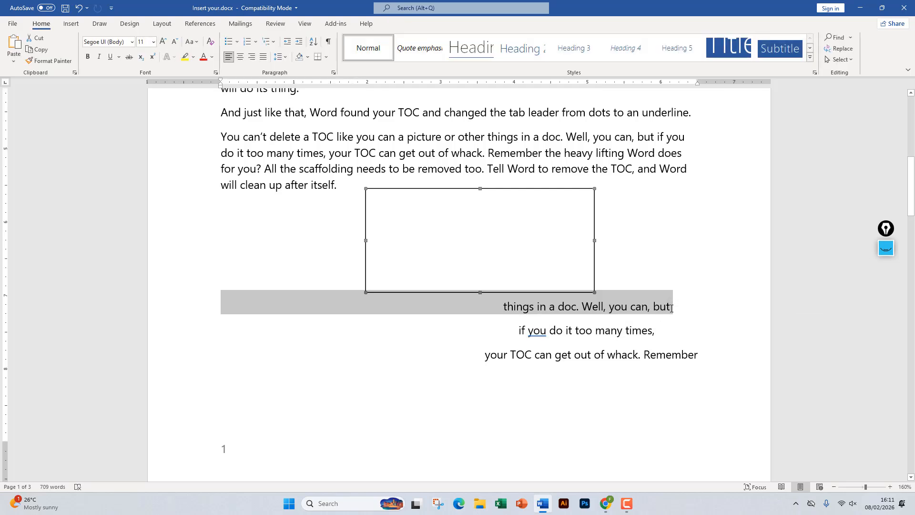
key("Delete")
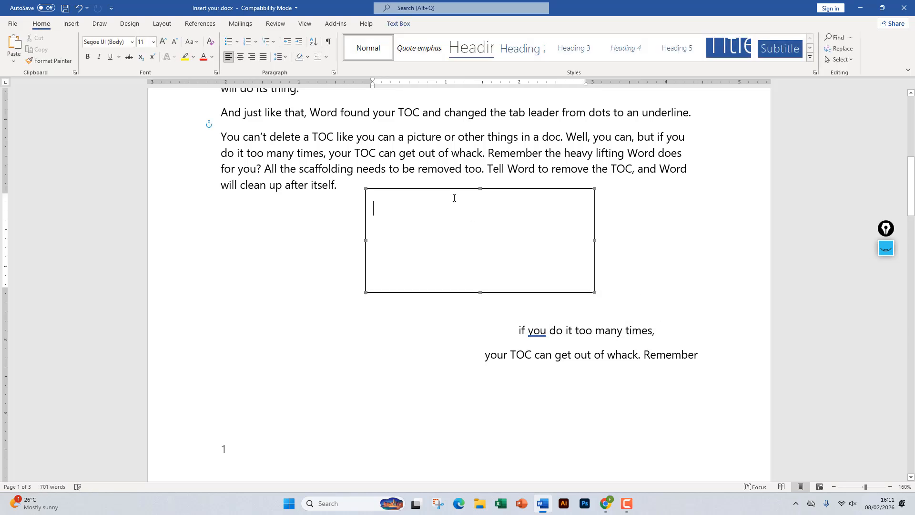
key("ctrl+v")
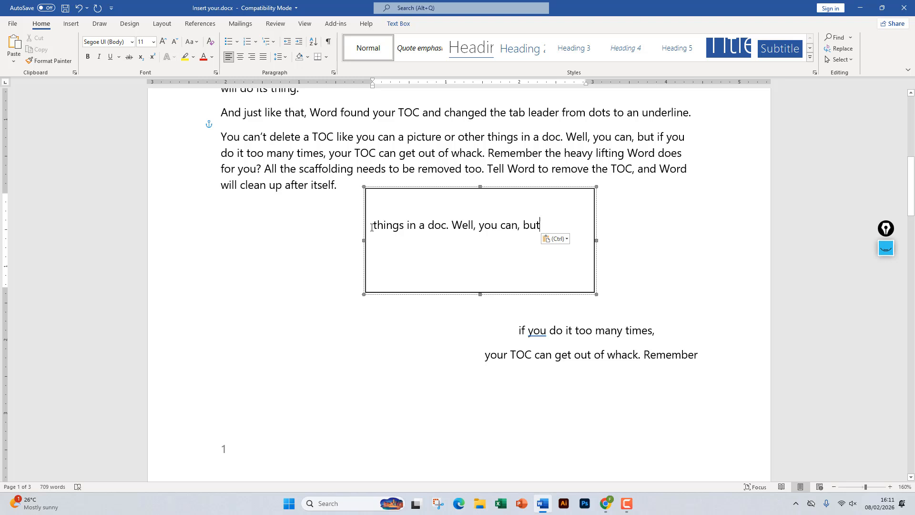
left_click_drag(372, 228, 363, 196)
key("Delete")
Move the line "if you do it too many times," into the text box as its second line.
left_click(537, 355)
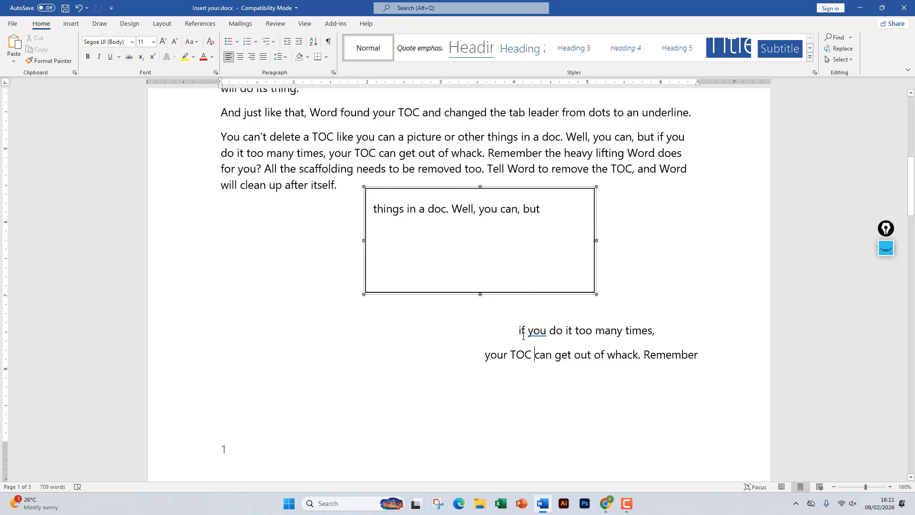
left_click_drag(657, 329, 519, 330)
key("ctrl+x")
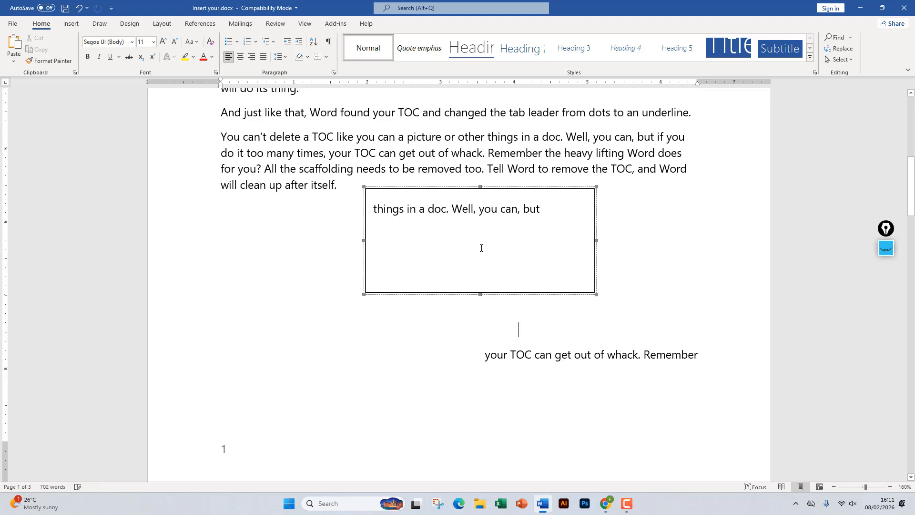
left_click(472, 210)
key("Return")
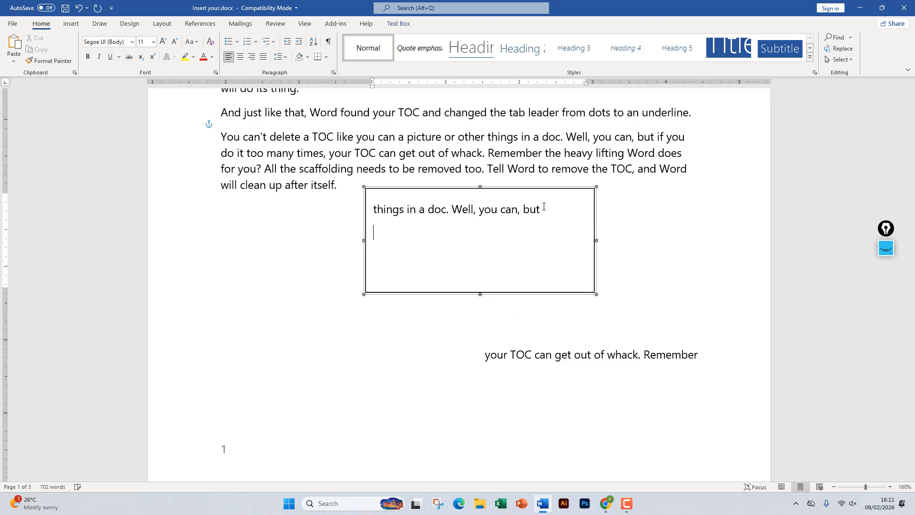
key("ctrl+v")
Move the line "your TOC can get out of whack. Remember" into the text box as its third line.
left_click(700, 355)
left_click_drag(704, 355, 486, 353)
key("ctrl+x")
left_click(460, 246)
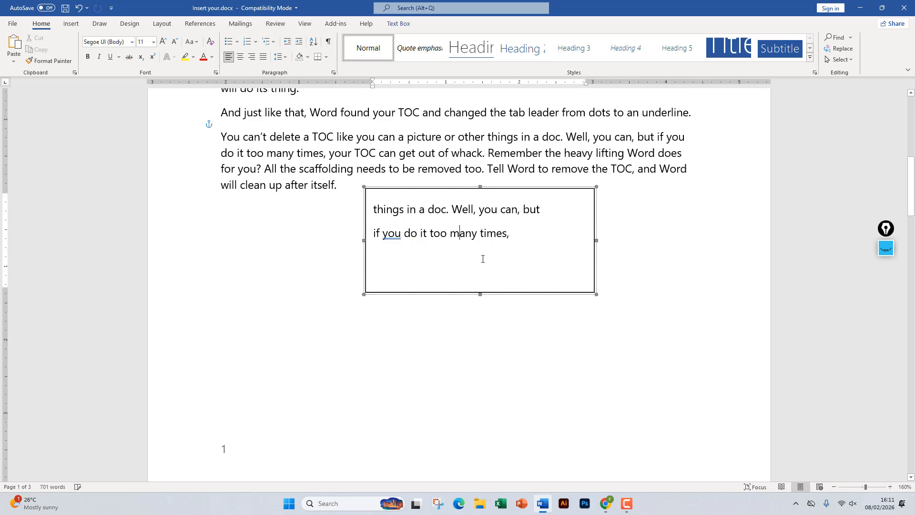
key("Return")
key("ctrl+v")
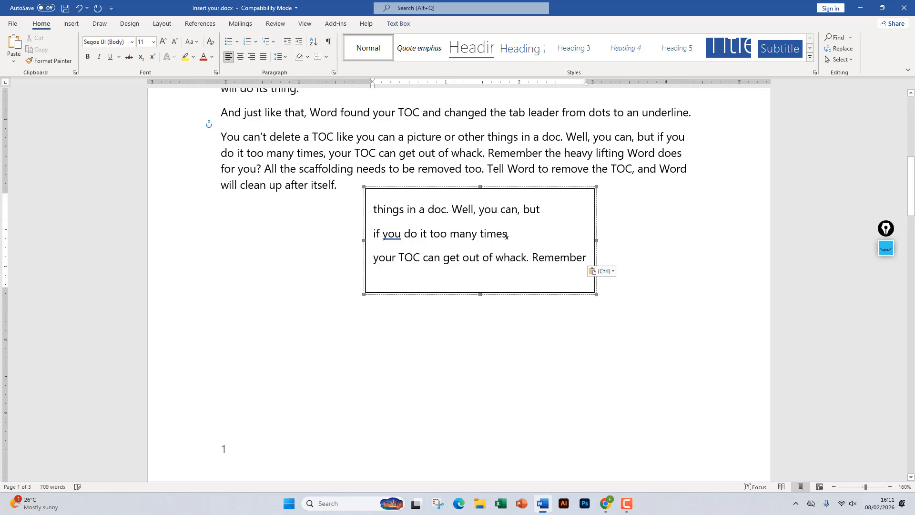
Move the filled text box down and to the right, clear of the paragraph above it.
scroll(477, 245, "down", 1)
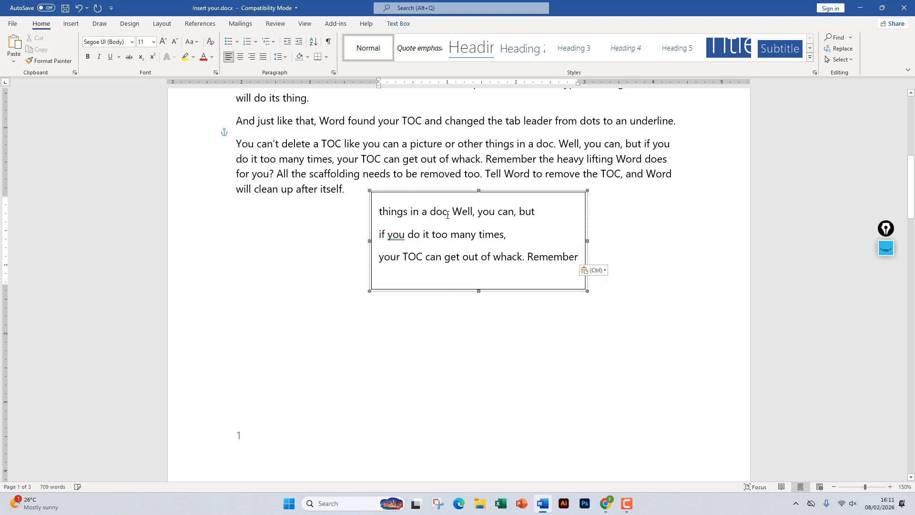
left_click_drag(445, 195, 547, 288)
left_click(400, 196)
left_click(400, 199)
left_click(533, 284)
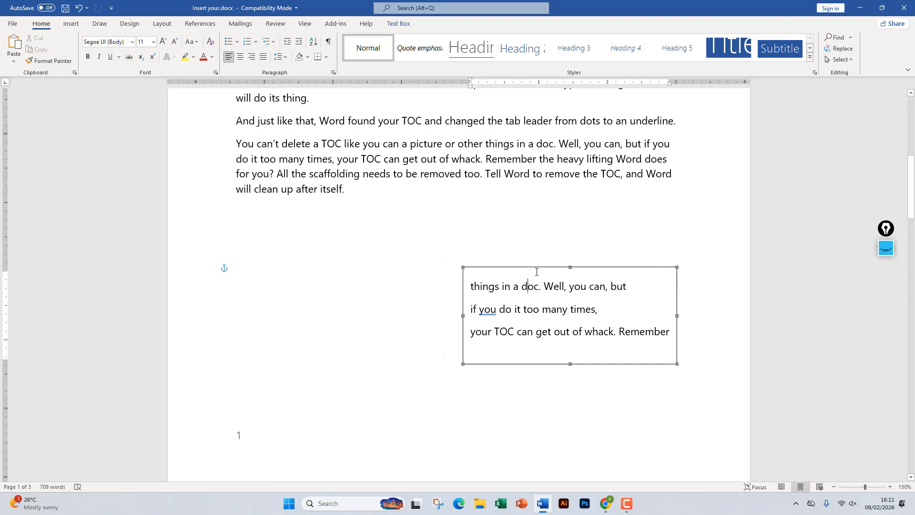
left_click(535, 268)
left_click_drag(312, 214, 317, 194)
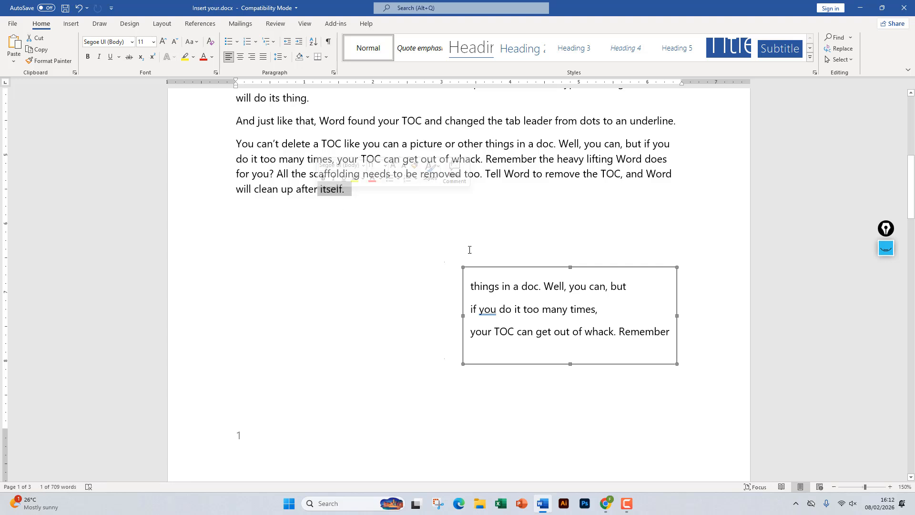
left_click(542, 305)
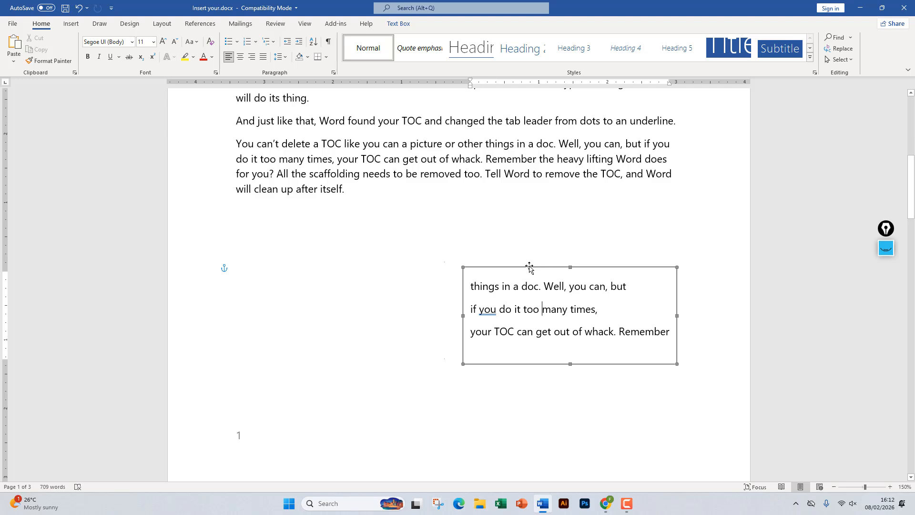
left_click(504, 252)
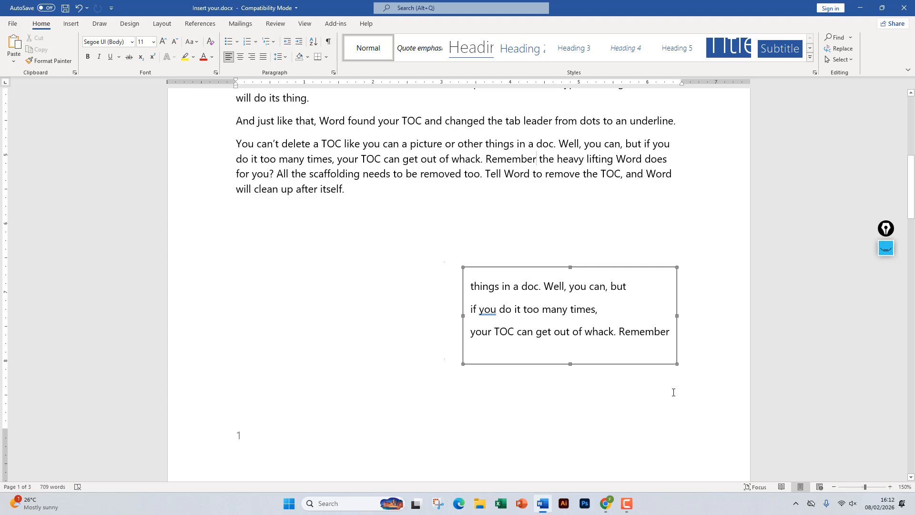
left_click(548, 332)
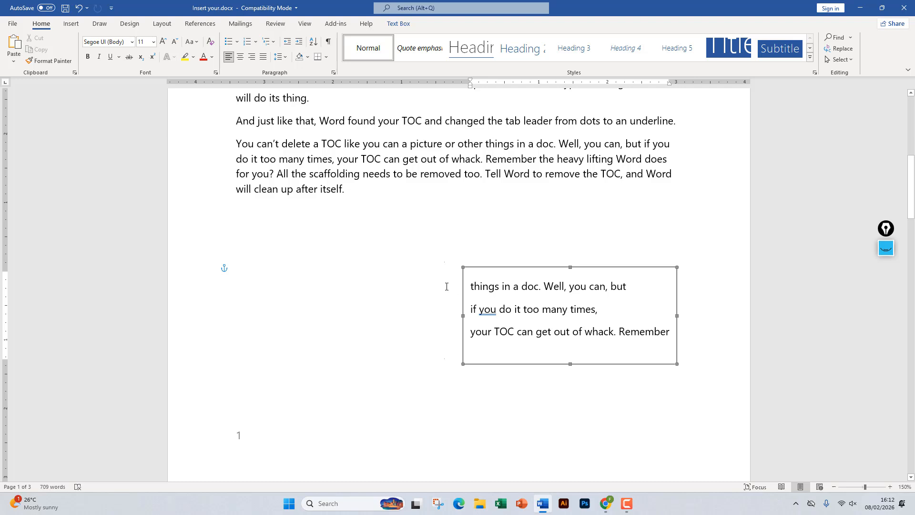
Select the whole text box and set its shape fill to No Fill.
left_click(593, 268)
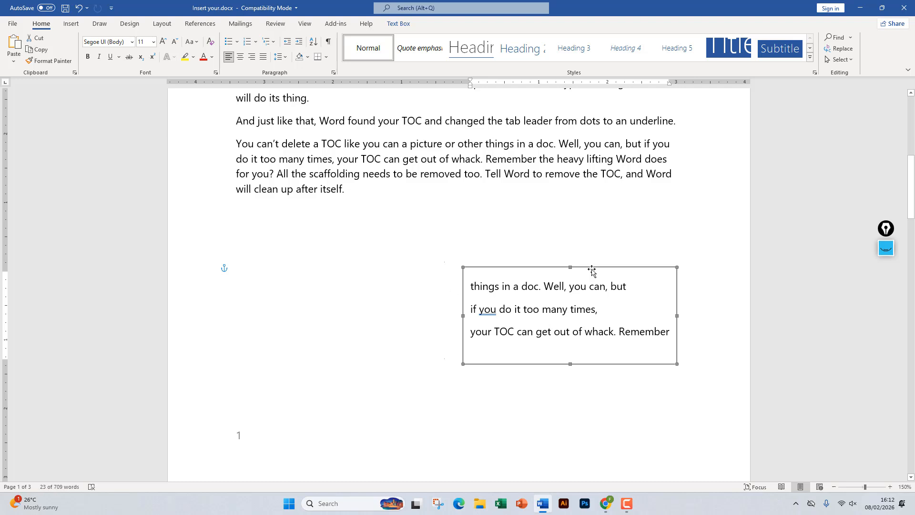
left_click(400, 24)
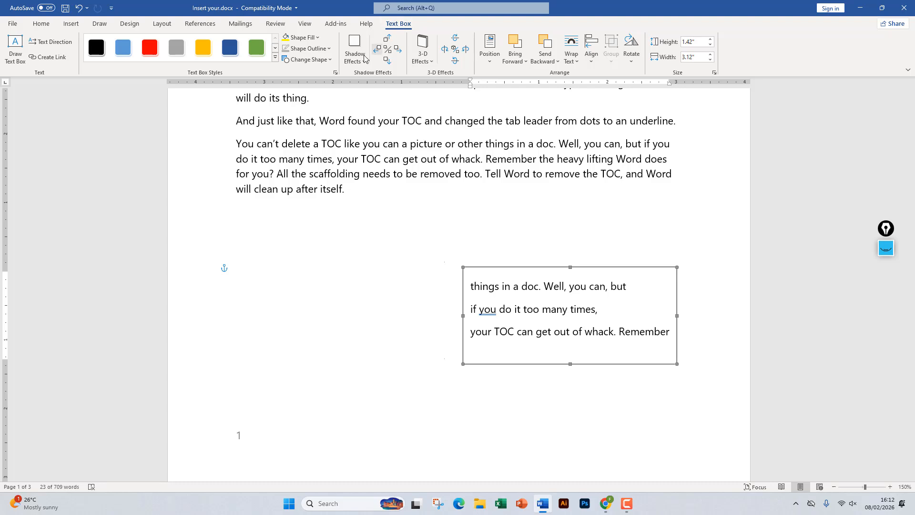
left_click(318, 38)
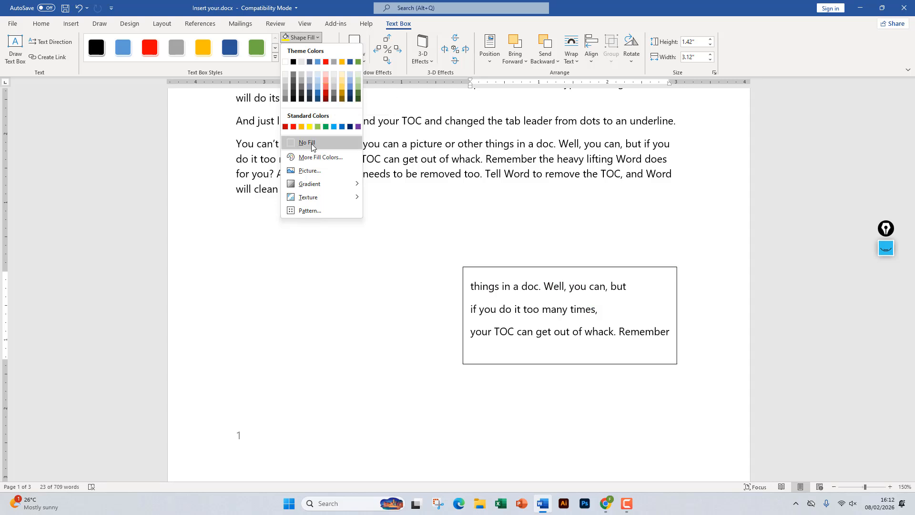
left_click(312, 145)
Set the text box's outline colour to white from the standard outline colours.
left_click(330, 48)
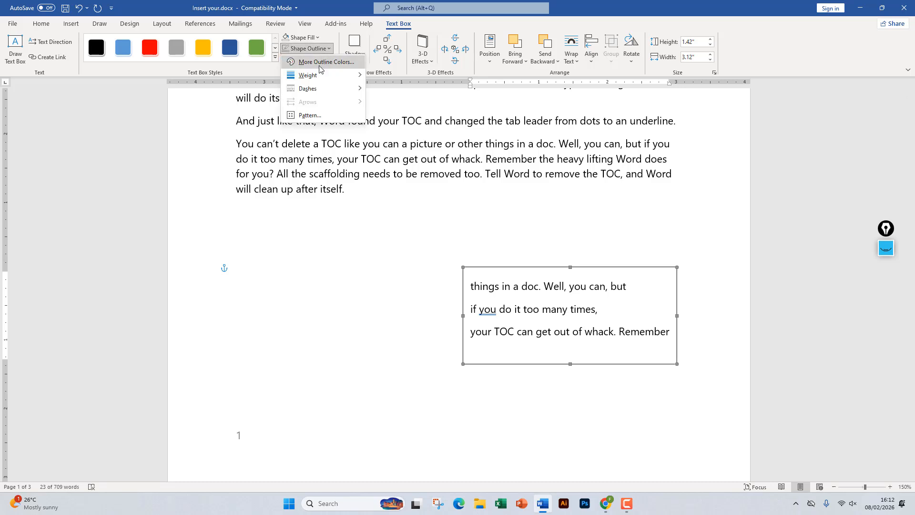
mouse_move(319, 88)
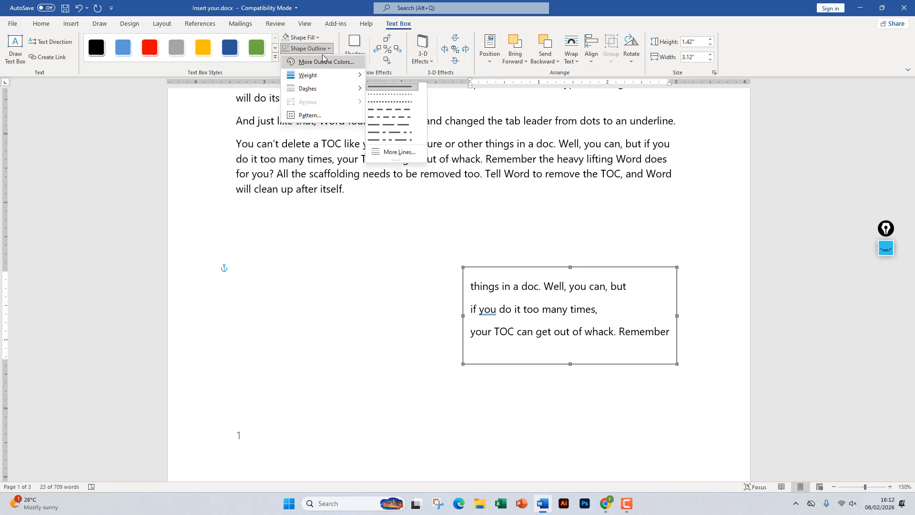
left_click(523, 268)
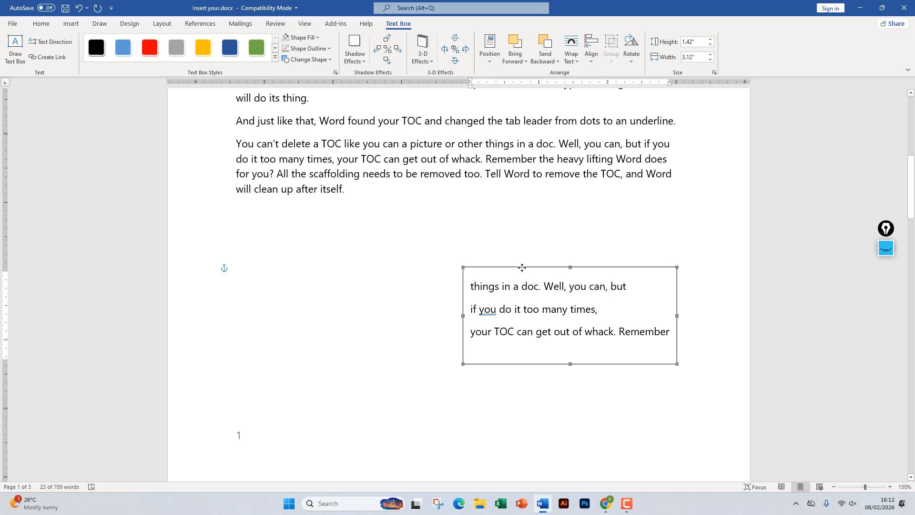
left_click(309, 48)
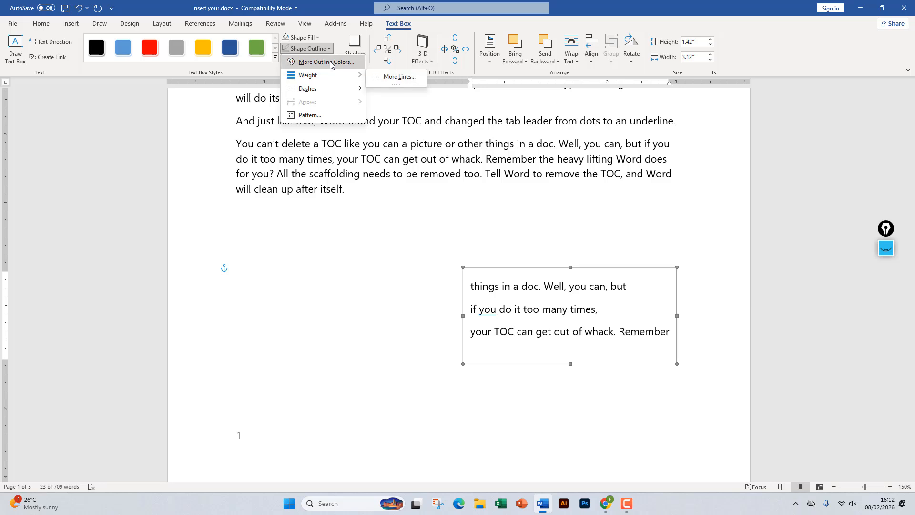
left_click(332, 62)
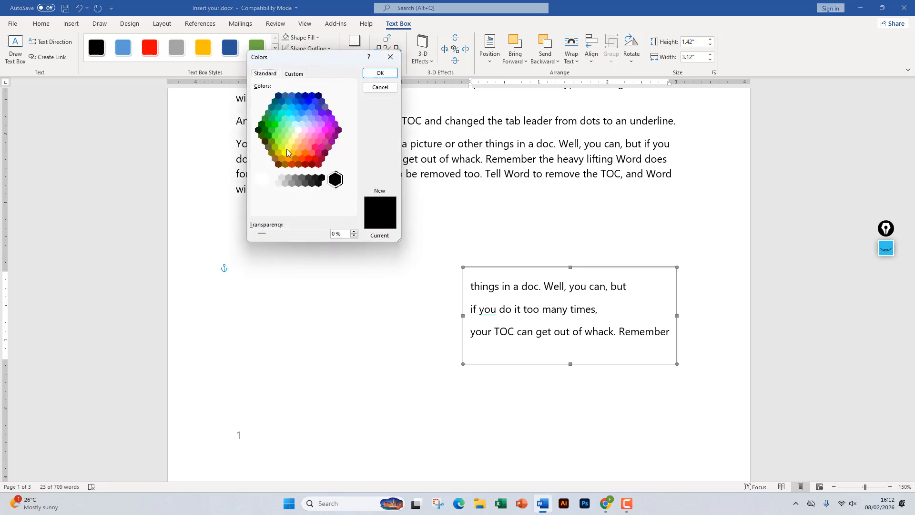
left_click(298, 130)
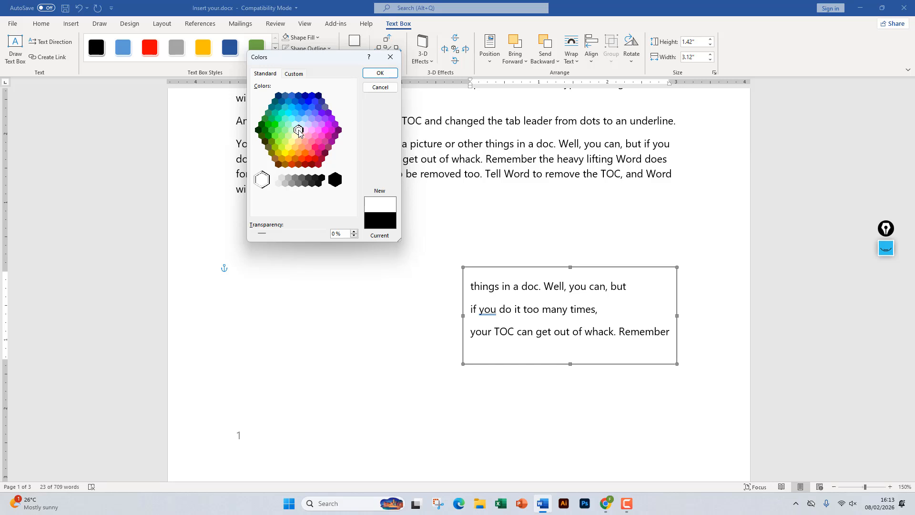
left_click(364, 74)
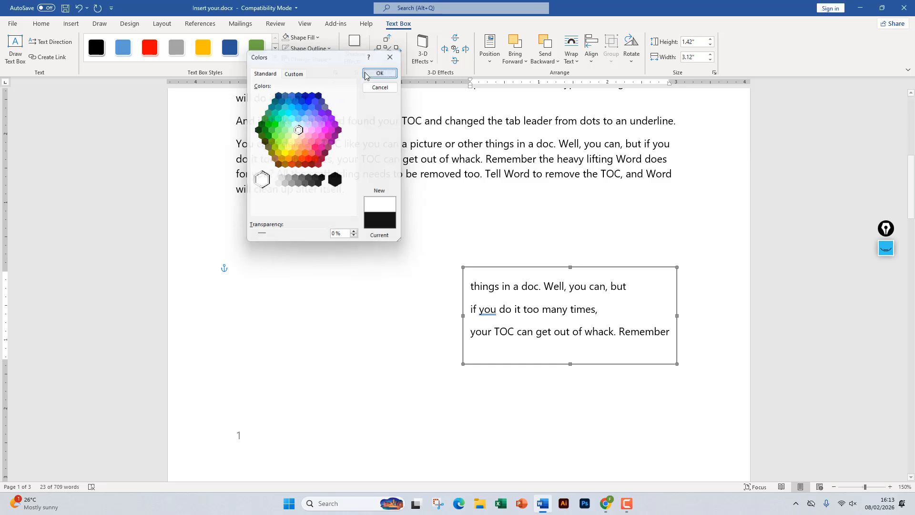
left_click(329, 48)
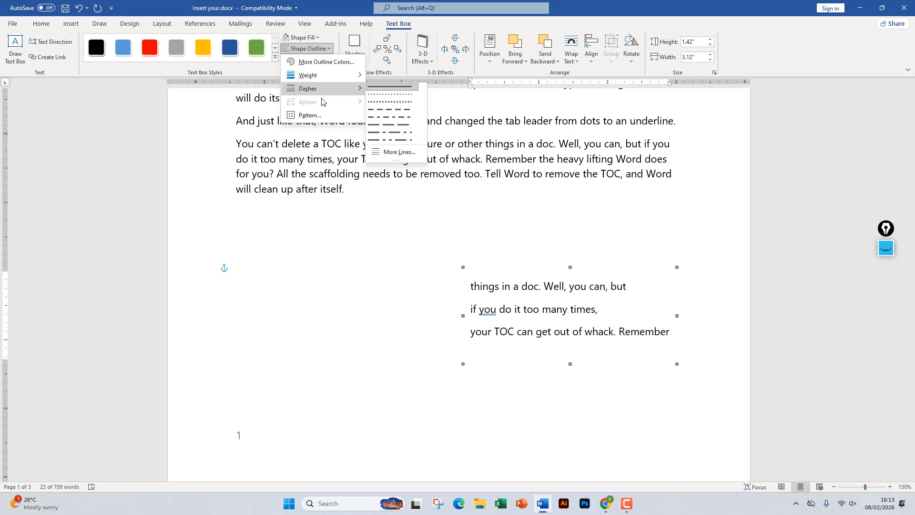
mouse_move(316, 75)
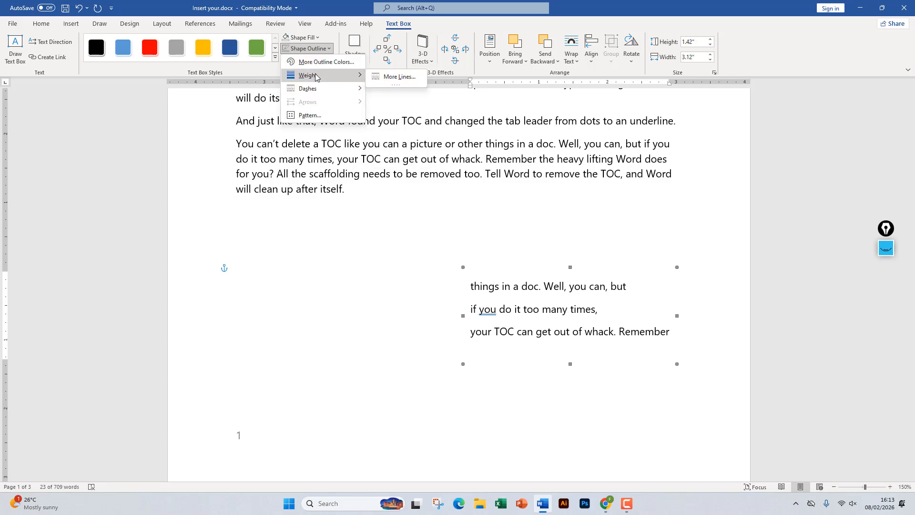
left_click(384, 76)
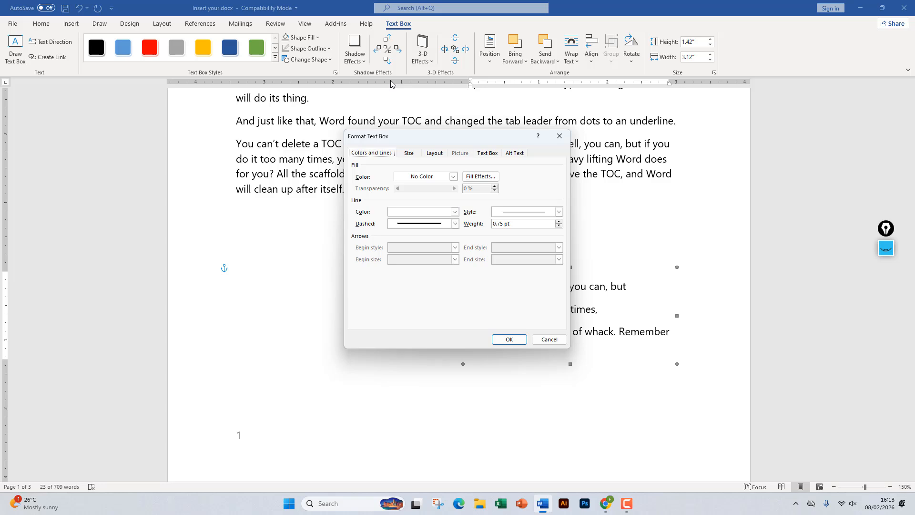
left_click_drag(397, 134, 233, 136)
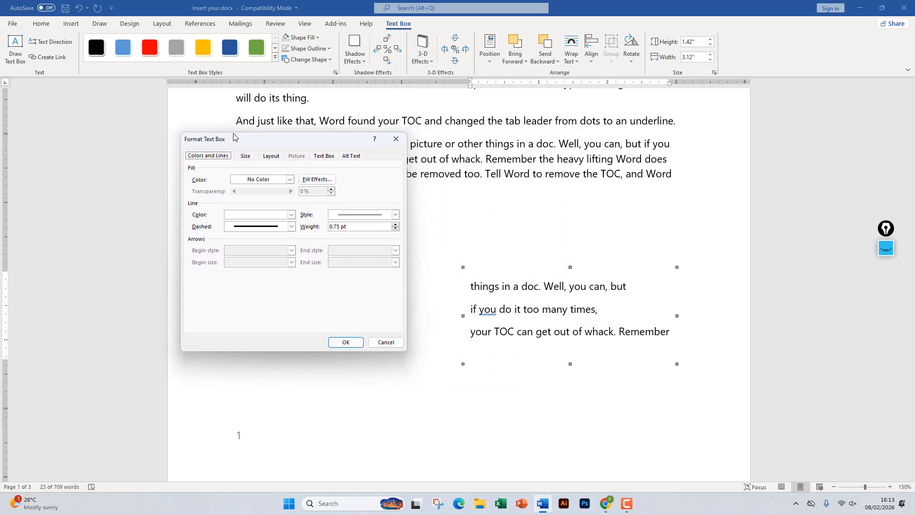
left_click(395, 139)
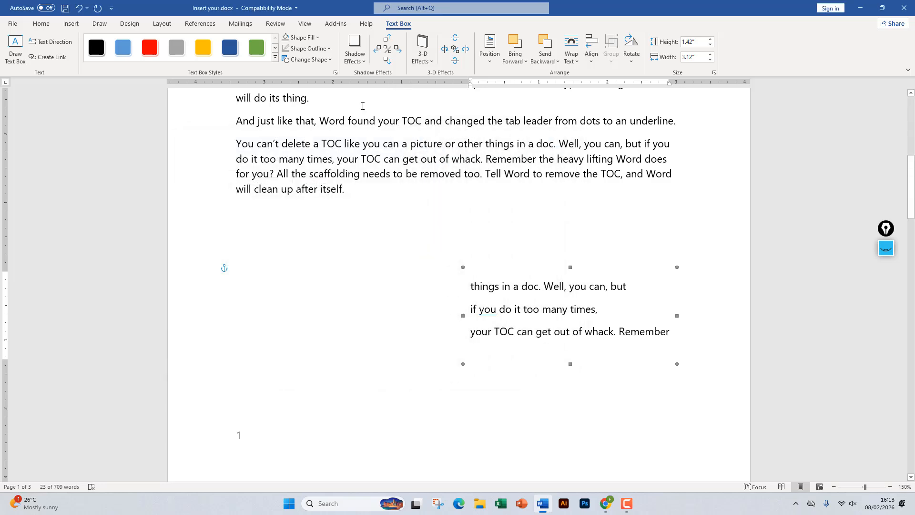
Set the text box's fill to a light red theme colour in its colours and lines formatting and apply it.
left_click(321, 52)
mouse_move(305, 78)
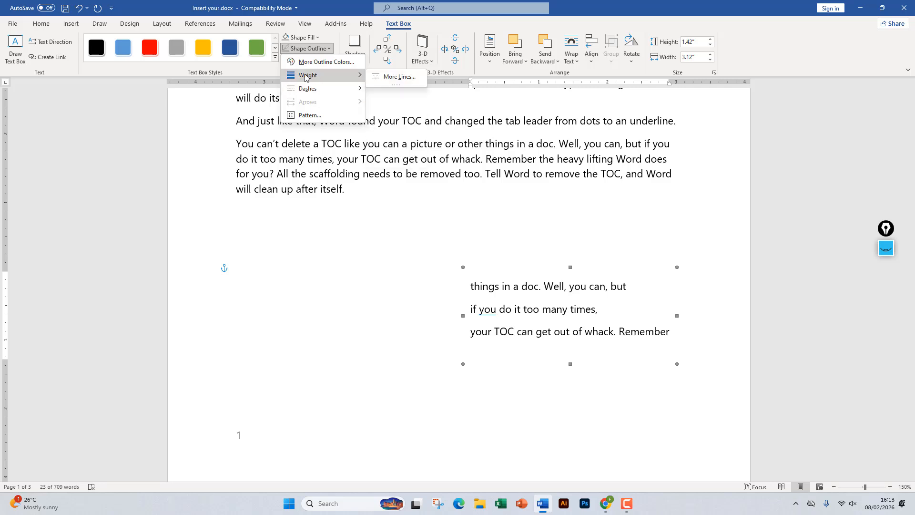
left_click(399, 77)
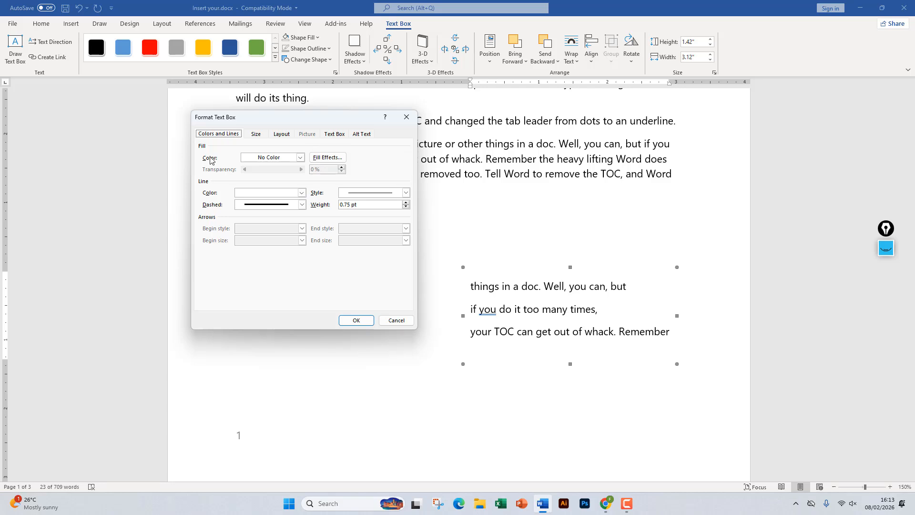
left_click(300, 157)
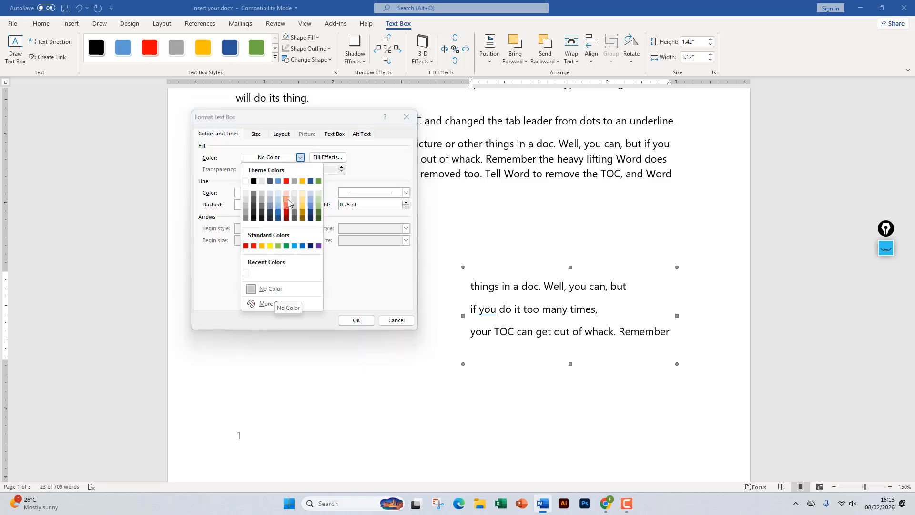
key("Escape")
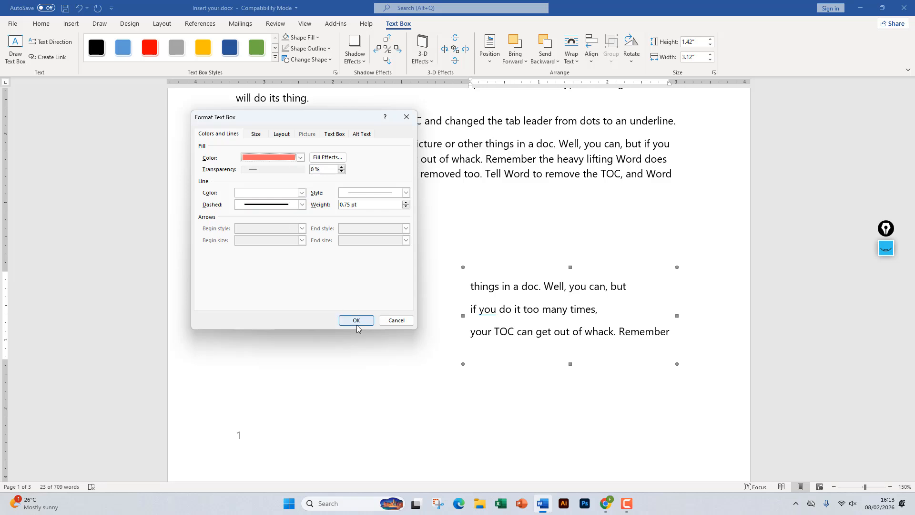
left_click(356, 320)
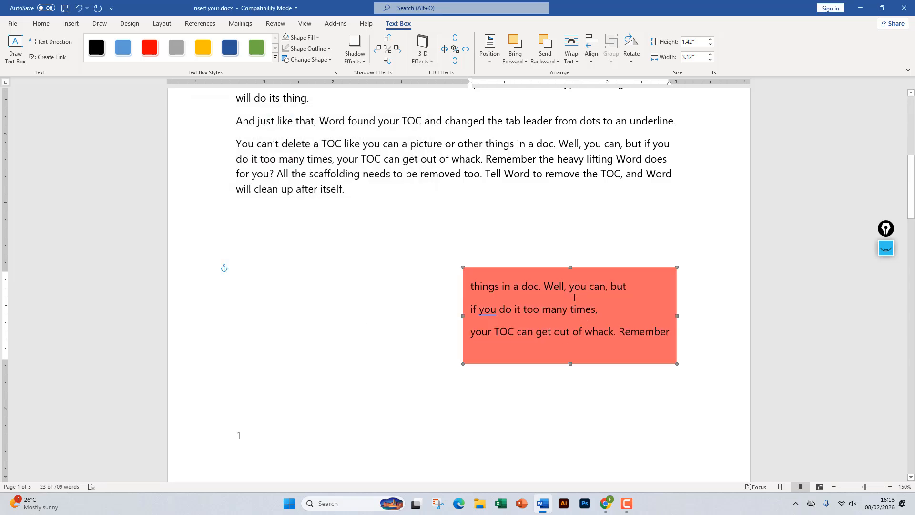
Open the text box's line formatting from its outline weight options and set the fill colour to No Color.
left_click(314, 49)
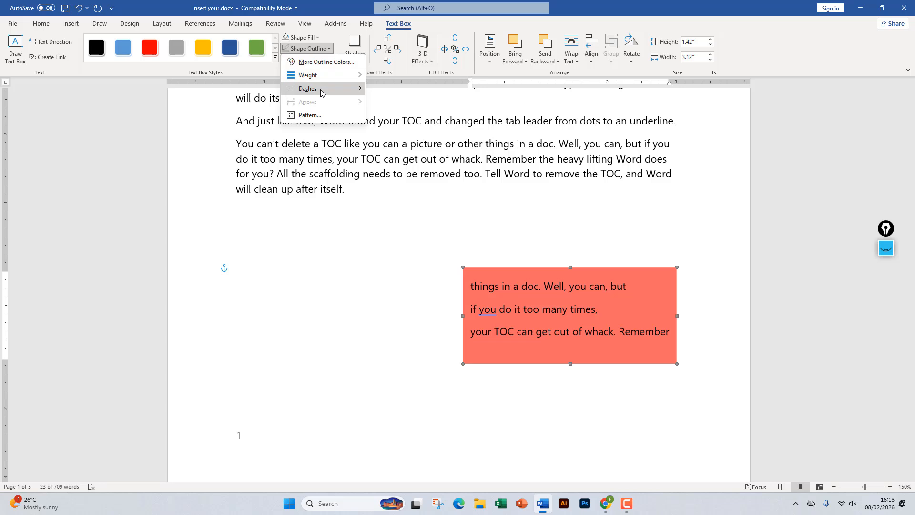
mouse_move(327, 86)
mouse_move(362, 76)
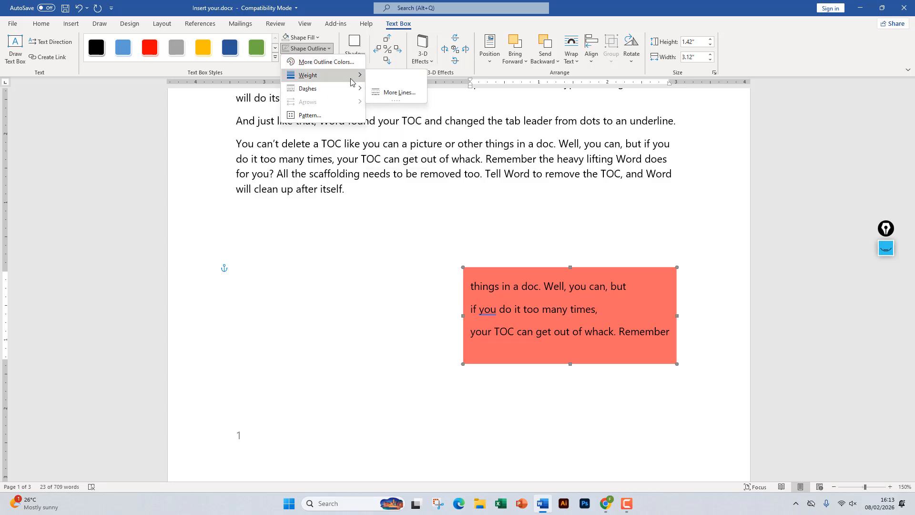
left_click(396, 92)
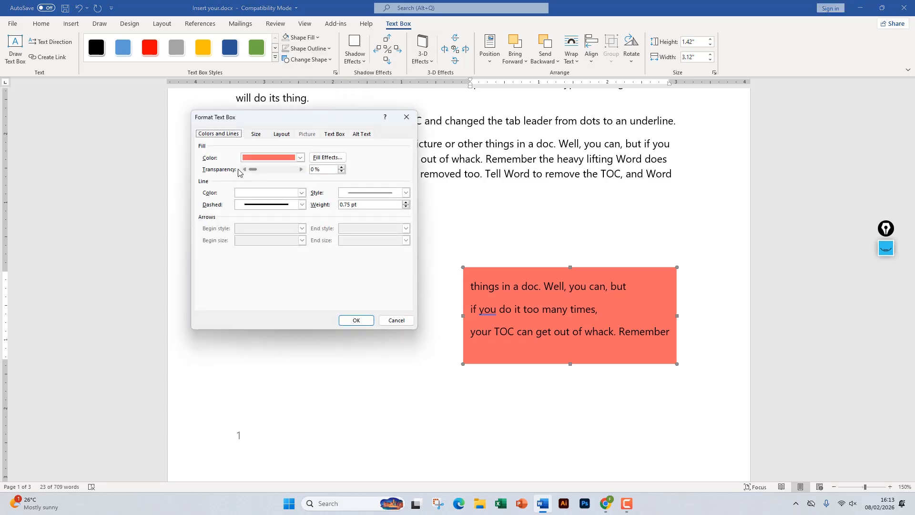
left_click(300, 158)
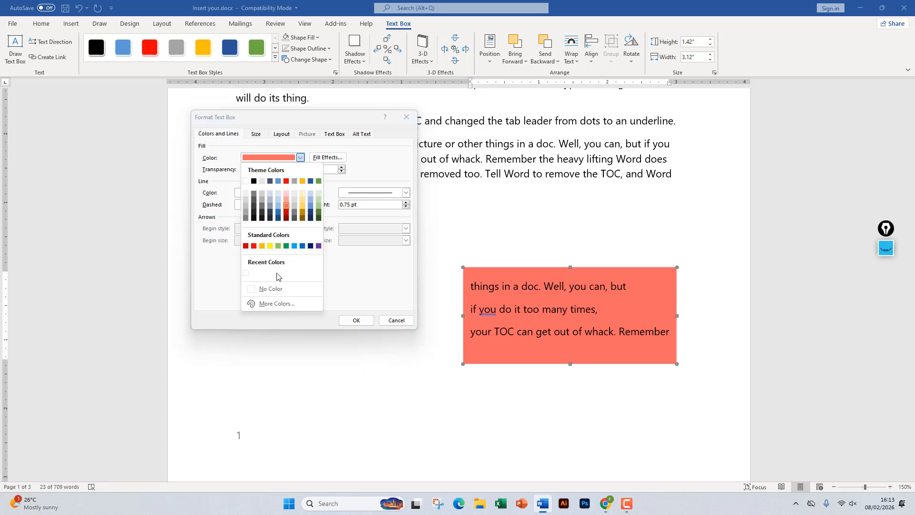
left_click(269, 288)
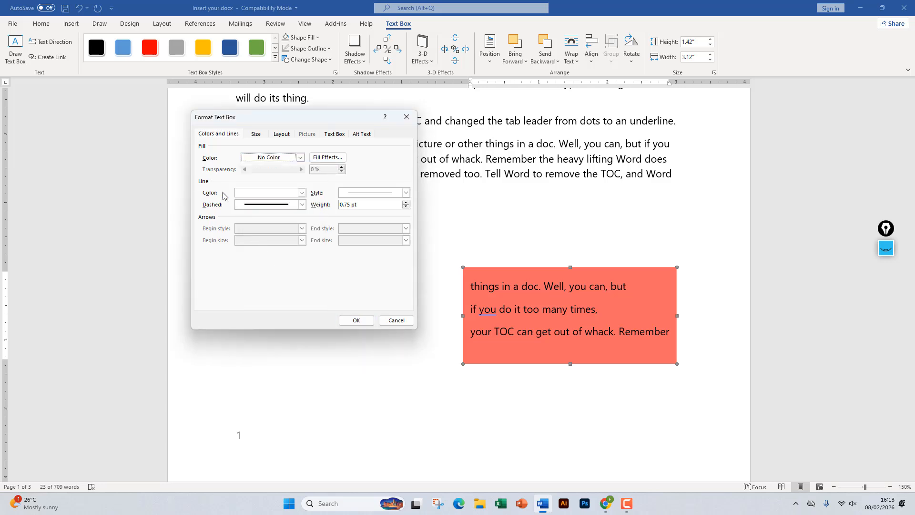
Set the text box's line colour to a dark green theme colour, apply the formatting and reselect the text box.
left_click(302, 193)
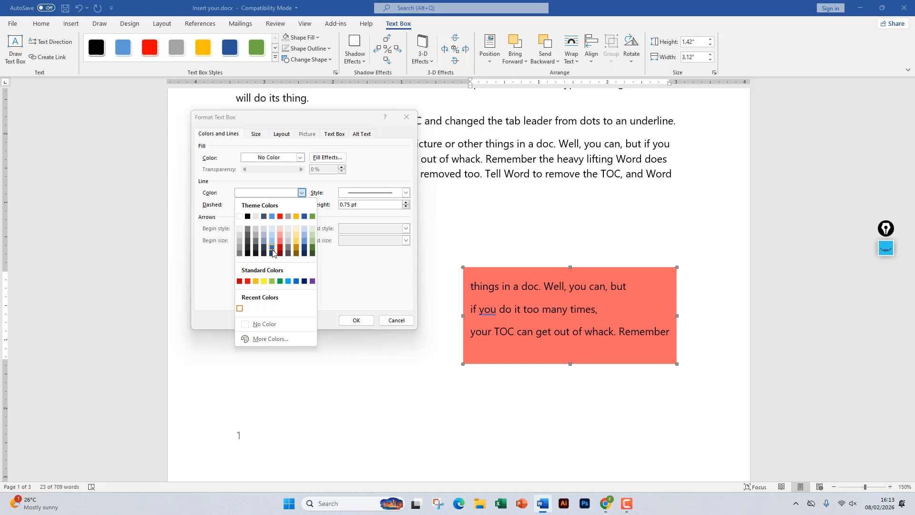
left_click(312, 247)
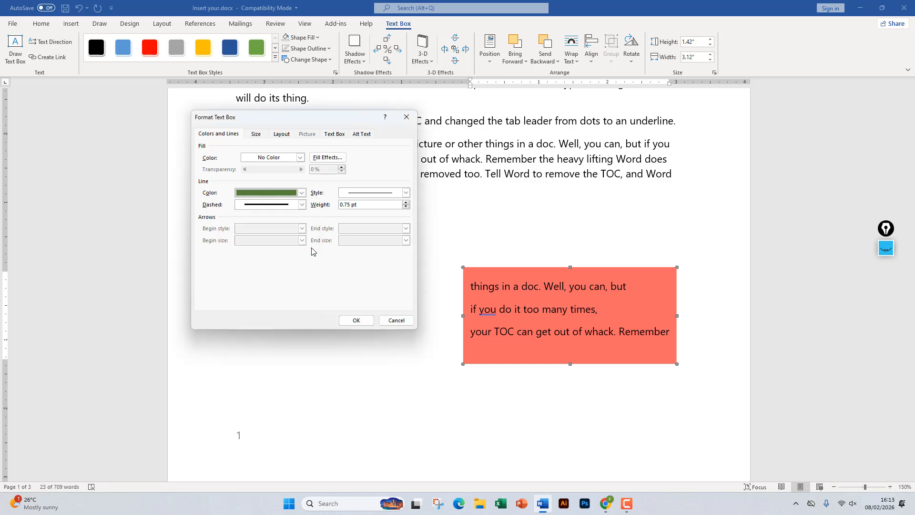
left_click(356, 320)
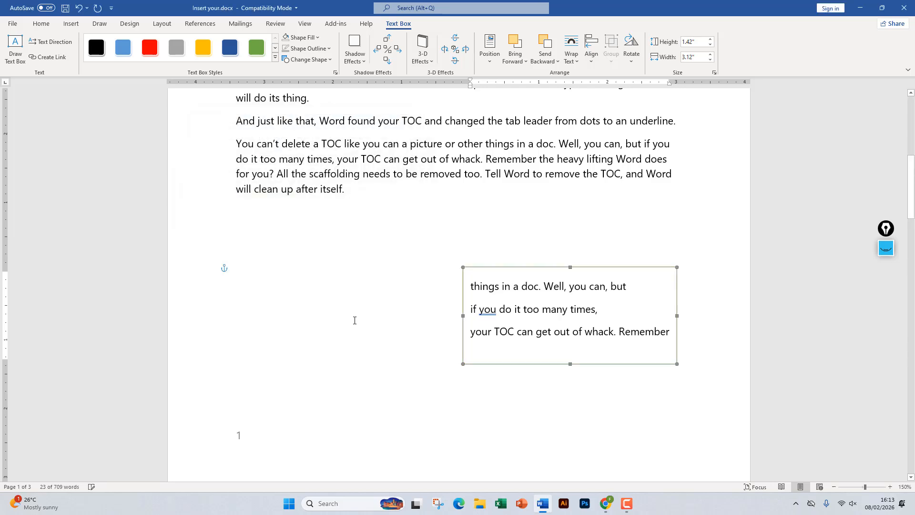
left_click(638, 210)
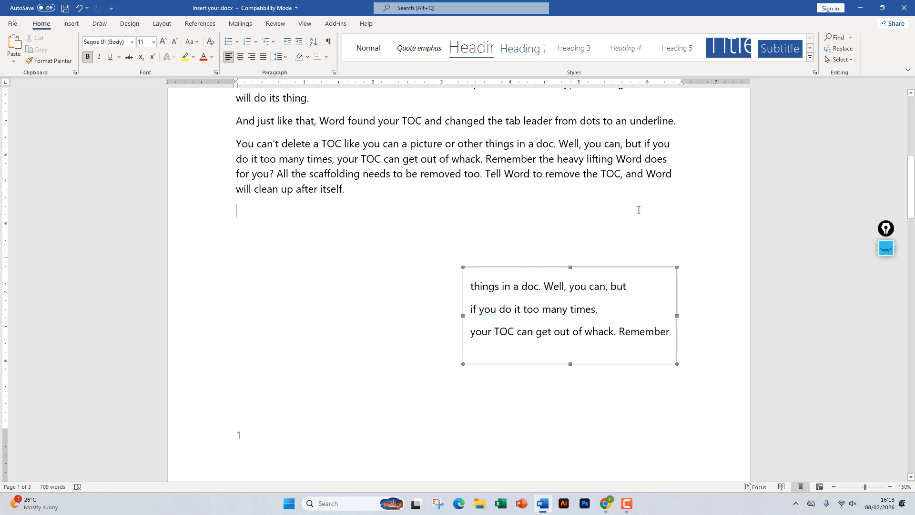
left_click(620, 267)
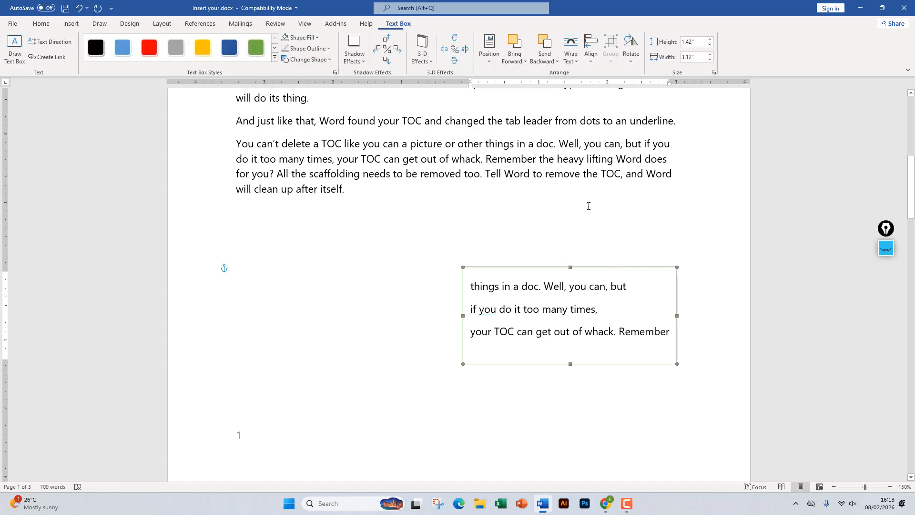
Remove the text box's outline by setting its line color to No Color.
left_click(301, 50)
mouse_move(334, 75)
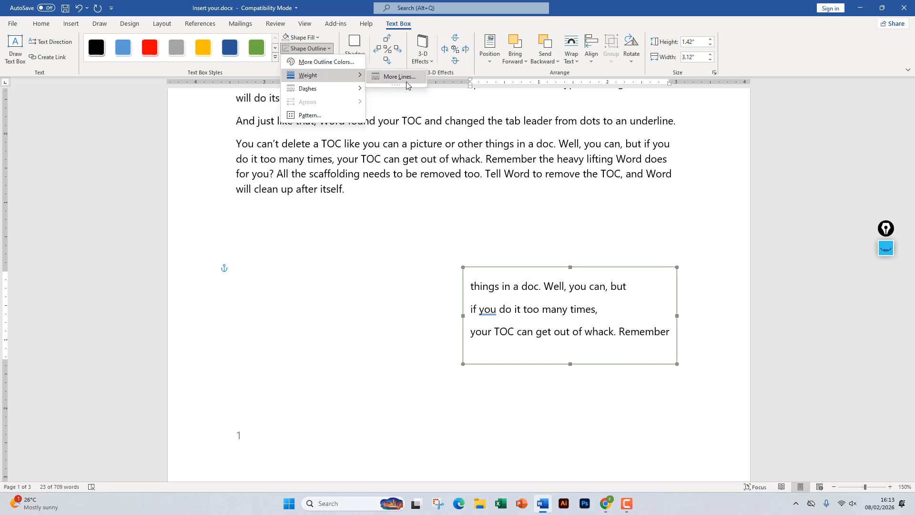
left_click(407, 82)
left_click(302, 193)
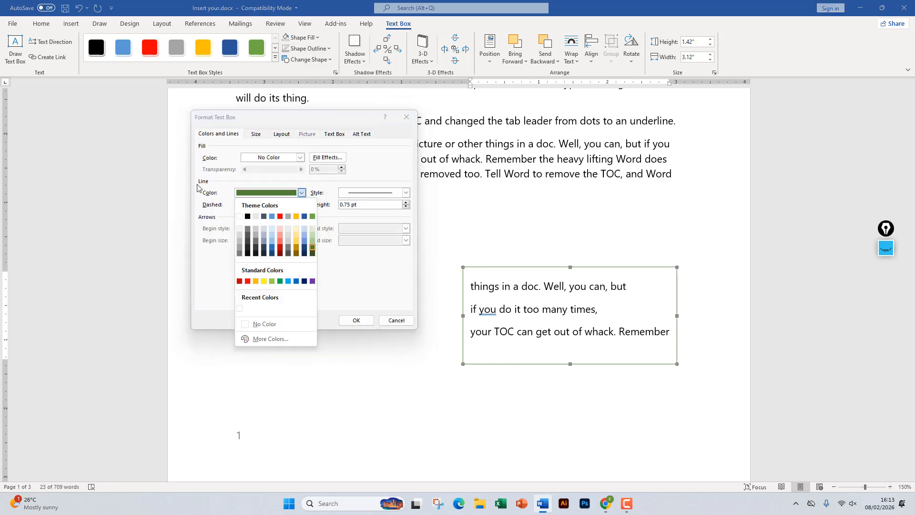
left_click(264, 324)
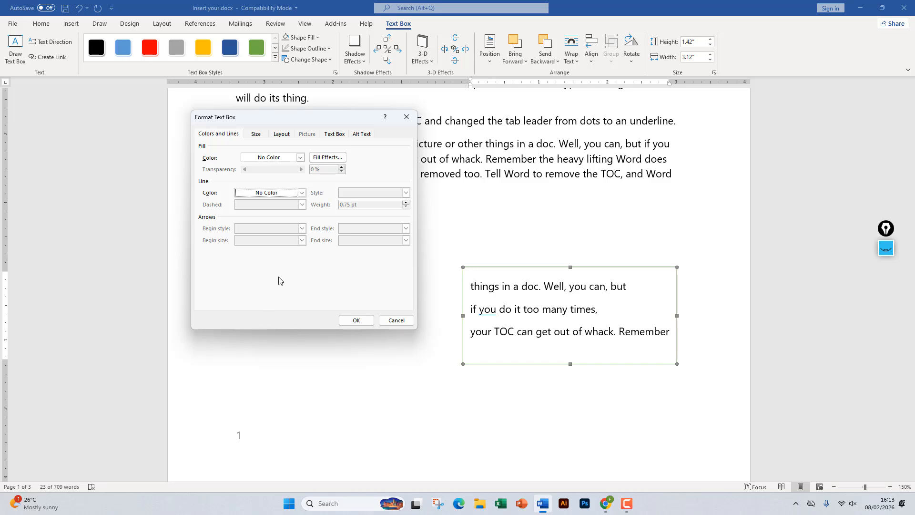
left_click(284, 159)
left_click(283, 161)
left_click(358, 320)
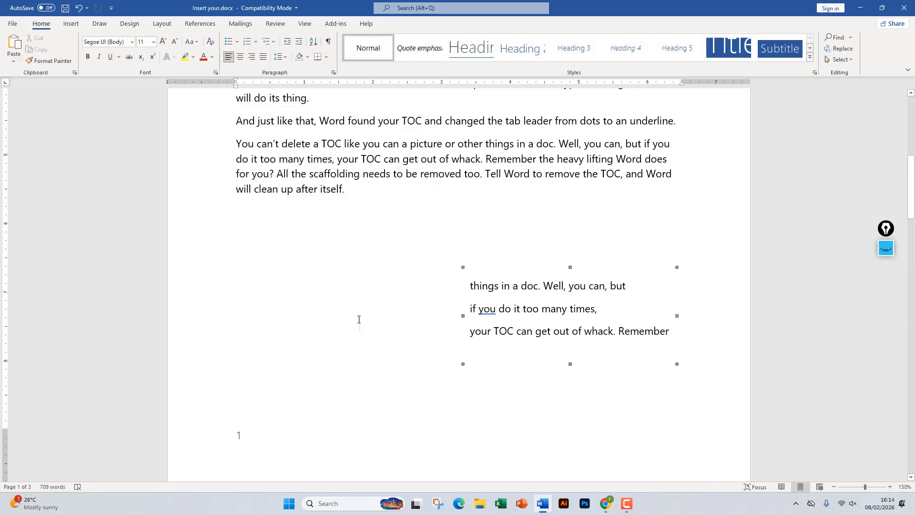
Check the borderless text box in the print preview and return to the document.
left_click(343, 199)
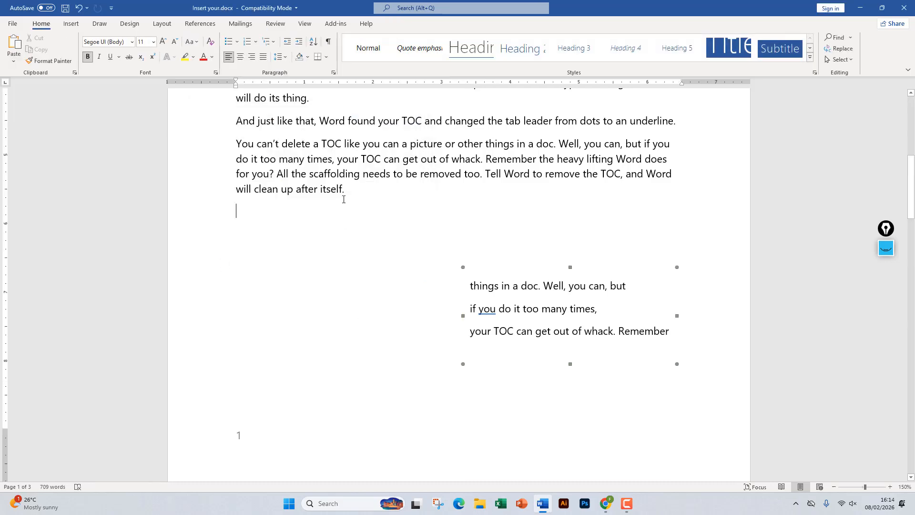
key("ctrl+p")
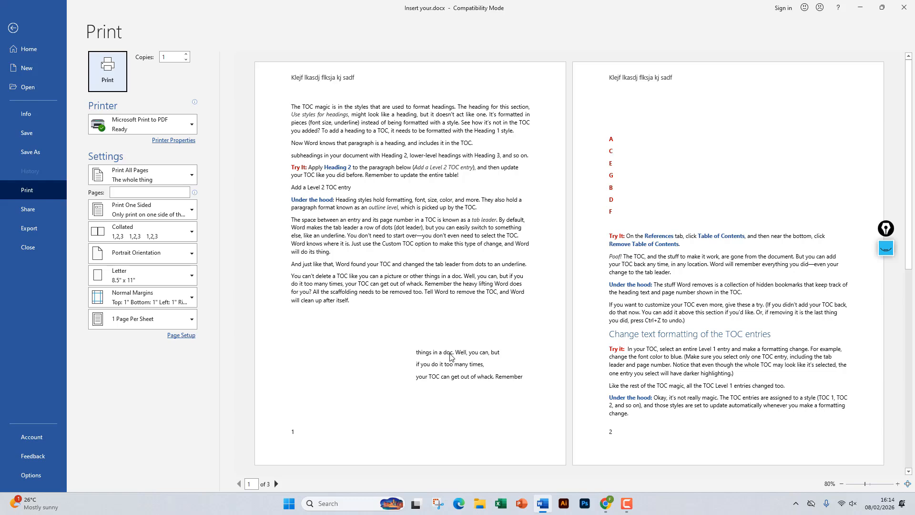
left_click(13, 27)
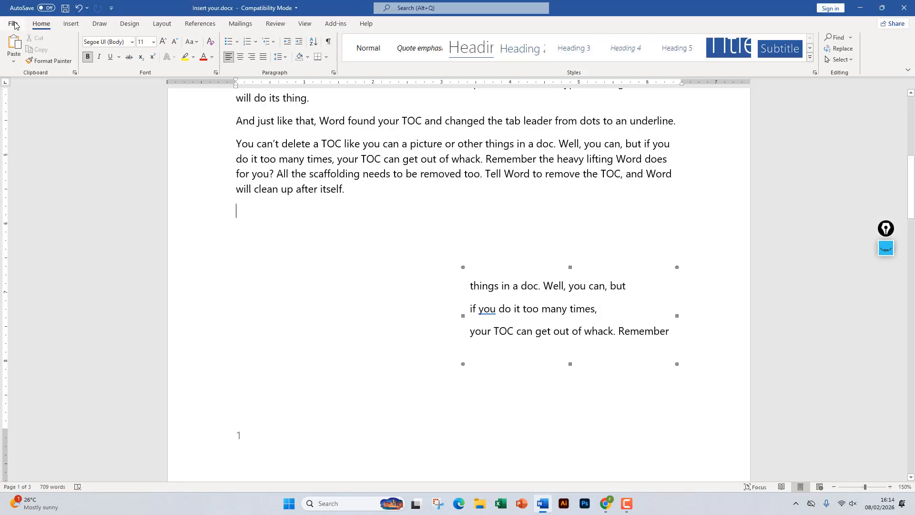
Center all lines of text inside the borderless text box.
left_click(539, 286)
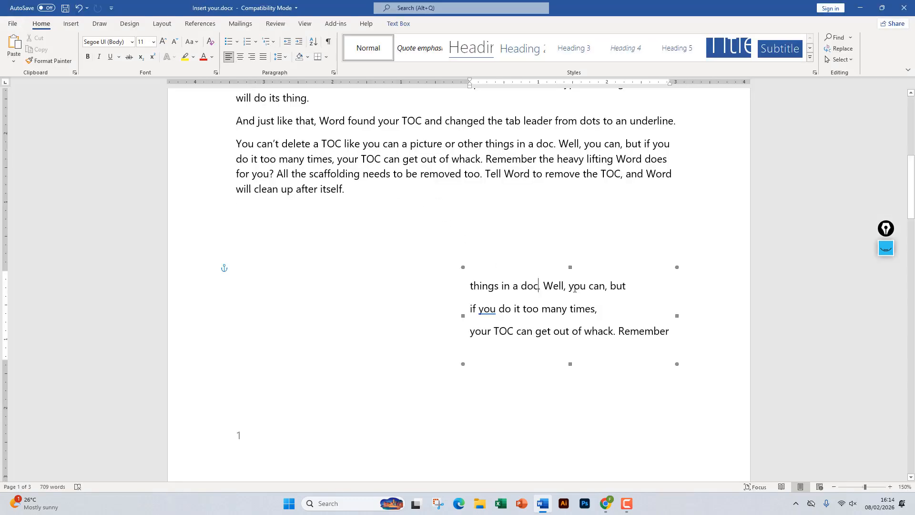
left_click(599, 268)
left_click_drag(471, 286, 653, 326)
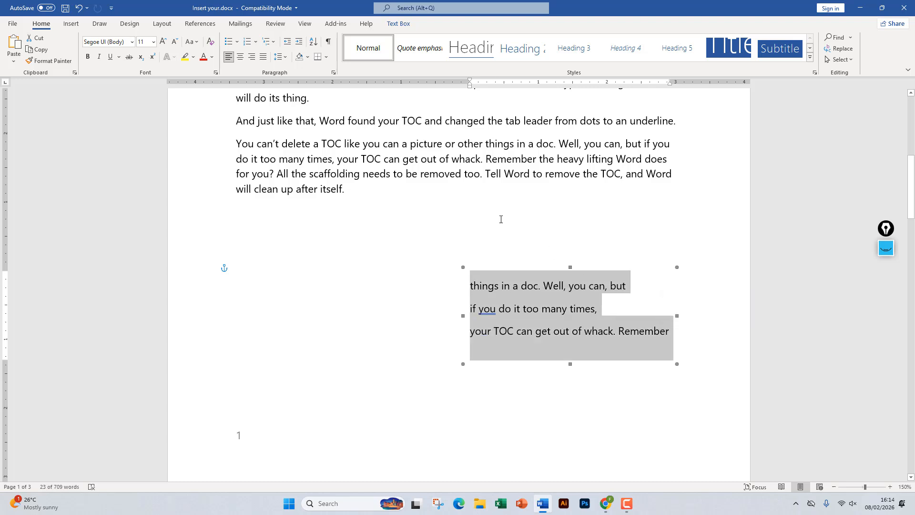
left_click(240, 57)
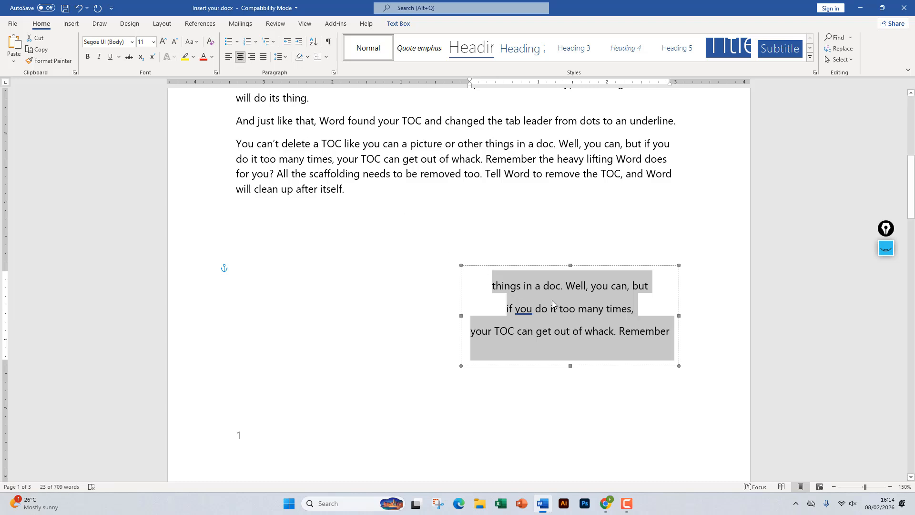
Reduce the text box's font size to 10 and color its text light red.
left_click(174, 42)
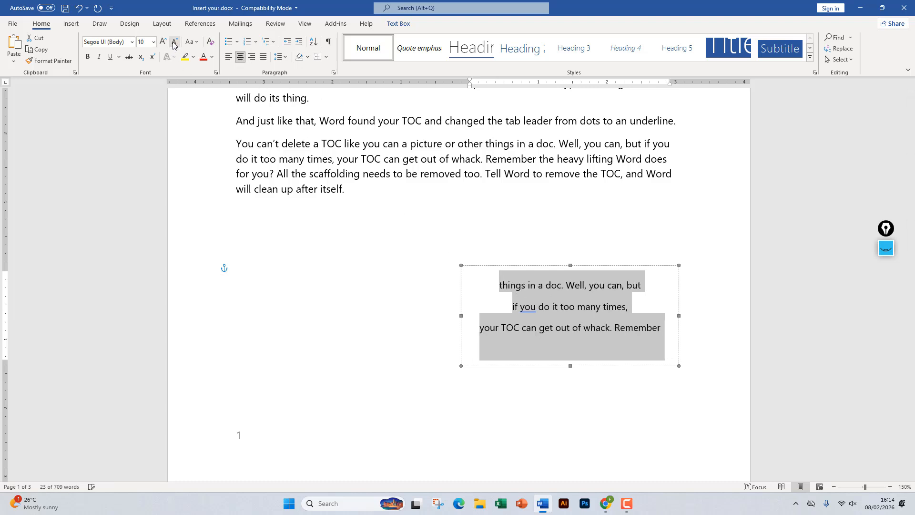
left_click(212, 57)
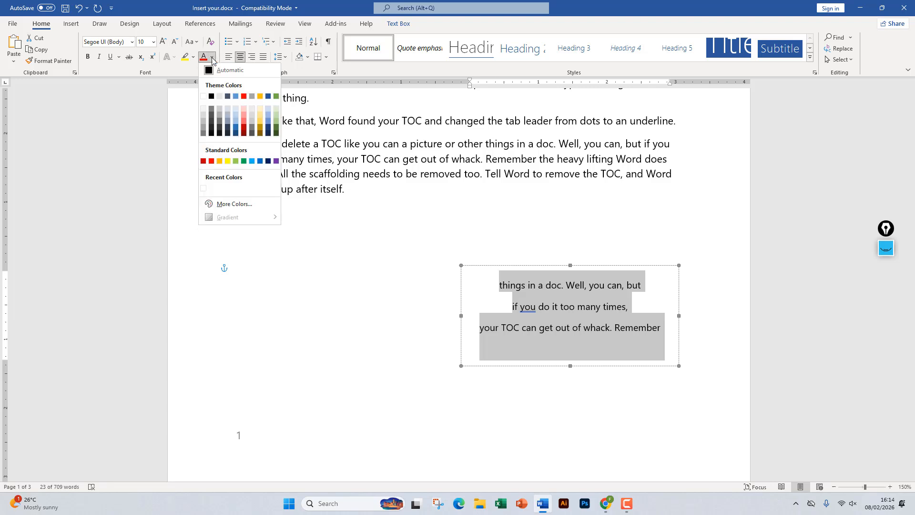
left_click(244, 122)
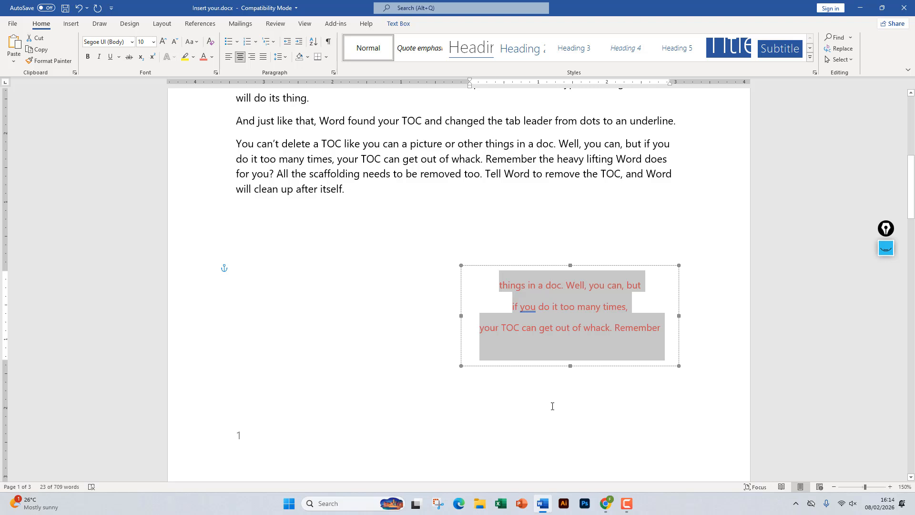
left_click(627, 503)
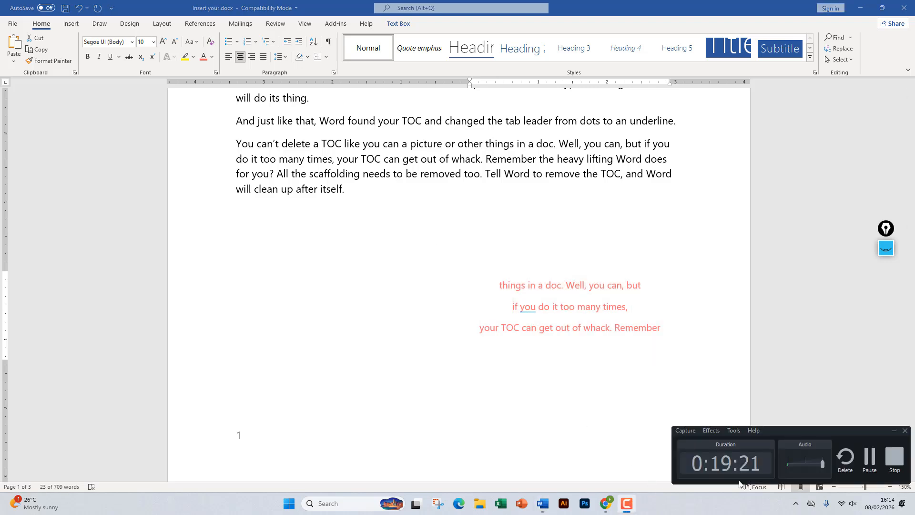
left_click(870, 457)
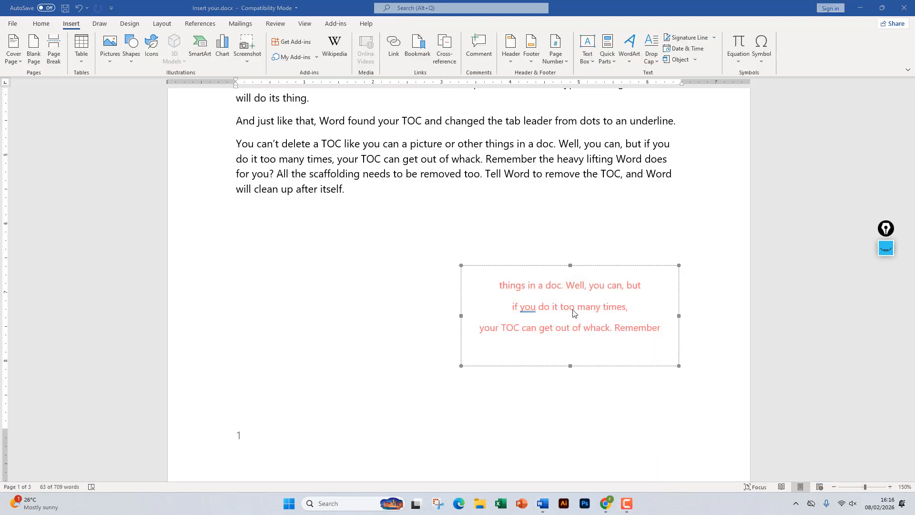
Remove the space before the paragraphs in the text box to tighten its lines.
left_click_drag(575, 313, 661, 355)
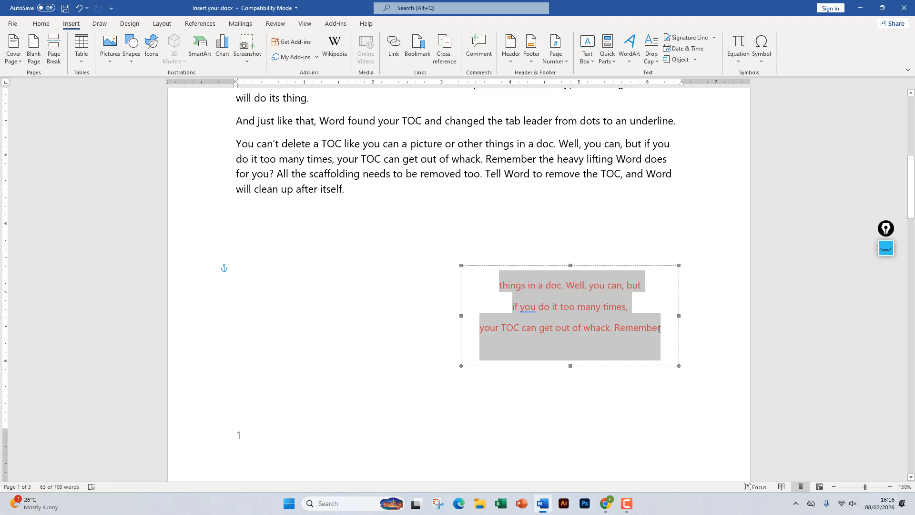
left_click(42, 25)
left_click(279, 57)
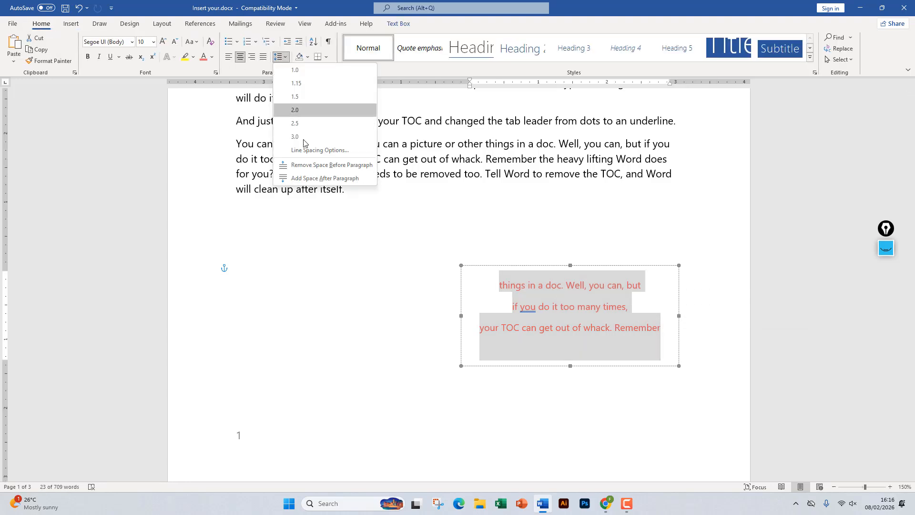
left_click(308, 164)
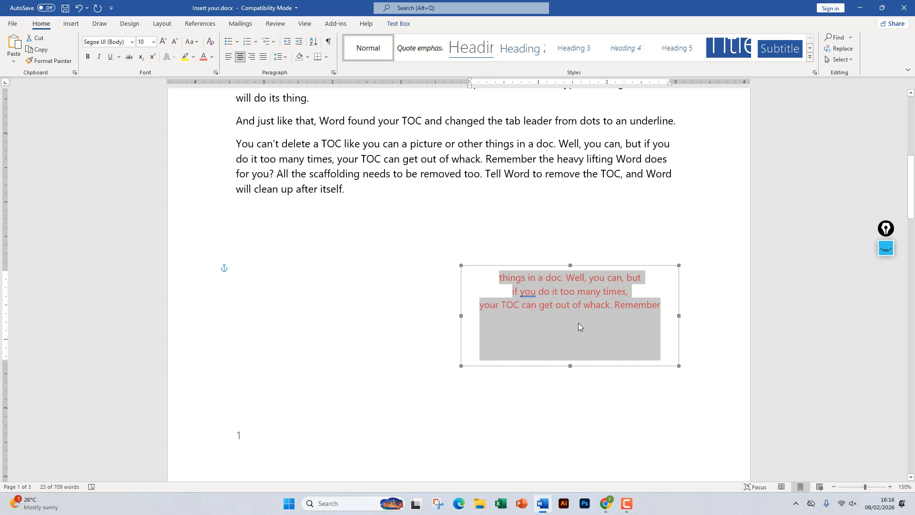
left_click(286, 57)
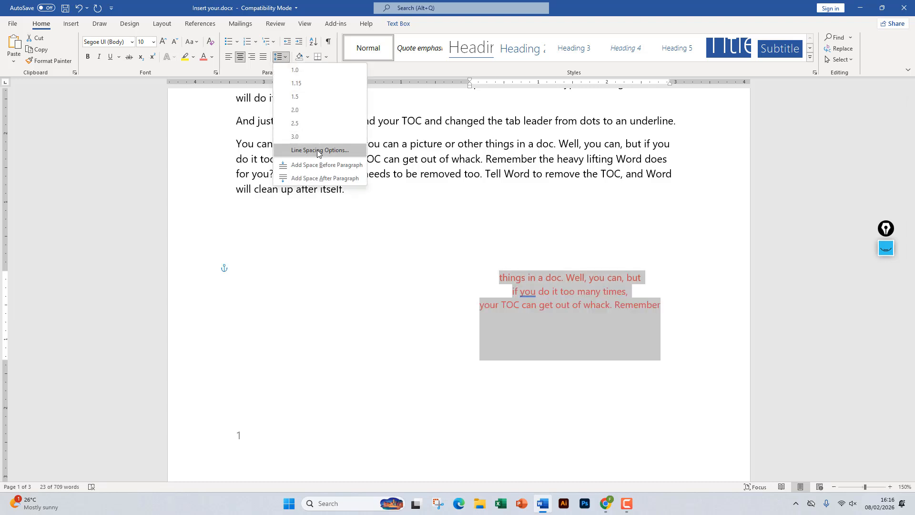
left_click(320, 150)
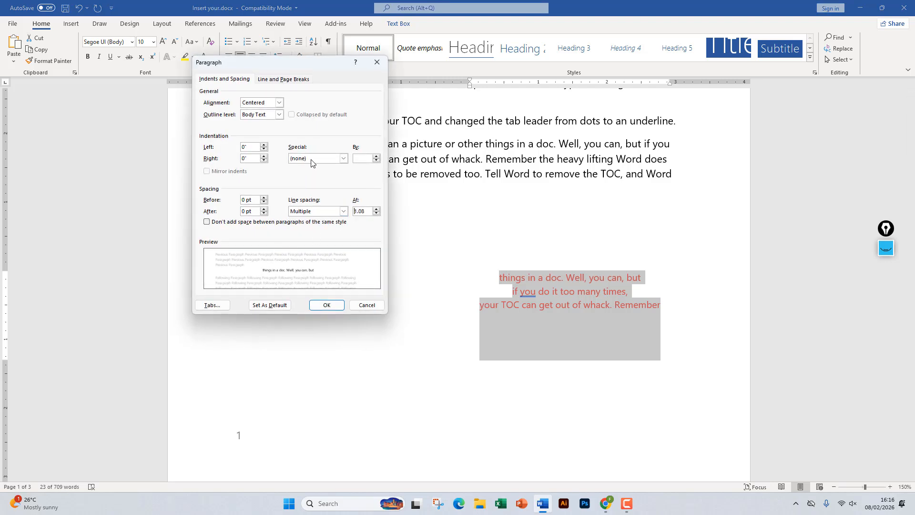
left_click(377, 62)
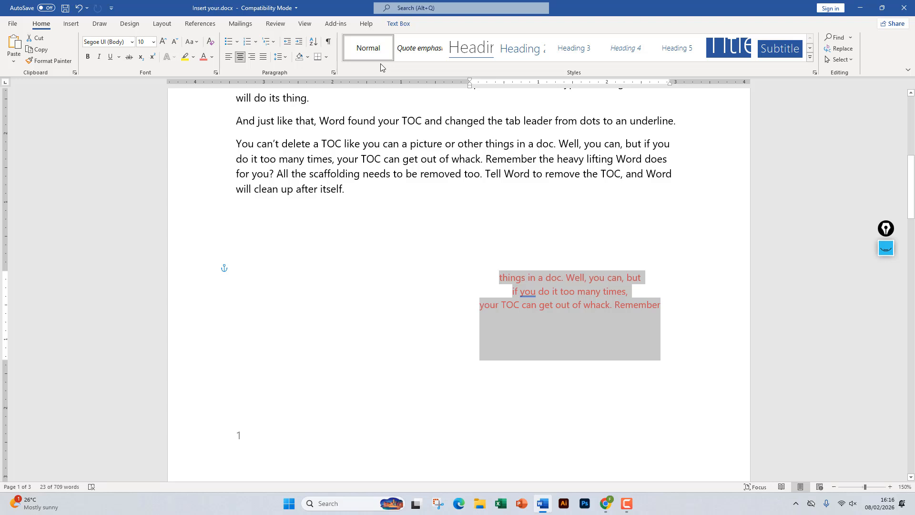
left_click(555, 297)
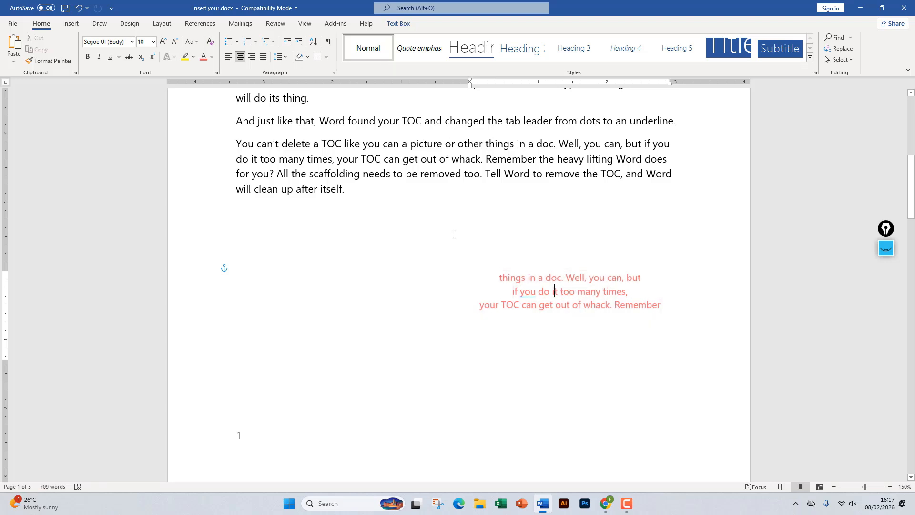
Insert a rainbow-colored WordArt with a shadow reading "Bangladesh" in the blank area below the last paragraph.
left_click(65, 27)
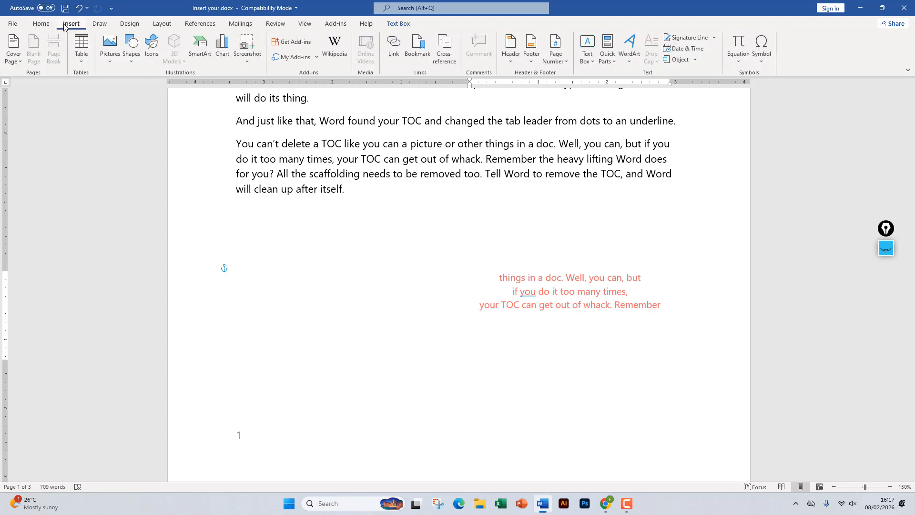
left_click(631, 60)
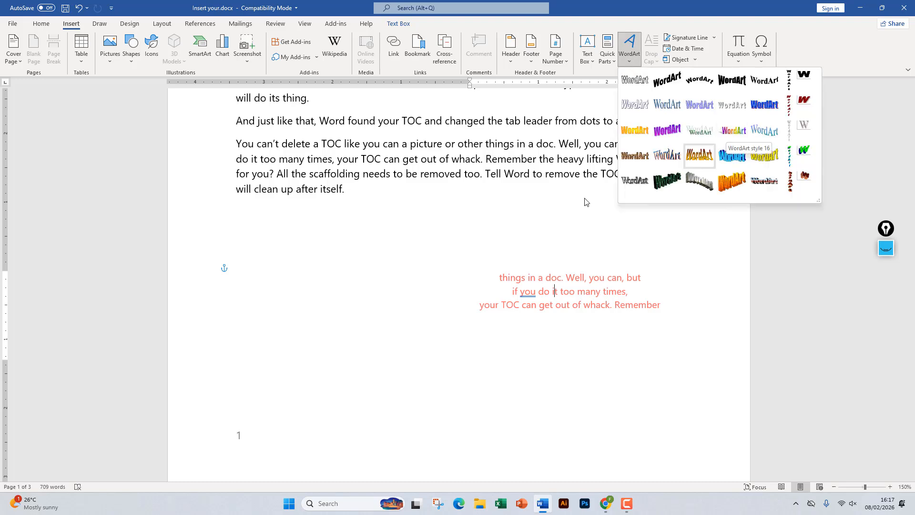
left_click(364, 260)
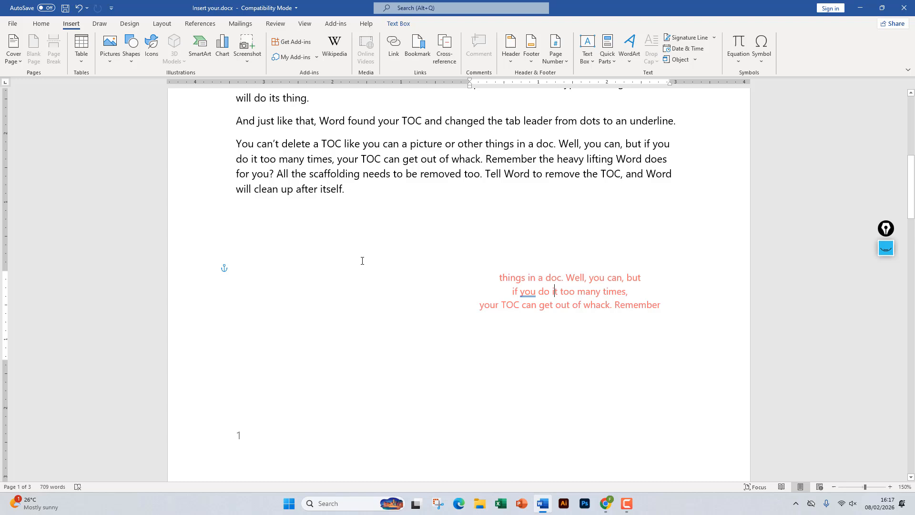
left_click(629, 45)
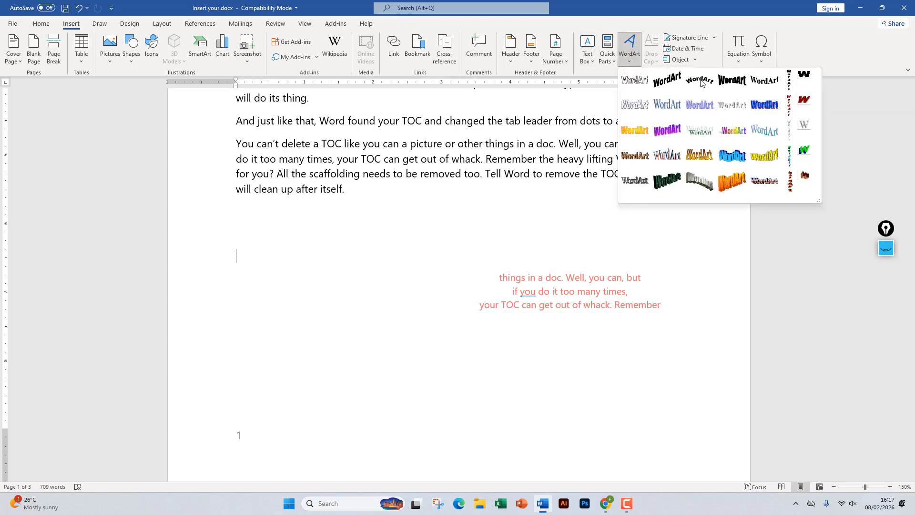
left_click(734, 132)
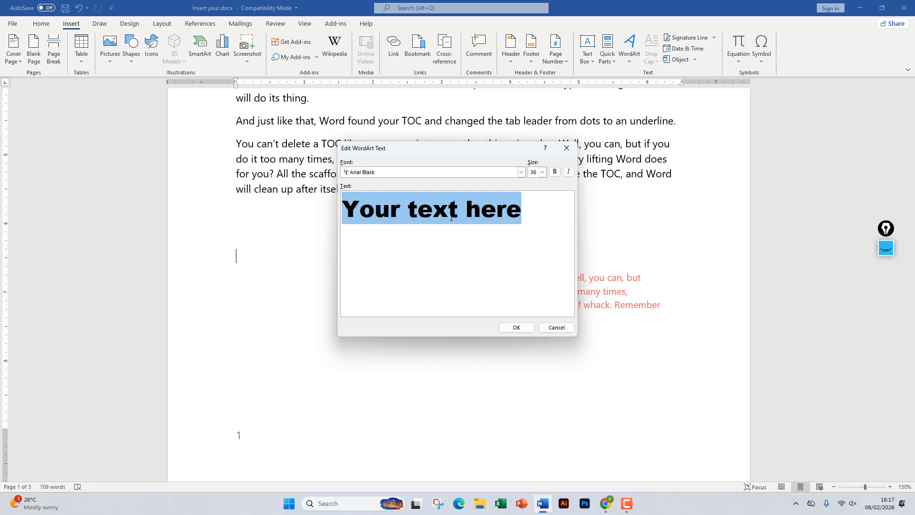
type("Banglade")
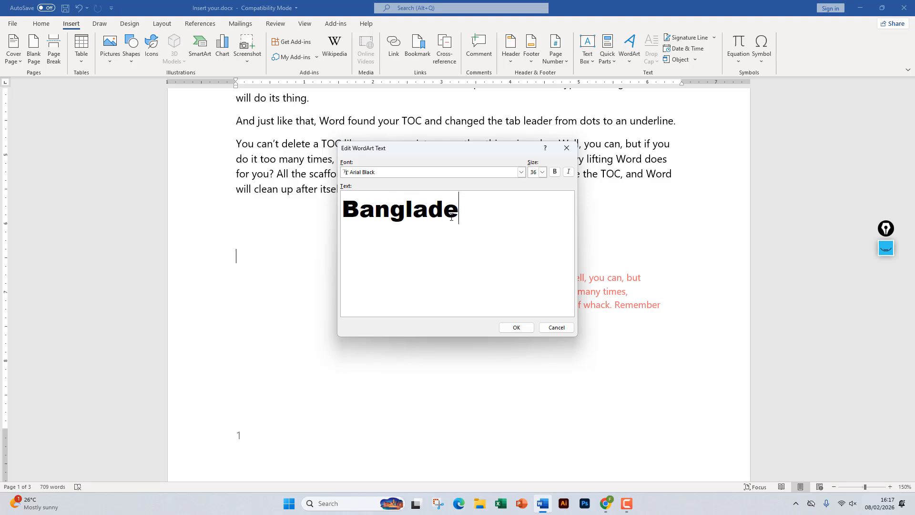
type("sh")
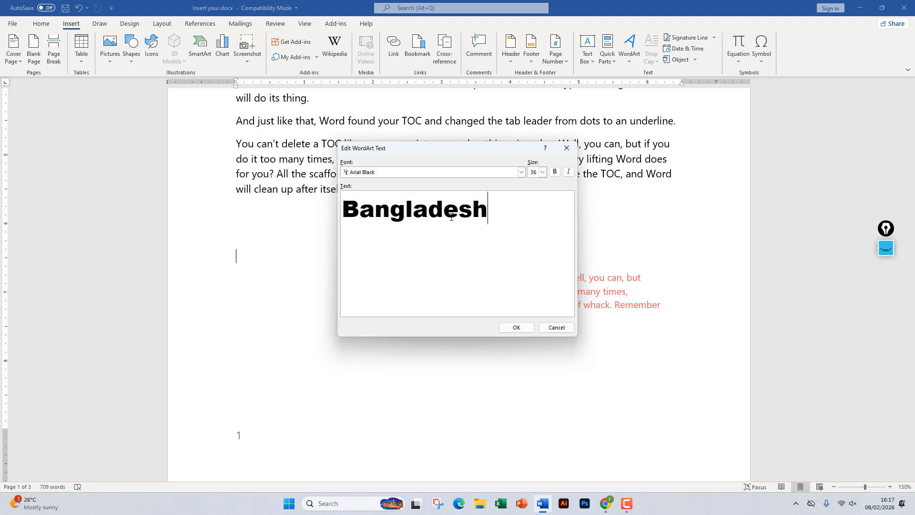
left_click(514, 328)
left_click(537, 268)
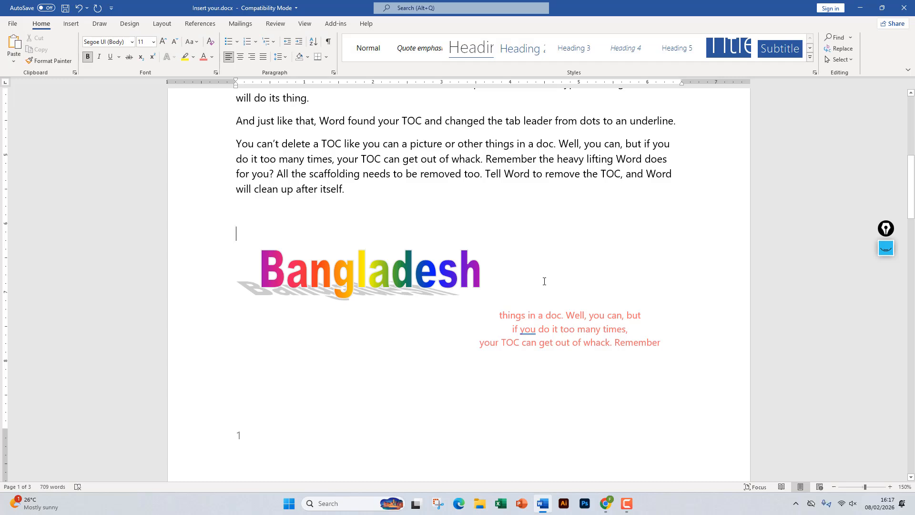
Insert an orange 3-D WordArt reading "Dhaka" on the blank line above the Bangladesh WordArt and stretch it wider.
left_click(71, 23)
left_click(630, 53)
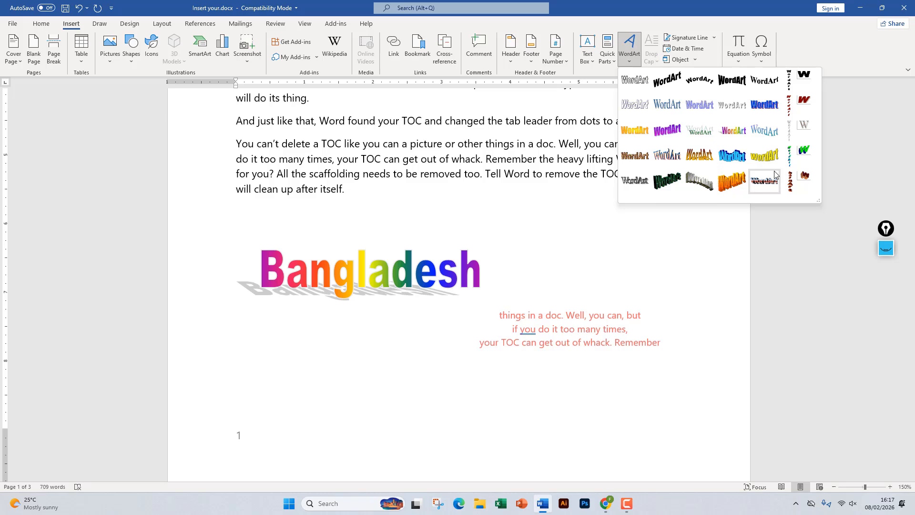
left_click(731, 180)
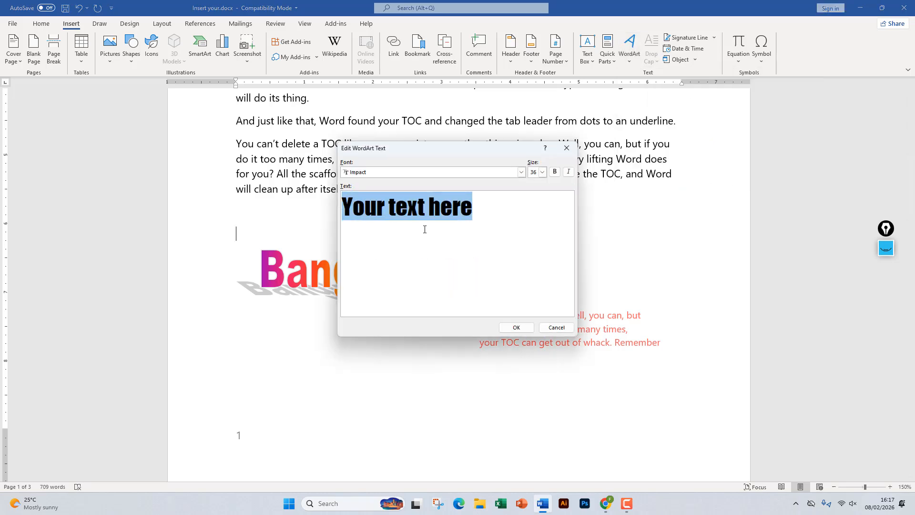
type("Dhaka")
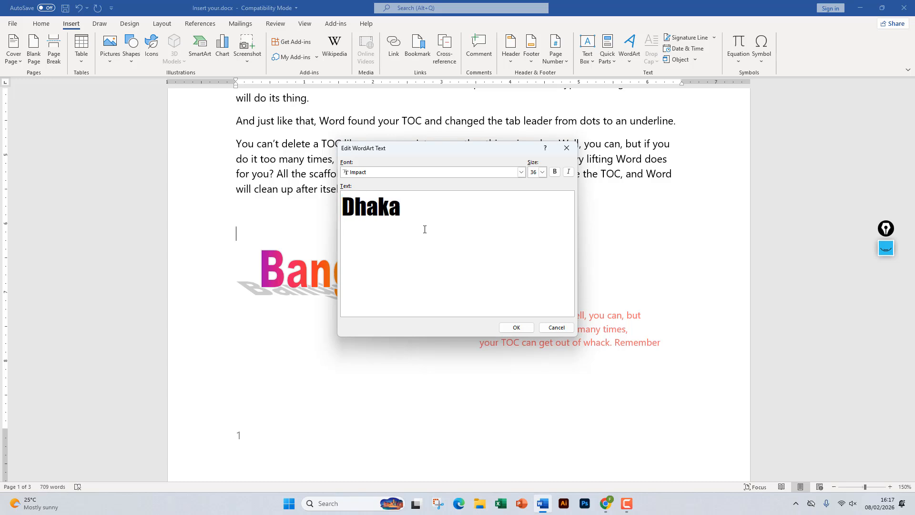
left_click(516, 327)
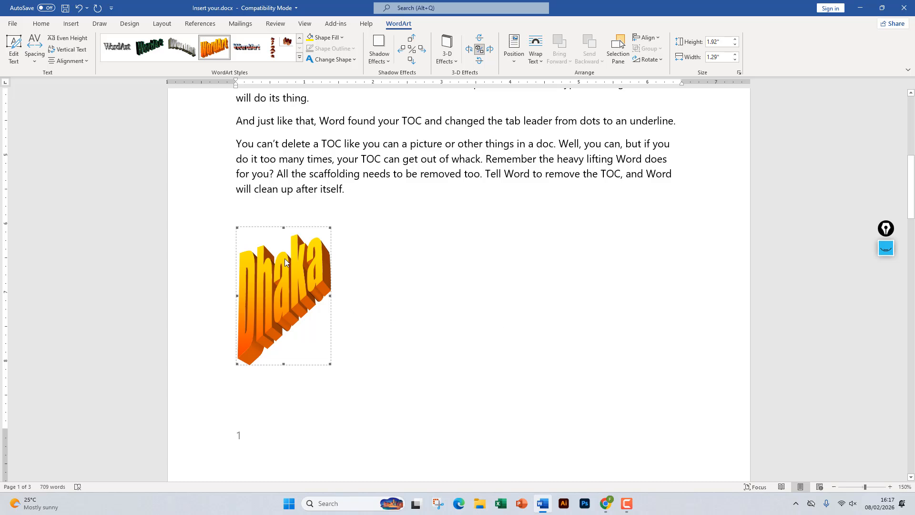
left_click_drag(331, 296, 504, 293)
left_click(575, 276)
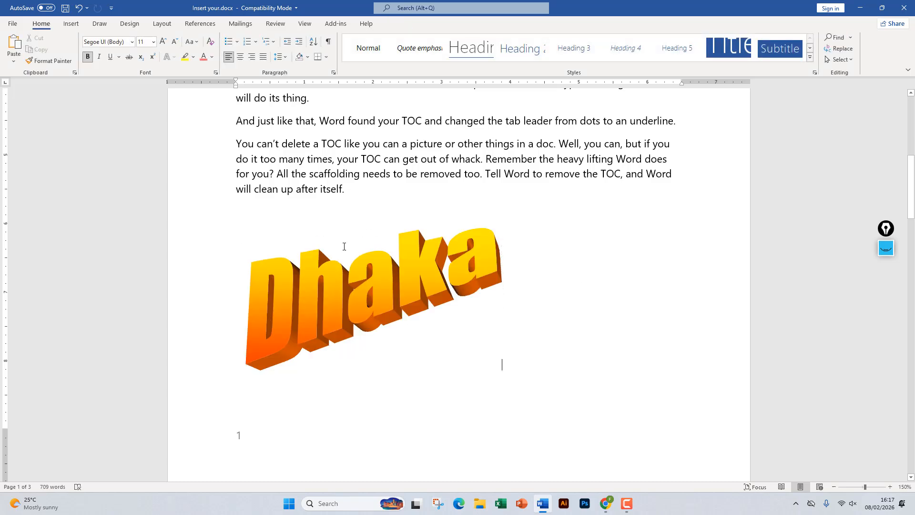
Restyle the orange 3-D "Dhaka" WordArt with the light purple-blue outlined shadow style from the WordArt gallery.
scroll(343, 247, "down", 7)
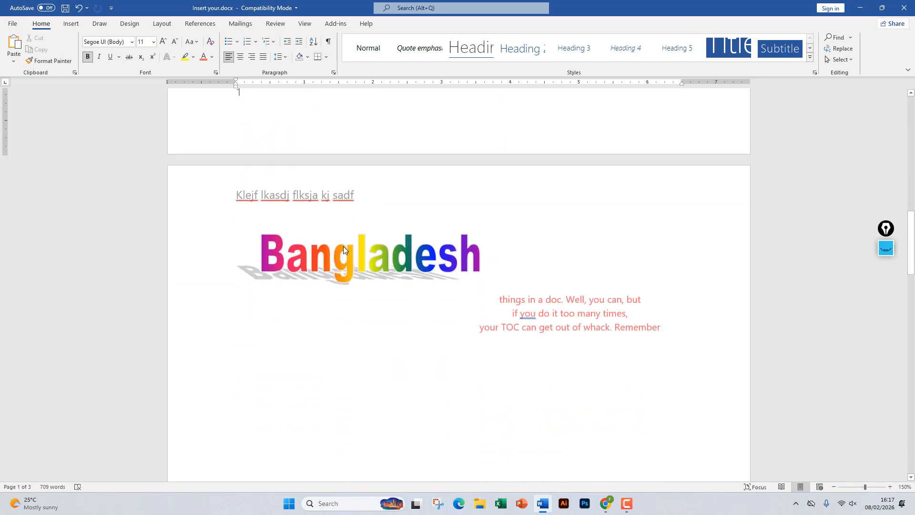
scroll(343, 247, "up", 7)
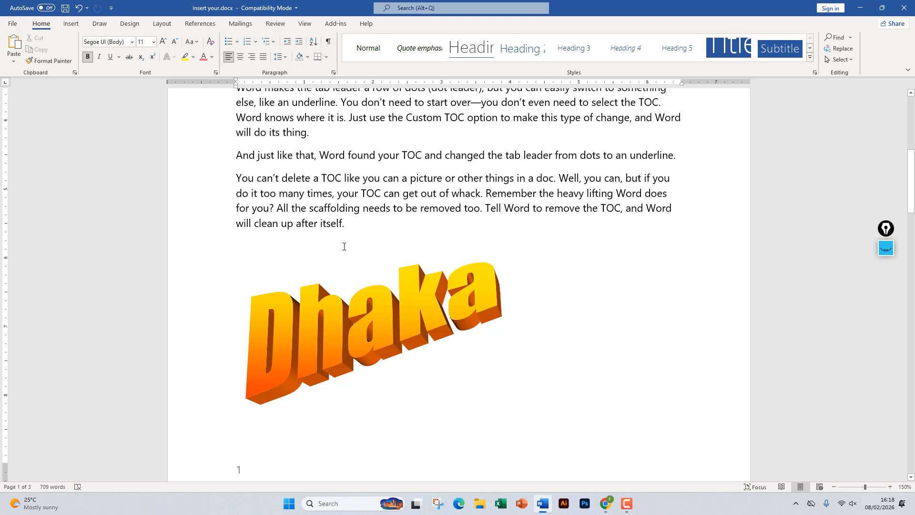
scroll(298, 228, "down", 1)
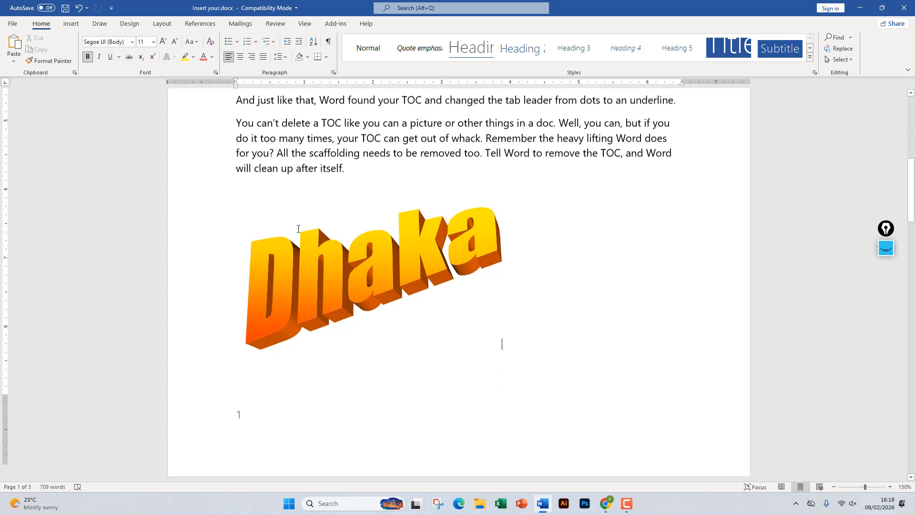
left_click(341, 254)
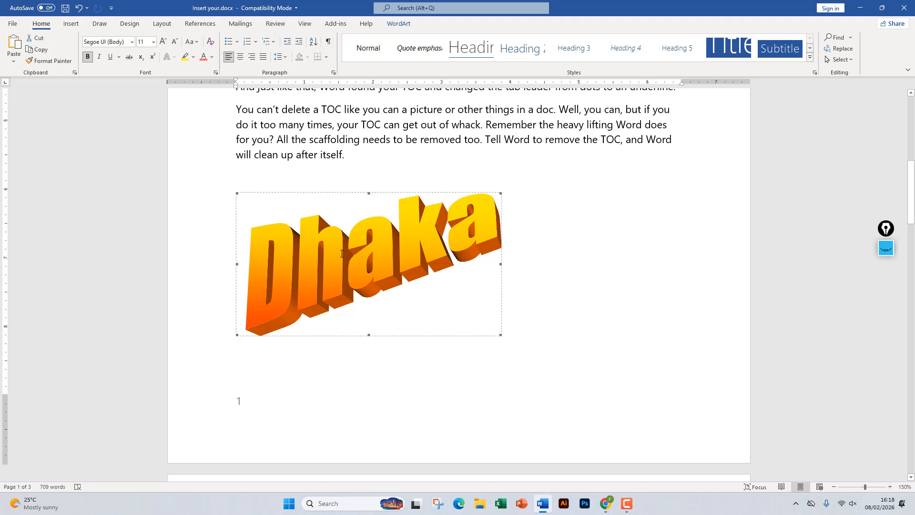
left_click(396, 26)
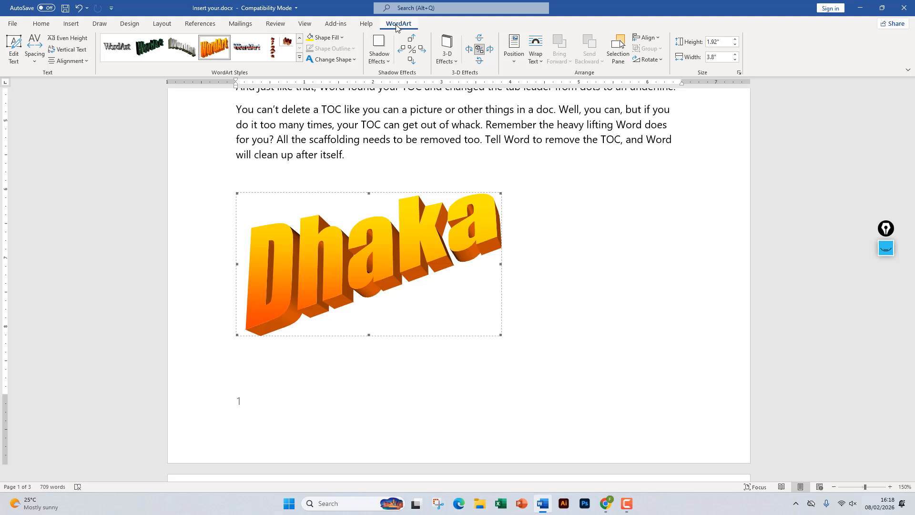
left_click(299, 57)
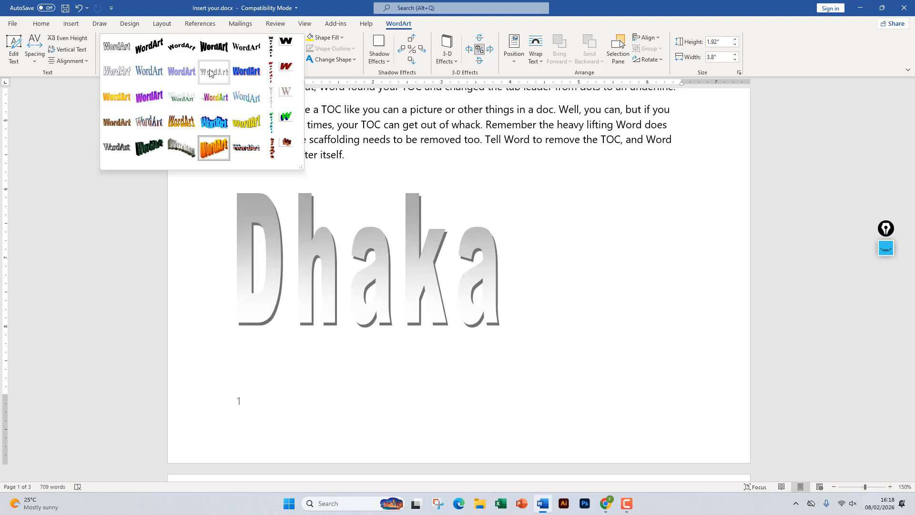
left_click(183, 61)
left_click(531, 215)
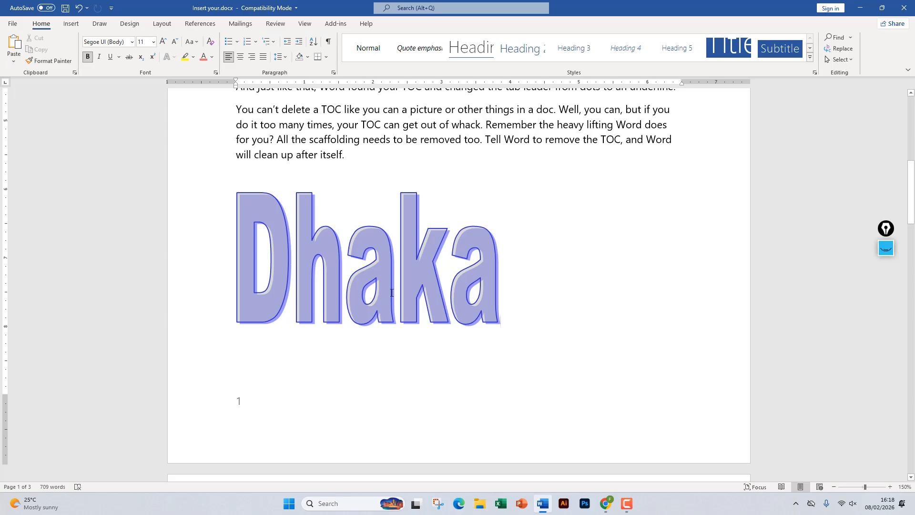
left_click(627, 504)
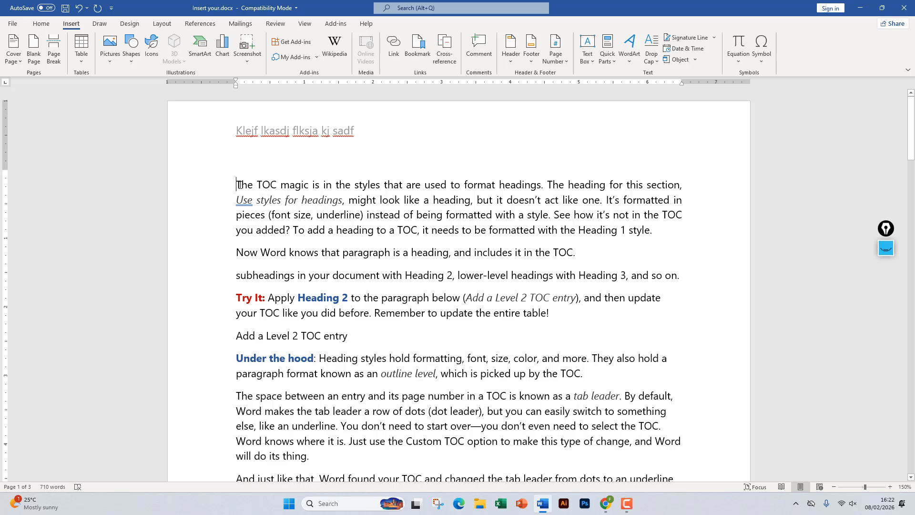
Apply a Dropped-position drop cap three lines tall to the initial T of the first paragraph.
left_click_drag(236, 184, 241, 185)
left_click(285, 252)
left_click_drag(235, 182, 239, 182)
left_click(649, 62)
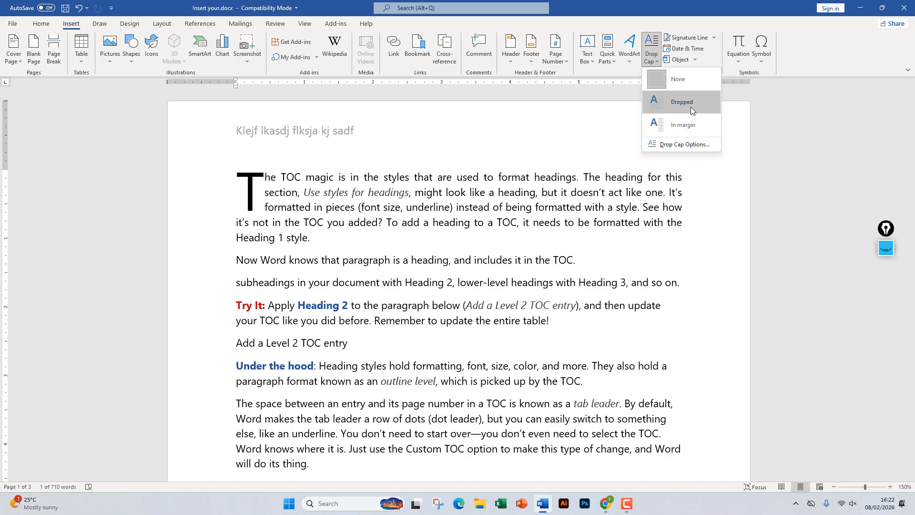
left_click(690, 145)
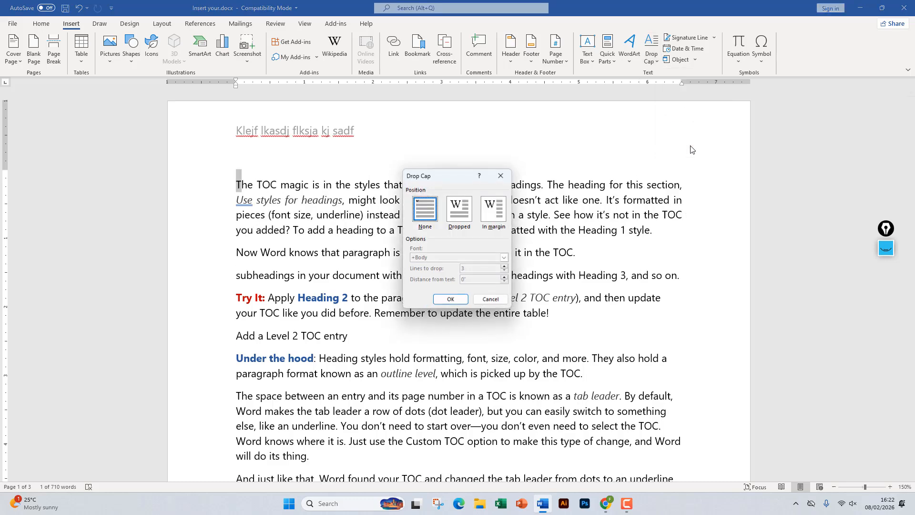
left_click_drag(453, 168, 476, 89)
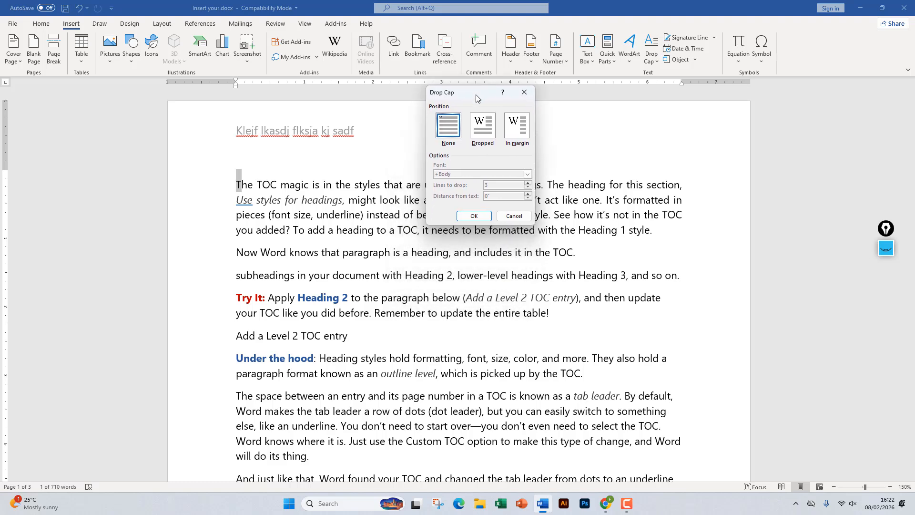
left_click(482, 126)
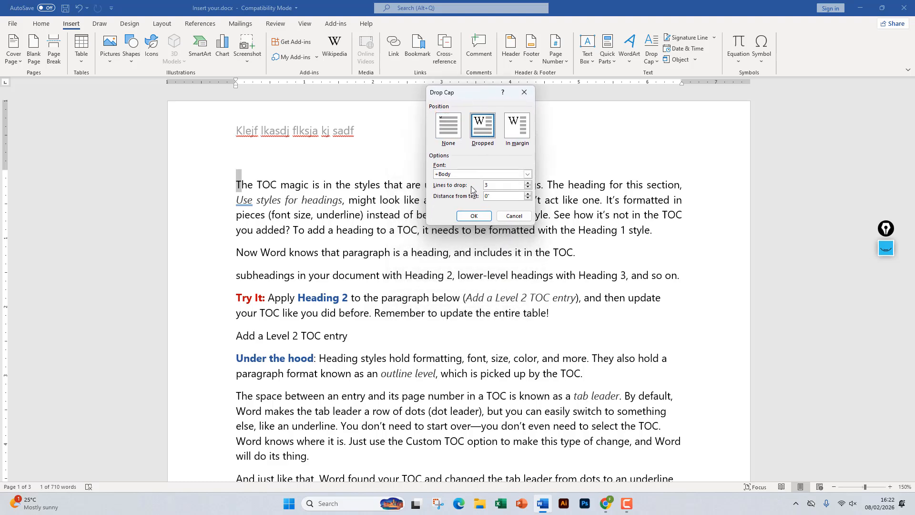
left_click(528, 183)
left_click(528, 183)
left_click(528, 190)
left_click(478, 218)
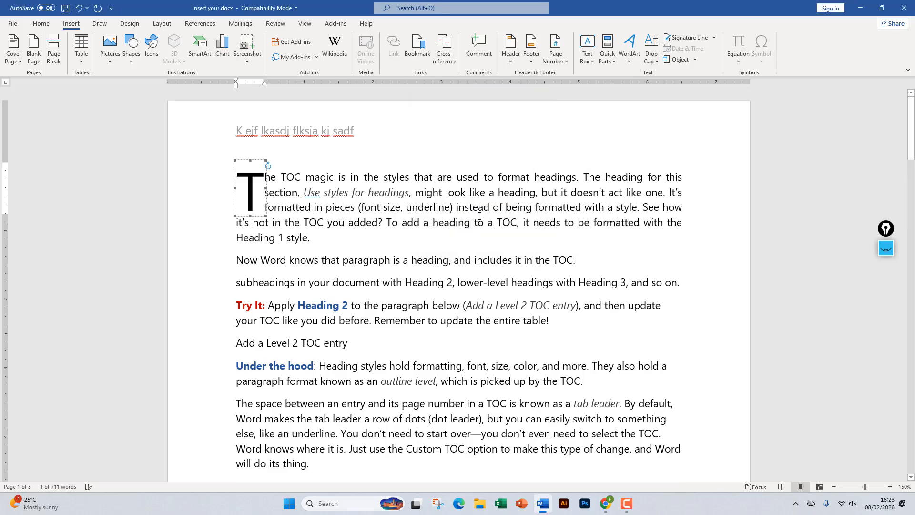
left_click(477, 221)
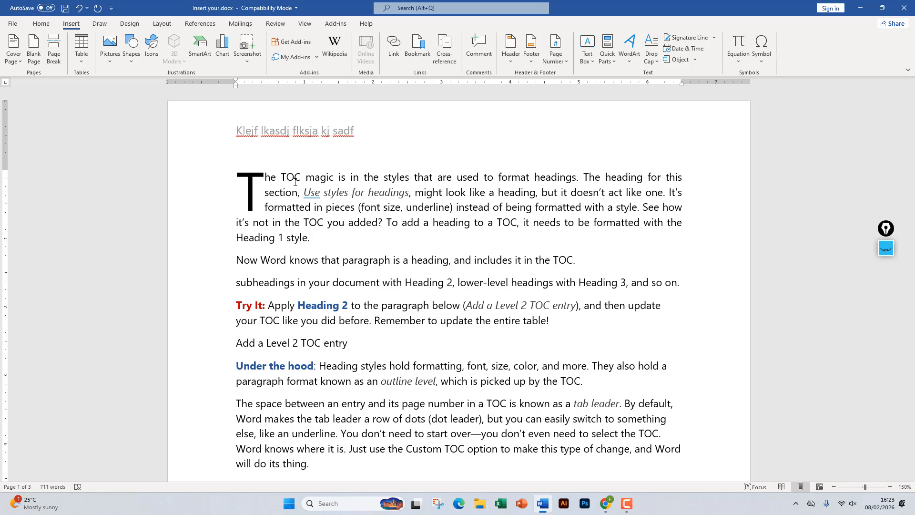
Insert the built-in Area of Circle equation within the first paragraph's opening line and delete it again.
left_click(737, 61)
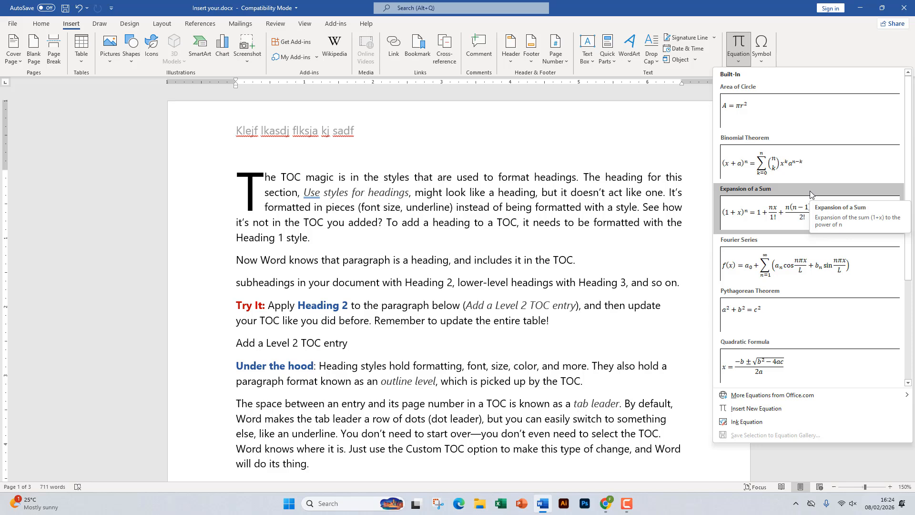
left_click(760, 107)
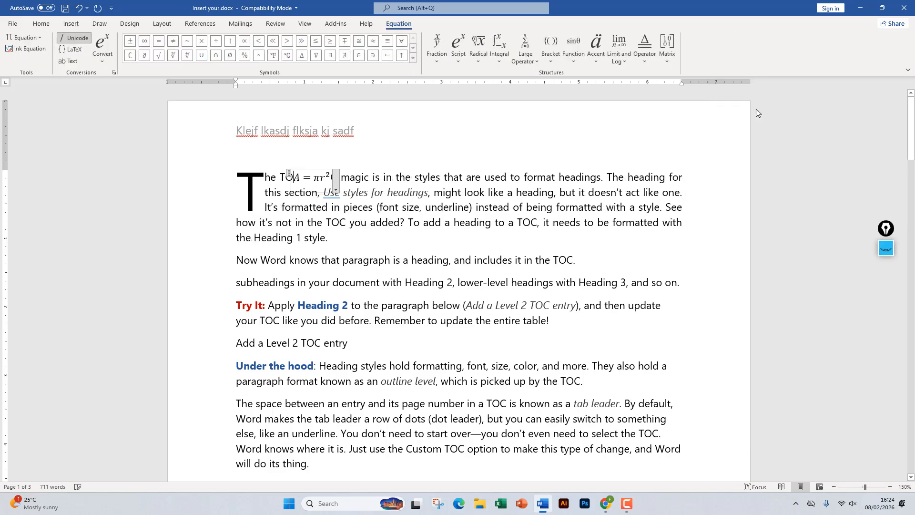
left_click(266, 159)
left_click(298, 160)
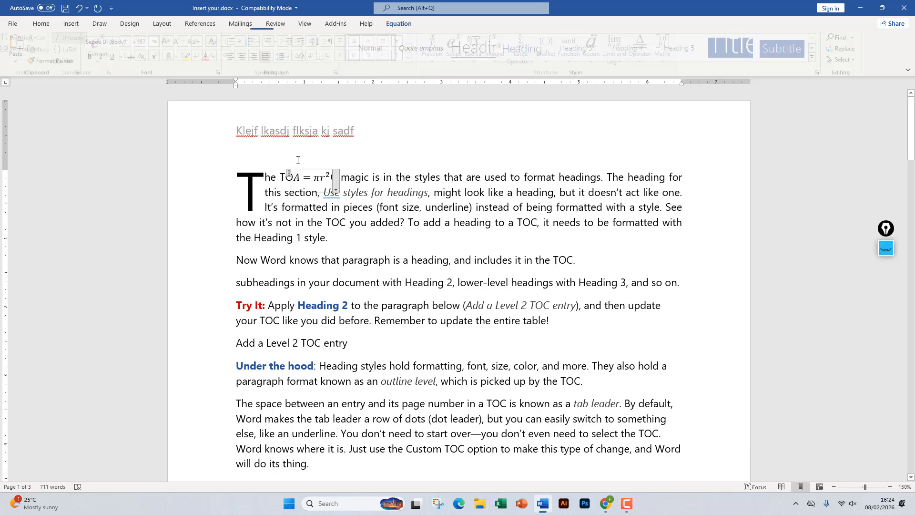
left_click(336, 177)
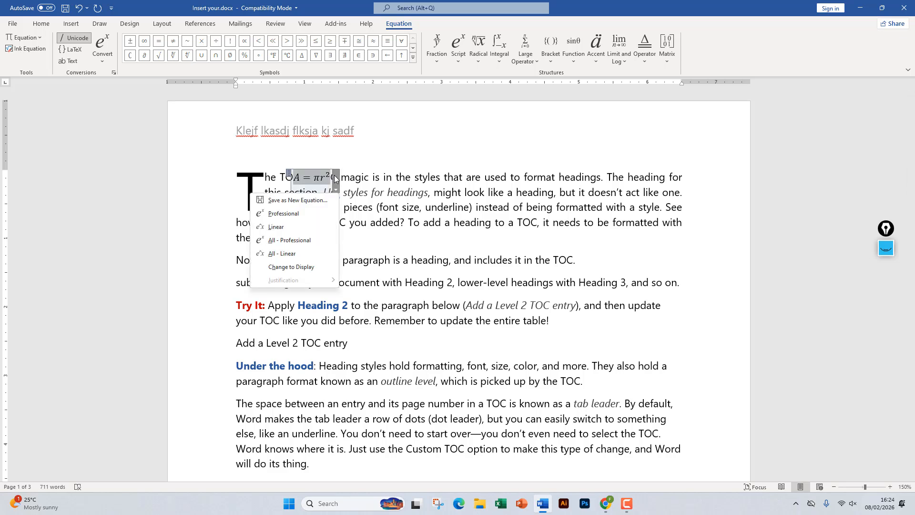
left_click(367, 182)
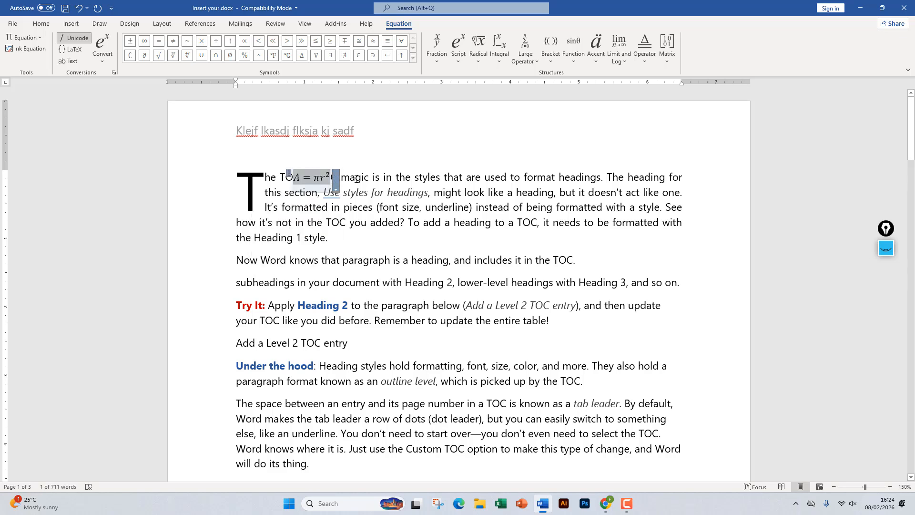
key("Delete")
Delete the drop cap T from the first paragraph and add blank lines above the text.
left_click(266, 178)
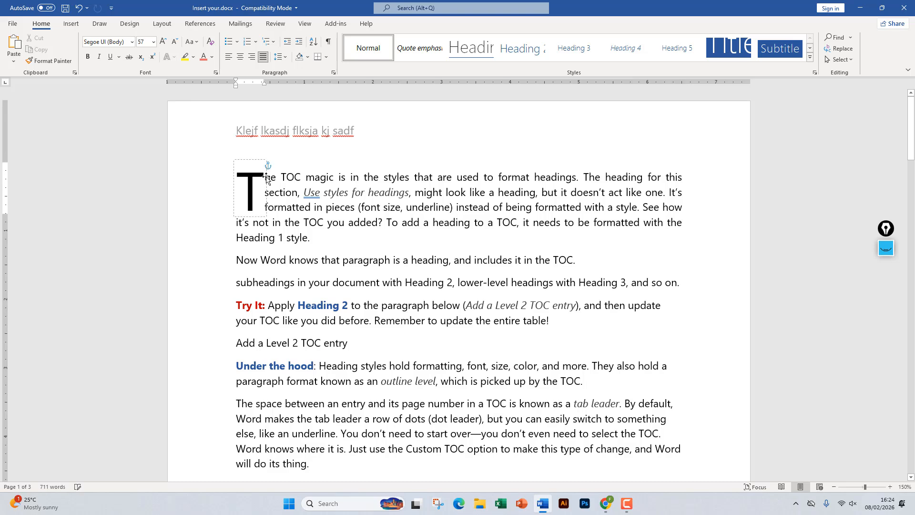
key("Delete")
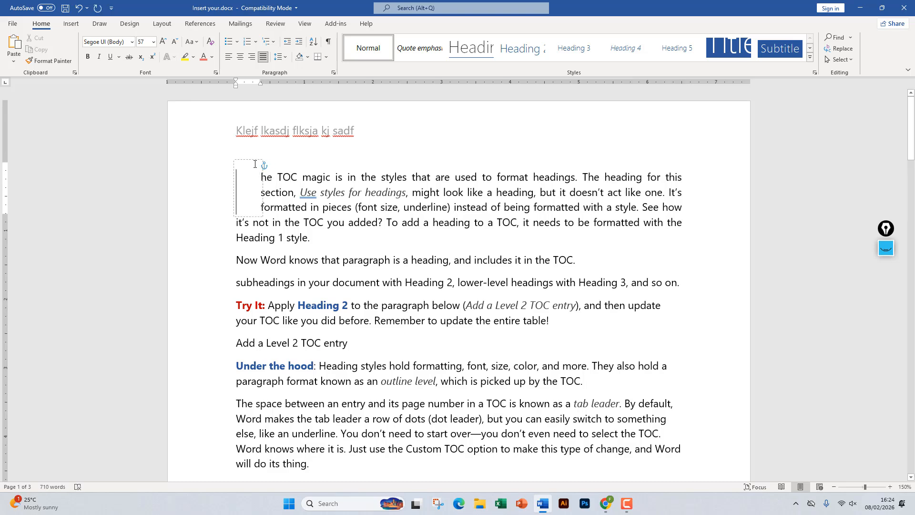
key("Delete")
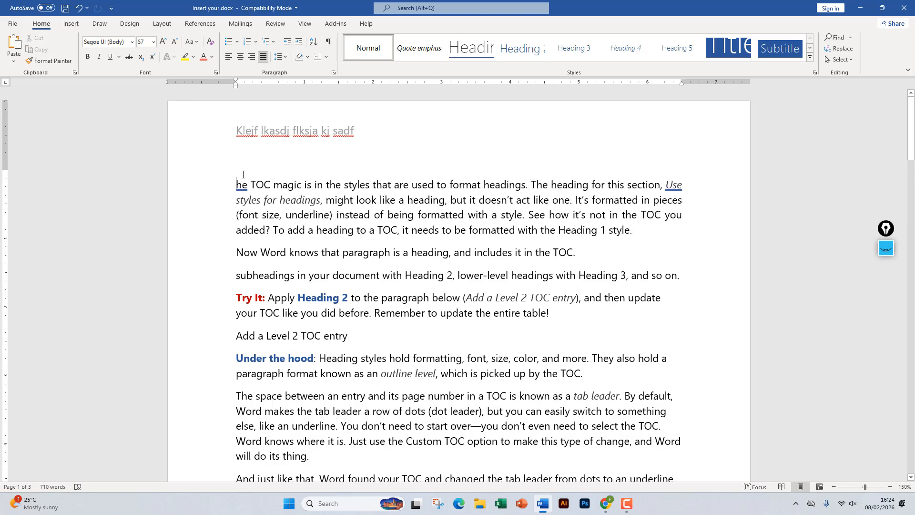
key("ctrl+z")
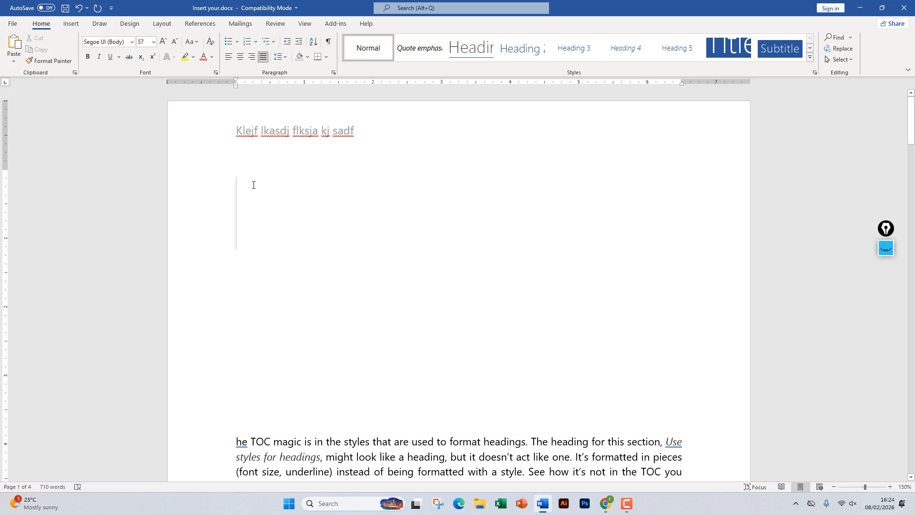
Set the font size of the first blank line to 11 and insert an equation on it.
left_click(153, 42)
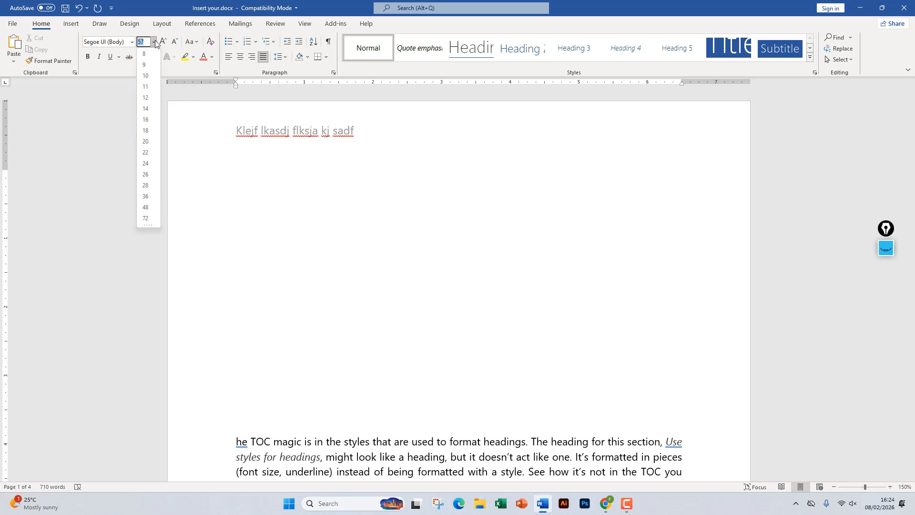
left_click(150, 86)
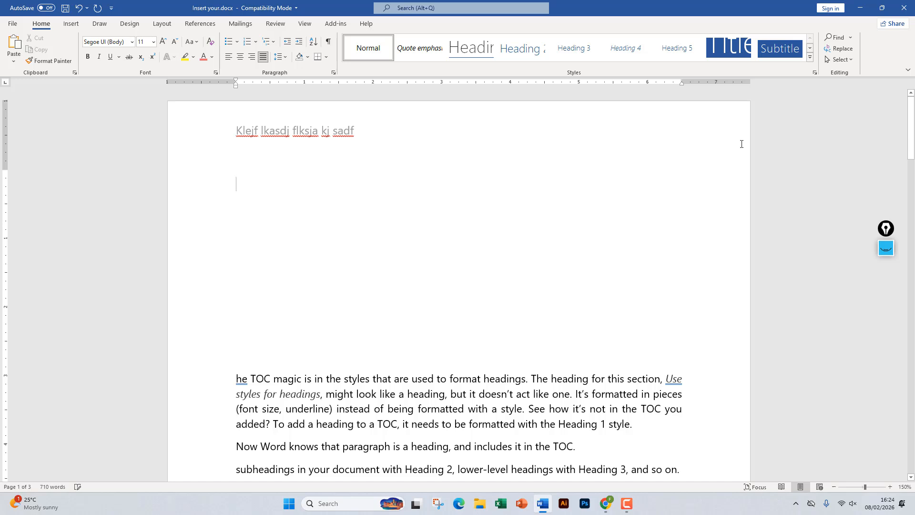
left_click(71, 23)
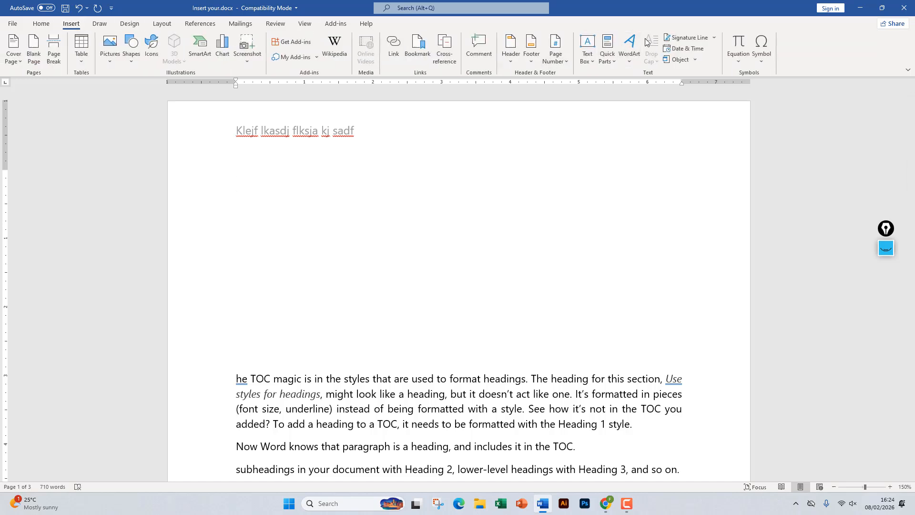
left_click(738, 61)
left_click(753, 429)
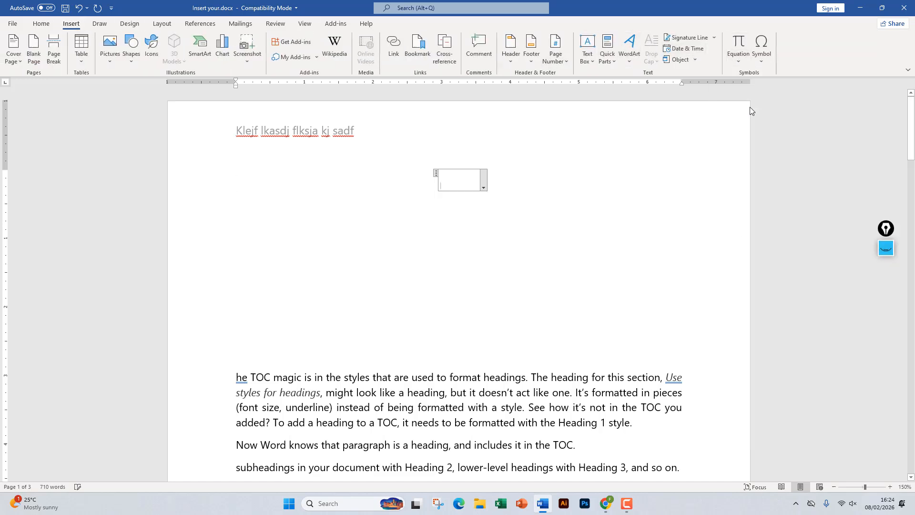
left_click(454, 184)
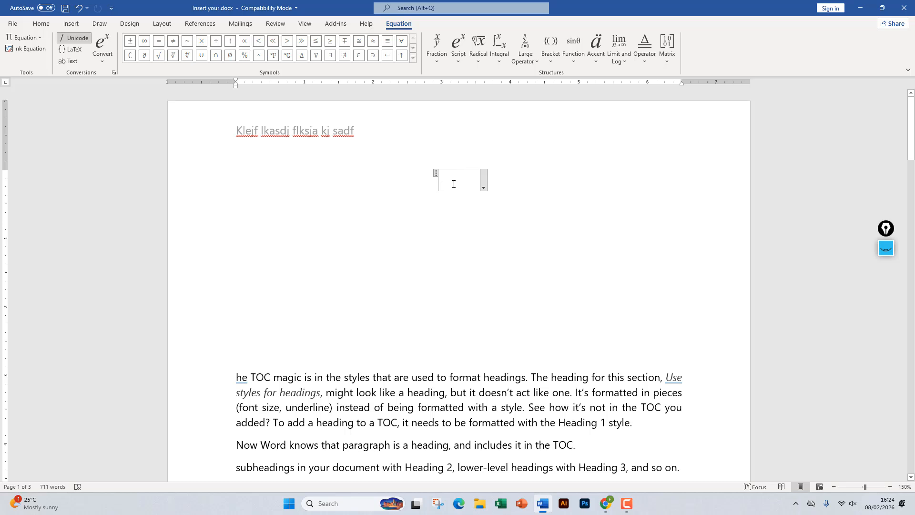
Select the equation's contents and set their font color to a dark blue-gray theme shade.
left_click_drag(460, 184, 448, 186)
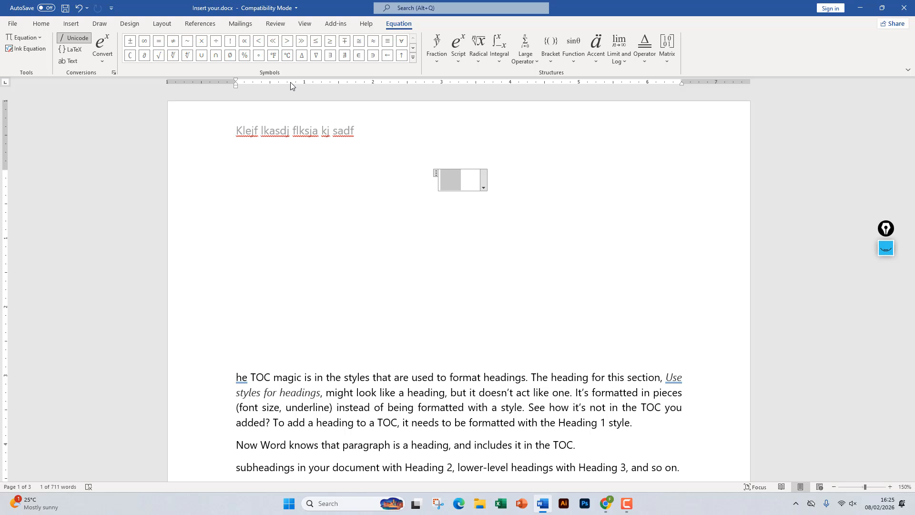
key("ctrl+z")
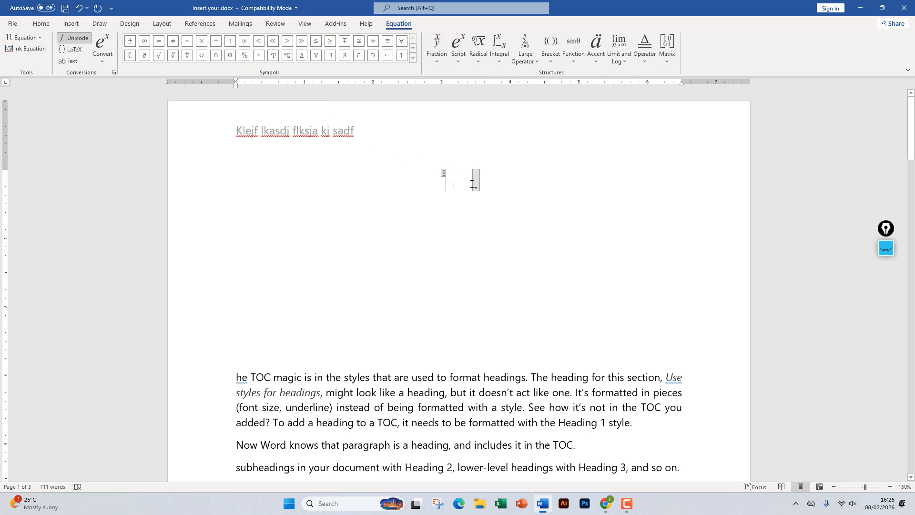
left_click_drag(471, 182, 443, 183)
left_click(41, 24)
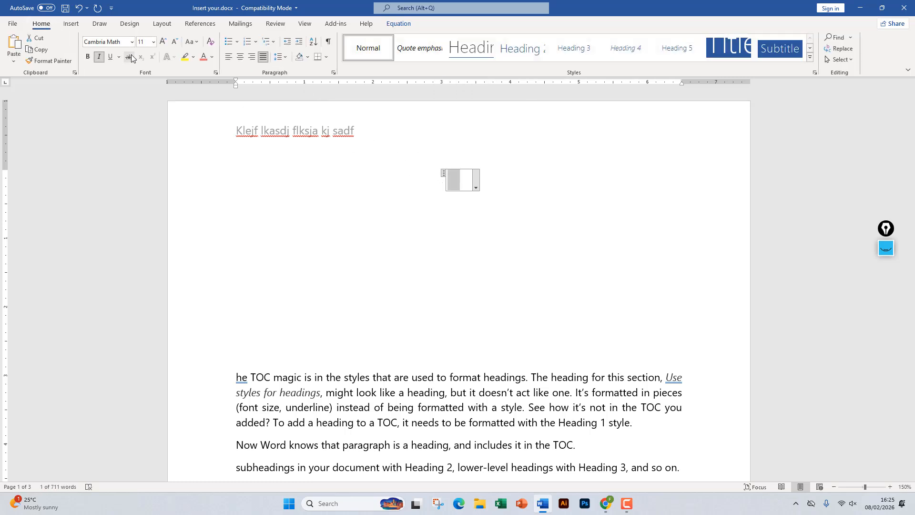
left_click(211, 57)
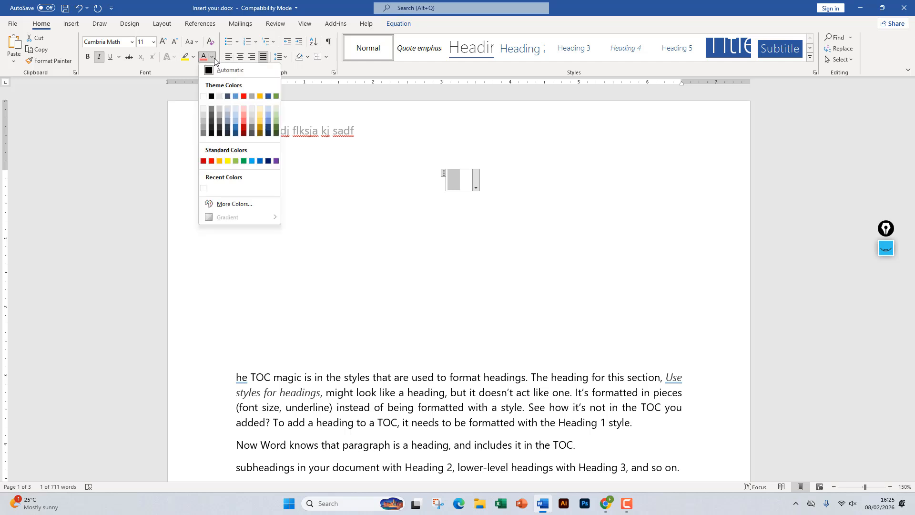
left_click(213, 70)
left_click(212, 58)
left_click(228, 128)
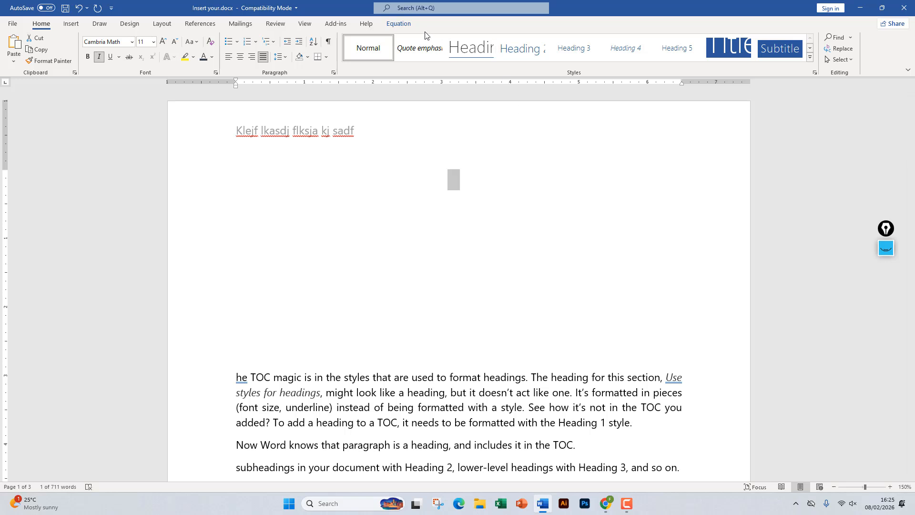
Delete the empty recolored equation from the blank line above the first paragraph.
left_click(398, 24)
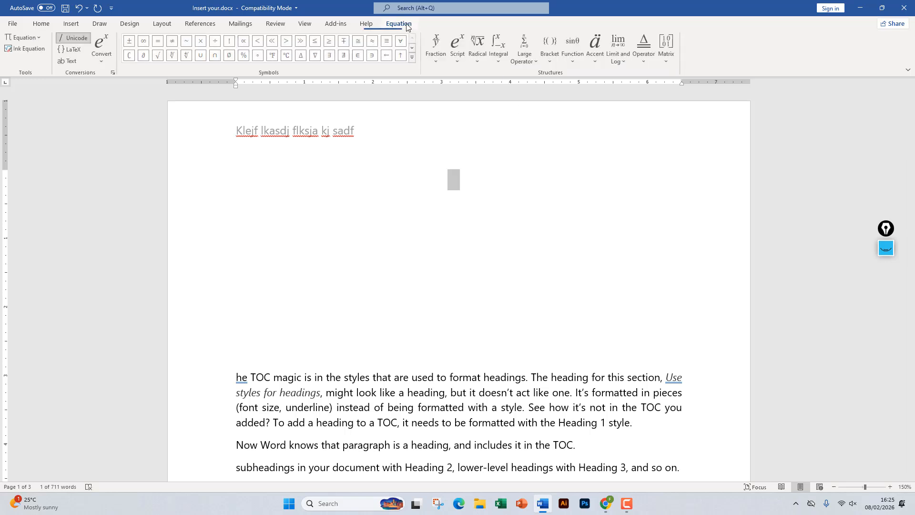
left_click(454, 170)
left_click(444, 172)
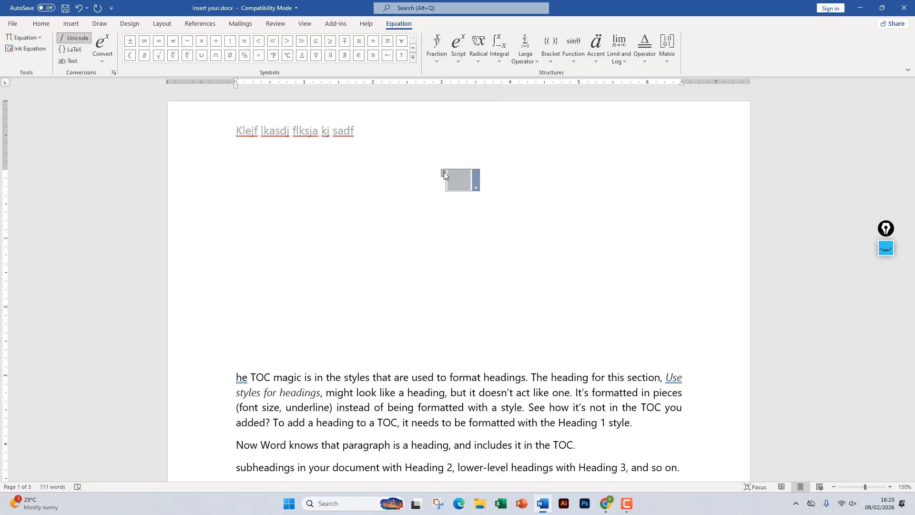
key("Delete")
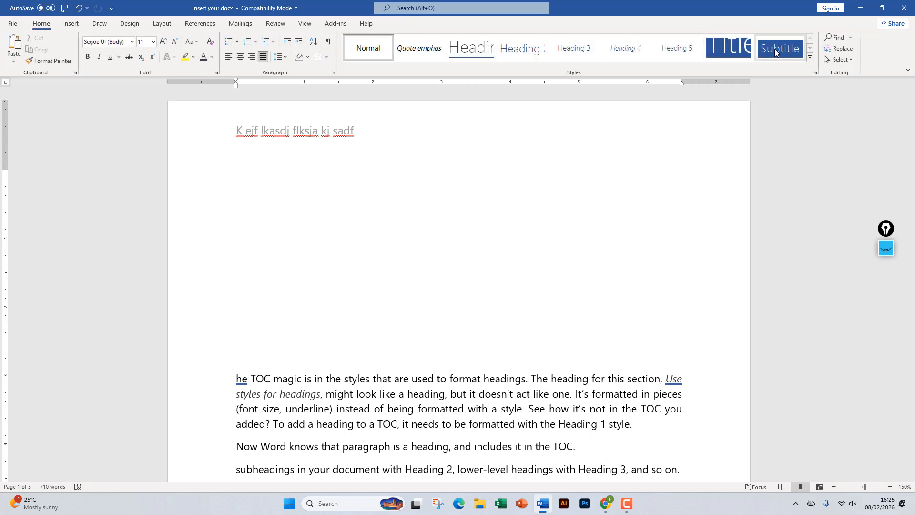
Insert a new equation on the blank line, try the Text conversion mode in it, and remove the added blank entries.
left_click(59, 23)
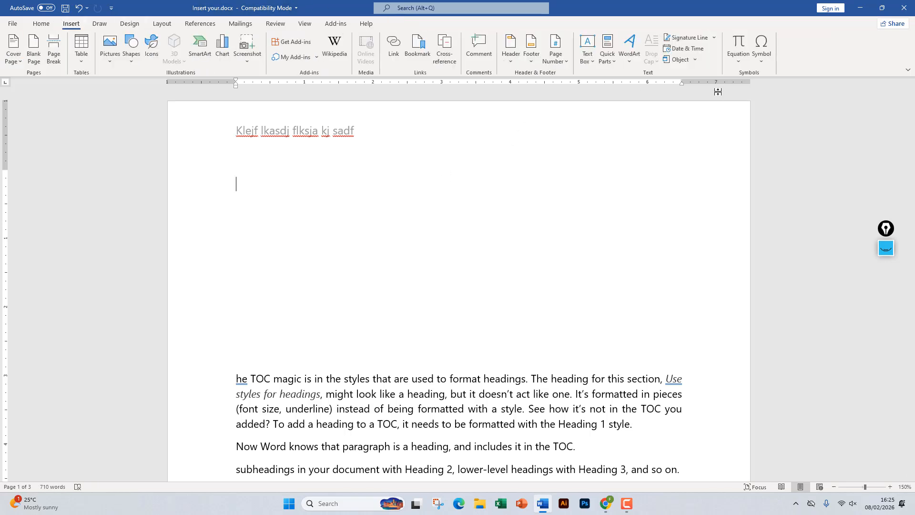
left_click(741, 62)
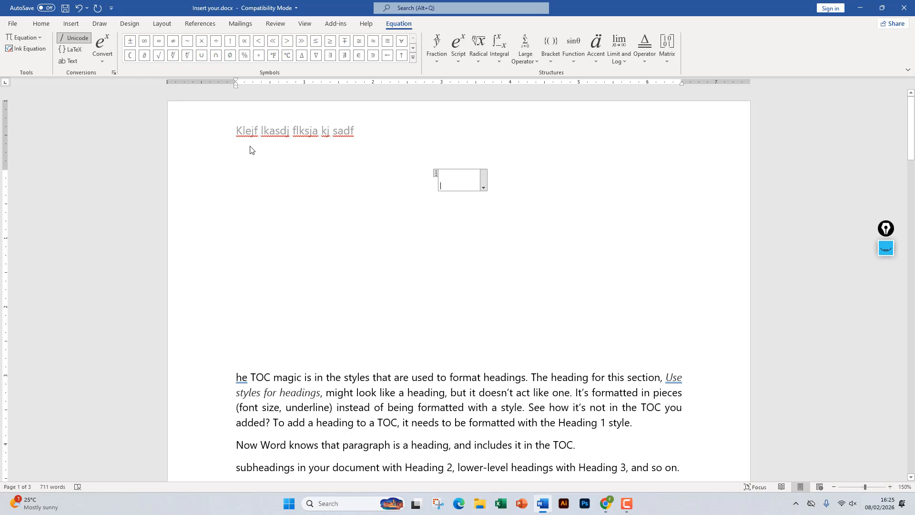
left_click(68, 61)
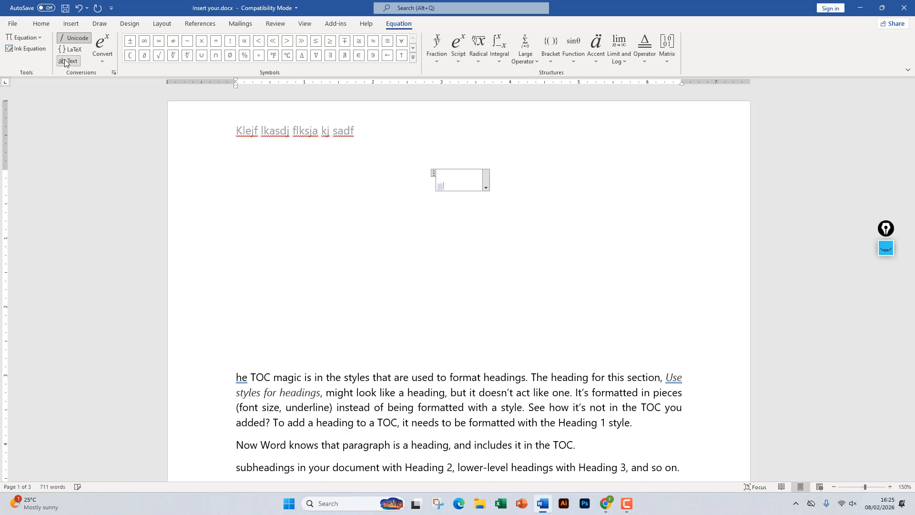
left_click(66, 60)
left_click(67, 60)
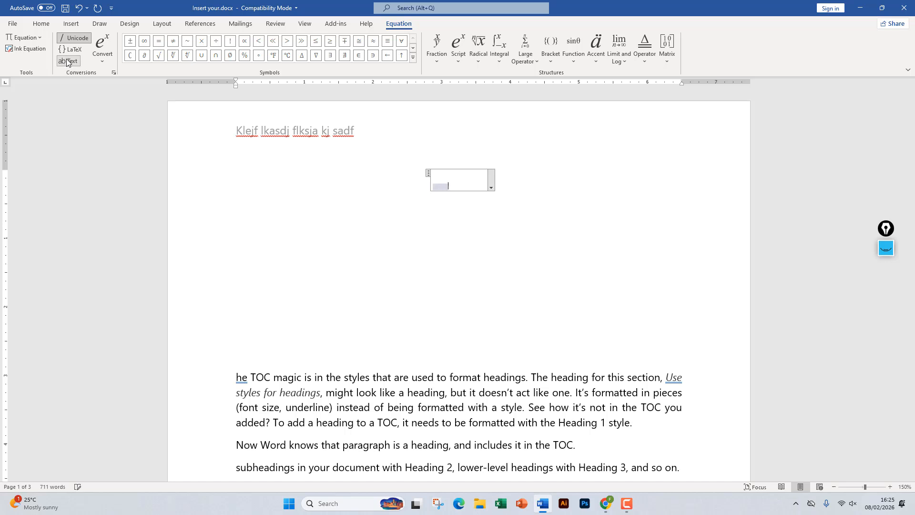
left_click(67, 60)
key("BackSpace")
key("BackSpace")
key("BackSpace")
key("BackSpace")
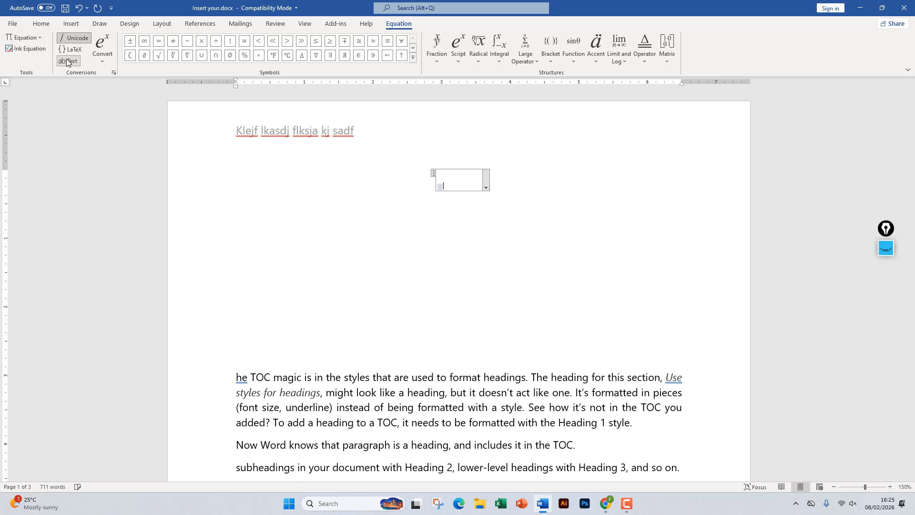
left_click(486, 187)
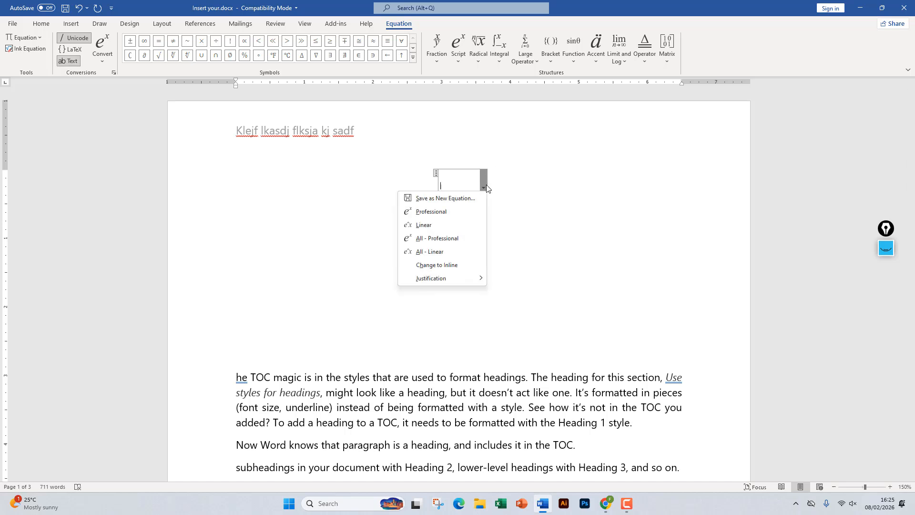
left_click(626, 503)
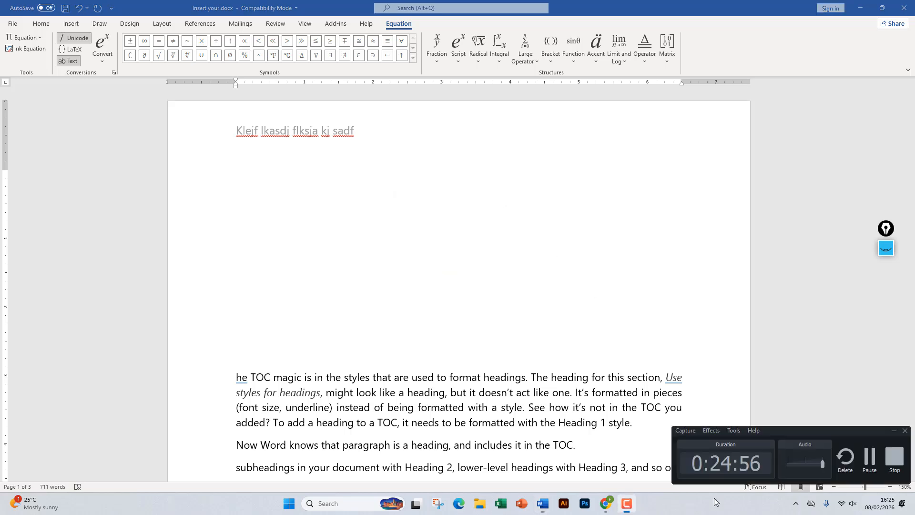
left_click(870, 457)
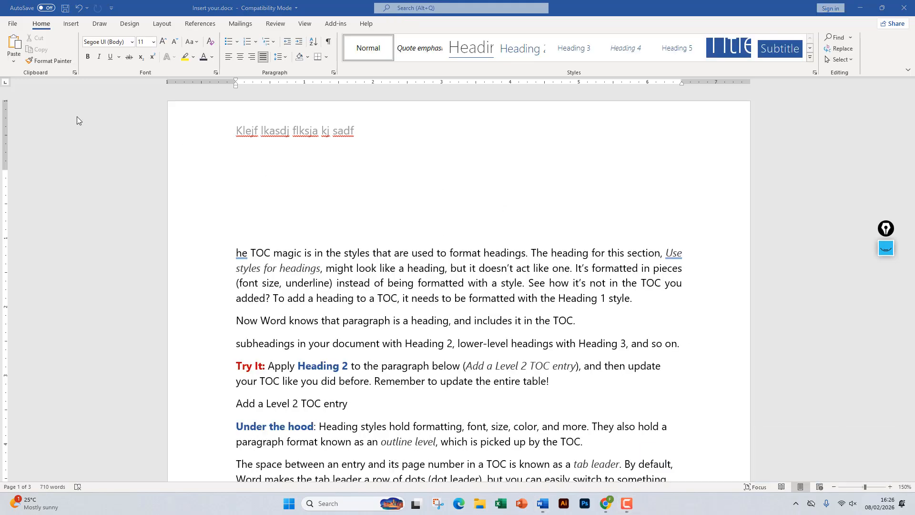
Insert a new equation above the first paragraph and start it with "ab =".
left_click(69, 26)
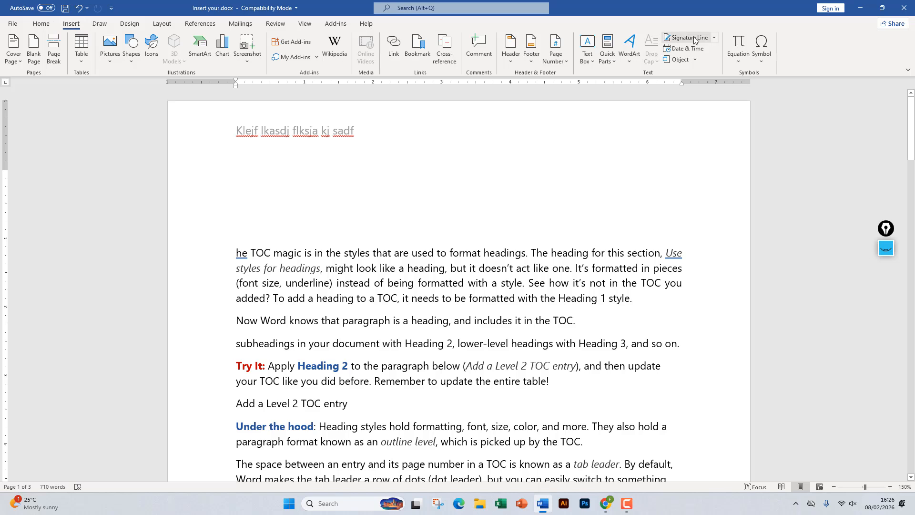
left_click(739, 42)
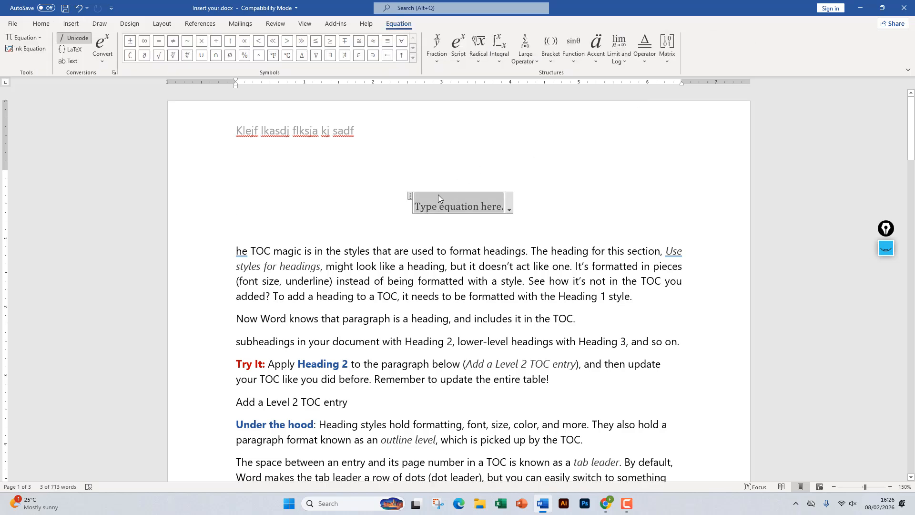
type("ab ")
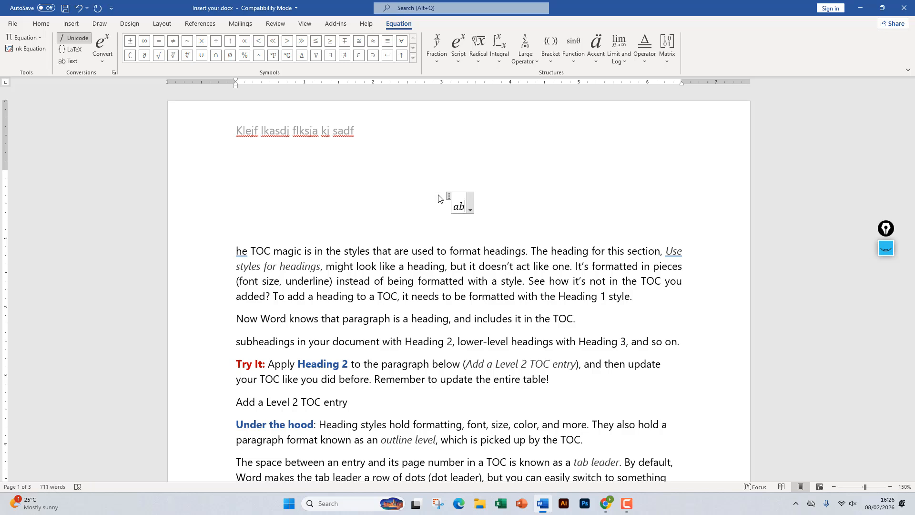
type("=")
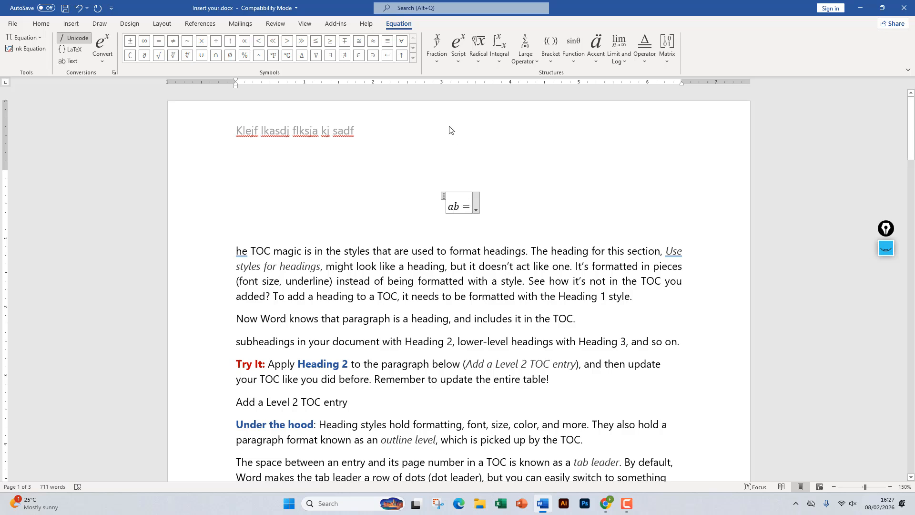
Add a superscript structure after the equals sign, with a stacked fraction in parentheses as its base.
left_click(457, 56)
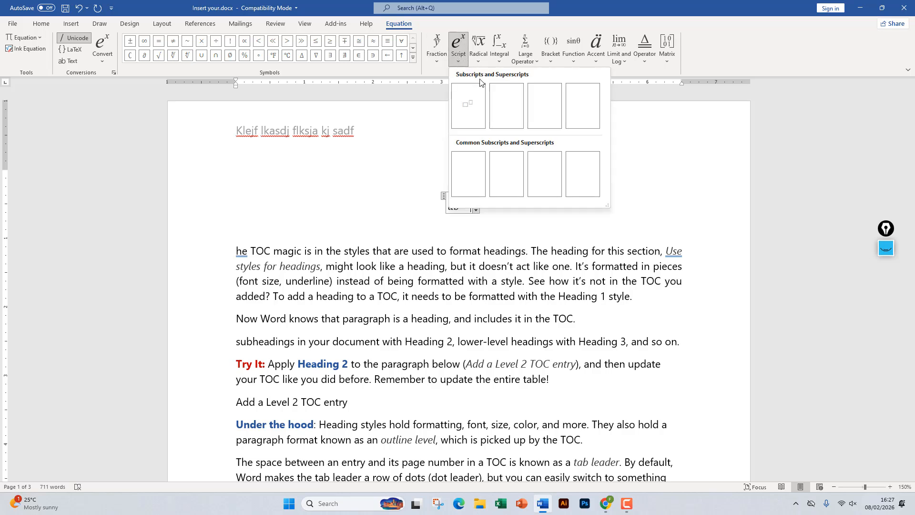
left_click(469, 109)
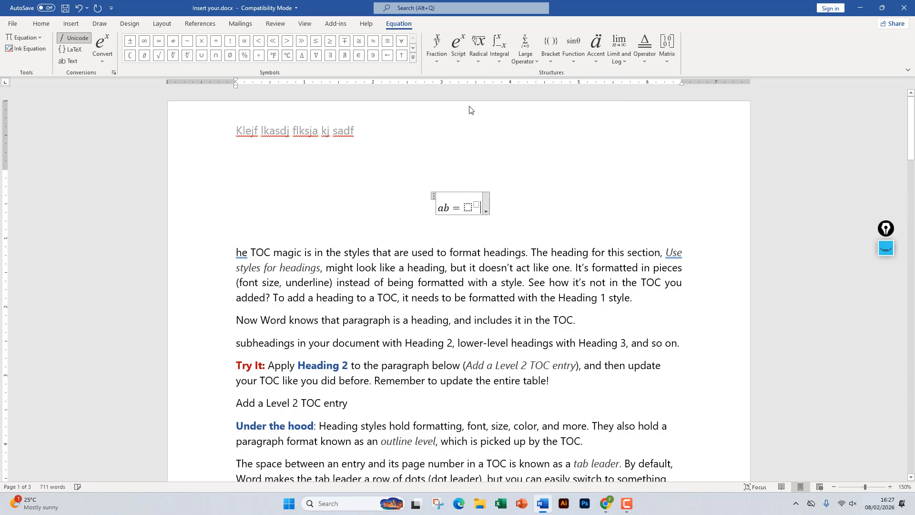
left_click(468, 207)
left_click(550, 56)
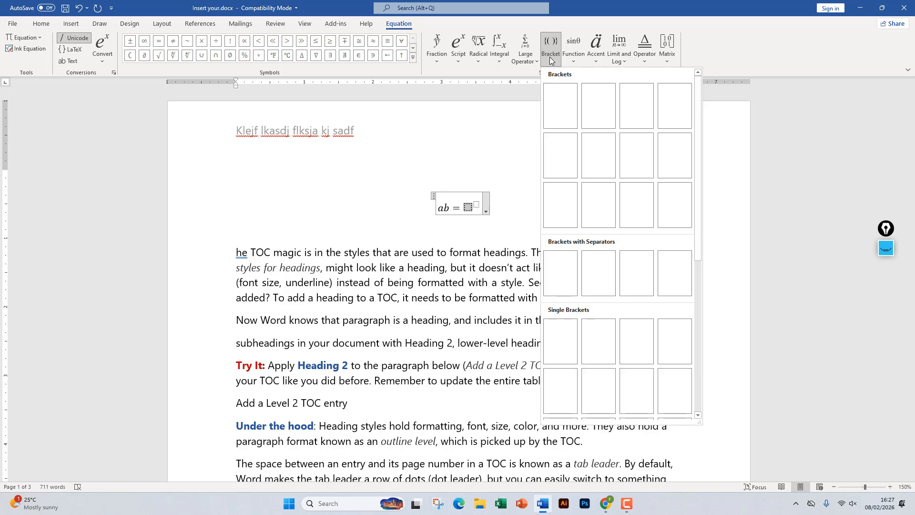
left_click(561, 106)
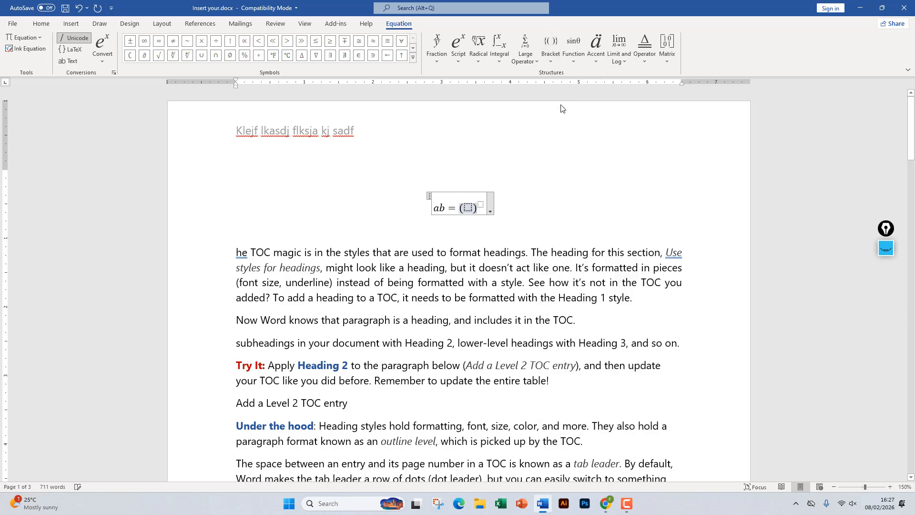
left_click(470, 215)
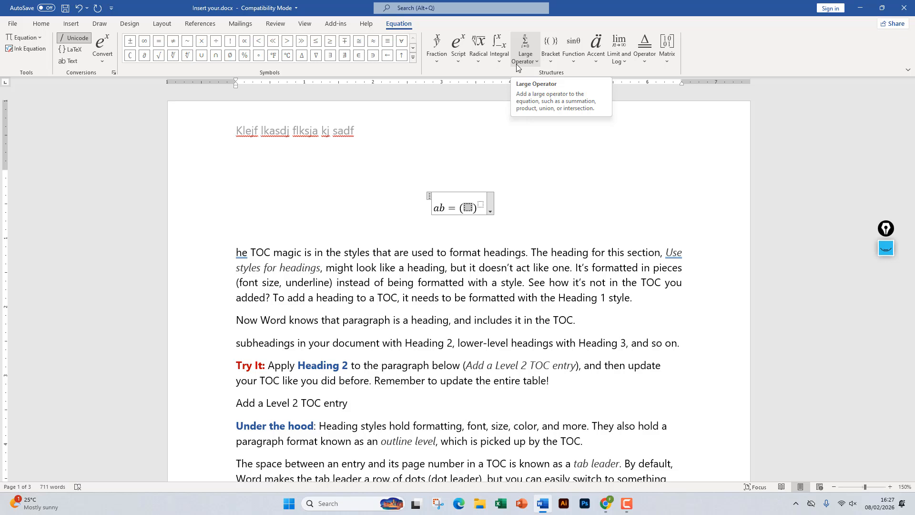
left_click(435, 60)
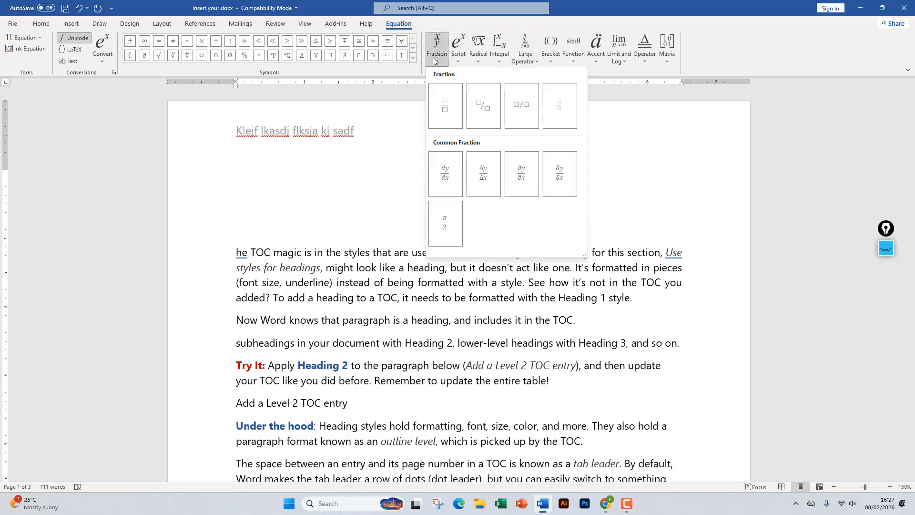
left_click(448, 105)
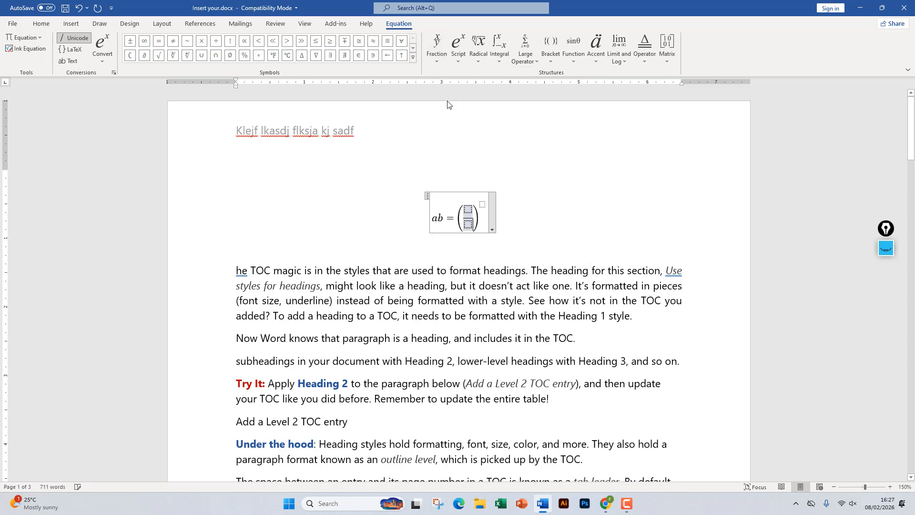
Fill the fraction with a + b over 2 and set the superscript to 2.
left_click(468, 210)
type("a + ")
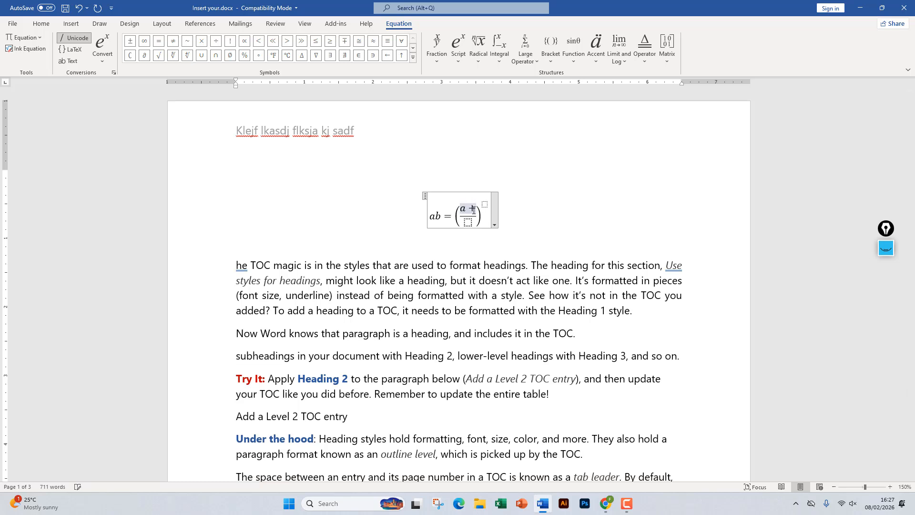
type("b")
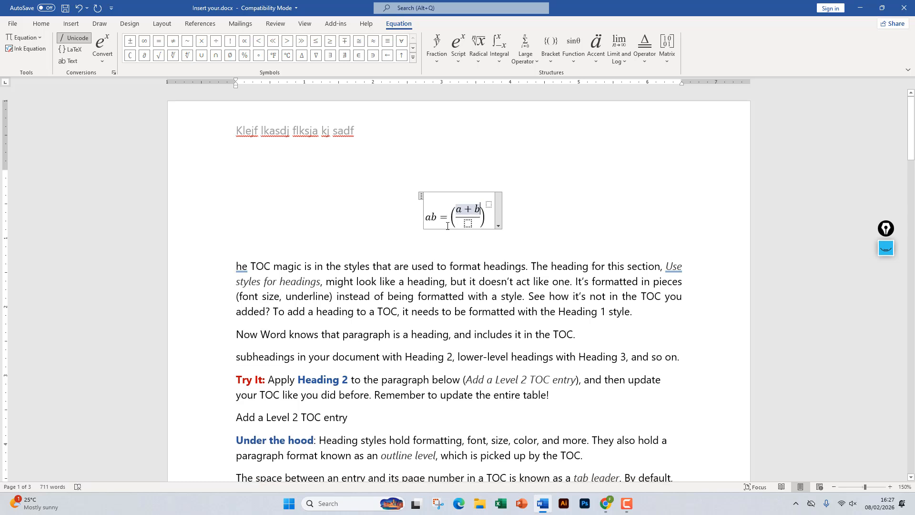
left_click(468, 223)
type("2")
left_click(489, 203)
type("2")
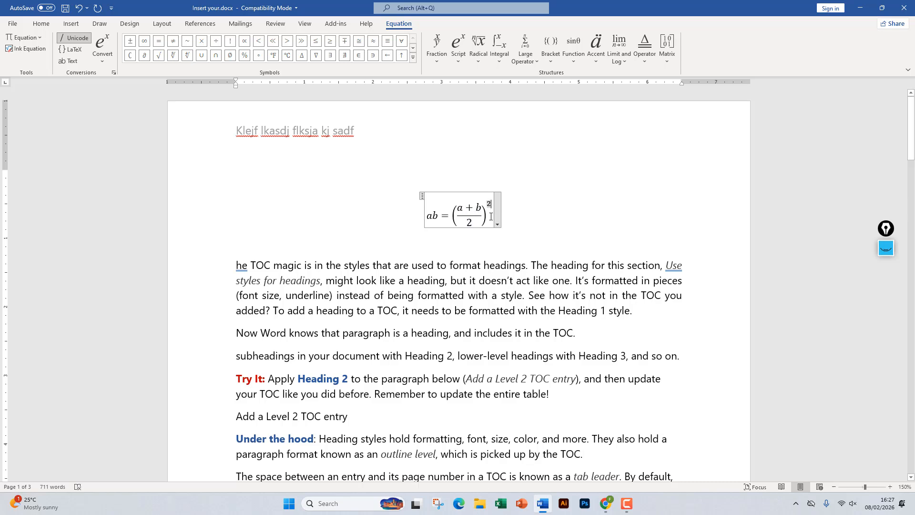
Append a minus sign and a second superscript structure whose base is a stacked fraction in parentheses.
type("=")
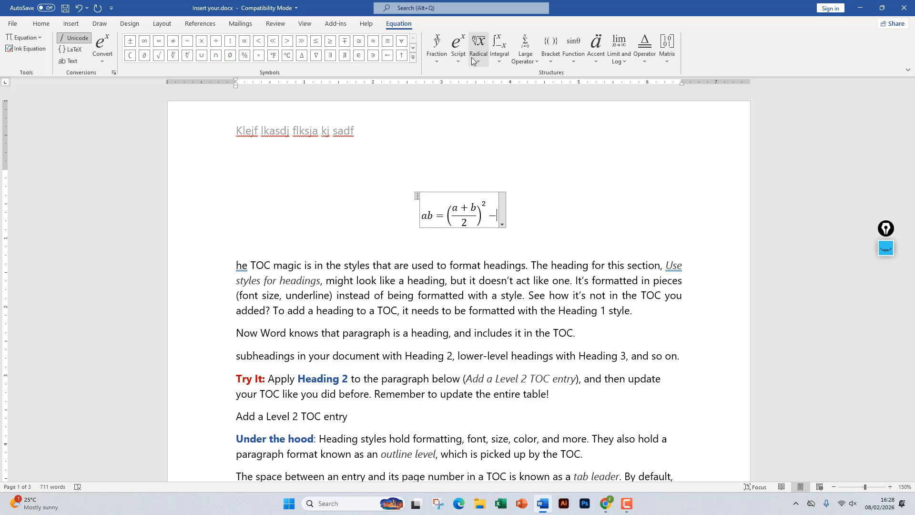
left_click(458, 45)
left_click(471, 92)
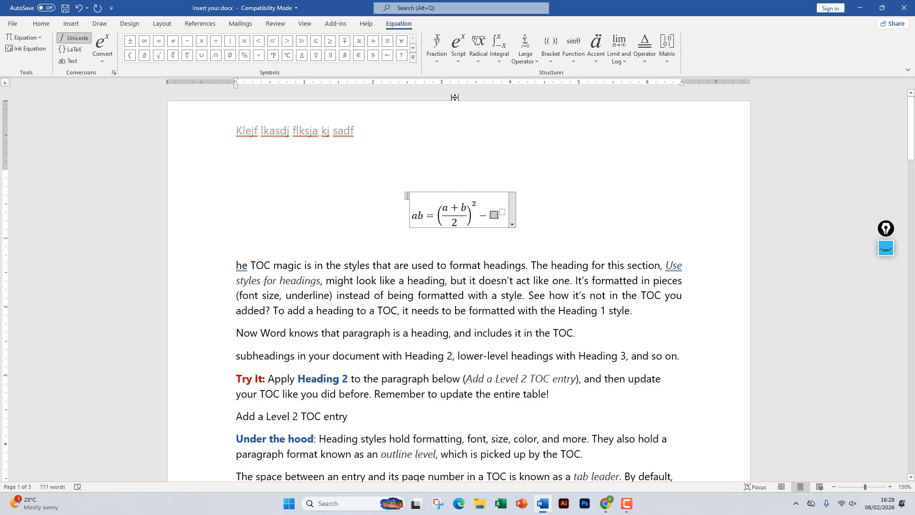
left_click(549, 60)
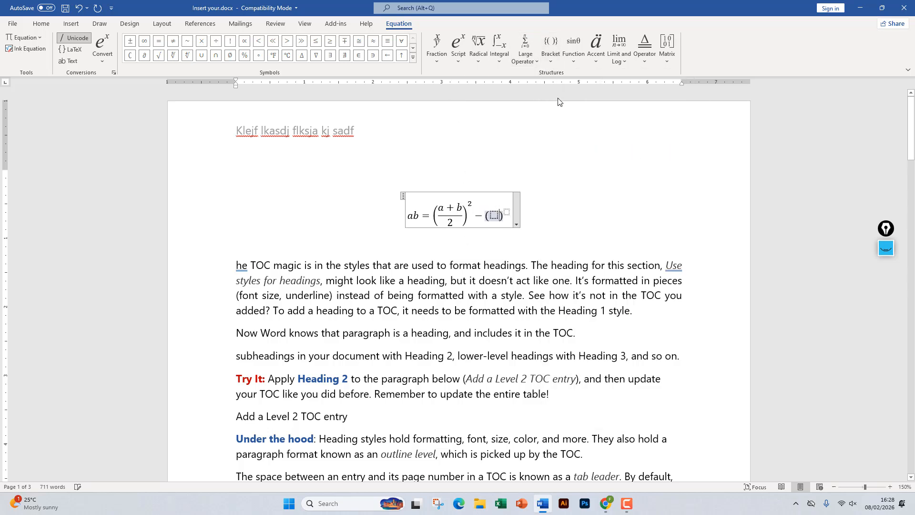
left_click(558, 102)
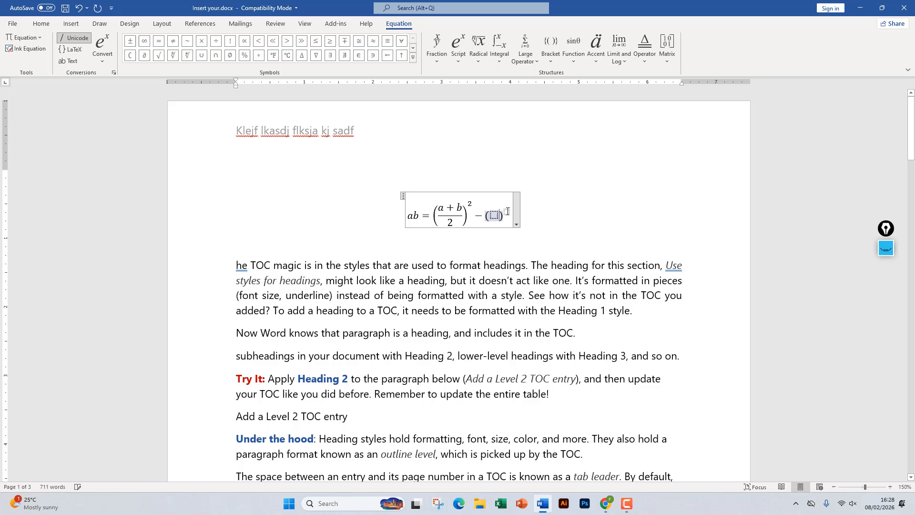
left_click(439, 56)
left_click(444, 105)
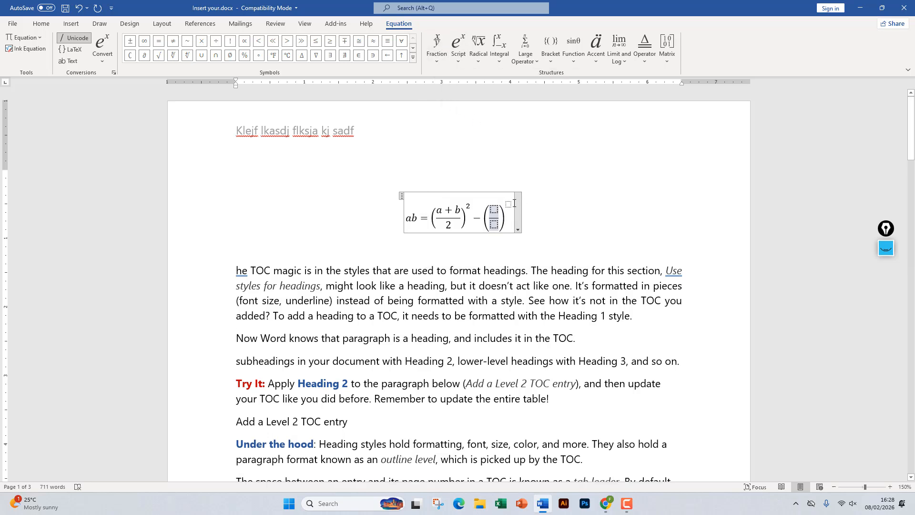
Fill the second fraction with a − b over 2, set its superscript to 2, and leave the equation.
left_click(495, 210)
type("a")
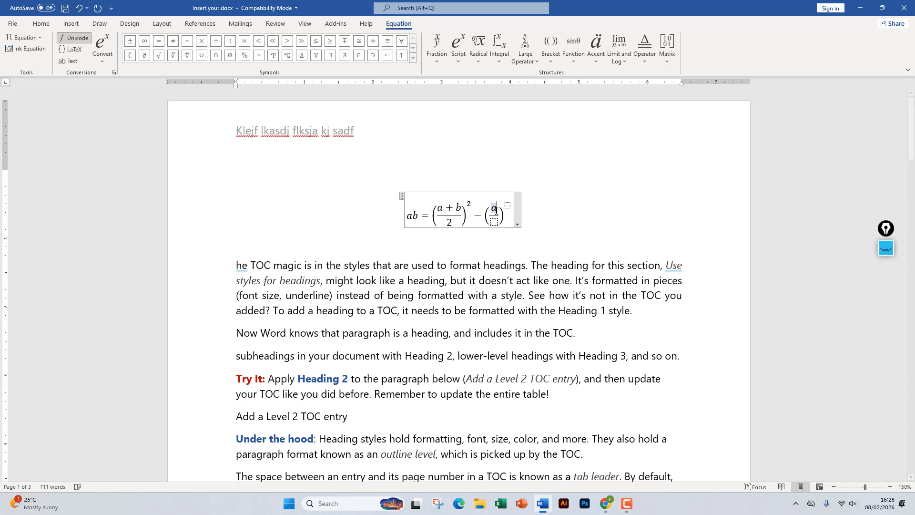
type("-b")
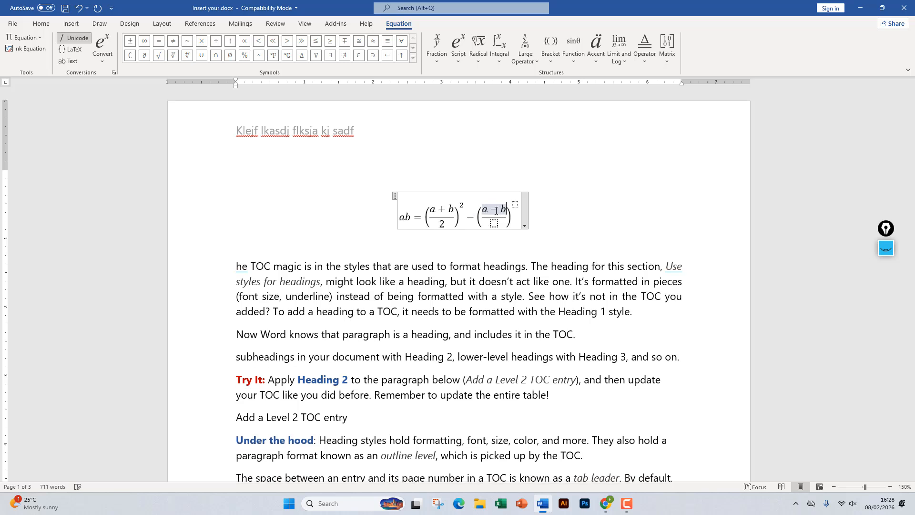
key("Down")
type("2")
left_click(514, 205)
type("2")
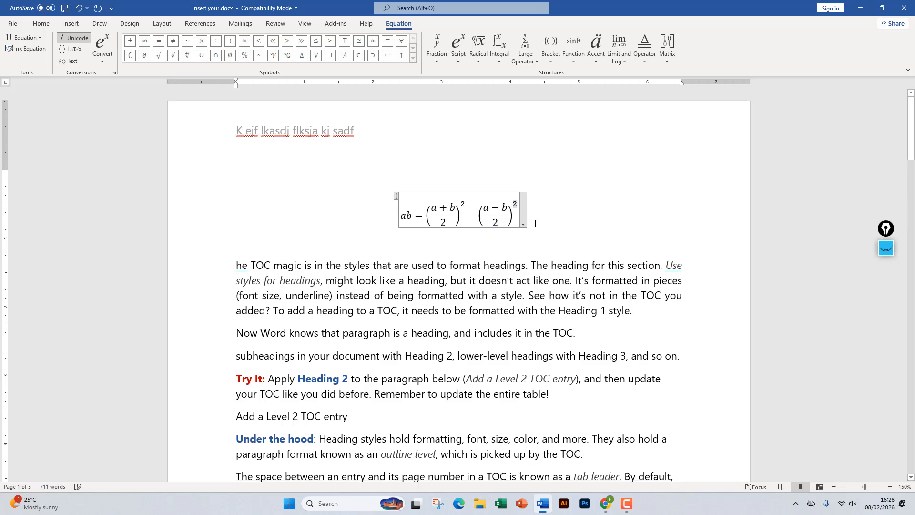
left_click(535, 224)
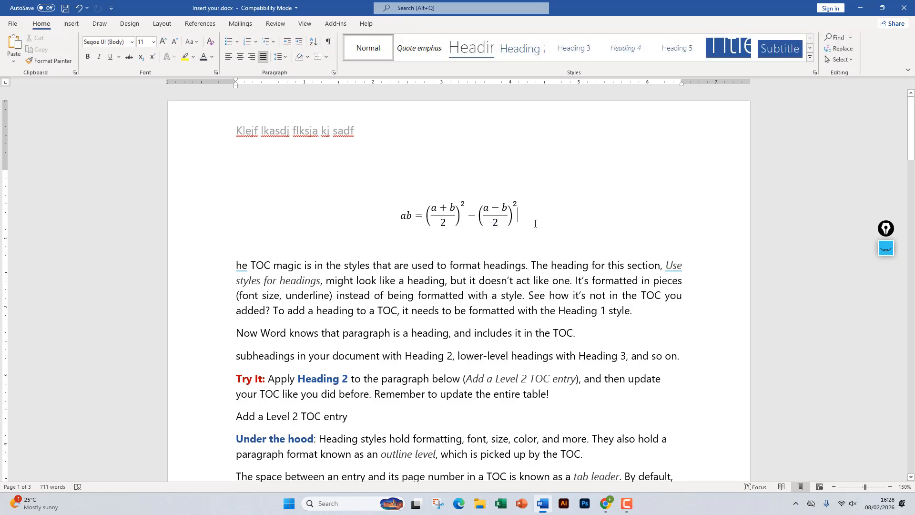
Examine the equation structures offered for radicals, integrals, functions, and limits and logarithms.
double_click(495, 208)
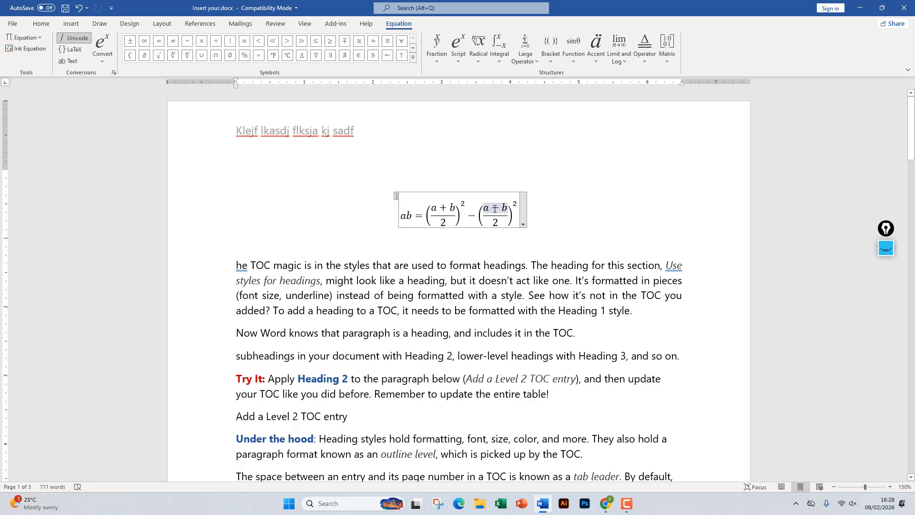
left_click(480, 62)
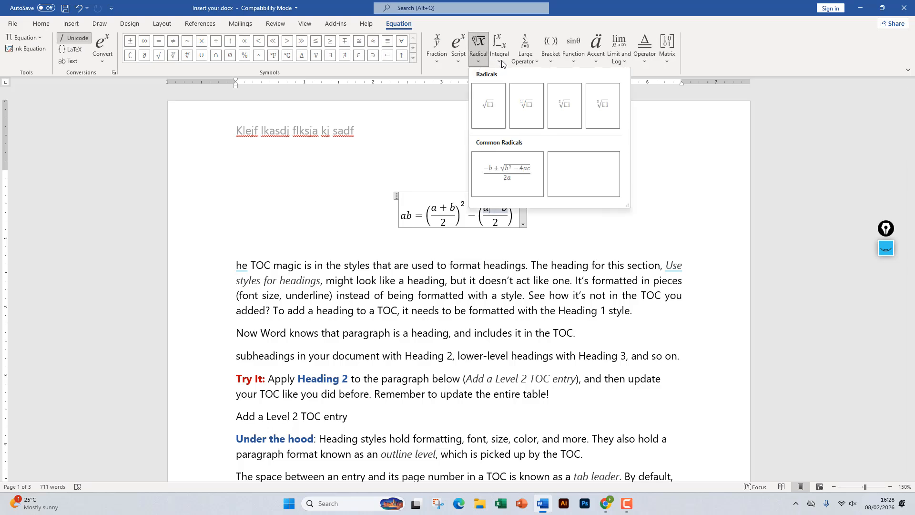
left_click(500, 60)
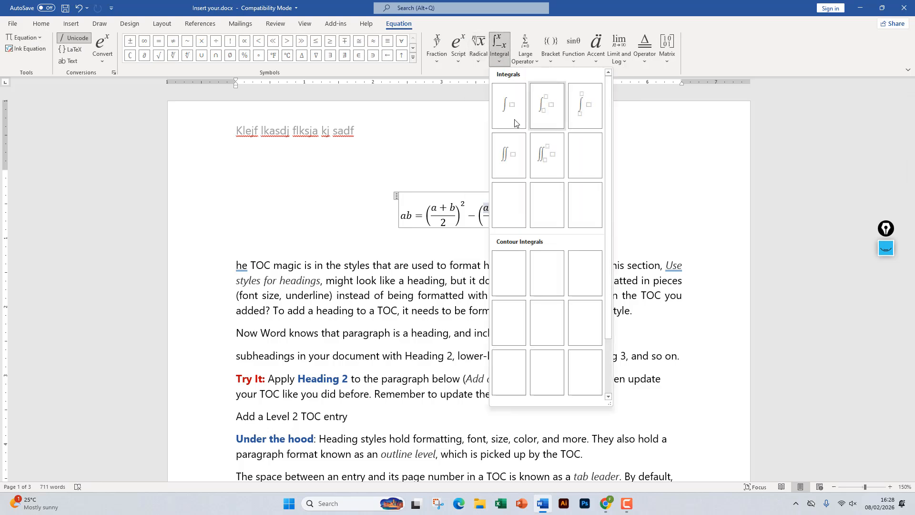
left_click(572, 56)
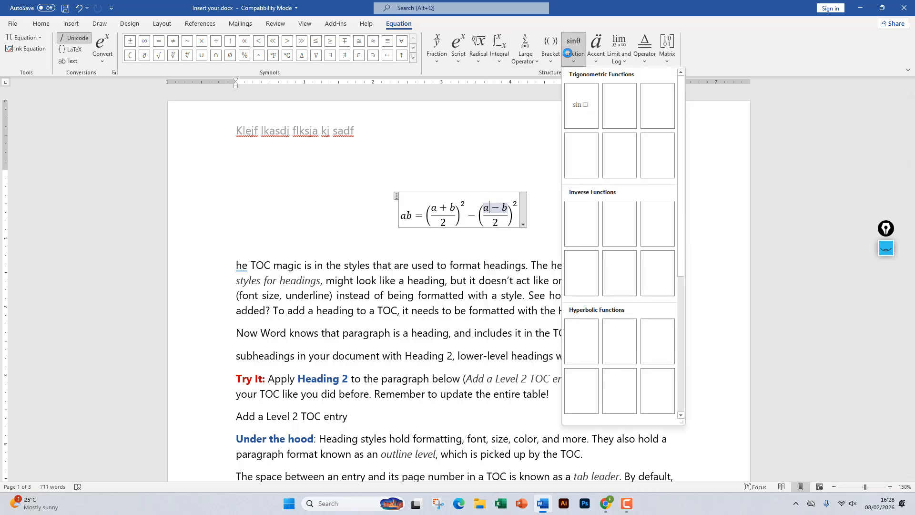
left_click(627, 62)
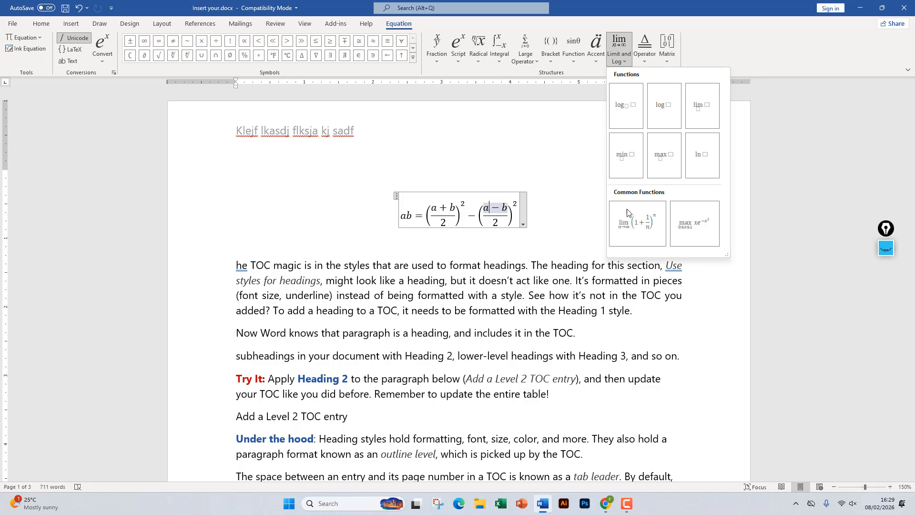
left_click(627, 504)
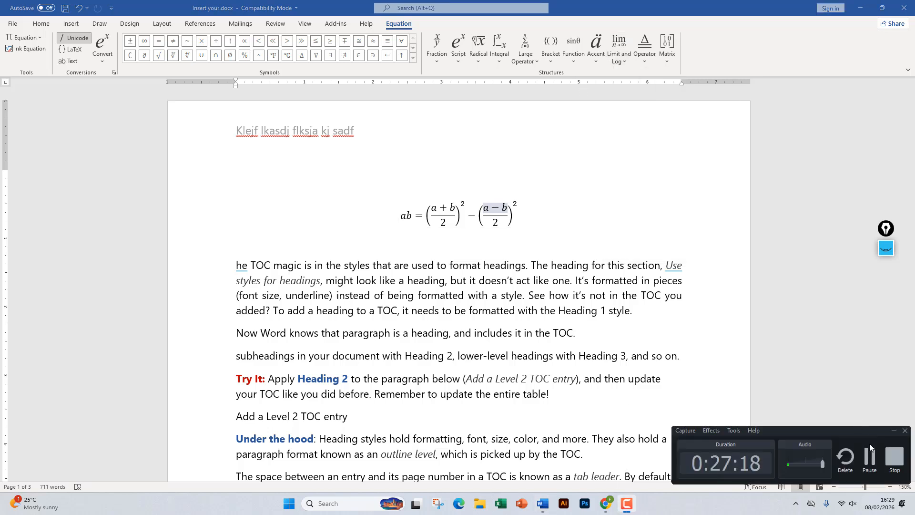
left_click(870, 458)
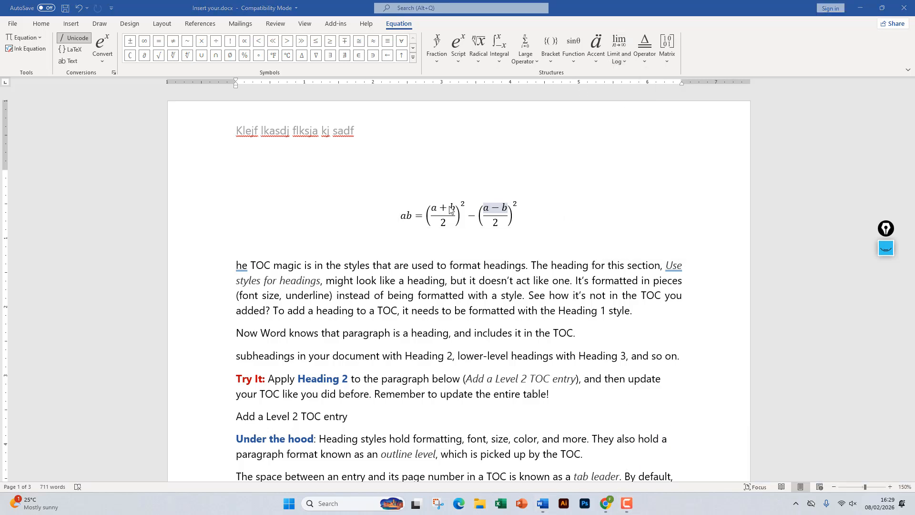
Insert the Black Club Suit symbol on the blank line below the equation, using an enlarged Symbol dialog.
left_click(70, 26)
left_click(71, 26)
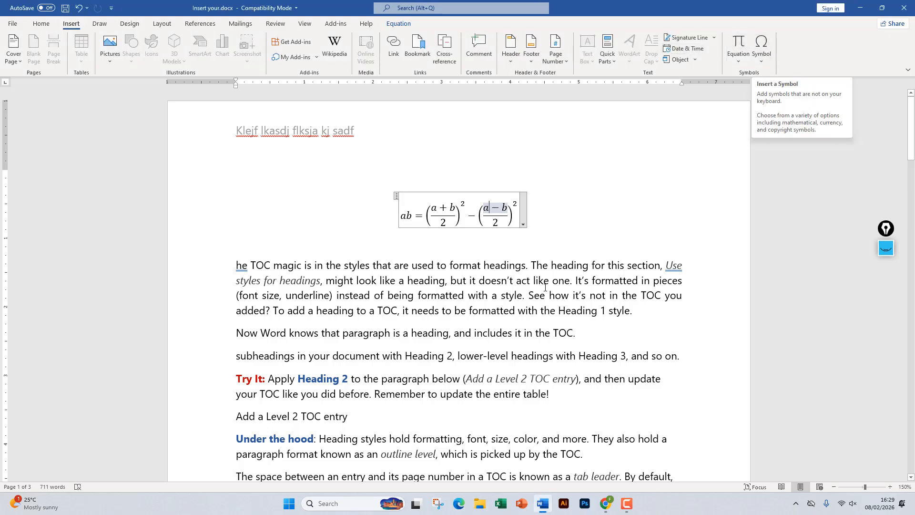
left_click(380, 241)
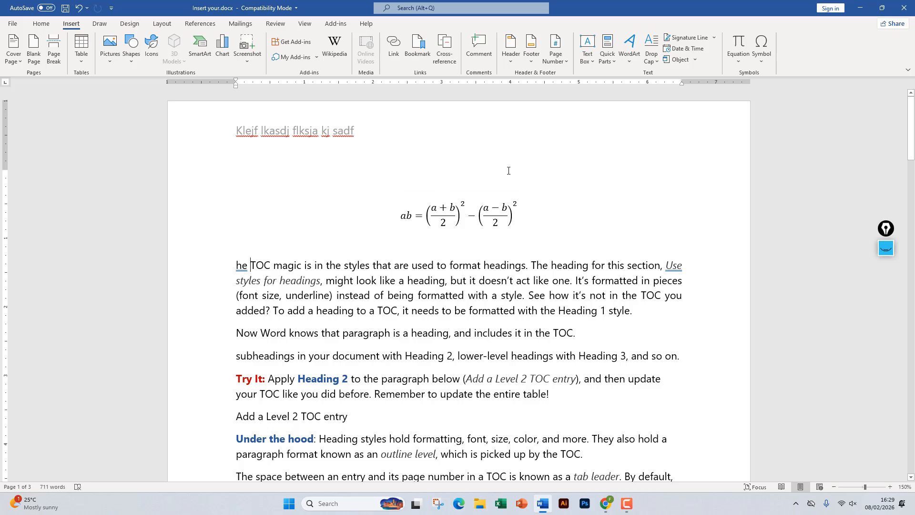
left_click(762, 53)
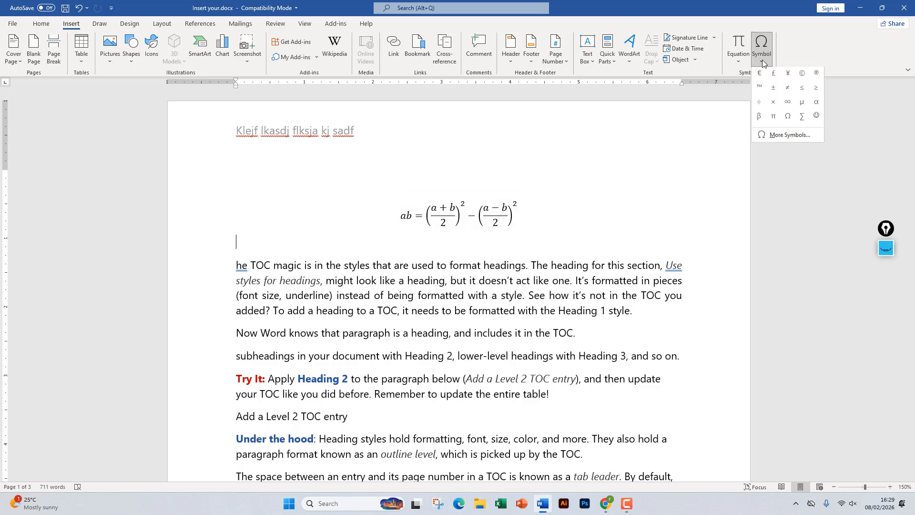
left_click(807, 137)
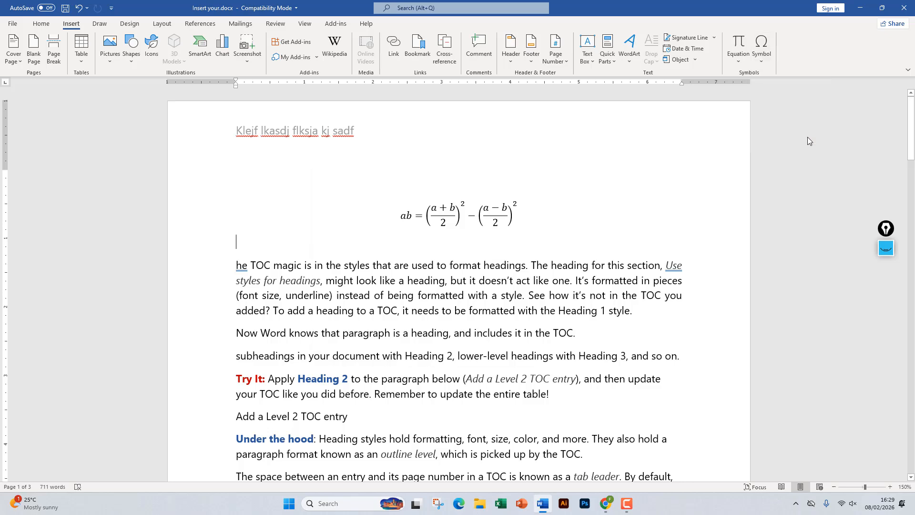
left_click_drag(467, 144, 494, 79)
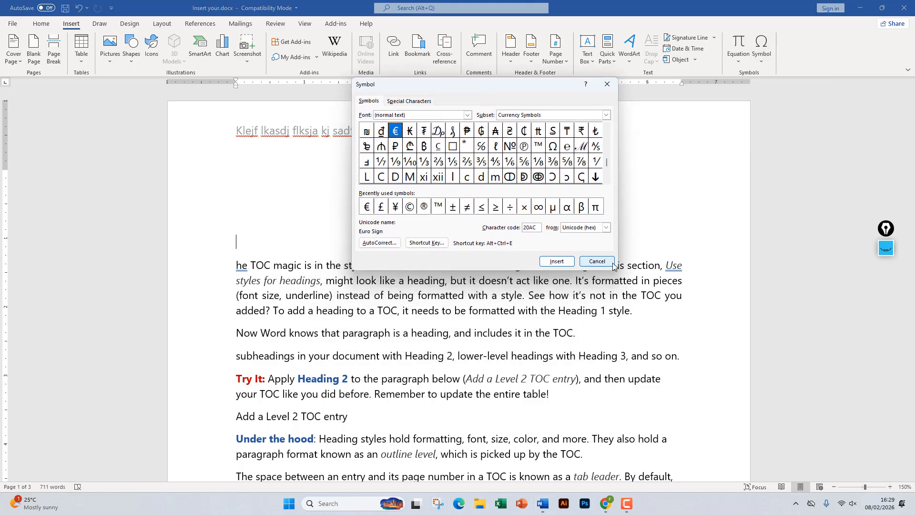
left_click_drag(619, 268, 773, 387)
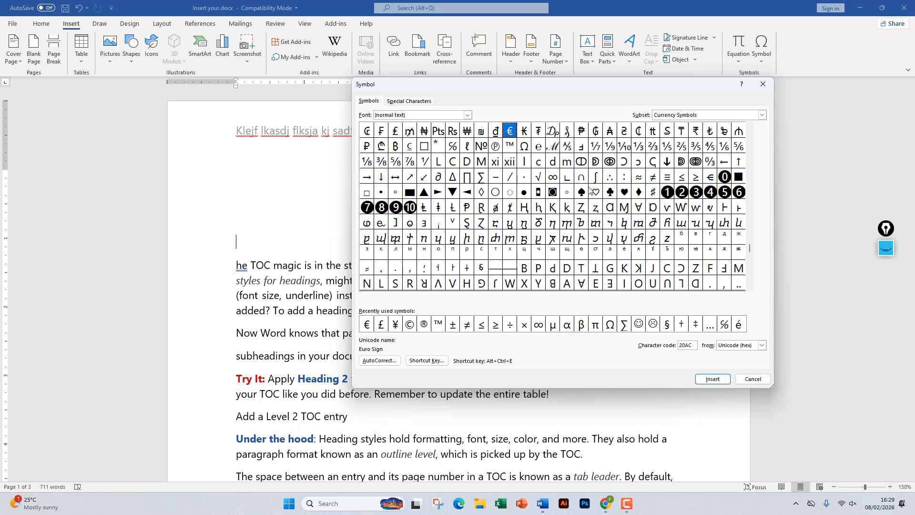
left_click(610, 192)
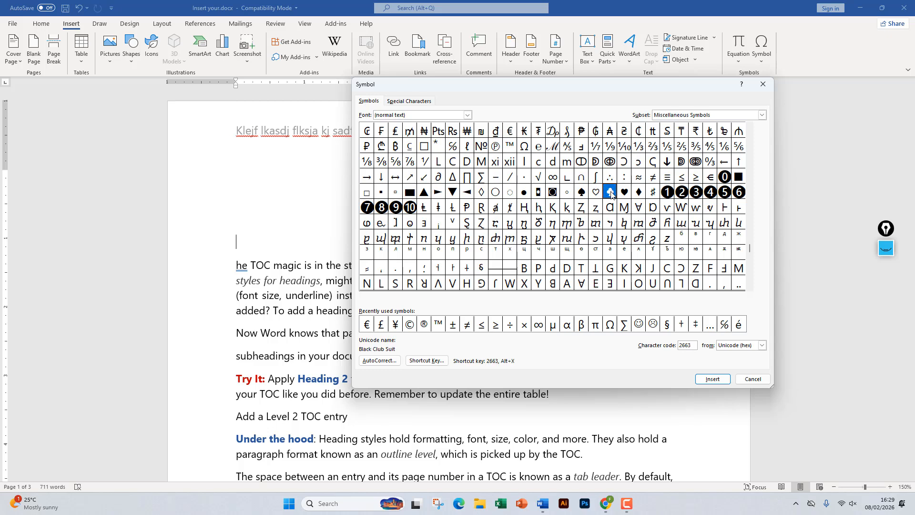
left_click(712, 379)
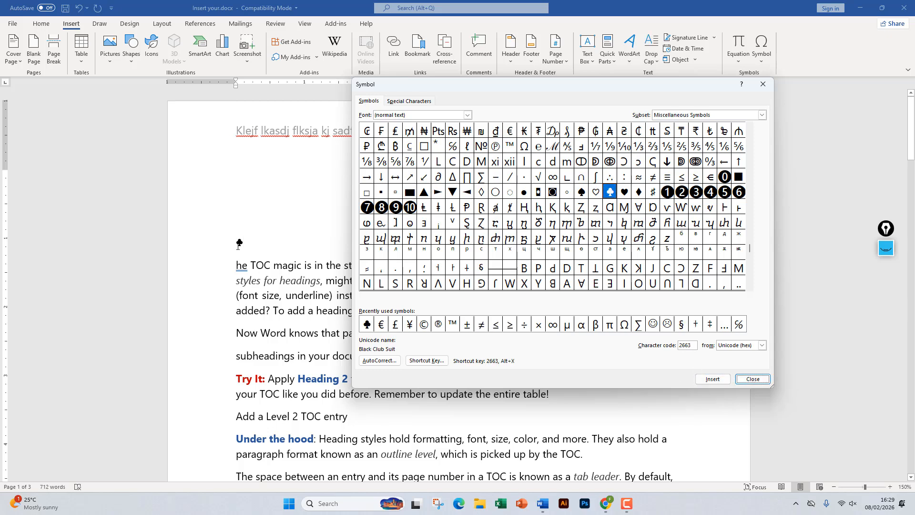
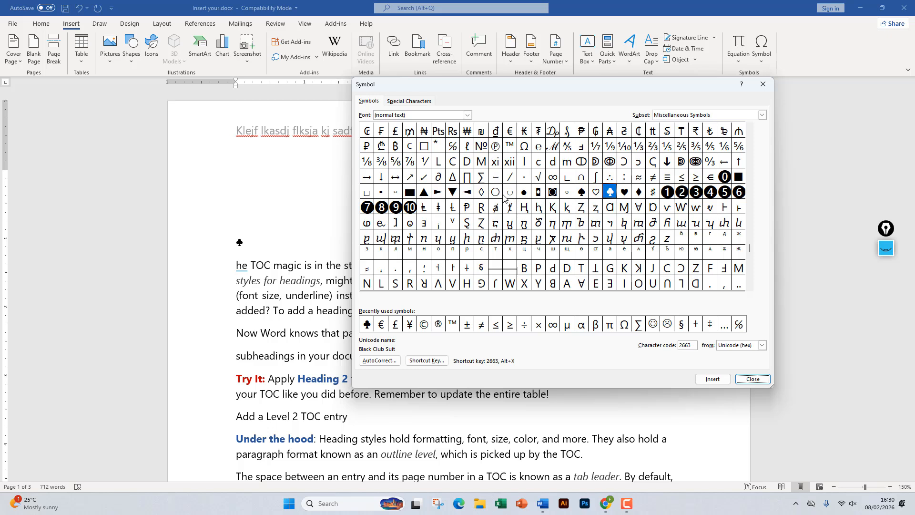
Insert a Lozenge symbol after the club, and add a second lozenge after a space by converting the code 25CA.
left_click(481, 193)
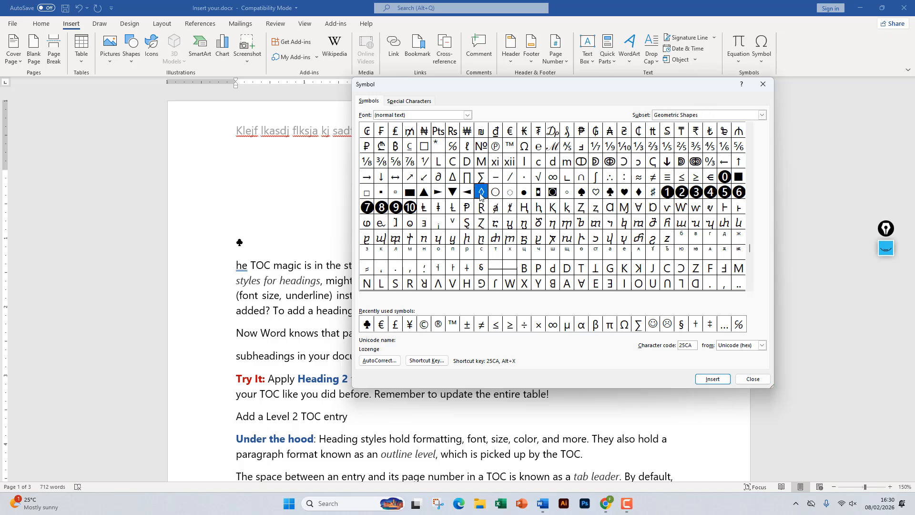
left_click_drag(692, 344, 679, 344)
left_click(696, 346)
left_click(714, 378)
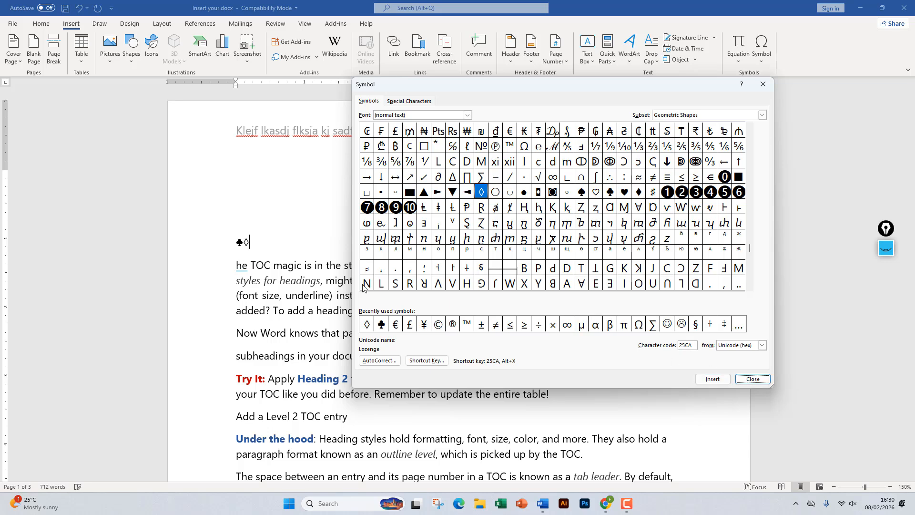
left_click(763, 84)
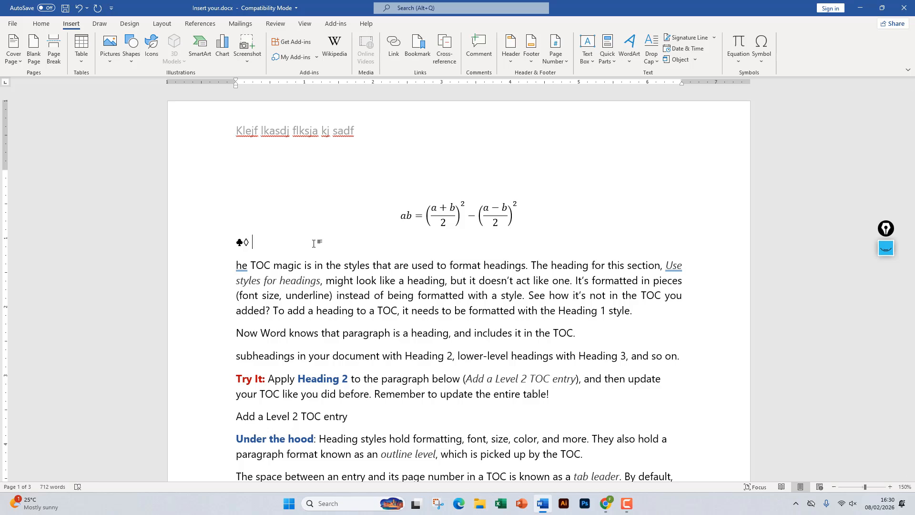
type("25CA")
key("alt+x")
Insert the smiling face from the recently used symbols after the second lozenge and close the Symbol dialog.
left_click(754, 58)
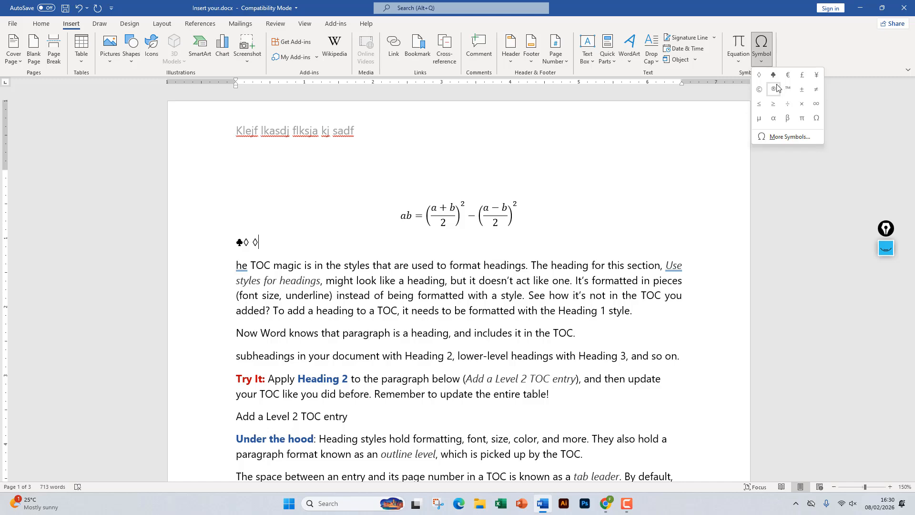
left_click(786, 142)
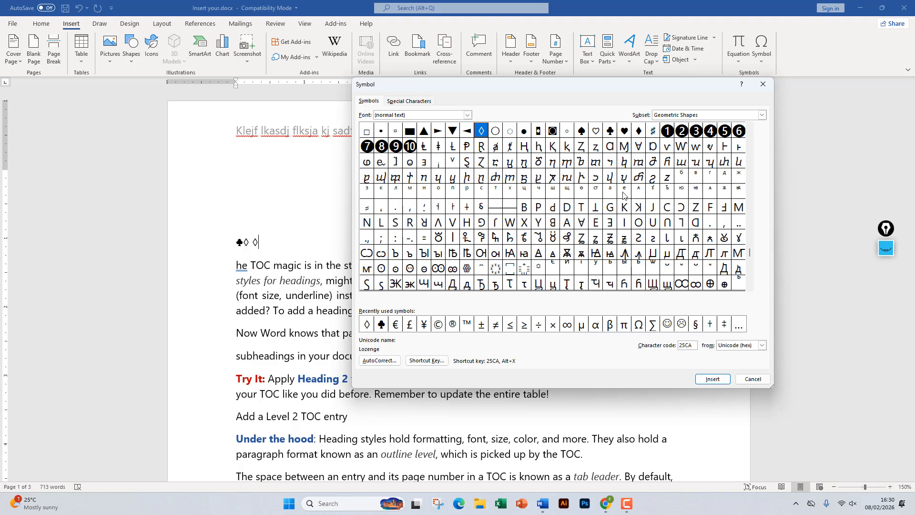
left_click(666, 324)
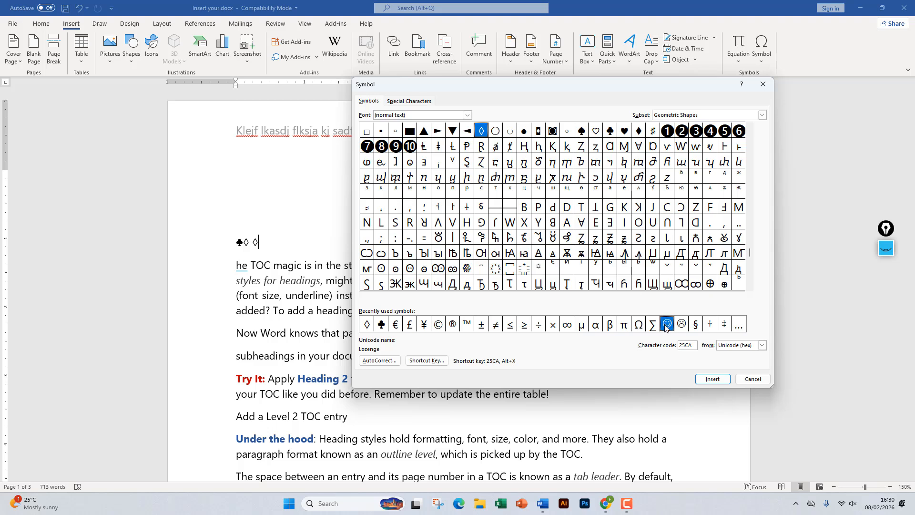
left_click(715, 379)
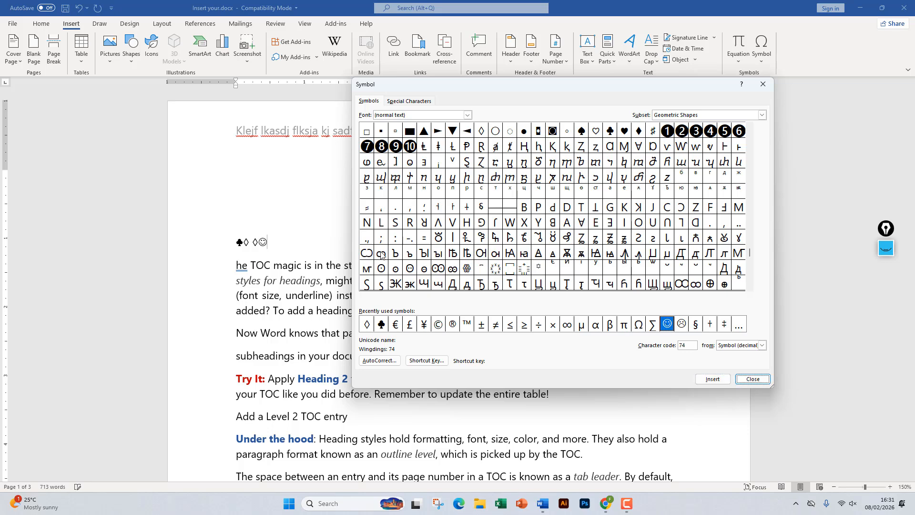
left_click(753, 379)
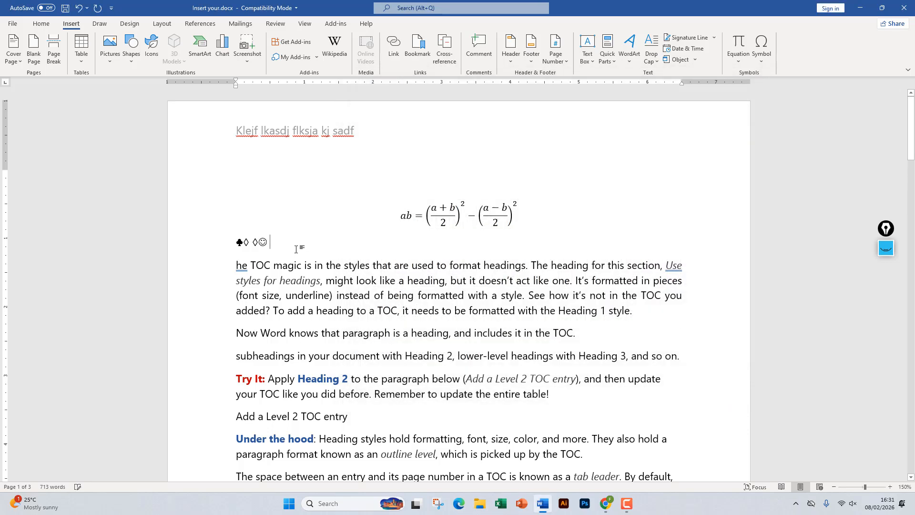
type("74")
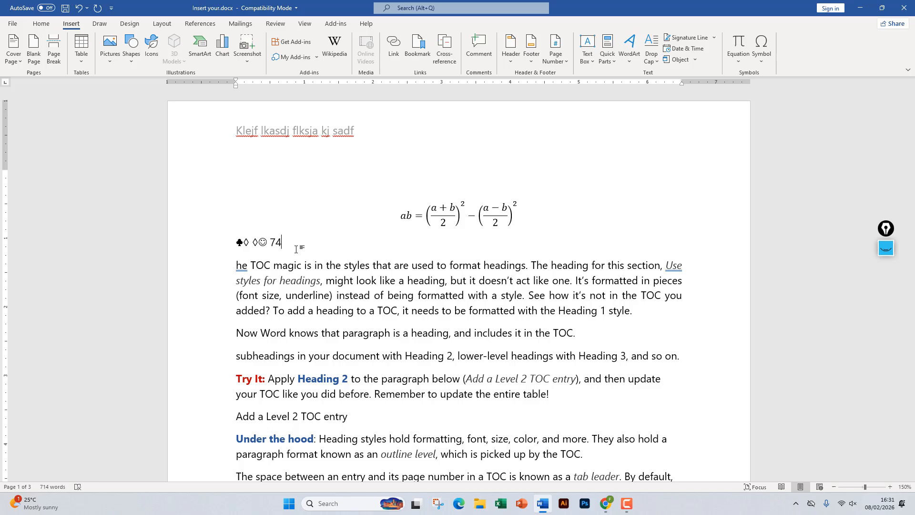
key("BackSpace")
key("BackSpace")
type("t")
key("BackSpace")
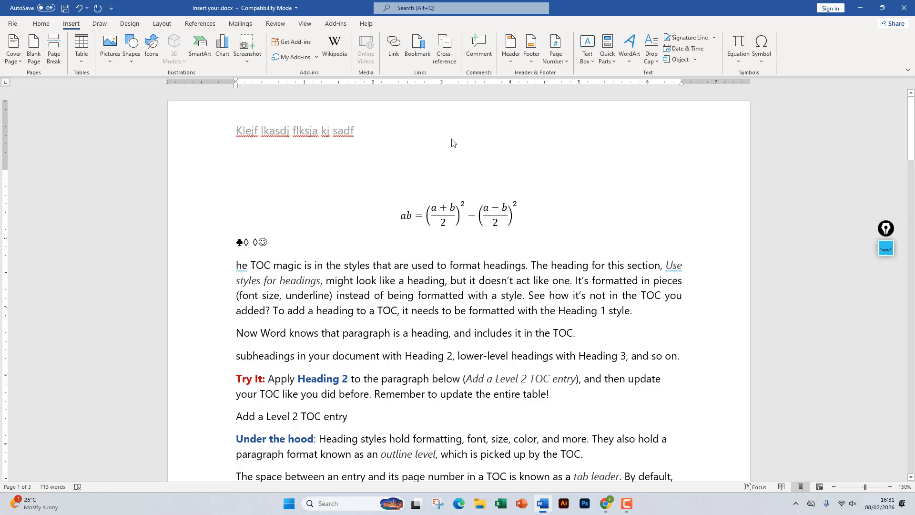
Examine the character codes of the recently used frowning face, smiling face and infinity symbols and of a Wingdings clock face.
left_click(764, 63)
left_click(771, 138)
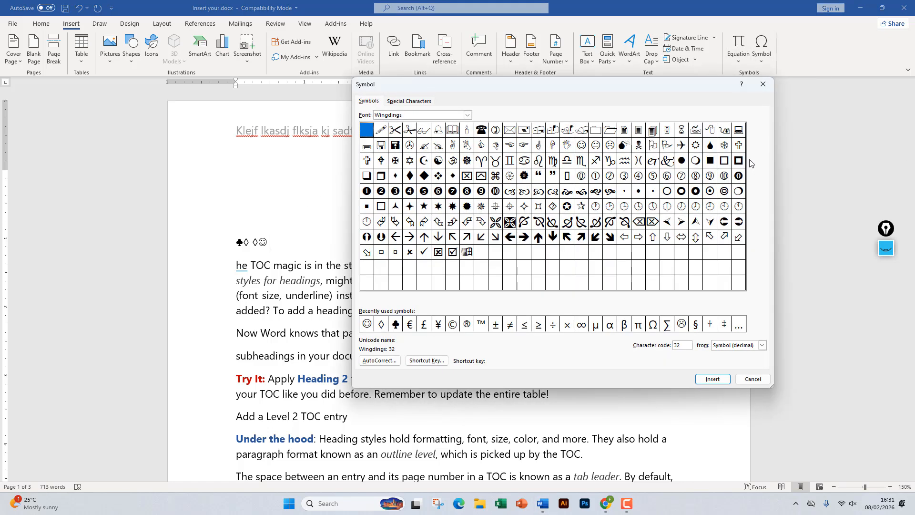
left_click(680, 326)
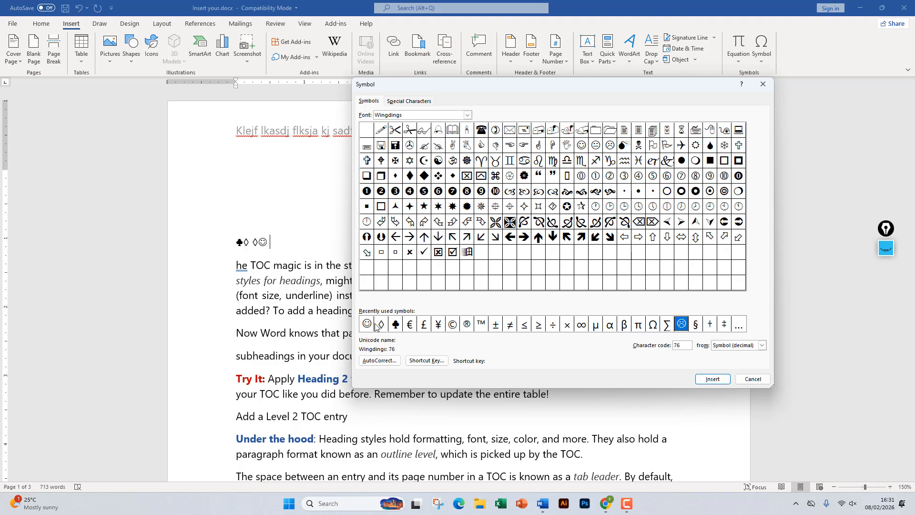
left_click(368, 325)
double_click(685, 345)
type("32")
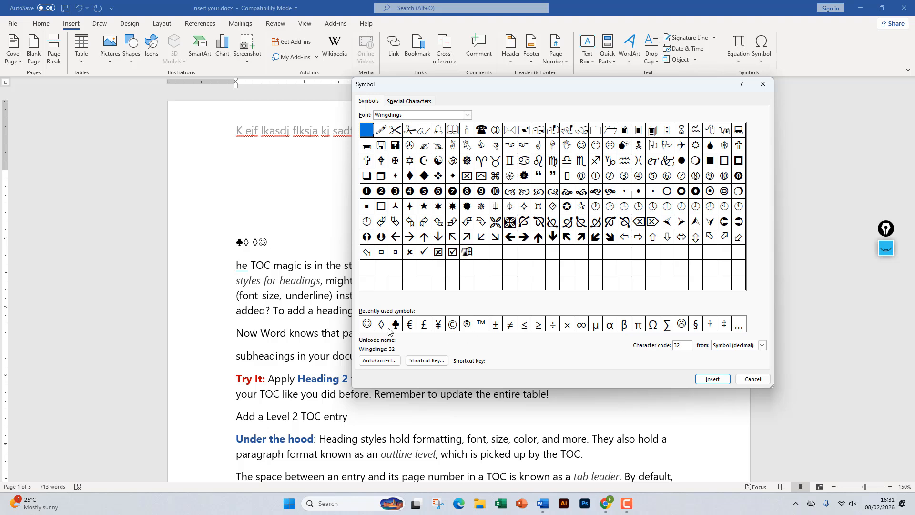
left_click(367, 326)
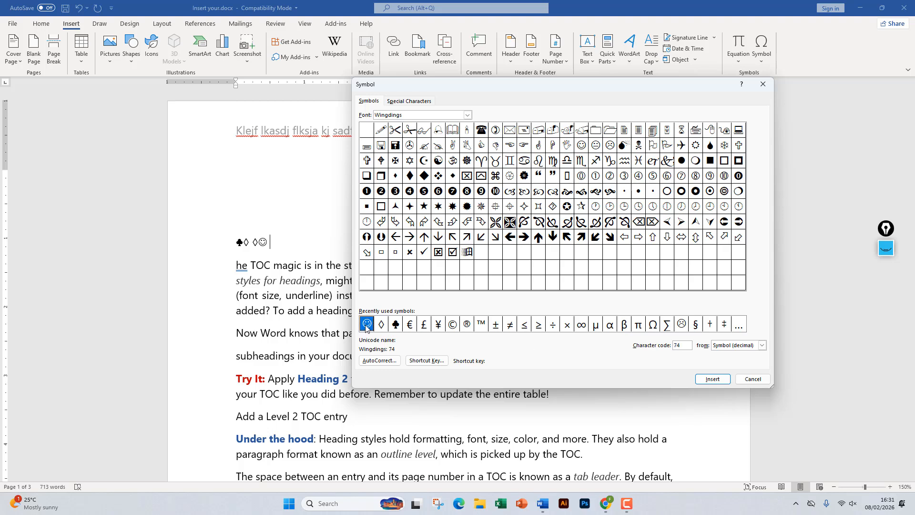
left_click(580, 326)
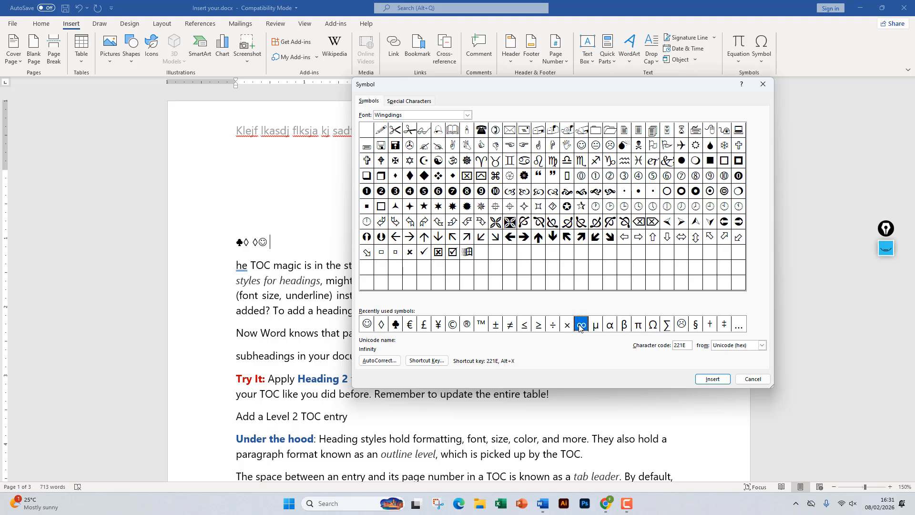
left_click(696, 206)
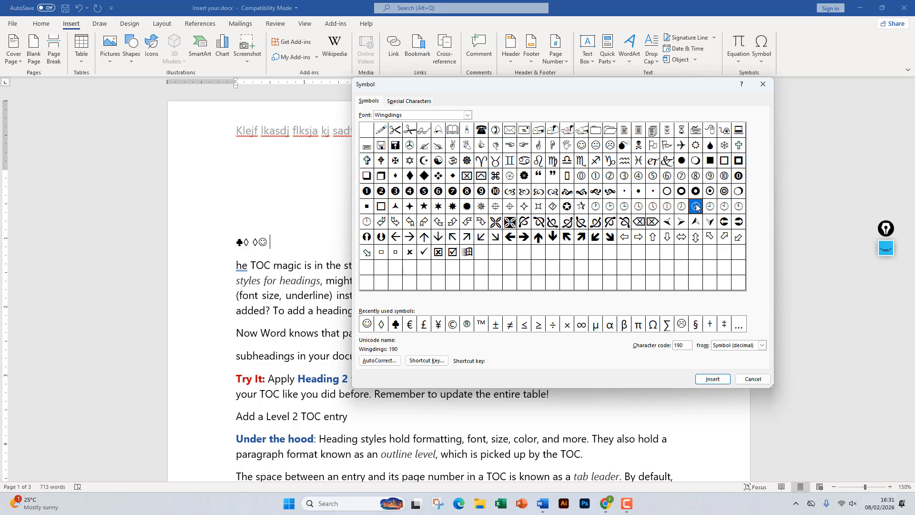
Insert the Wingdings burst symbol (code 174) and the telephone symbol (code 40) after the smiling face.
left_click(467, 206)
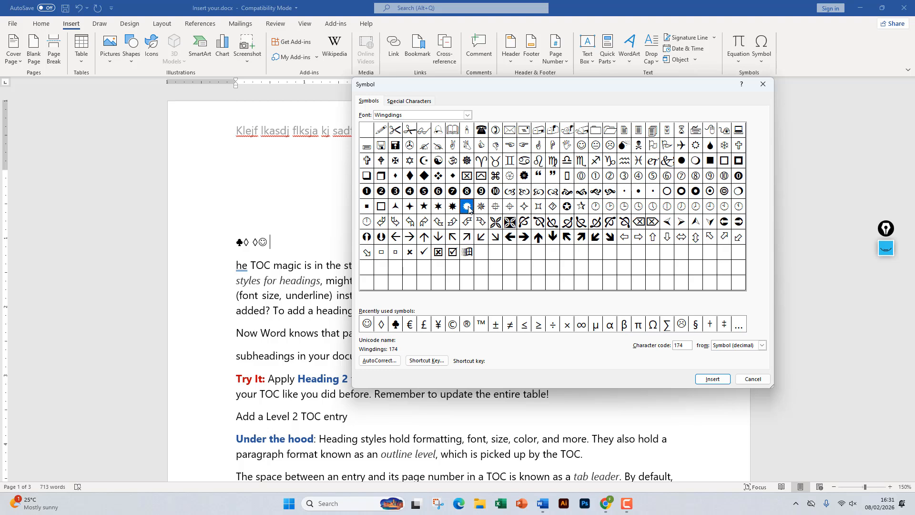
left_click(720, 380)
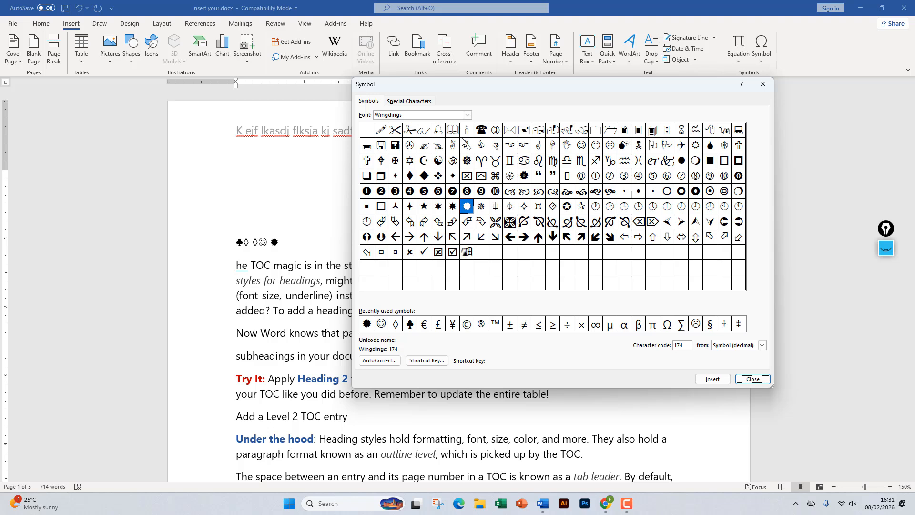
left_click(482, 128)
left_click(710, 379)
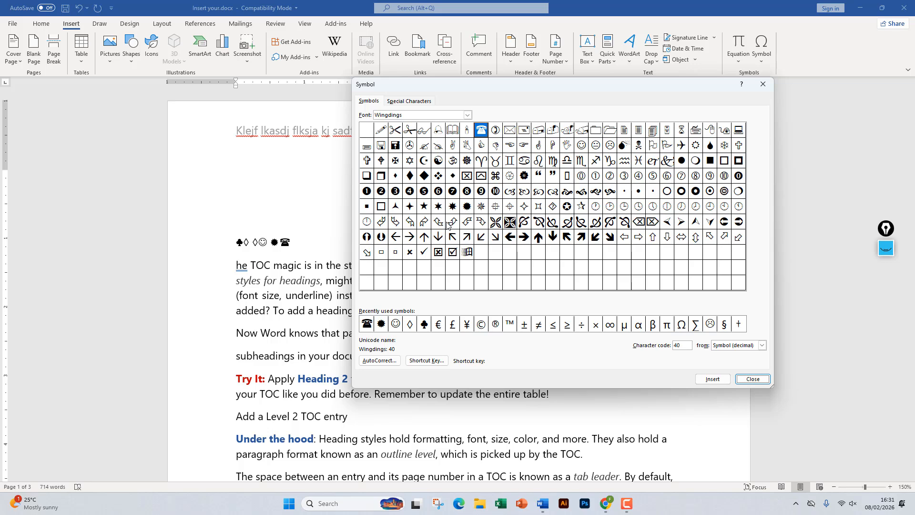
Close the Symbol dialog.
left_click(752, 380)
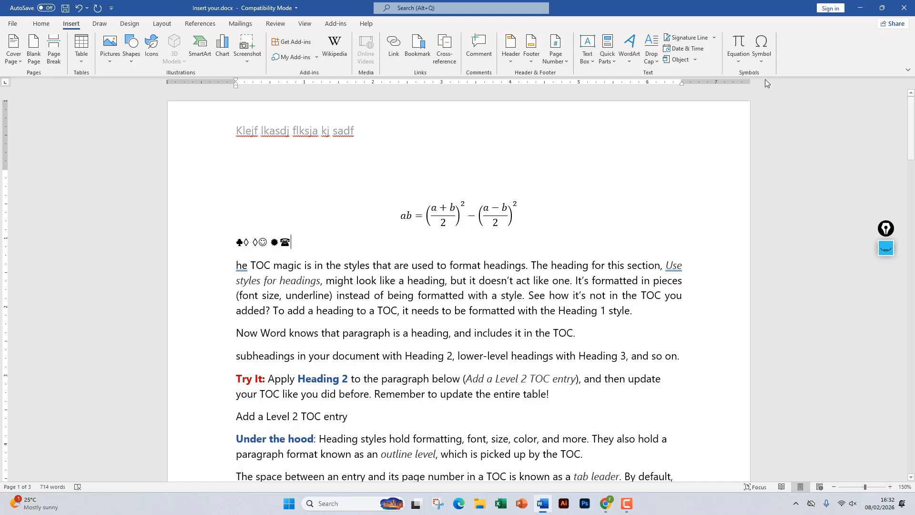
left_click(762, 48)
left_click(781, 138)
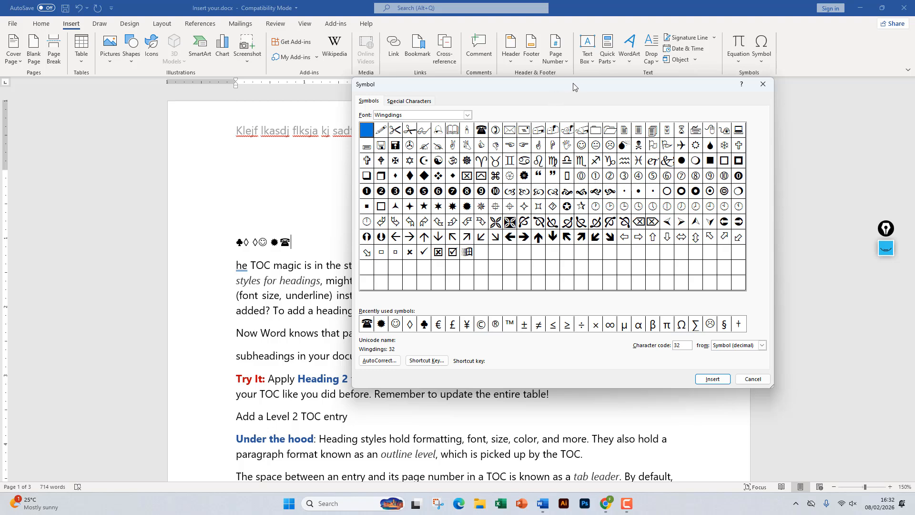
left_click_drag(579, 85, 577, 82)
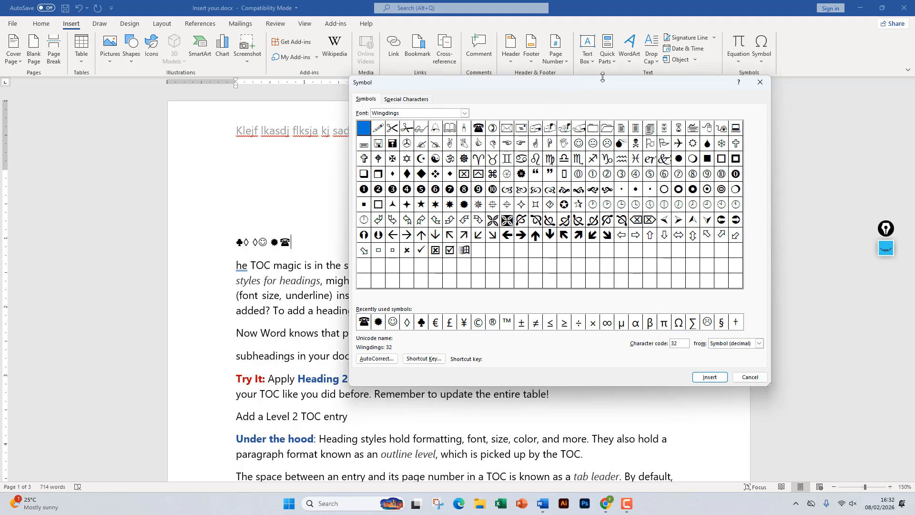
left_click(756, 84)
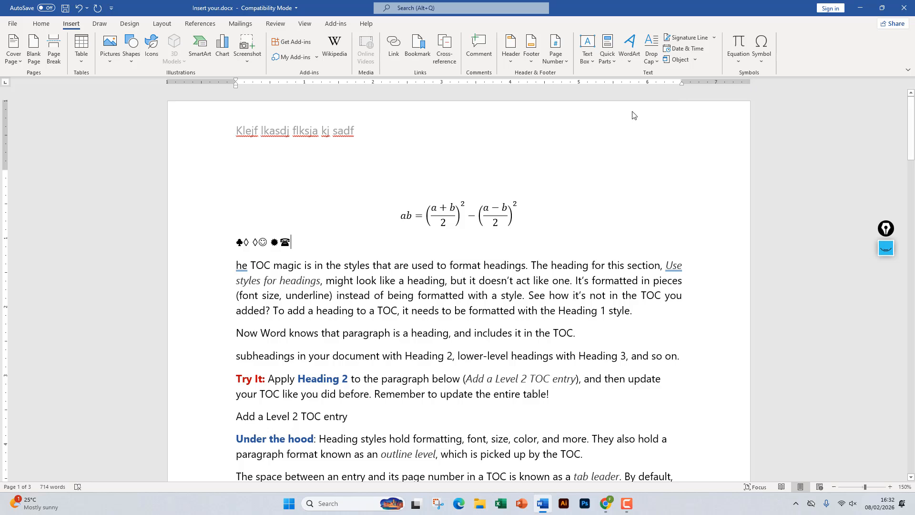
left_click(626, 503)
left_click(868, 458)
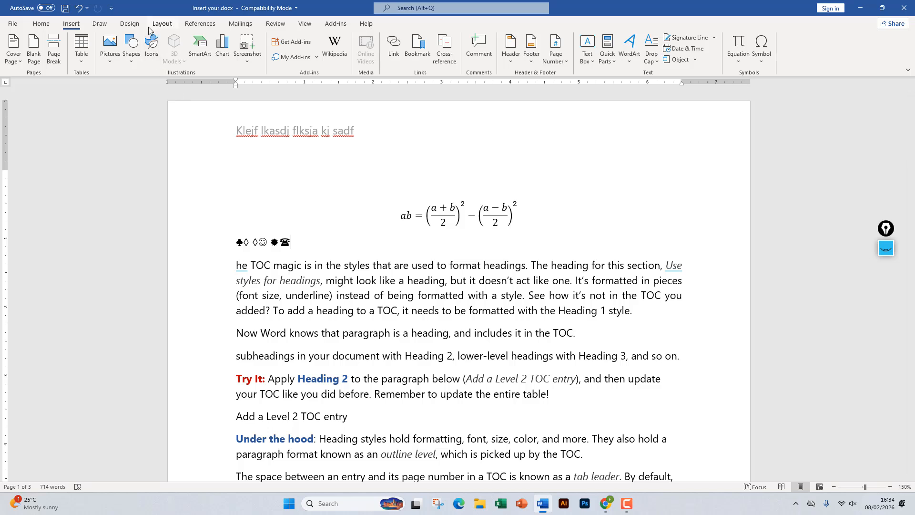
Apply the built-in CONFIDENTIAL 1 watermark to the document and look over the page.
left_click(131, 24)
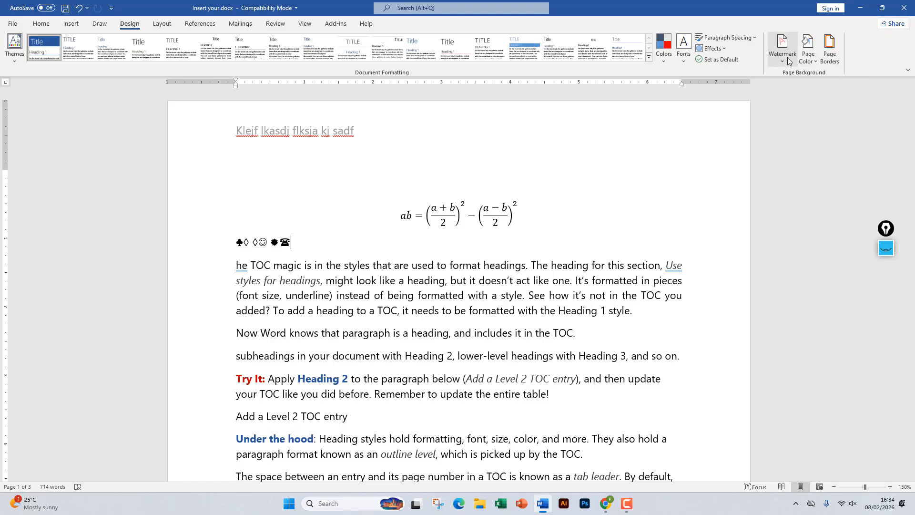
scroll(384, 211, "down", 3)
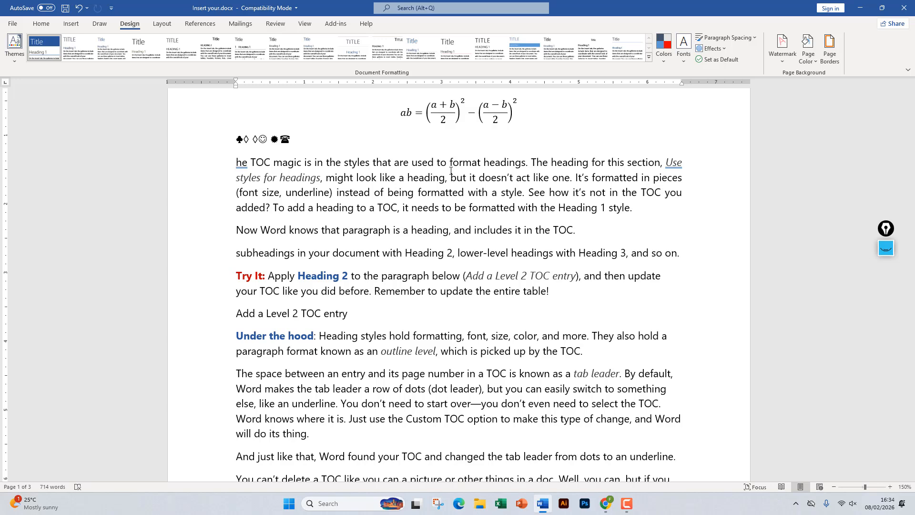
left_click(780, 64)
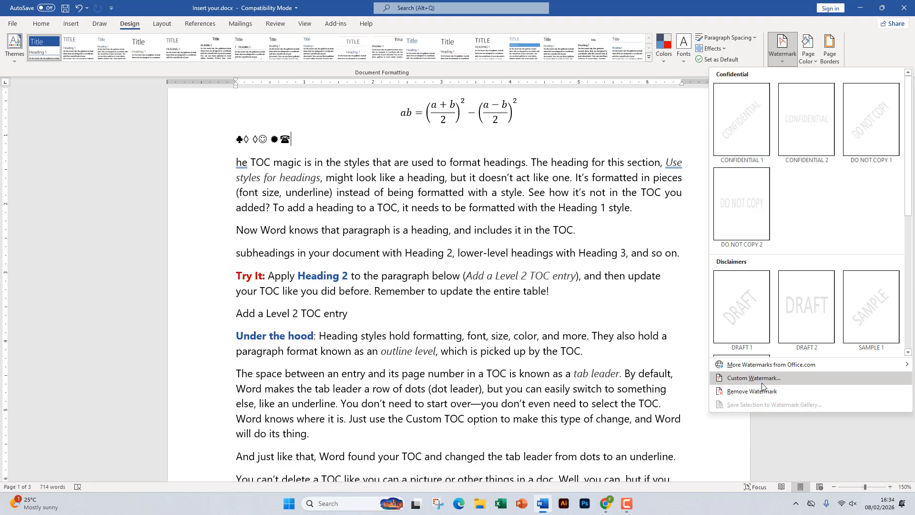
left_click(737, 121)
scroll(361, 339, "down", 3)
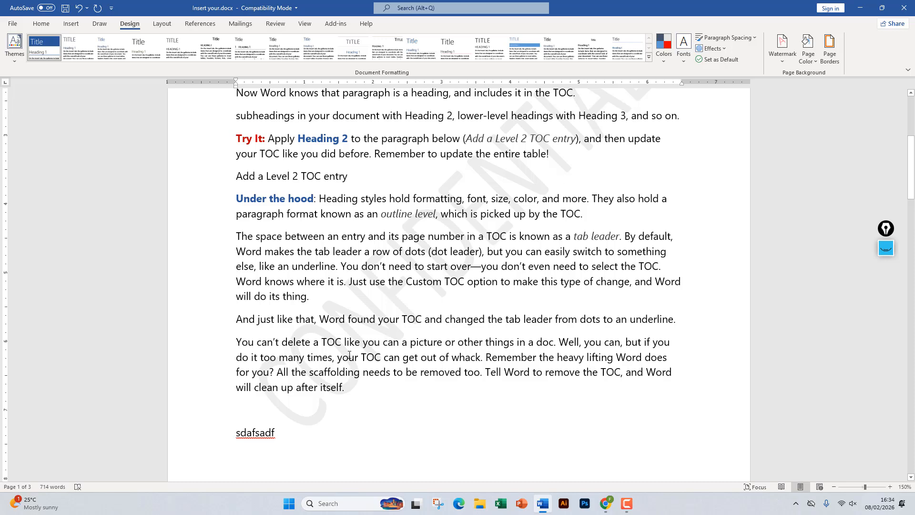
scroll(349, 355, "up", 2)
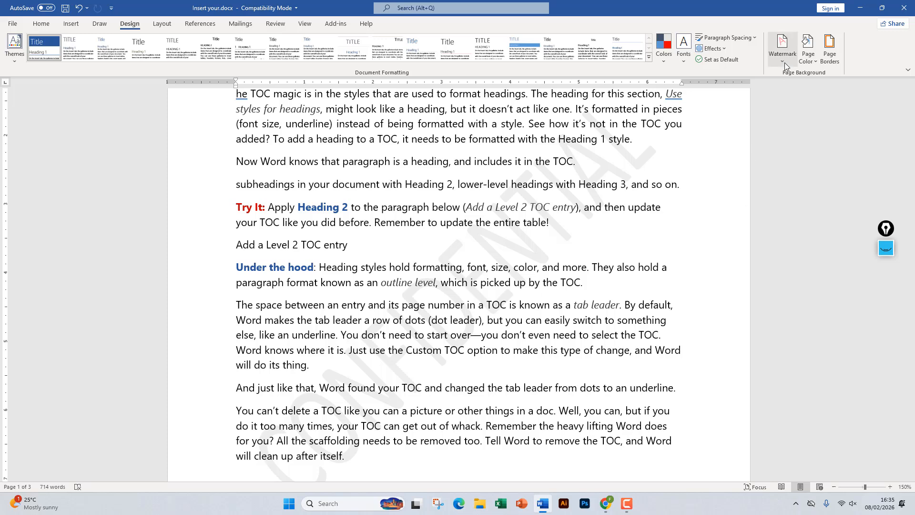
Open the custom watermark settings and look through the no watermark, picture watermark and text watermark options.
left_click(782, 46)
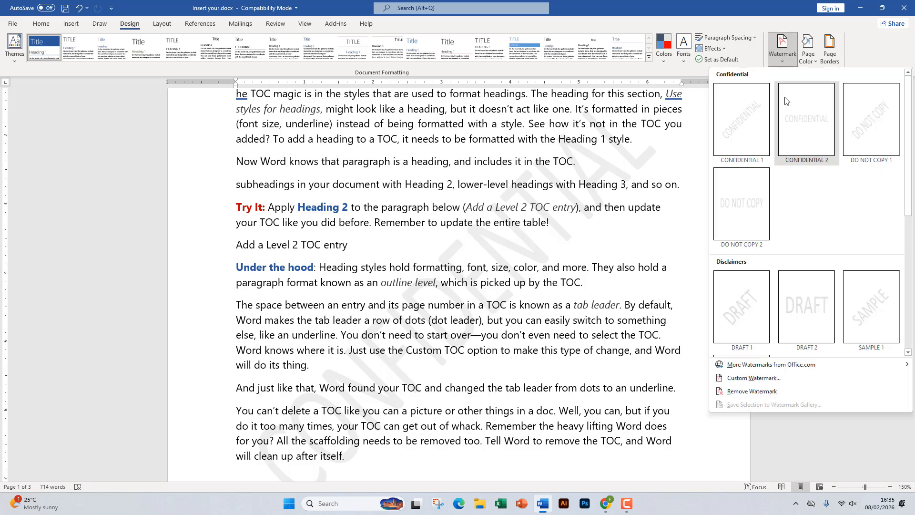
left_click(774, 380)
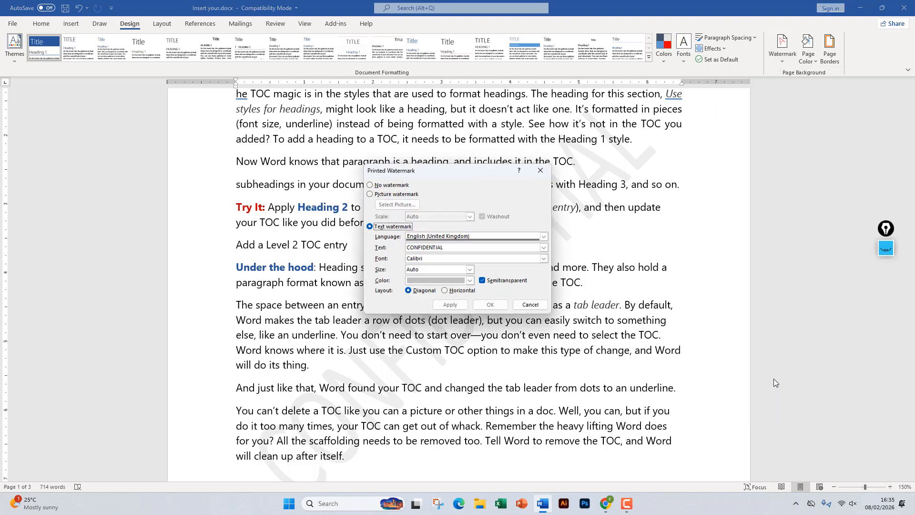
left_click(625, 503)
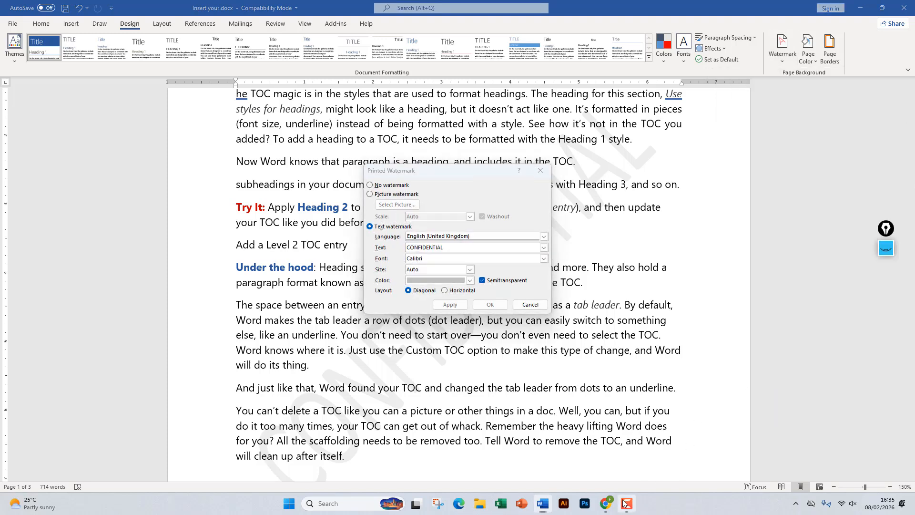
left_click(626, 503)
left_click_drag(452, 178, 383, 125)
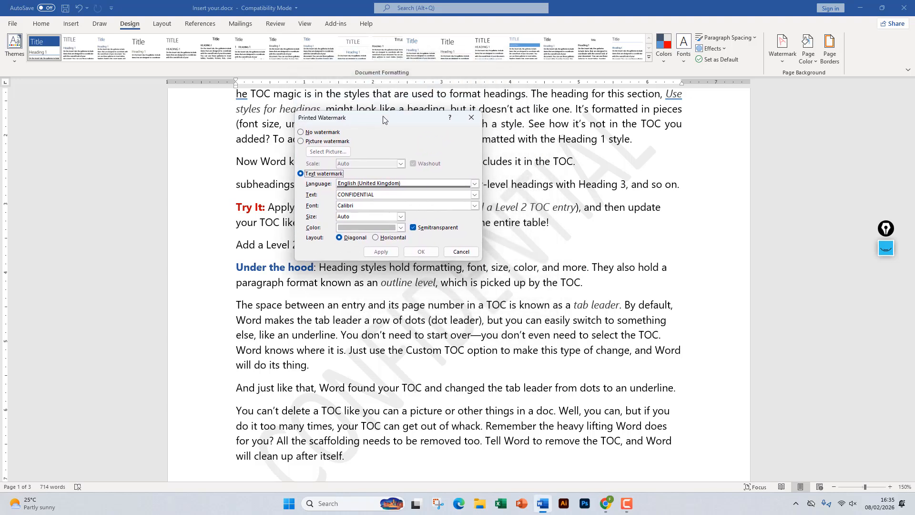
left_click(316, 133)
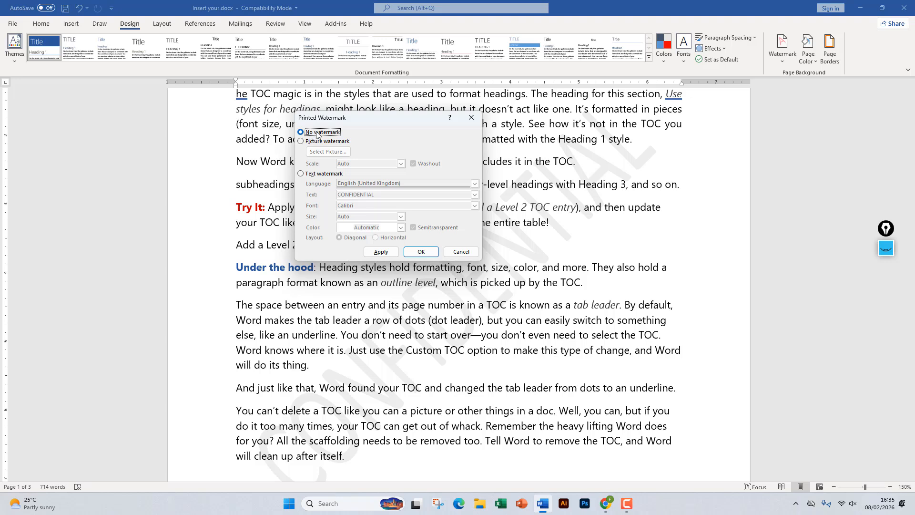
left_click(303, 142)
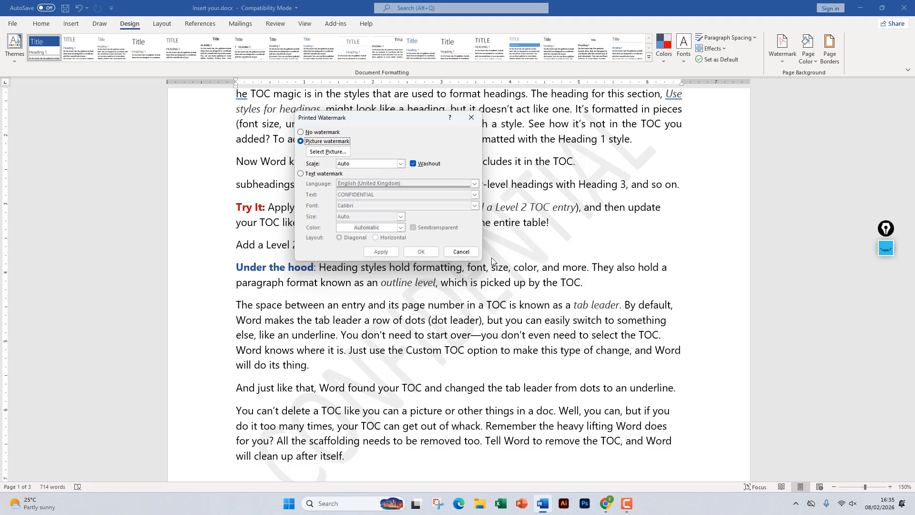
left_click(302, 175)
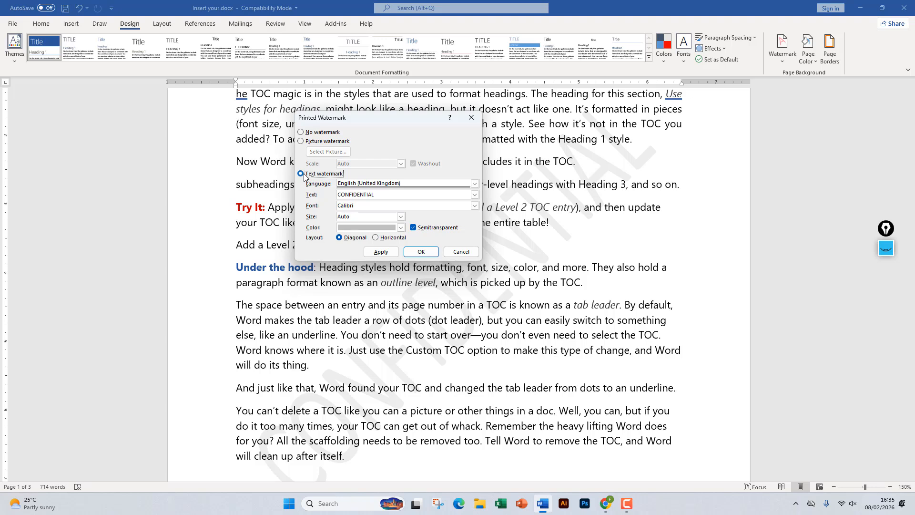
Apply Screenshot 2026-02-07 153942.png from the Desktop as a picture watermark with automatic scale and washout.
left_click(302, 142)
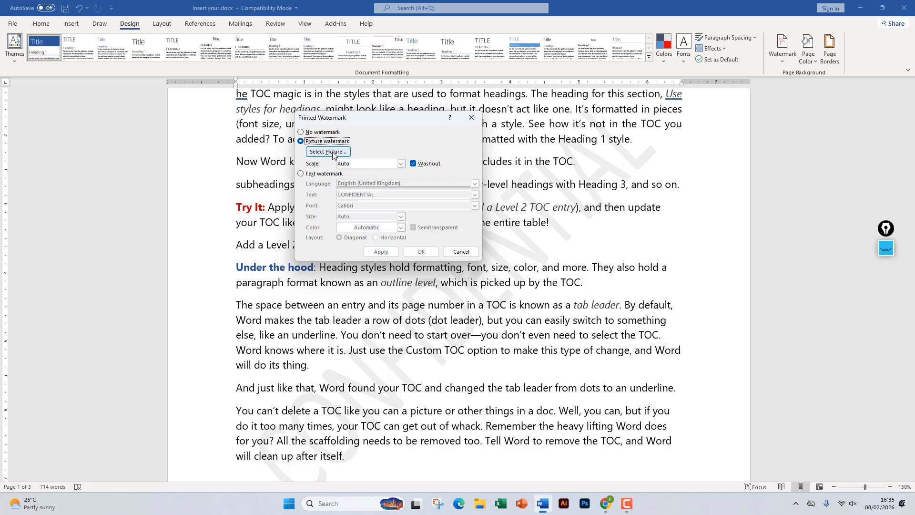
left_click(335, 153)
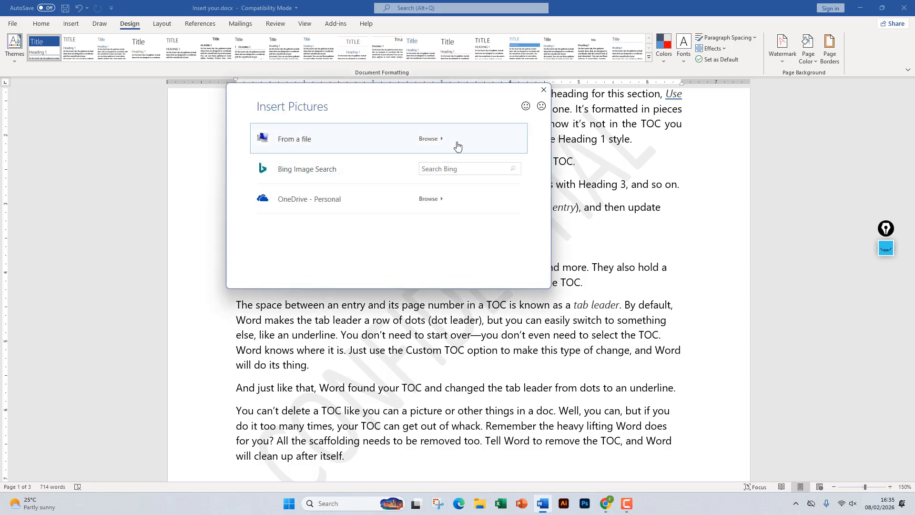
key("Escape")
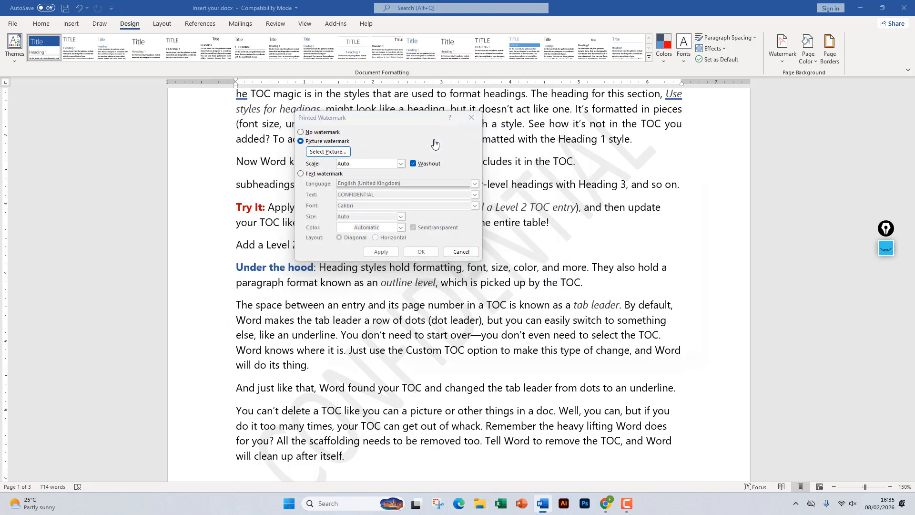
left_click(341, 228)
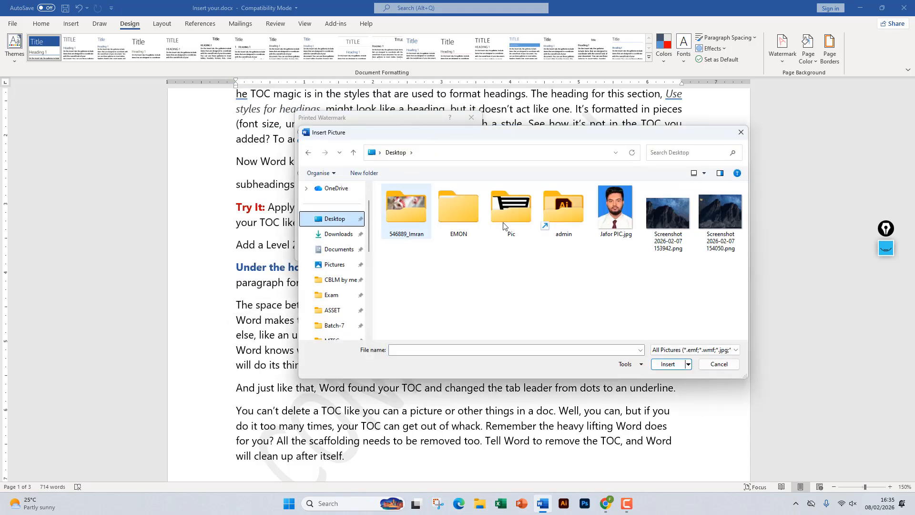
left_click(663, 210)
left_click(667, 364)
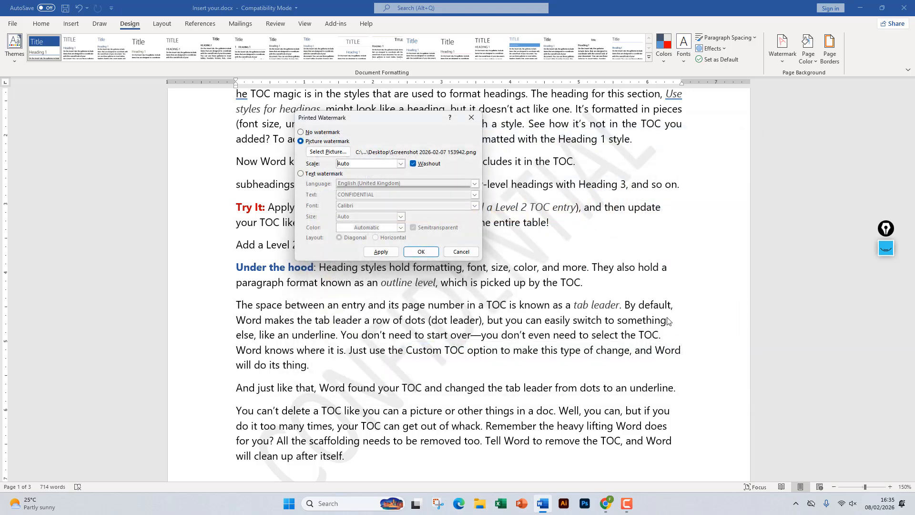
left_click(384, 252)
left_click_drag(380, 117, 812, 152)
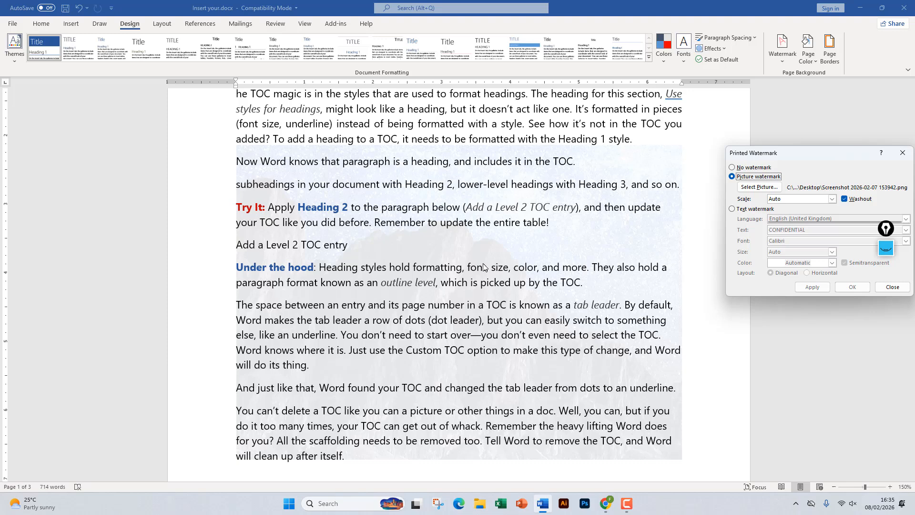
left_click_drag(747, 153, 712, 151)
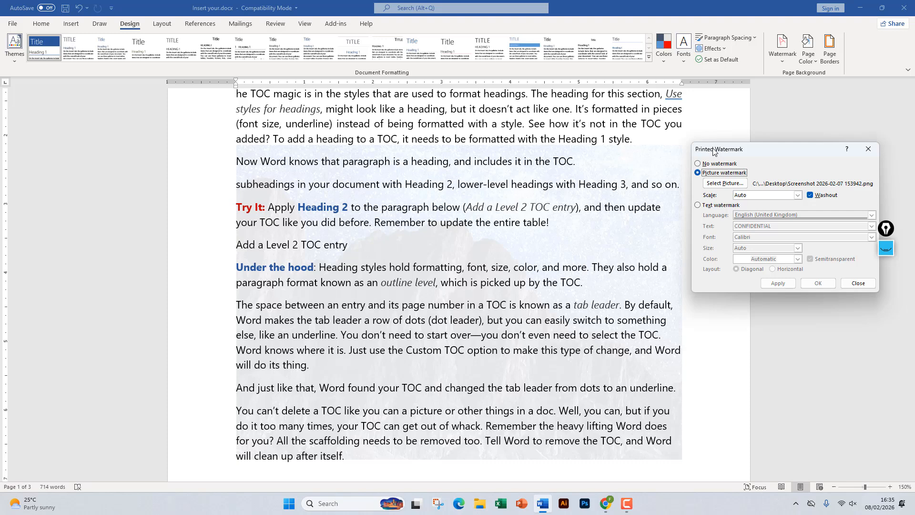
Switch to a text watermark, set its text to Bangladesh and its font to Bahnschrift.
left_click(697, 207)
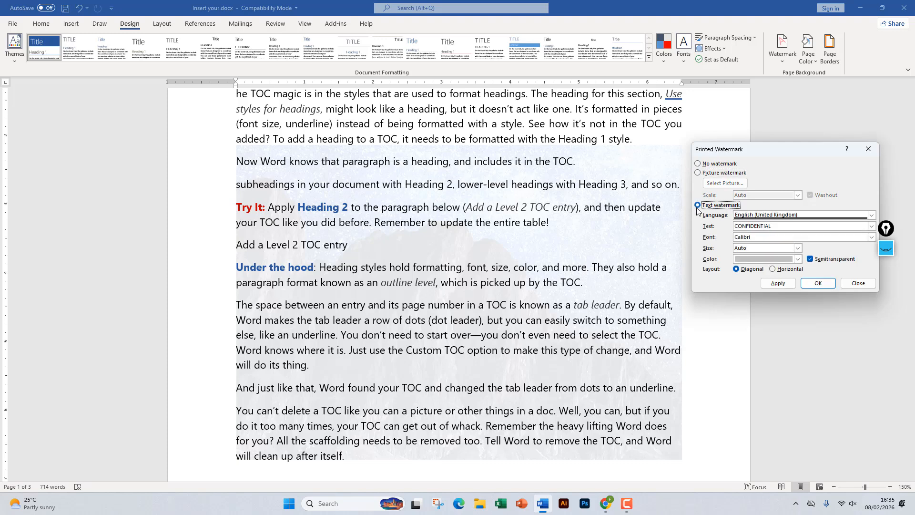
left_click_drag(767, 149, 720, 123)
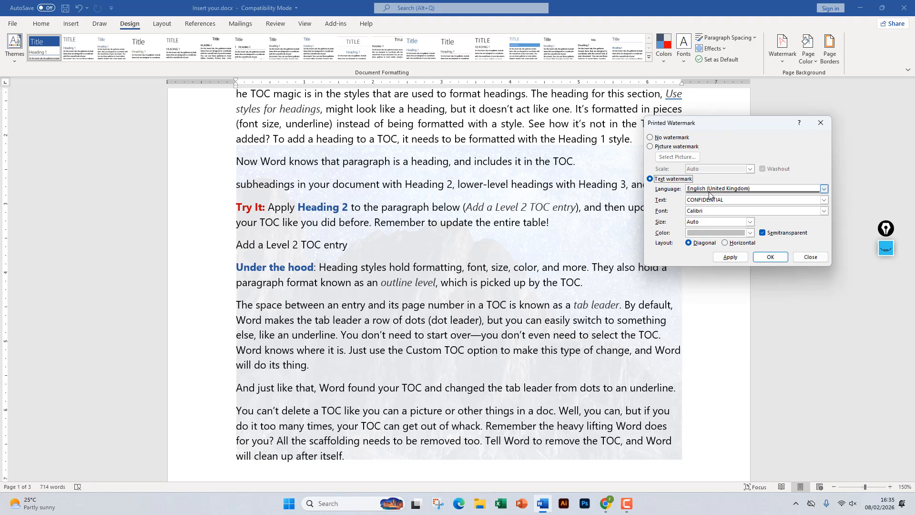
left_click_drag(724, 200, 666, 203)
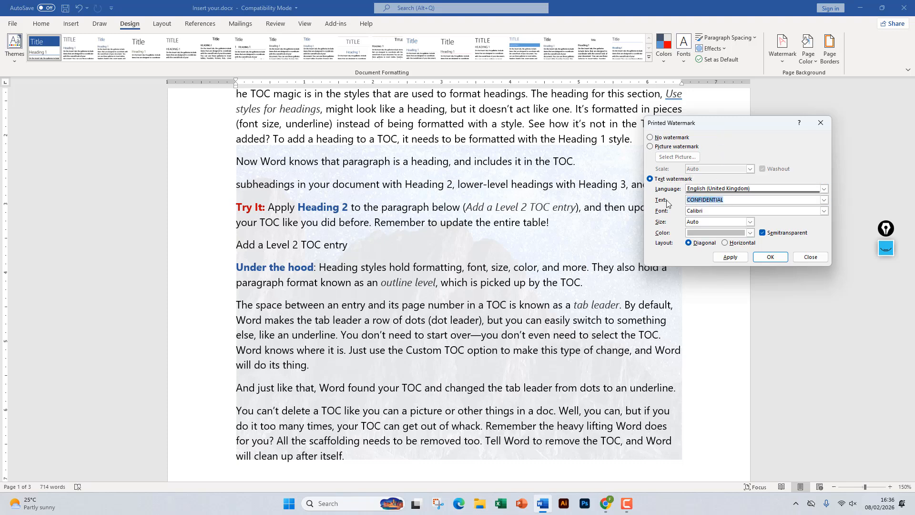
type("Bangladesh")
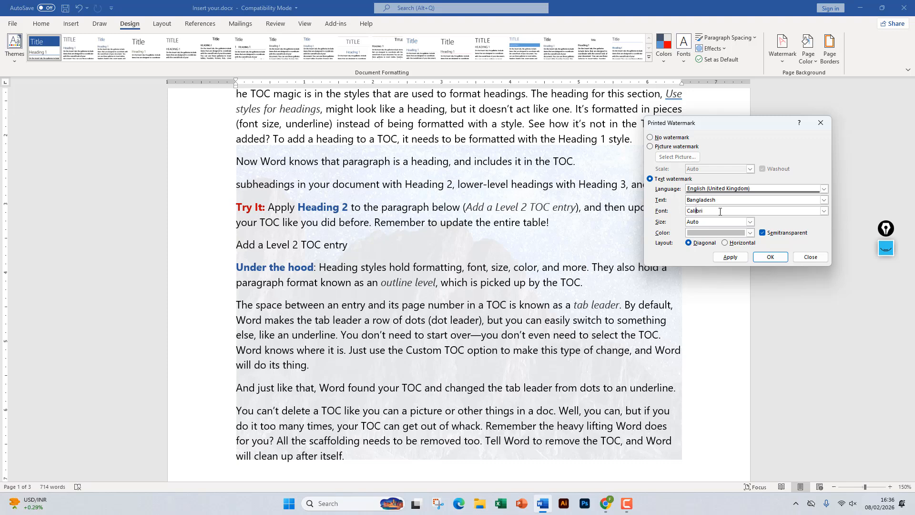
left_click(824, 210)
scroll(702, 237, "down", 3)
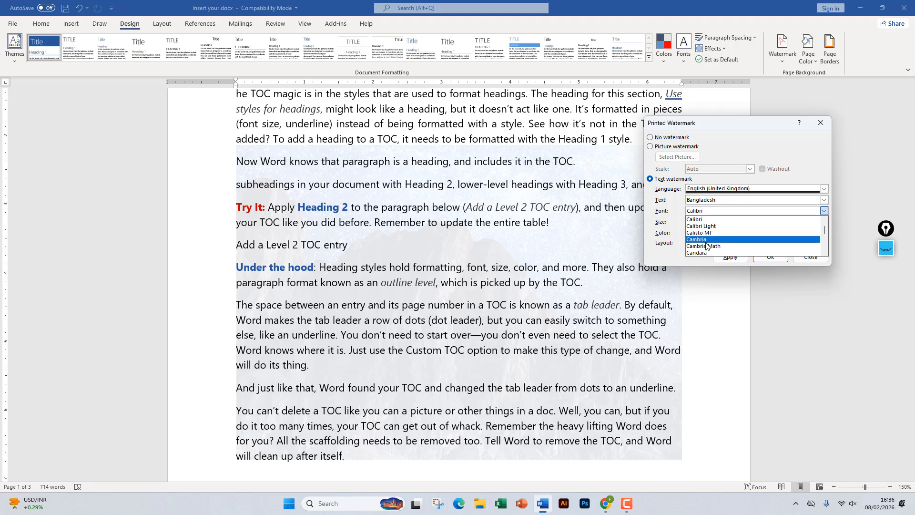
scroll(702, 237, "up", 3)
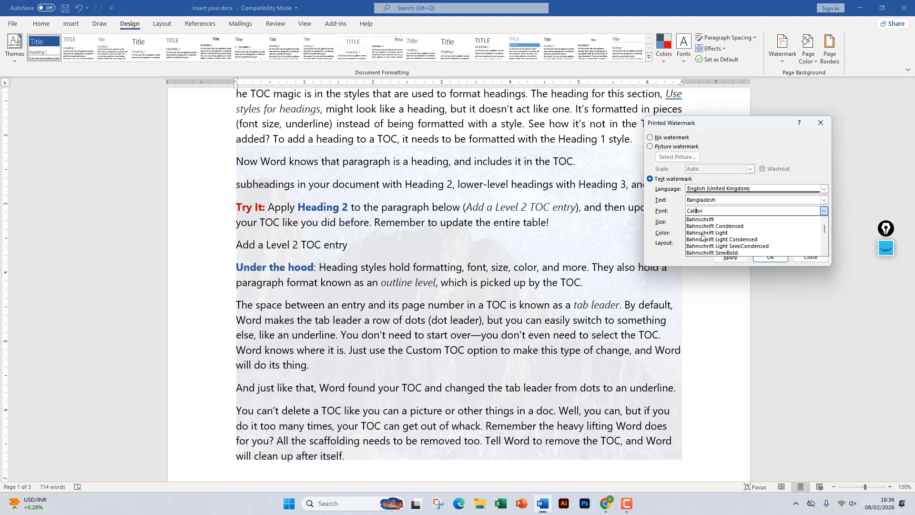
left_click(712, 220)
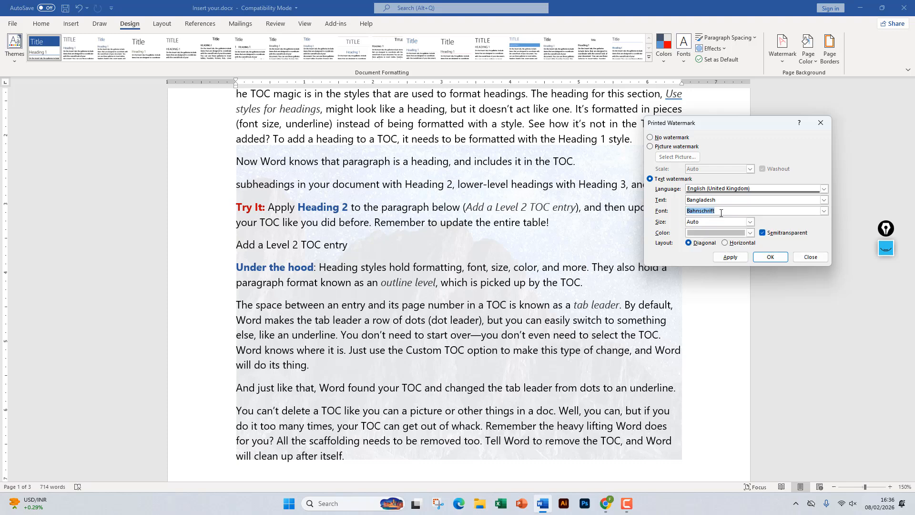
Set the text watermark's colour to red and apply it to the document.
left_click(750, 233)
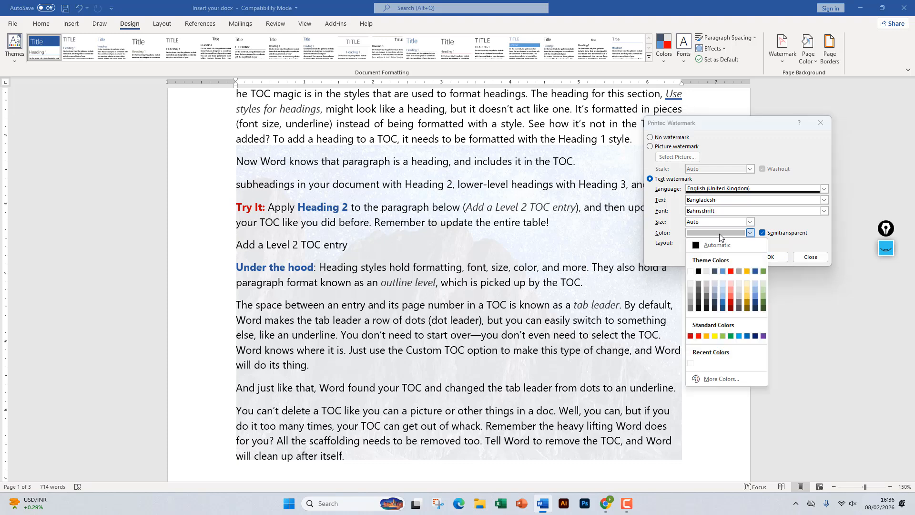
left_click(731, 271)
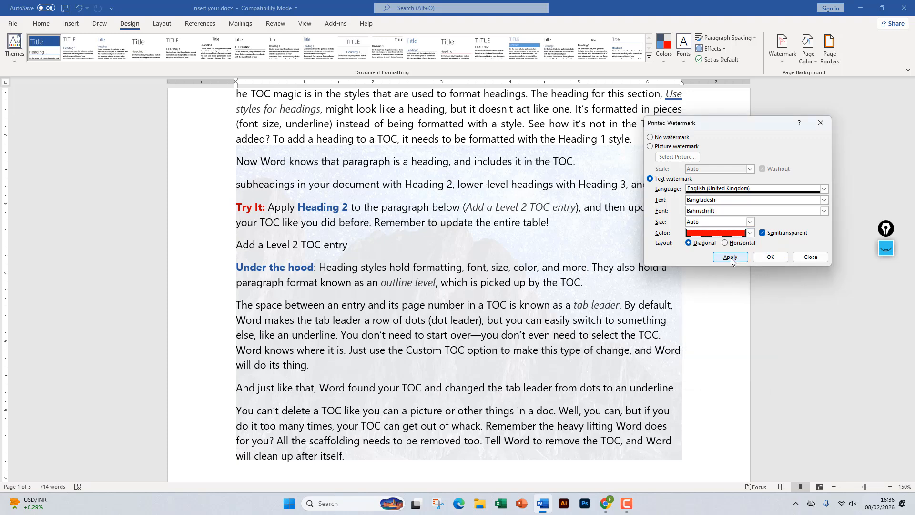
left_click(730, 256)
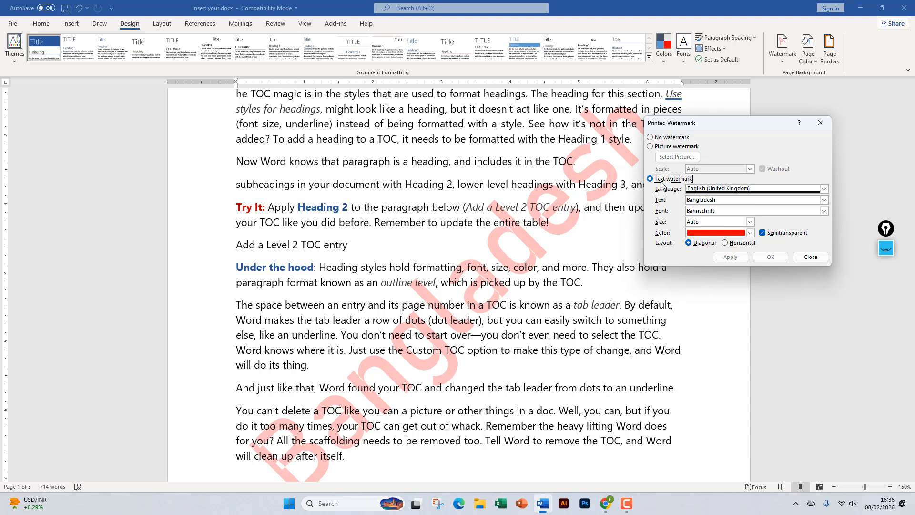
Compare the no watermark, picture watermark and text watermark settings, and keep the text watermark Bangladesh.
left_click(660, 140)
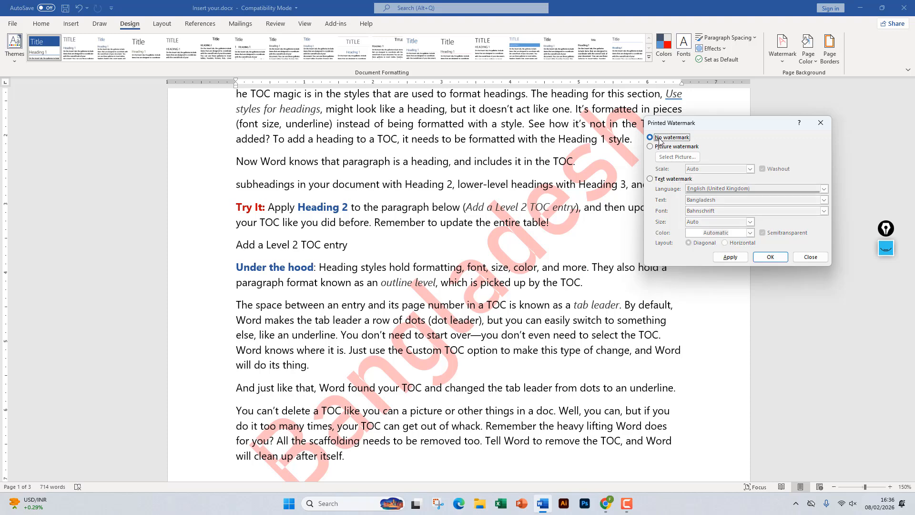
left_click(659, 147)
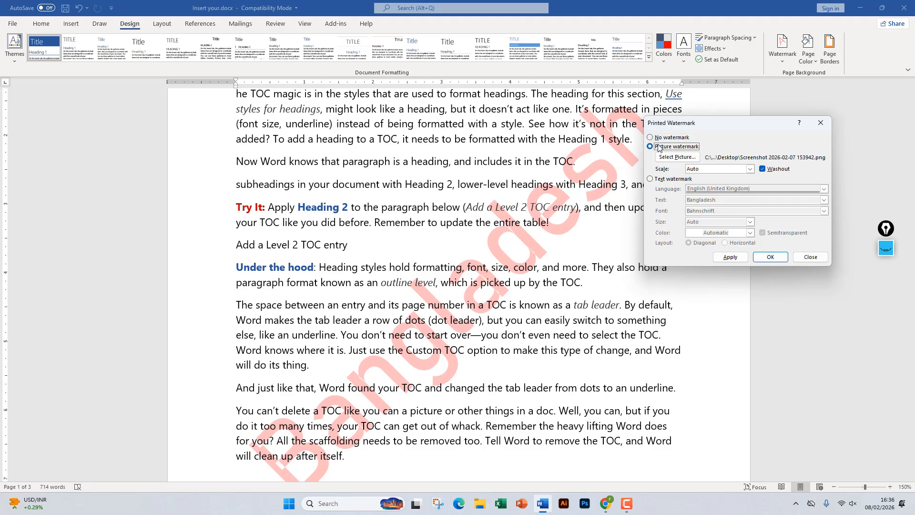
left_click(669, 181)
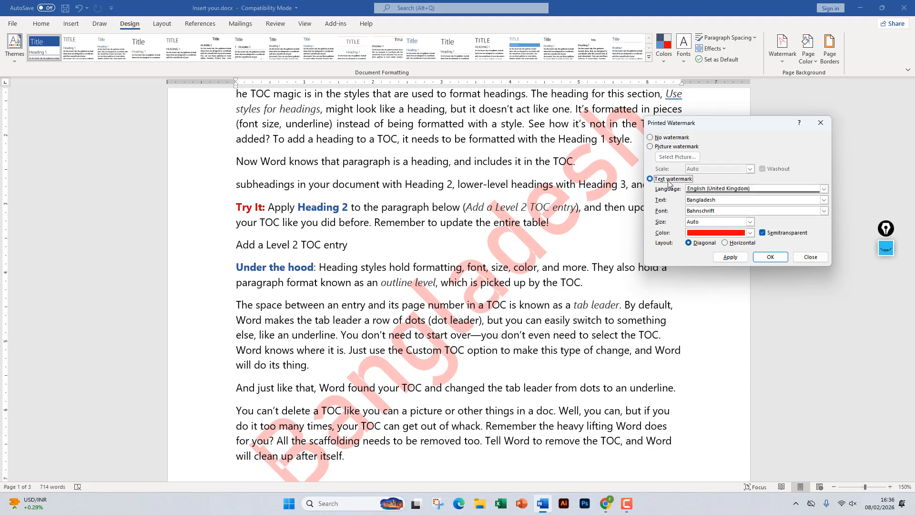
left_click(770, 258)
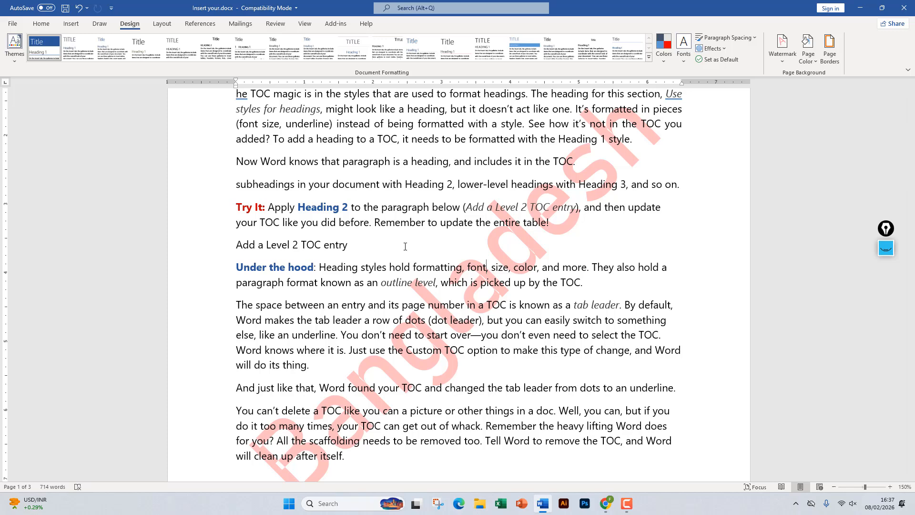
scroll(405, 246, "down", 2)
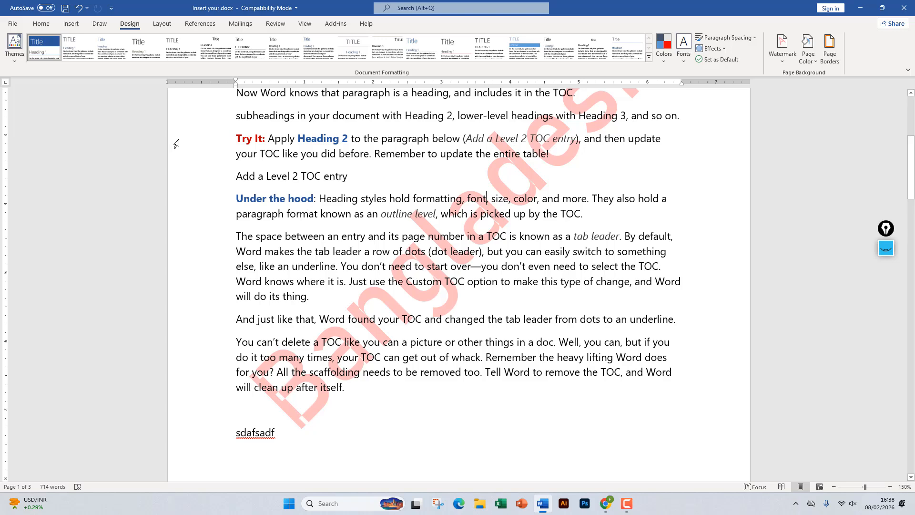
Try a light red page colour, check it across the pages, and set the page colour back to No Color.
left_click(808, 48)
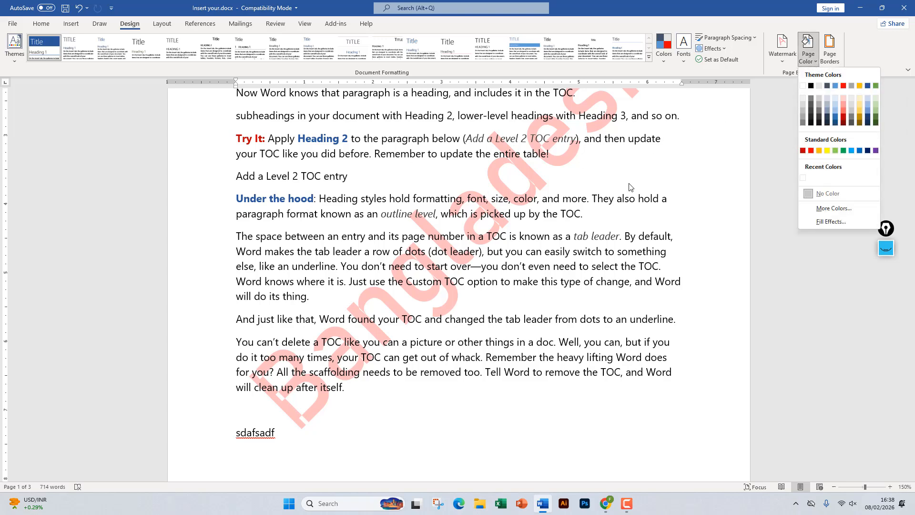
scroll(623, 182, "up", 5)
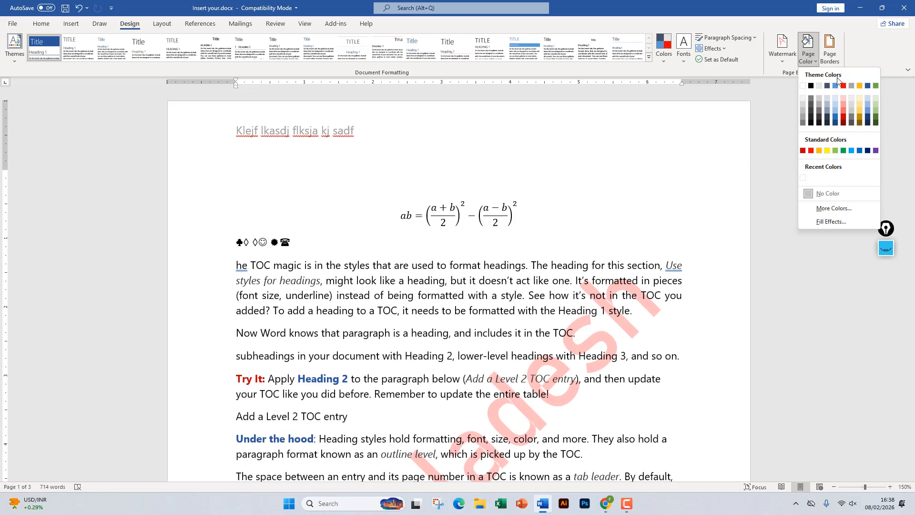
left_click(841, 97)
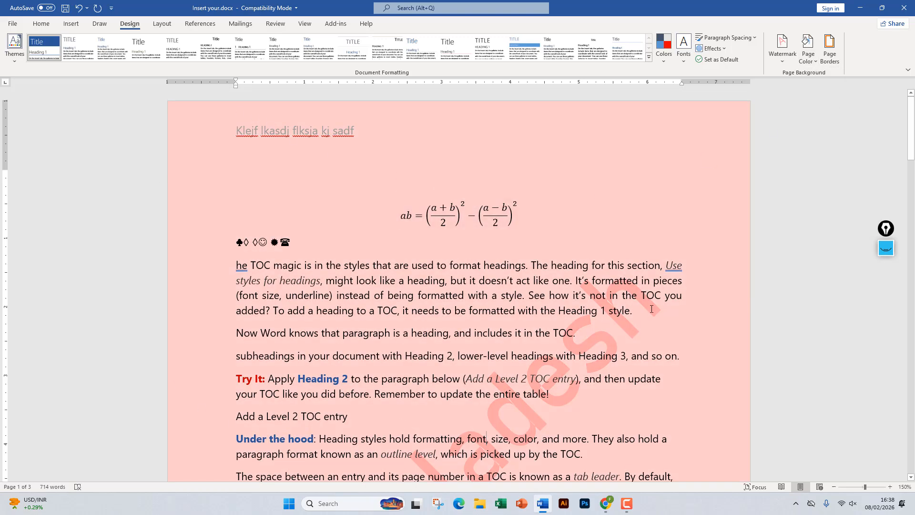
scroll(668, 267, "down", 12)
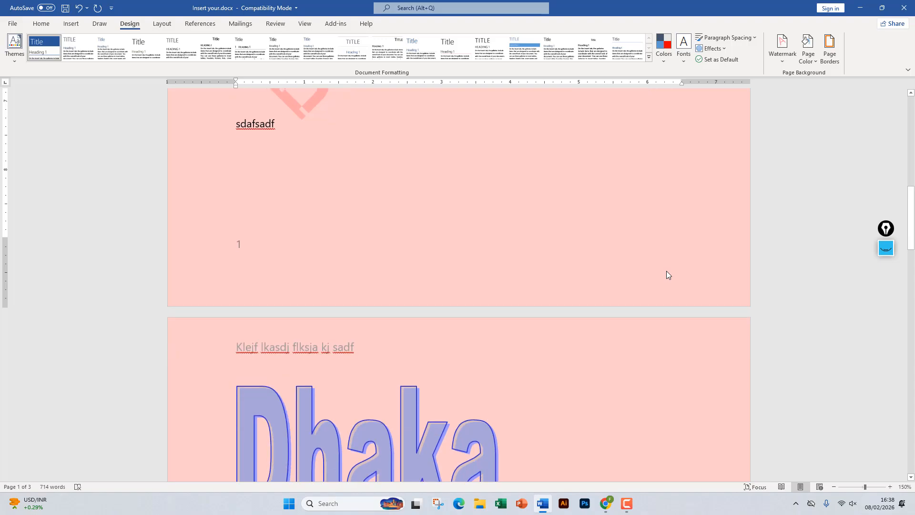
scroll(666, 271, "up", 12)
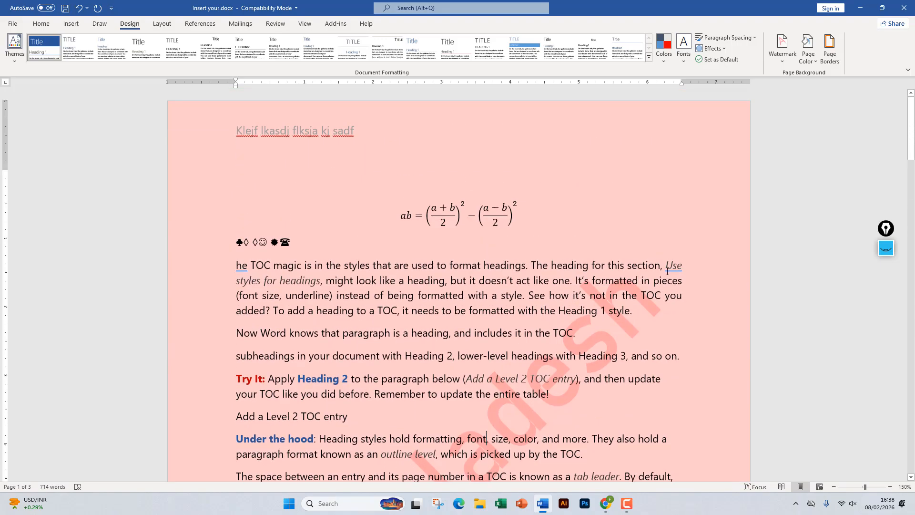
left_click(807, 48)
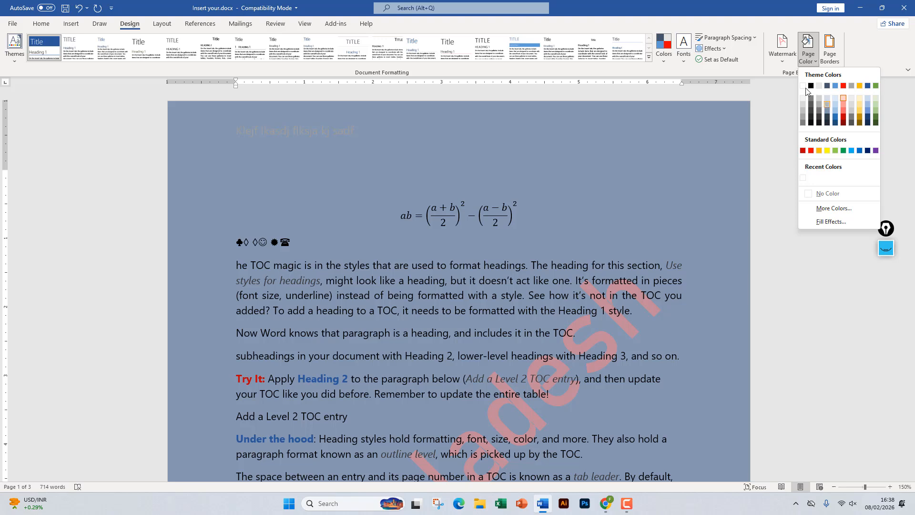
left_click(825, 199)
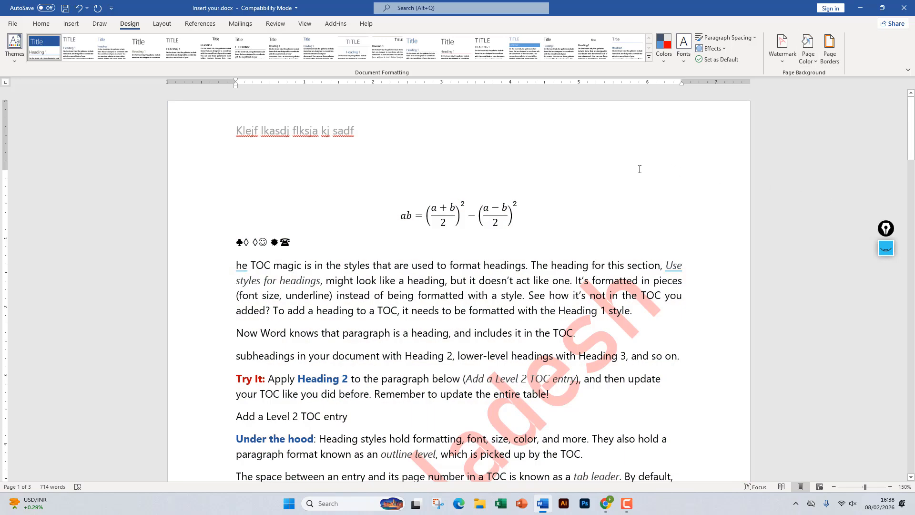
Add a Box page border with a solid ½ pt line in automatic colour to the whole document.
left_click(834, 57)
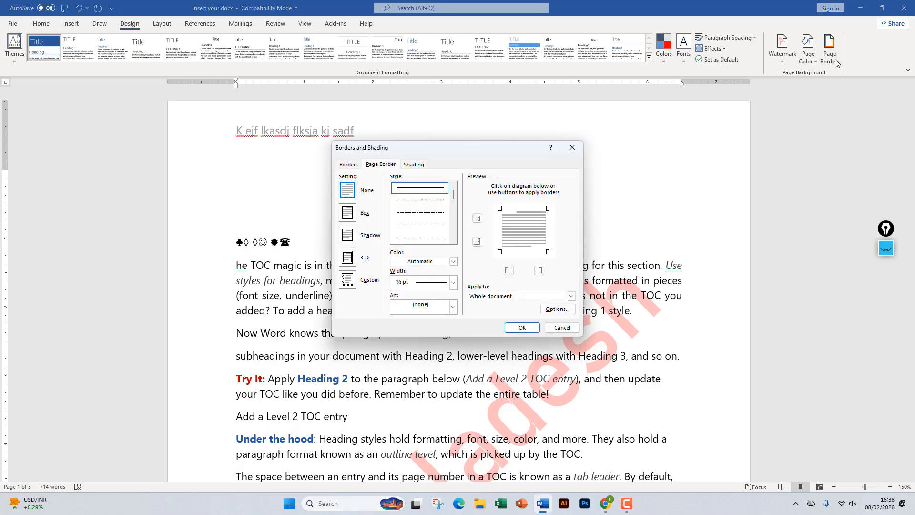
mouse_move(421, 149)
left_mouse_down()
mouse_move(534, 152)
mouse_move(565, 96)
mouse_move(647, 97)
left_mouse_up()
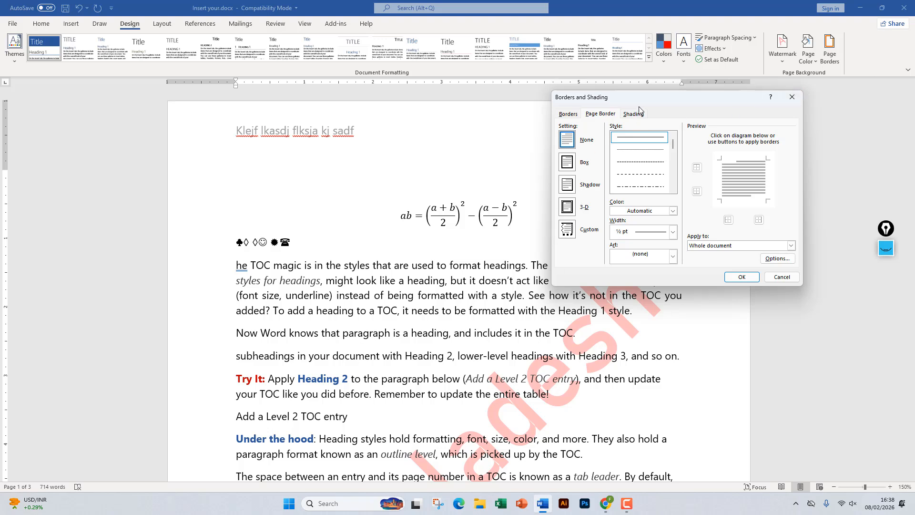
left_click_drag(632, 98, 617, 98)
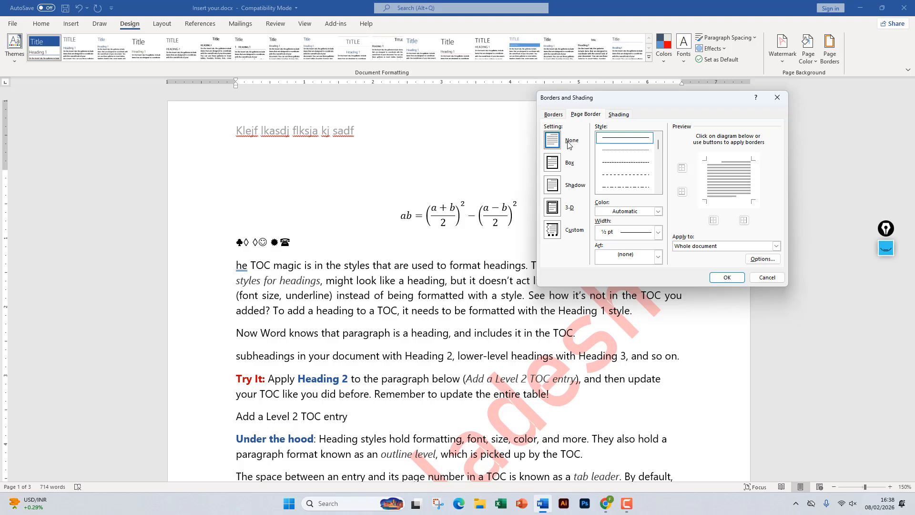
left_click(552, 165)
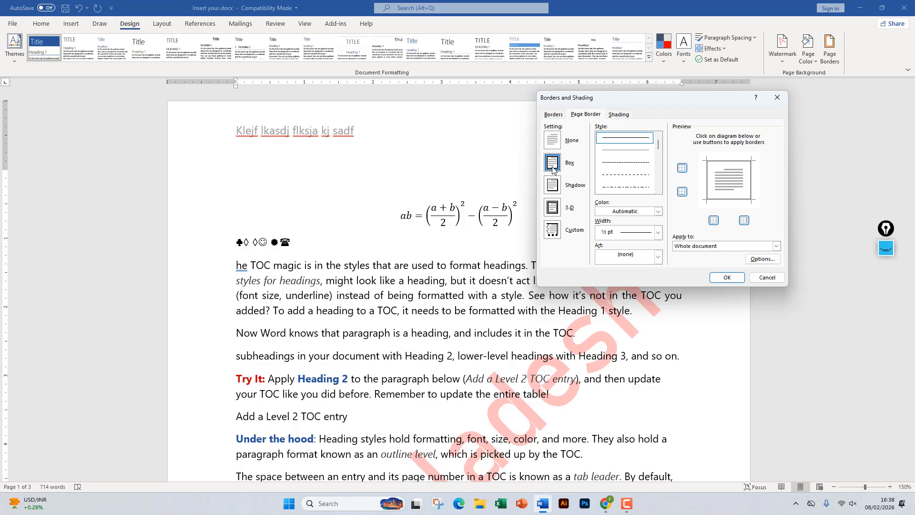
left_click(726, 278)
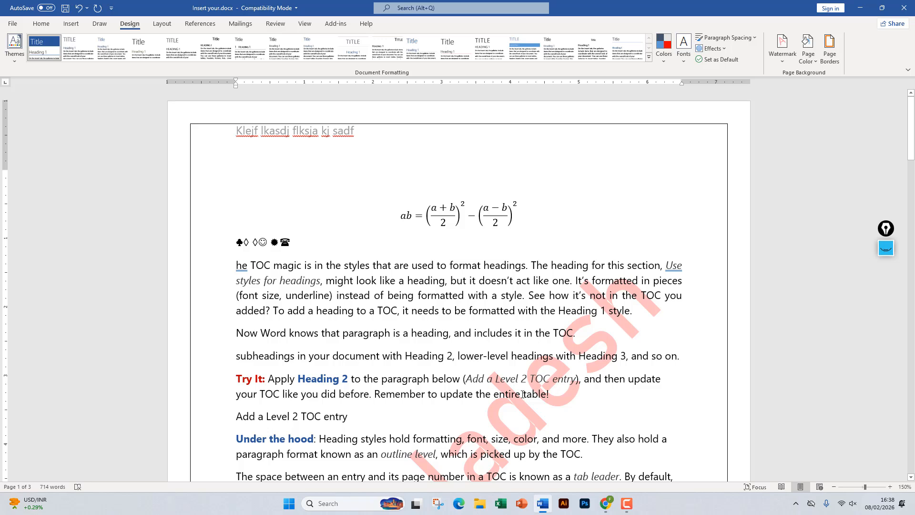
Change the page border setting to Shadow for the whole document.
left_click(829, 55)
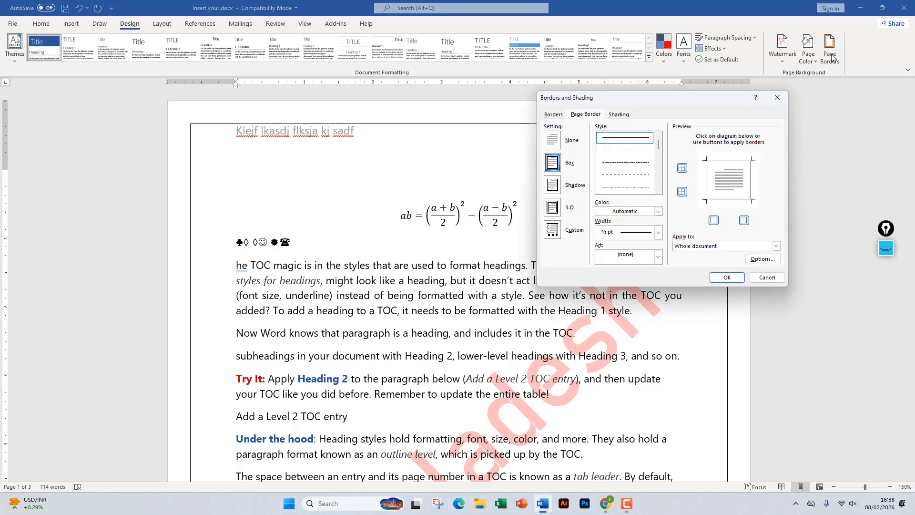
left_click(552, 185)
left_click(726, 278)
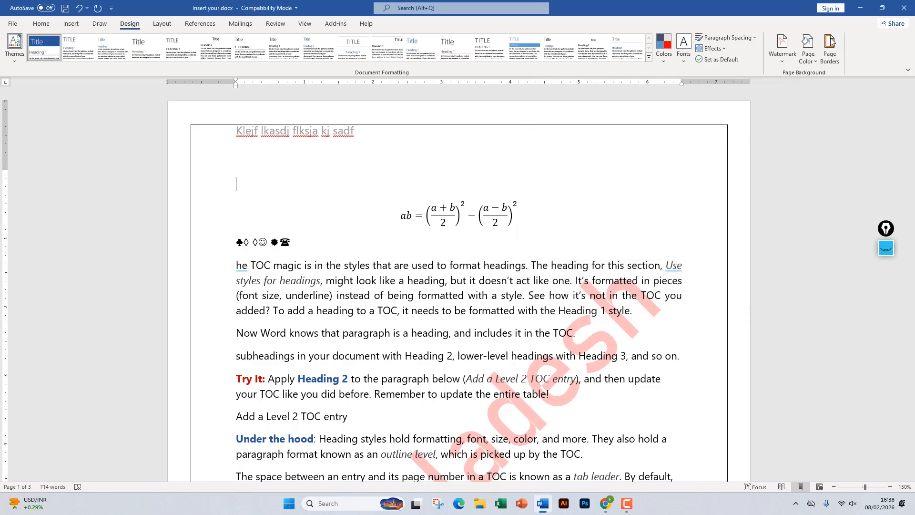
Change the page border to the Box setting and apply the fine dotted art pattern to the whole document.
left_click(821, 65)
left_click(553, 208)
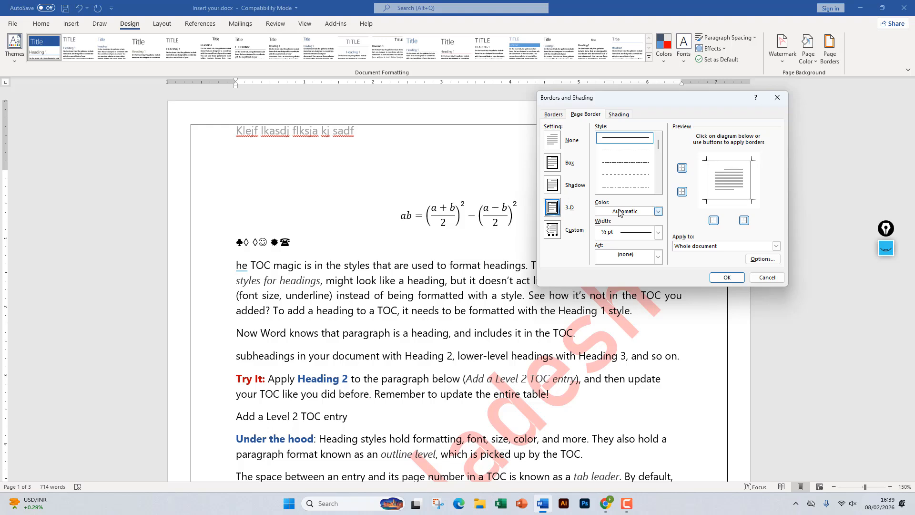
left_click(552, 163)
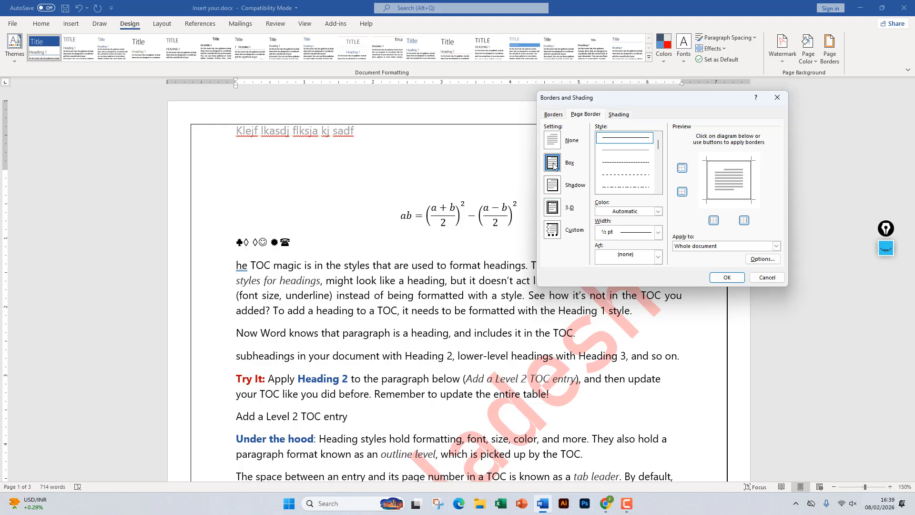
left_click(658, 256)
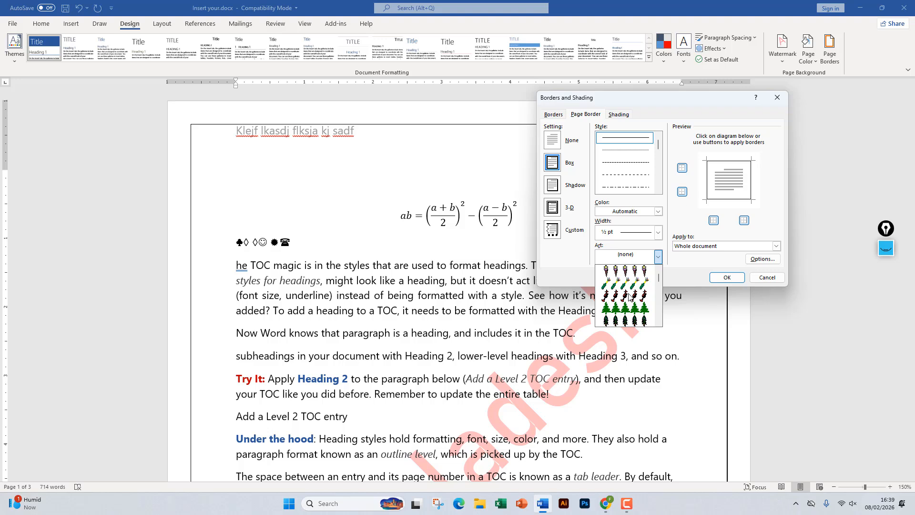
scroll(629, 296, "down", 8)
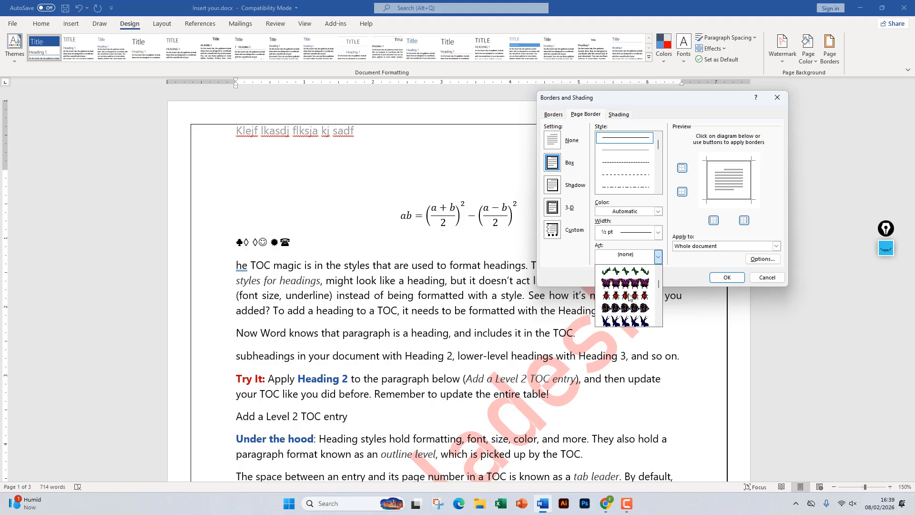
scroll(629, 297, "down", 10)
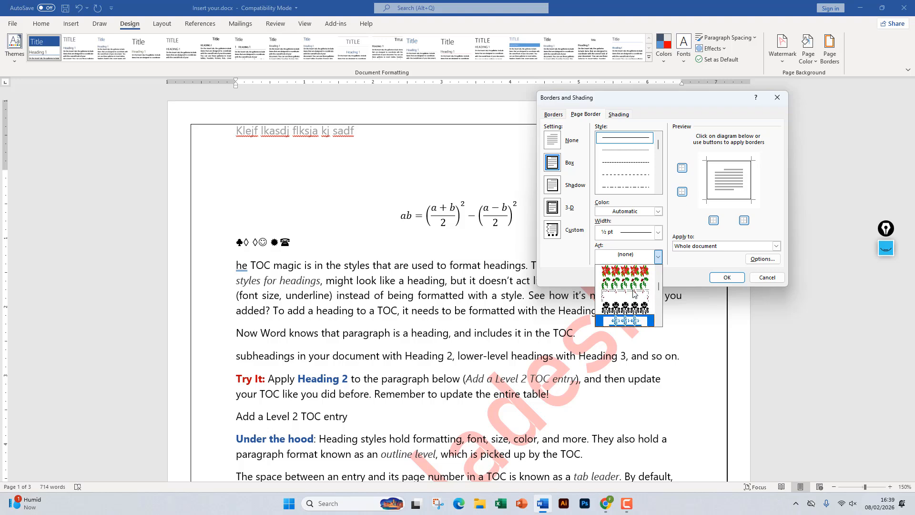
left_click(634, 295)
left_click(739, 281)
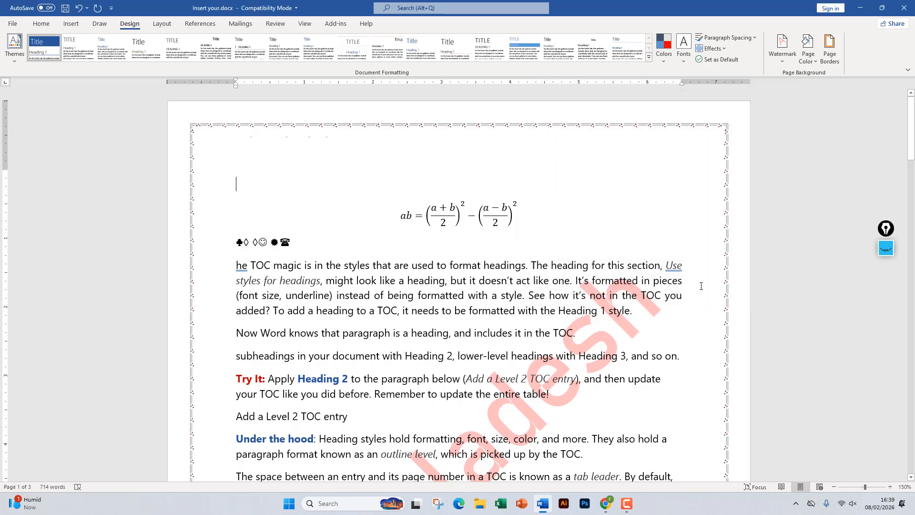
Replace the page border art with the red flower and green leaf pattern.
left_click(832, 52)
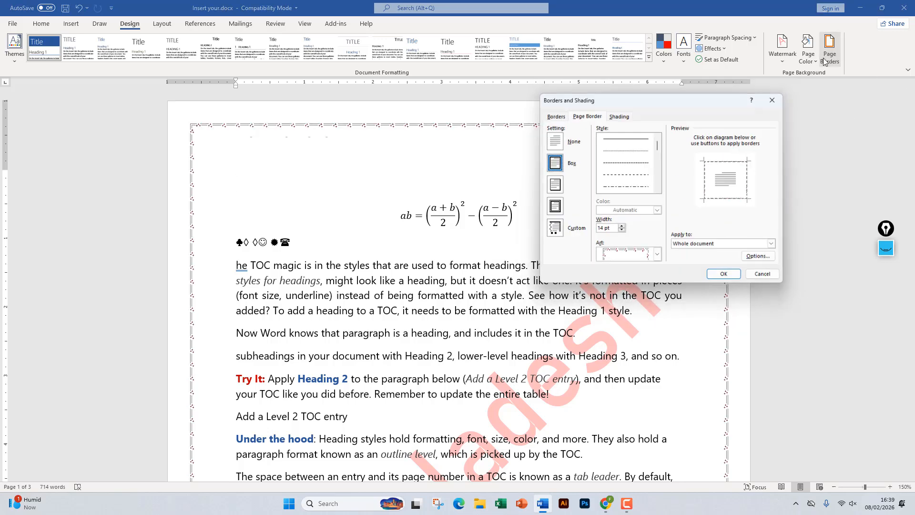
left_click(658, 258)
scroll(622, 300, "down", 2)
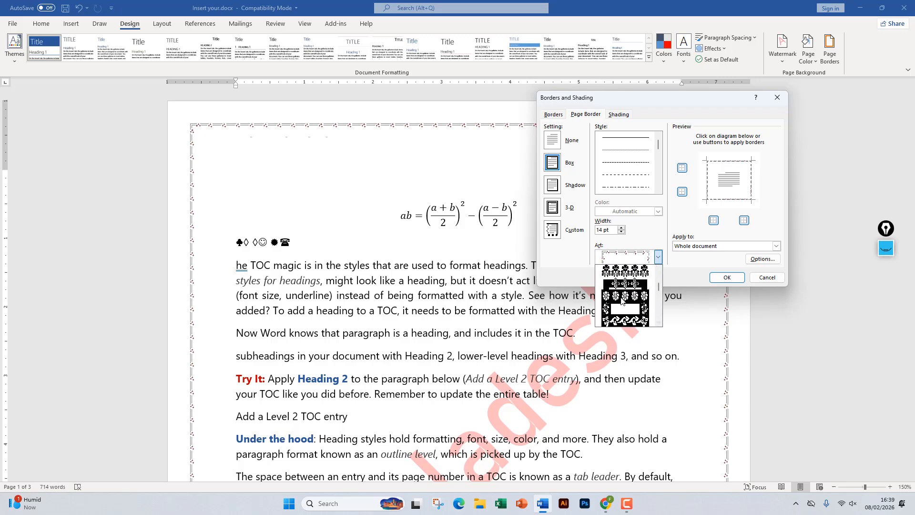
scroll(622, 301, "down", 2)
left_click(623, 297)
left_click(737, 281)
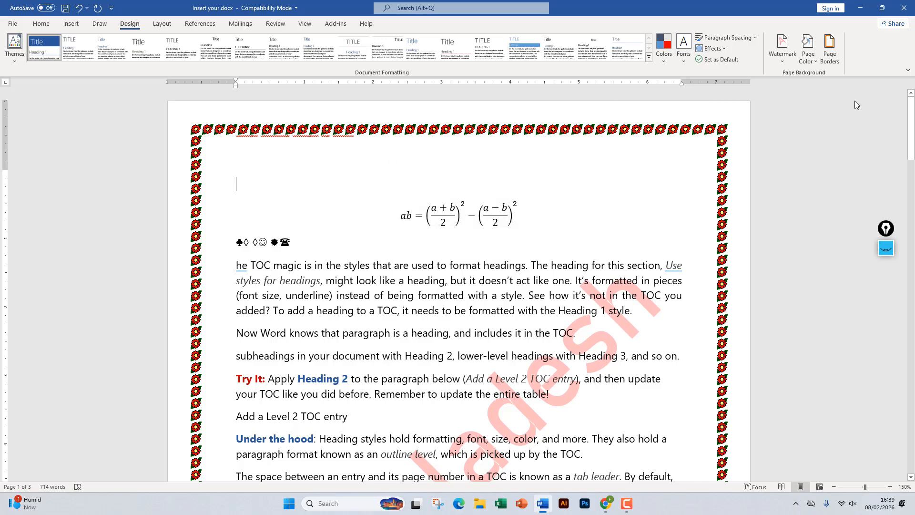
Replace the page border art with the black band of white flowers.
left_click(829, 45)
left_click(658, 256)
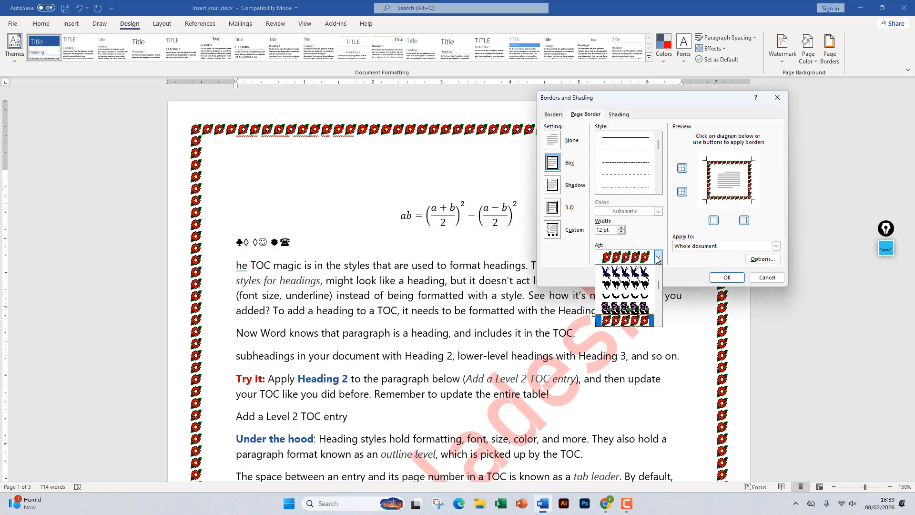
scroll(626, 320, "down", 1)
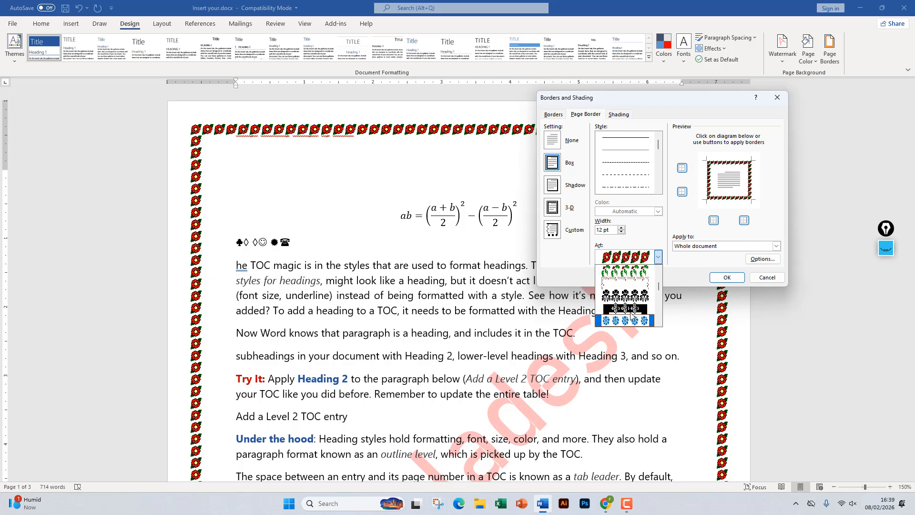
left_click(626, 309)
left_click(727, 277)
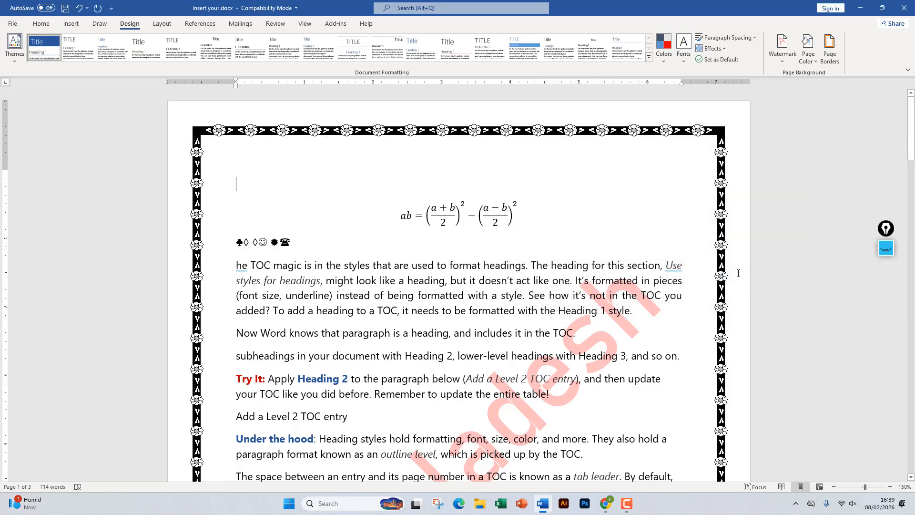
Replace the page border art with the blue outlined geometric meander pattern.
left_click(829, 47)
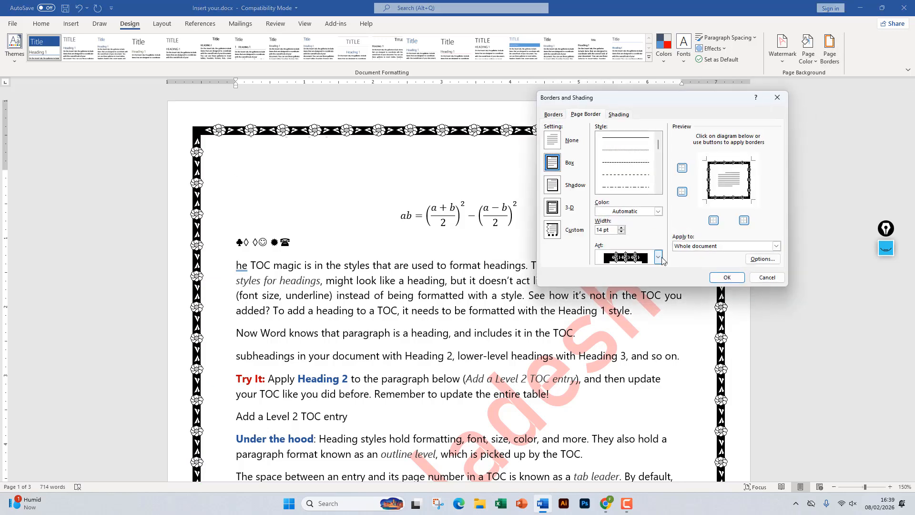
left_click(658, 257)
scroll(628, 303, "down", 10)
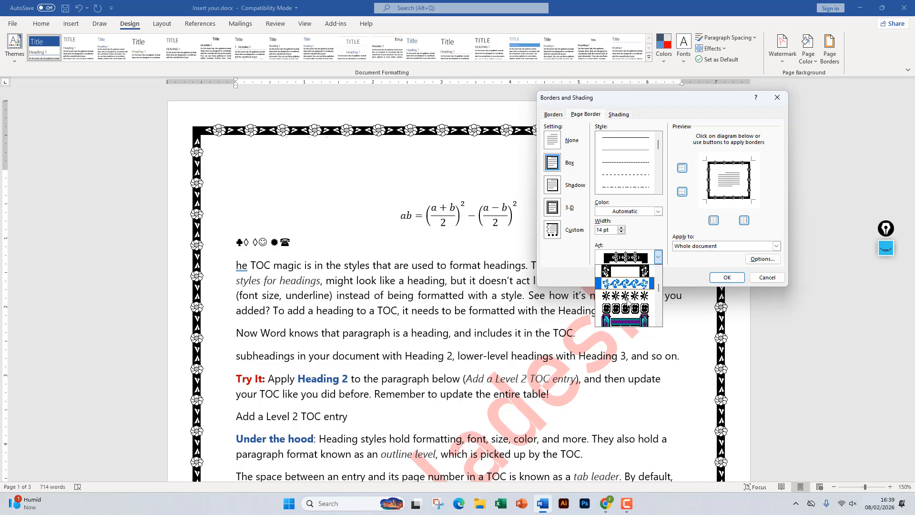
scroll(628, 302, "down", 6)
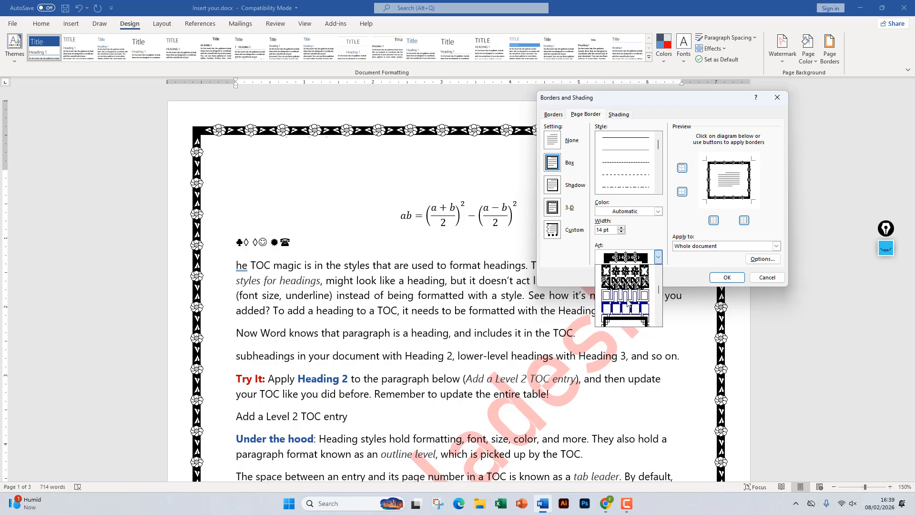
left_click(632, 297)
left_click(726, 278)
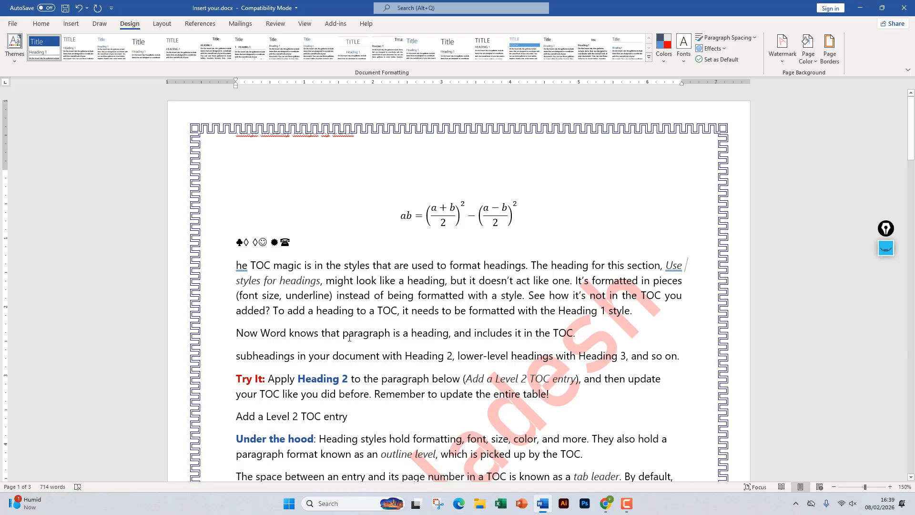
scroll(384, 285, "down", 15)
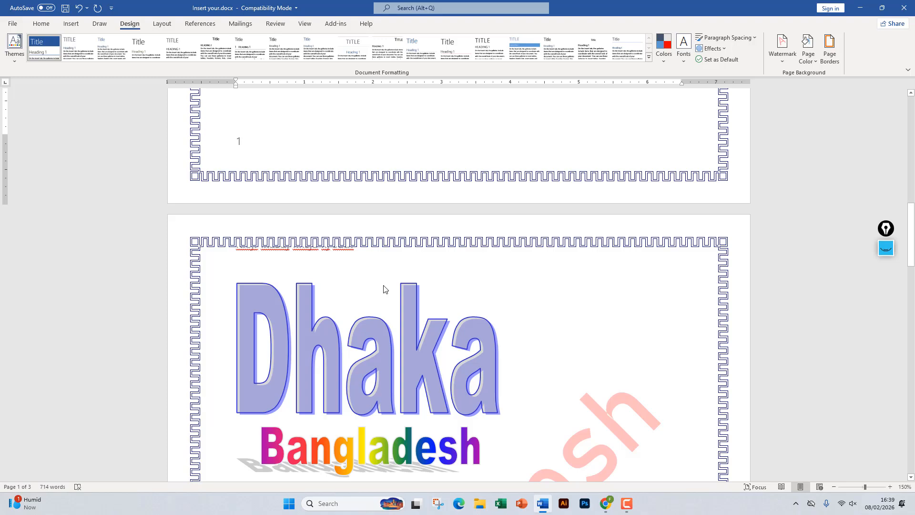
scroll(384, 289, "up", 15)
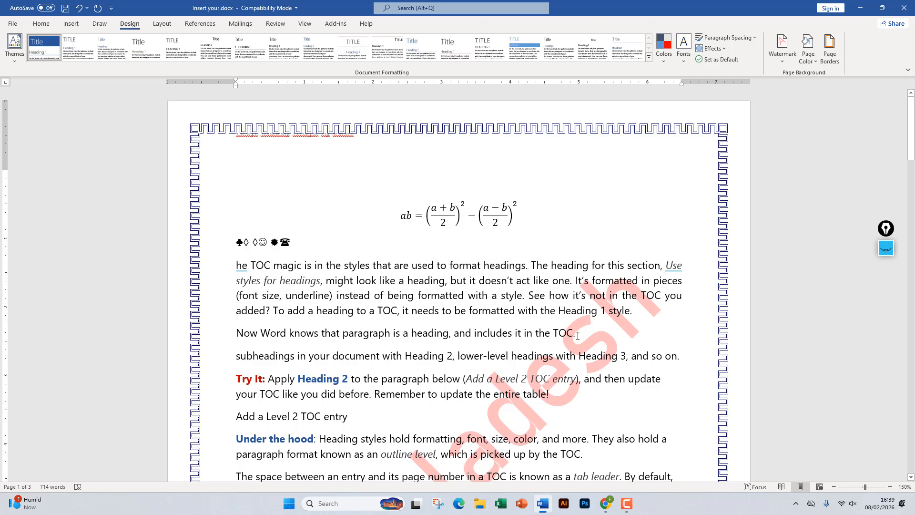
left_click(161, 24)
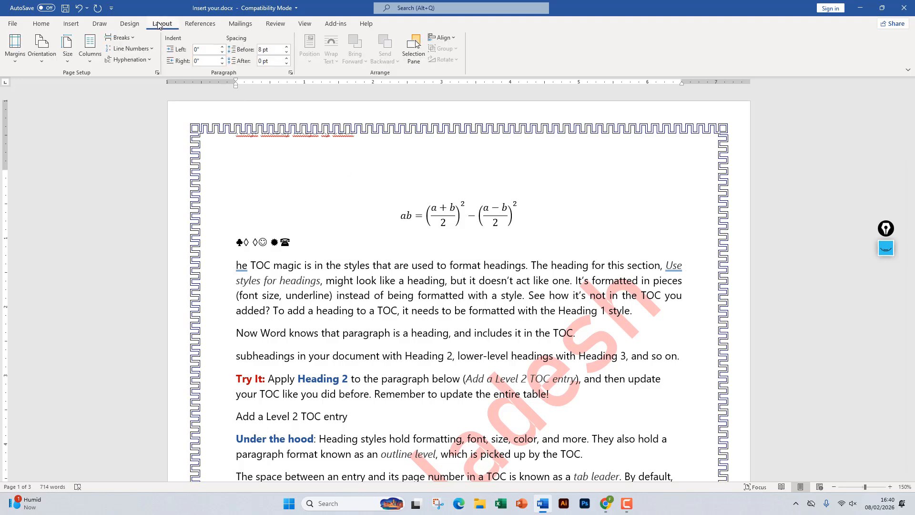
left_click(201, 24)
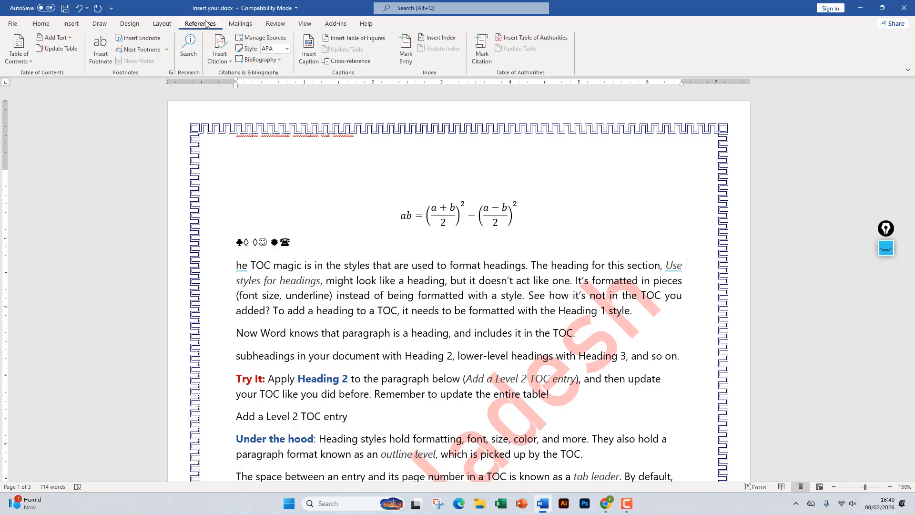
left_click(236, 23)
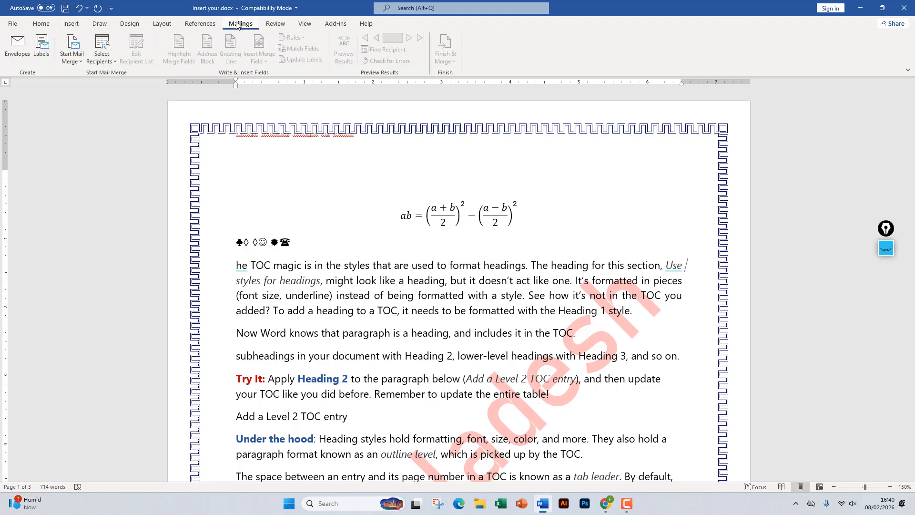
left_click(267, 27)
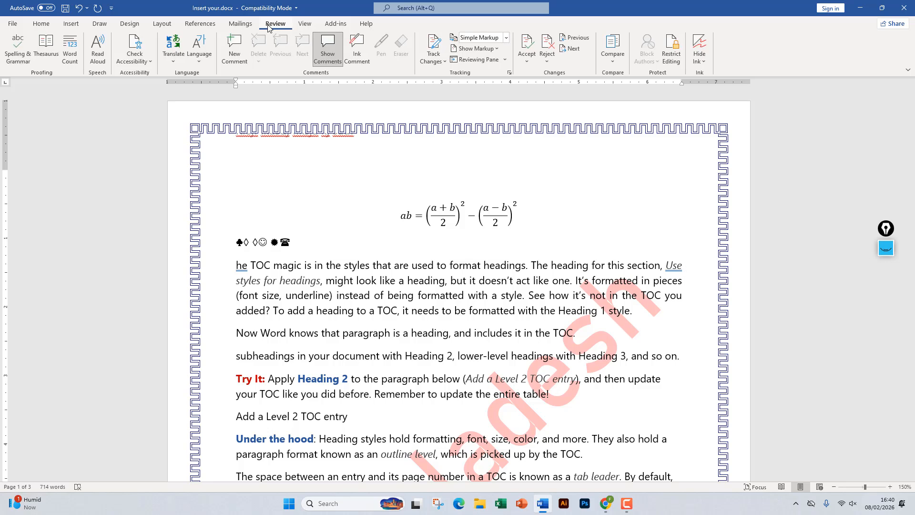
left_click(302, 27)
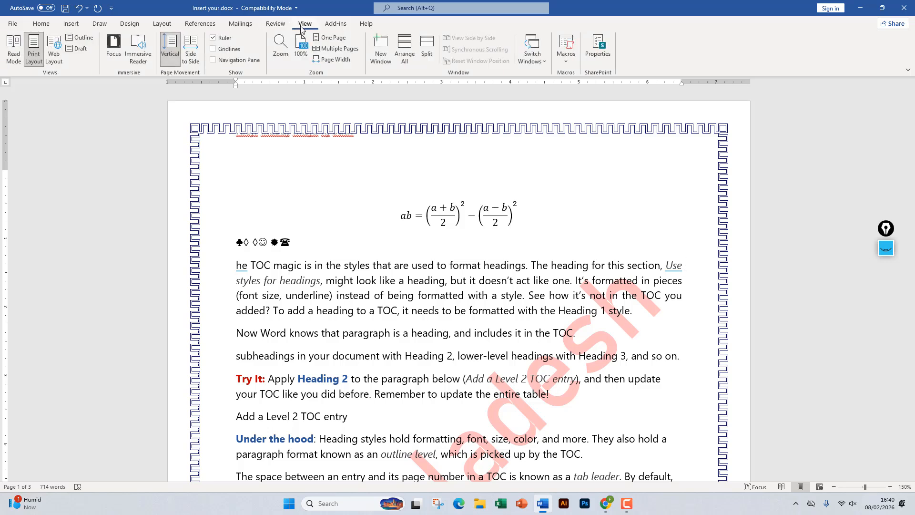
left_click(417, 217)
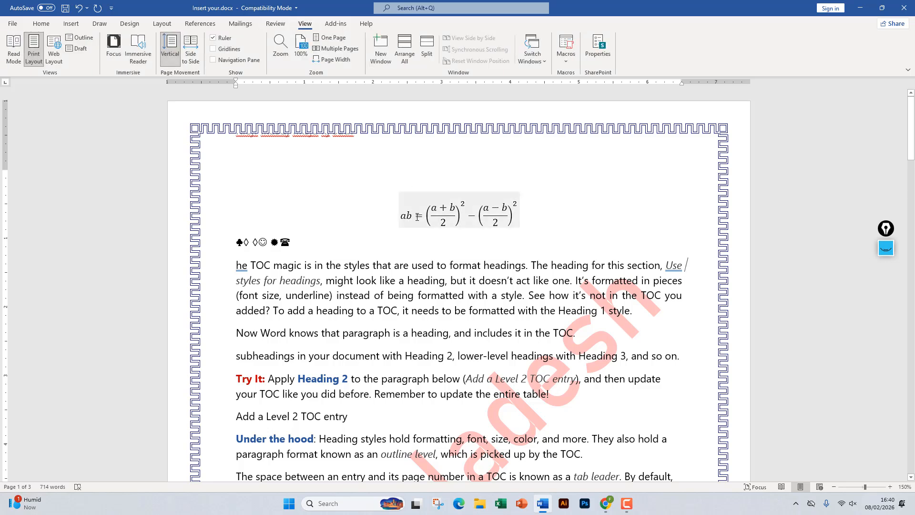
left_click(422, 280)
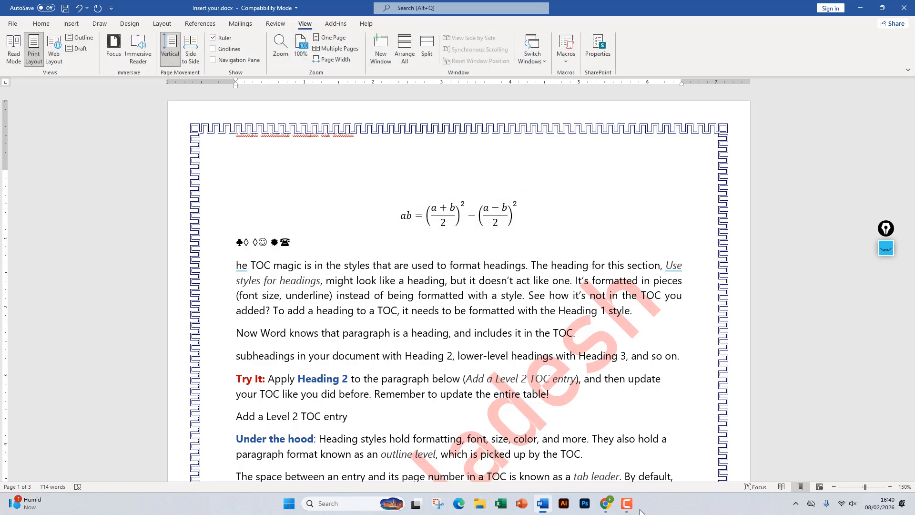